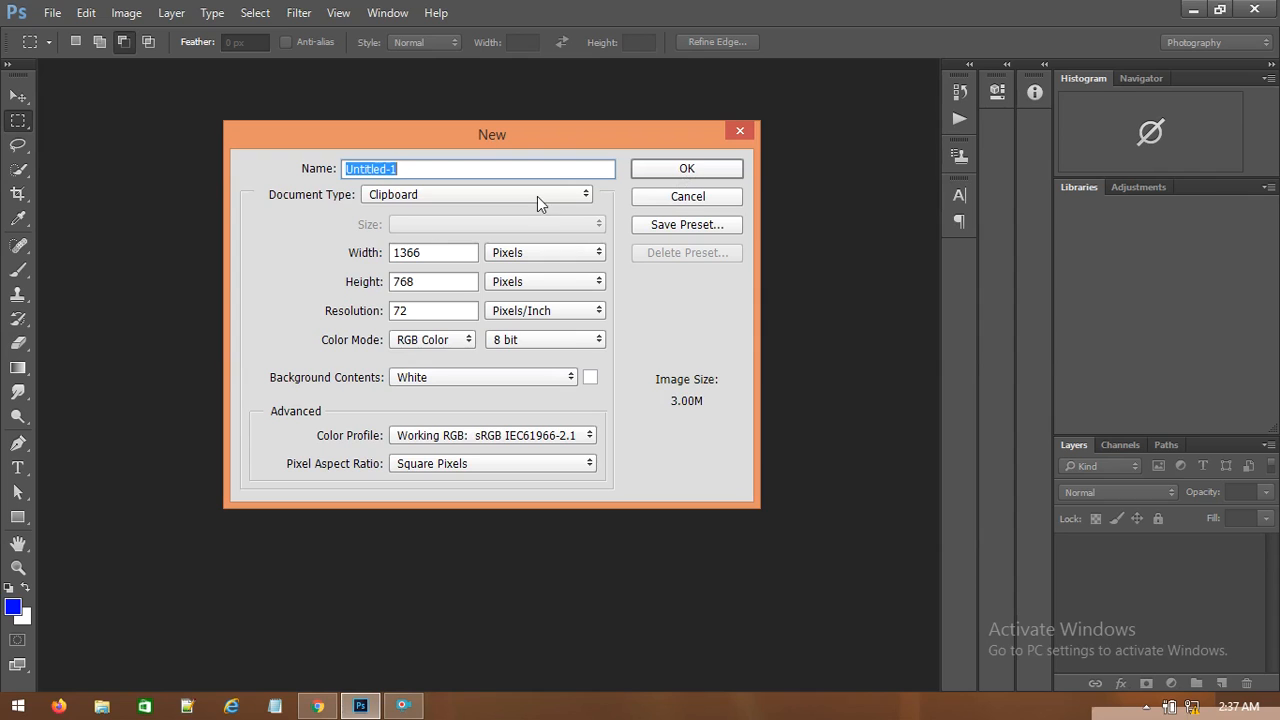
Create a new document using the Default Photoshop Size document type, 7 × 5 inches at 300 pixels/inch.
scroll(400, 240, "up", 1)
left_click(400, 222)
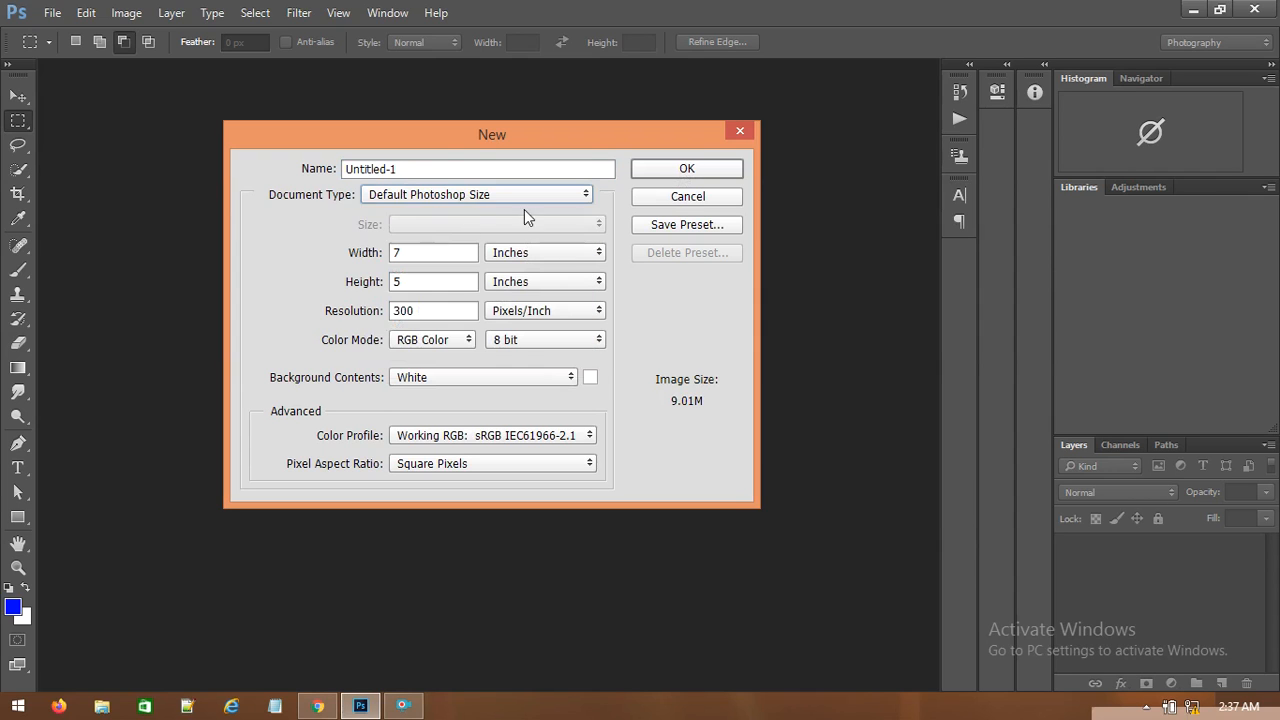
left_click(662, 170)
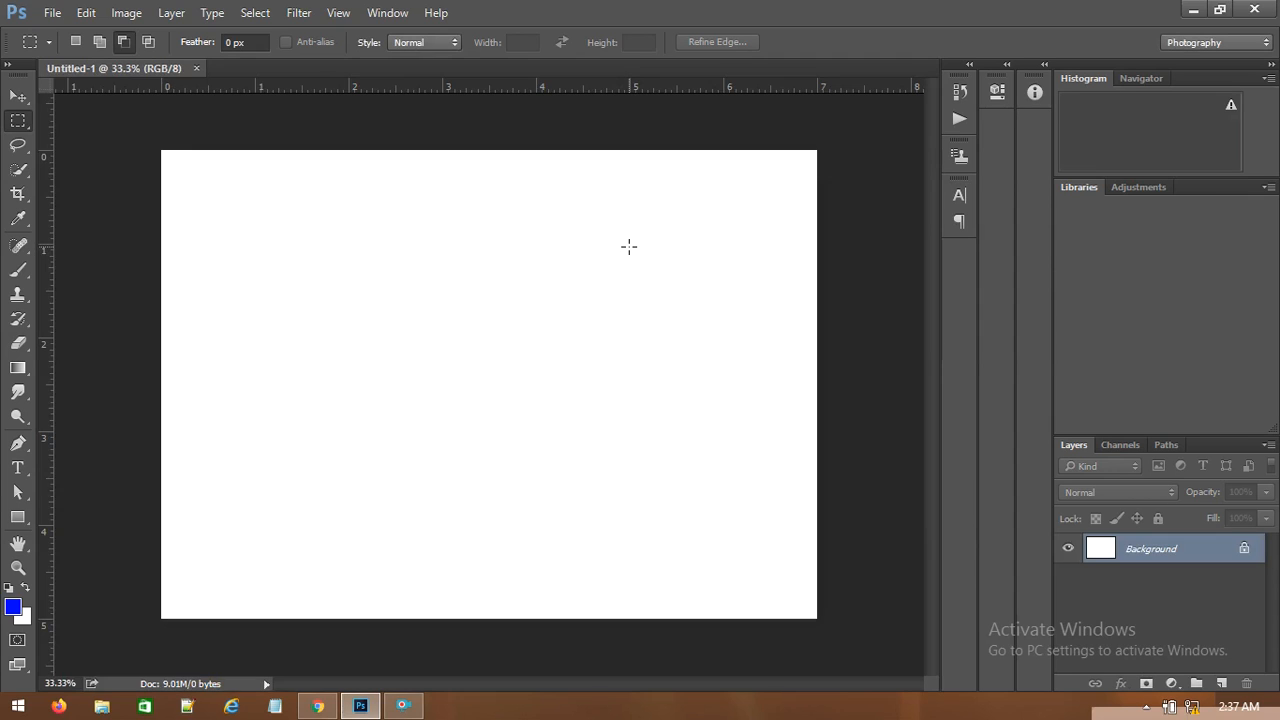
Add an empty layer above the background and activate the Brush tool.
left_click(1221, 683)
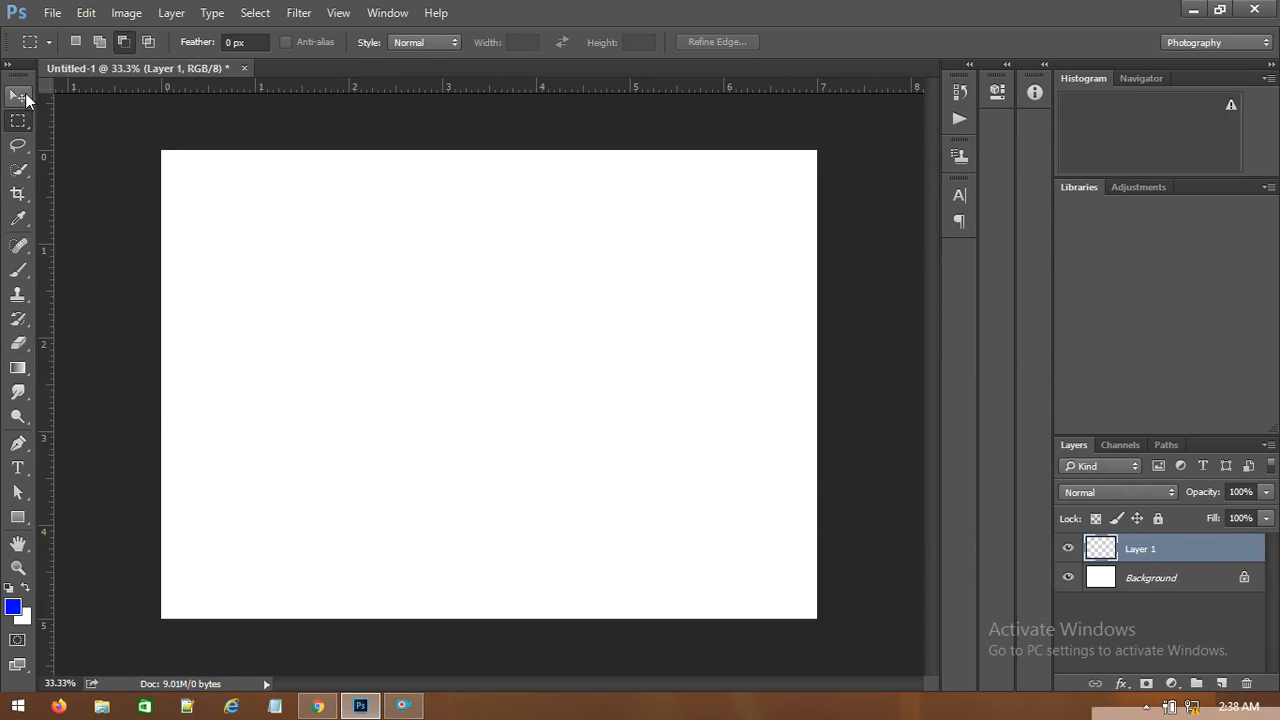
left_click(26, 272)
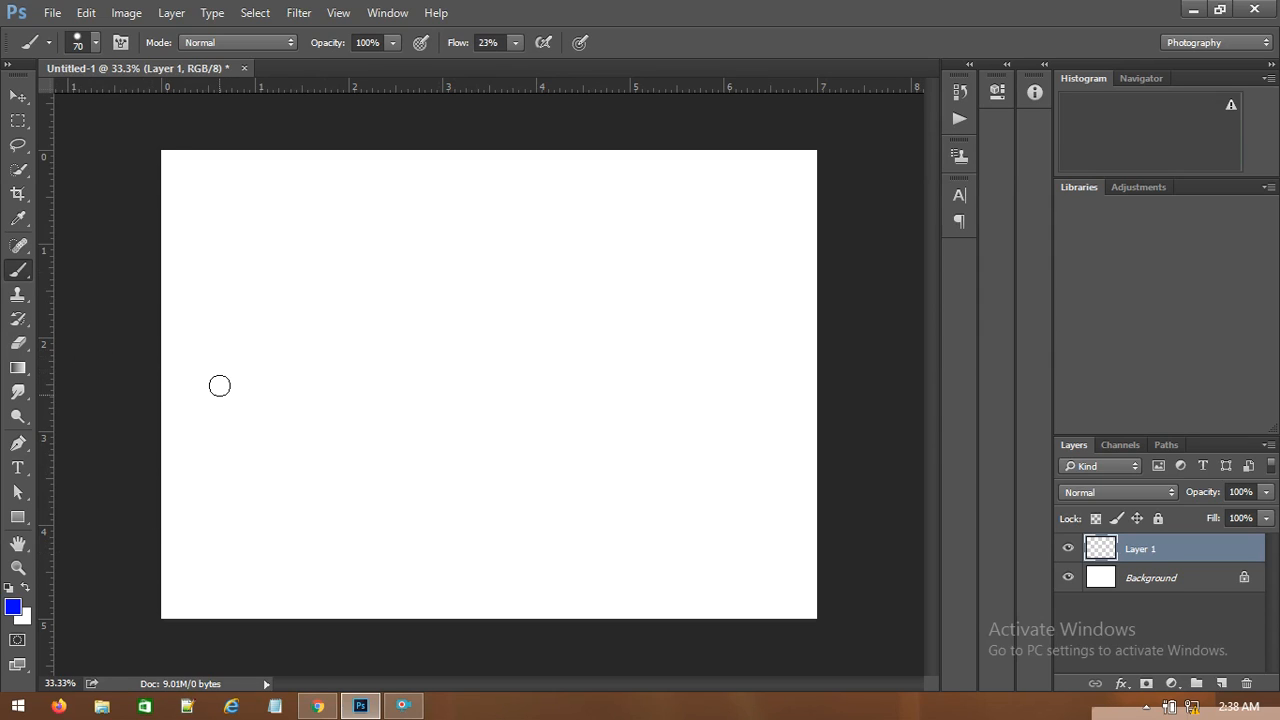
Paint several freehand blue strokes across the canvas with the 70 px brush at 23% flow.
mouse_move(190, 320)
left_mouse_down()
mouse_move(359, 293)
mouse_move(482, 309)
mouse_move(497, 339)
mouse_move(481, 386)
mouse_move(337, 427)
mouse_move(318, 451)
mouse_move(328, 489)
mouse_move(383, 497)
mouse_move(461, 466)
mouse_move(520, 415)
mouse_move(571, 345)
mouse_move(594, 271)
mouse_move(549, 227)
mouse_move(428, 229)
left_mouse_up()
left_click_drag(266, 200, 241, 460)
left_click(401, 548)
left_click_drag(442, 545, 590, 525)
left_click_drag(645, 410, 692, 334)
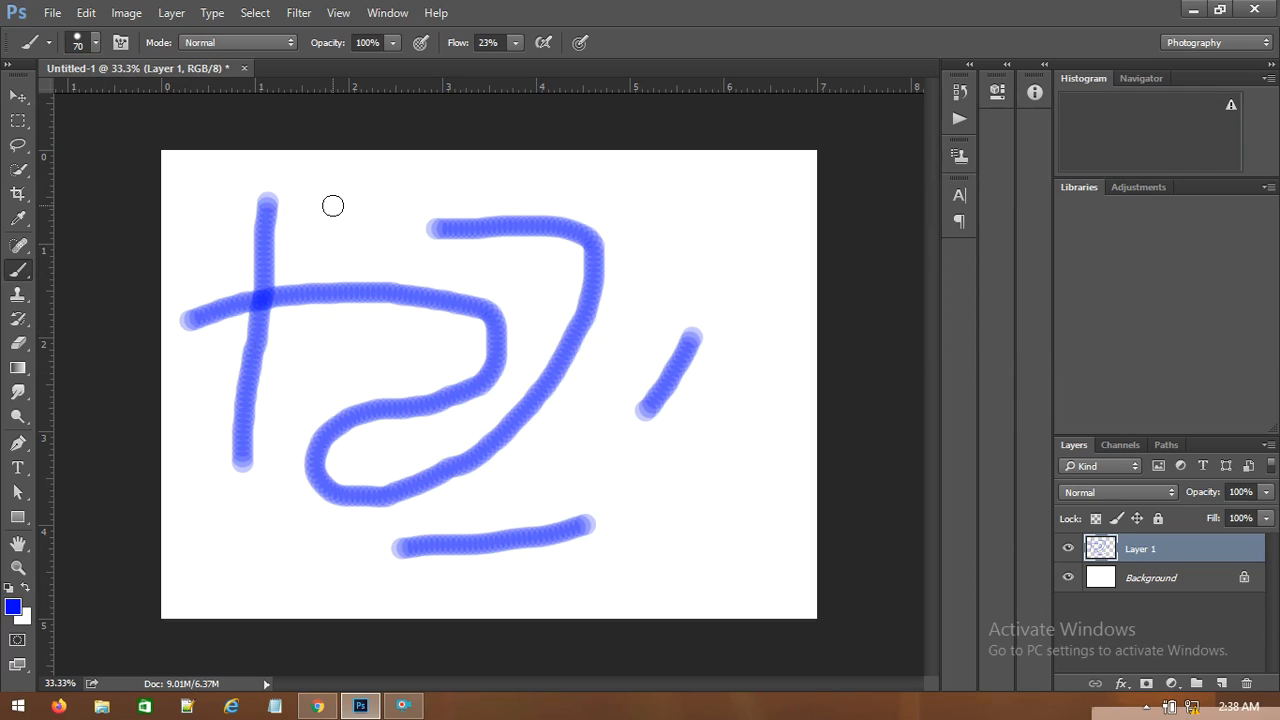
Change the foreground colour to bright green, hex 06ff00.
left_click(14, 607)
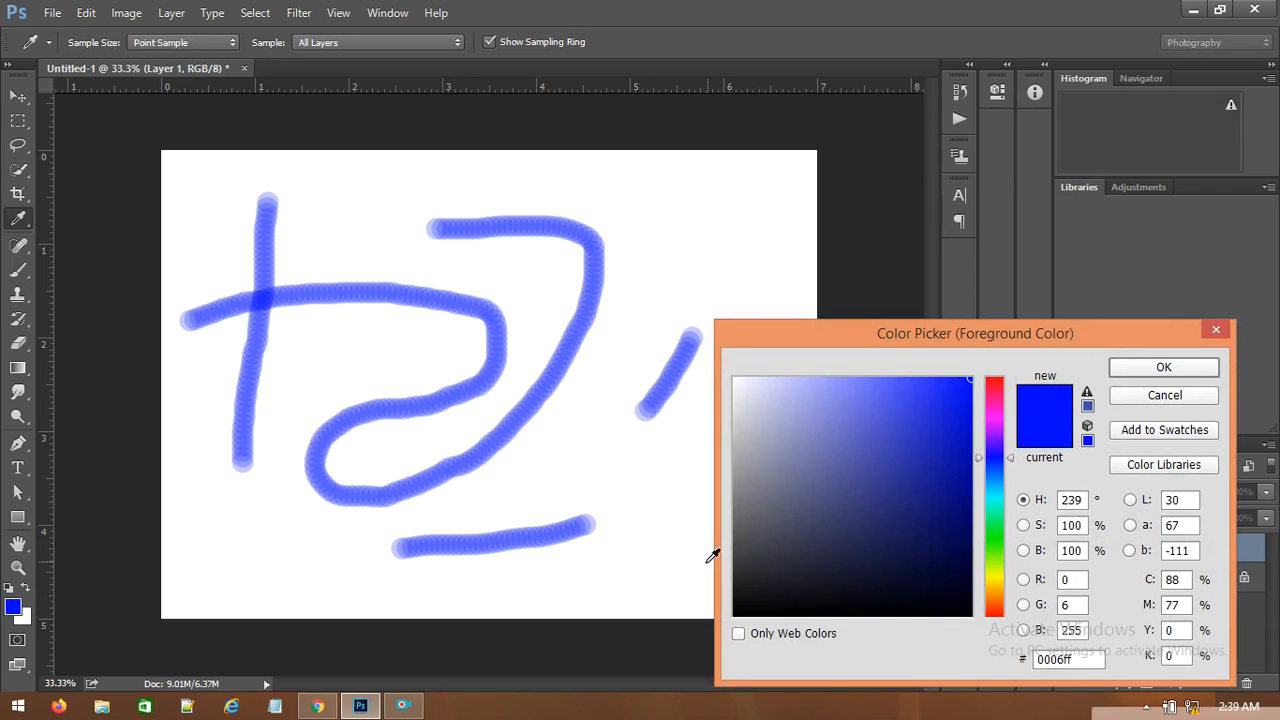
left_click(993, 545)
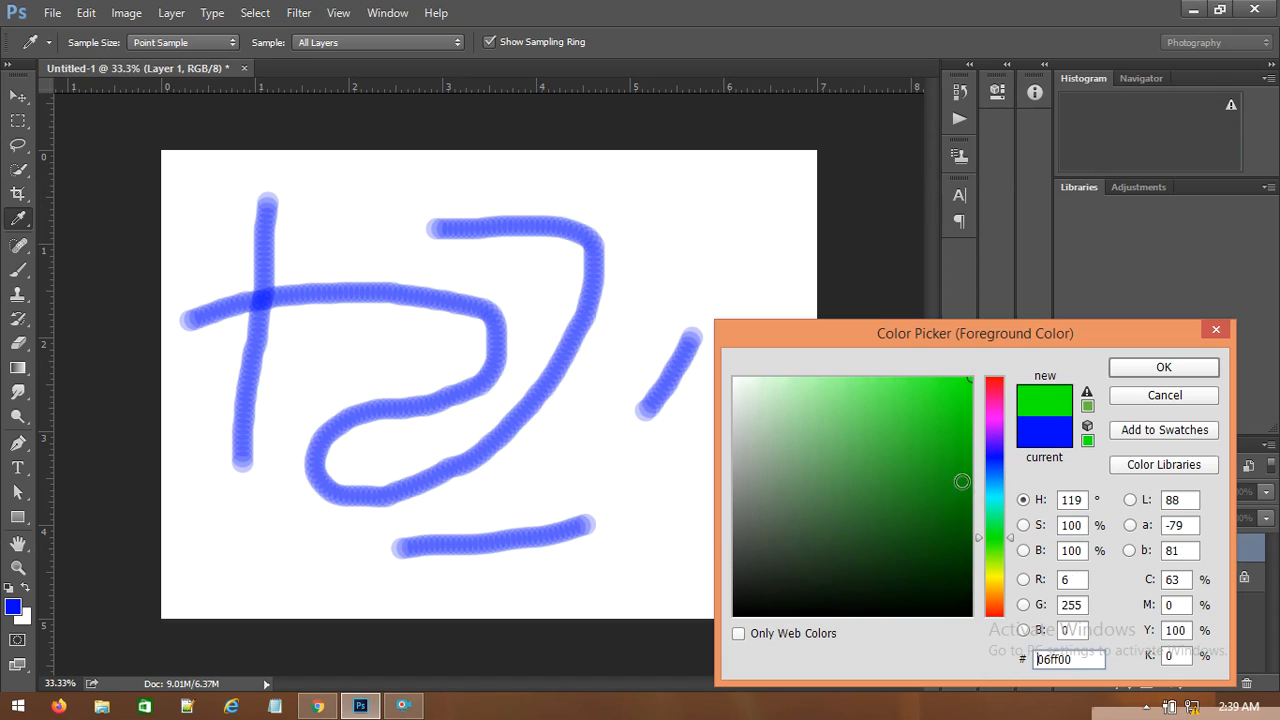
left_click(1170, 372)
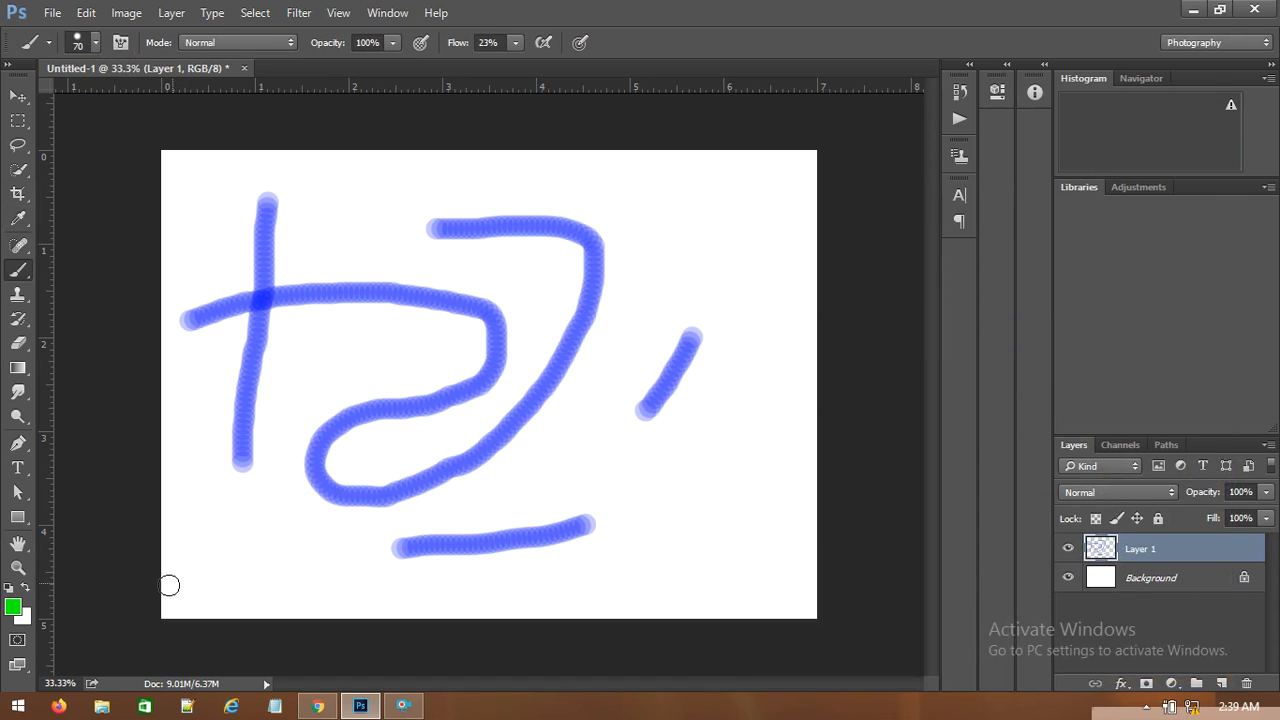
Paint freehand green strokes over and around the blue ones, plus a single dab near the canvas's lower right.
mouse_move(226, 571)
left_mouse_down()
mouse_move(434, 519)
mouse_move(481, 489)
mouse_move(593, 322)
left_mouse_up()
mouse_move(675, 268)
left_mouse_down()
mouse_move(714, 338)
mouse_move(743, 428)
mouse_move(665, 381)
left_mouse_up()
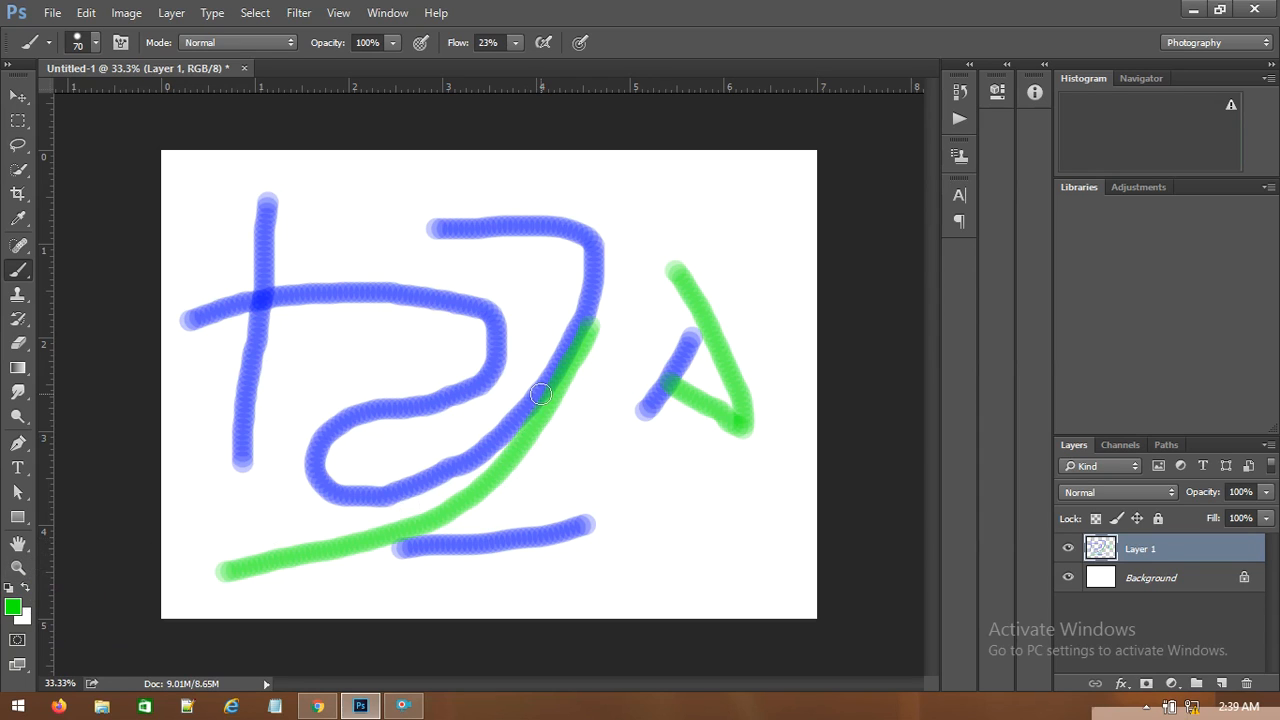
mouse_move(680, 215)
left_mouse_down()
mouse_move(641, 222)
mouse_move(551, 316)
mouse_move(446, 362)
mouse_move(387, 316)
mouse_move(399, 237)
mouse_move(482, 195)
left_mouse_up()
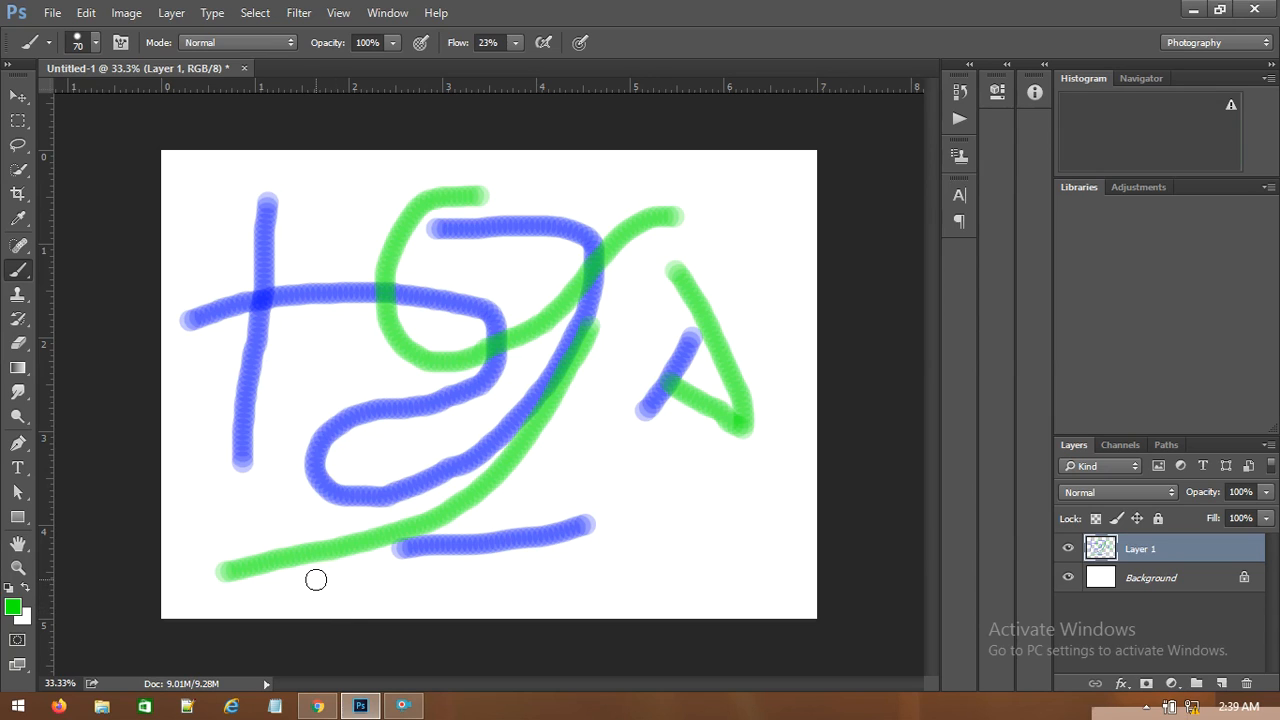
mouse_move(210, 201)
left_mouse_down()
mouse_move(301, 180)
mouse_move(609, 166)
left_mouse_up()
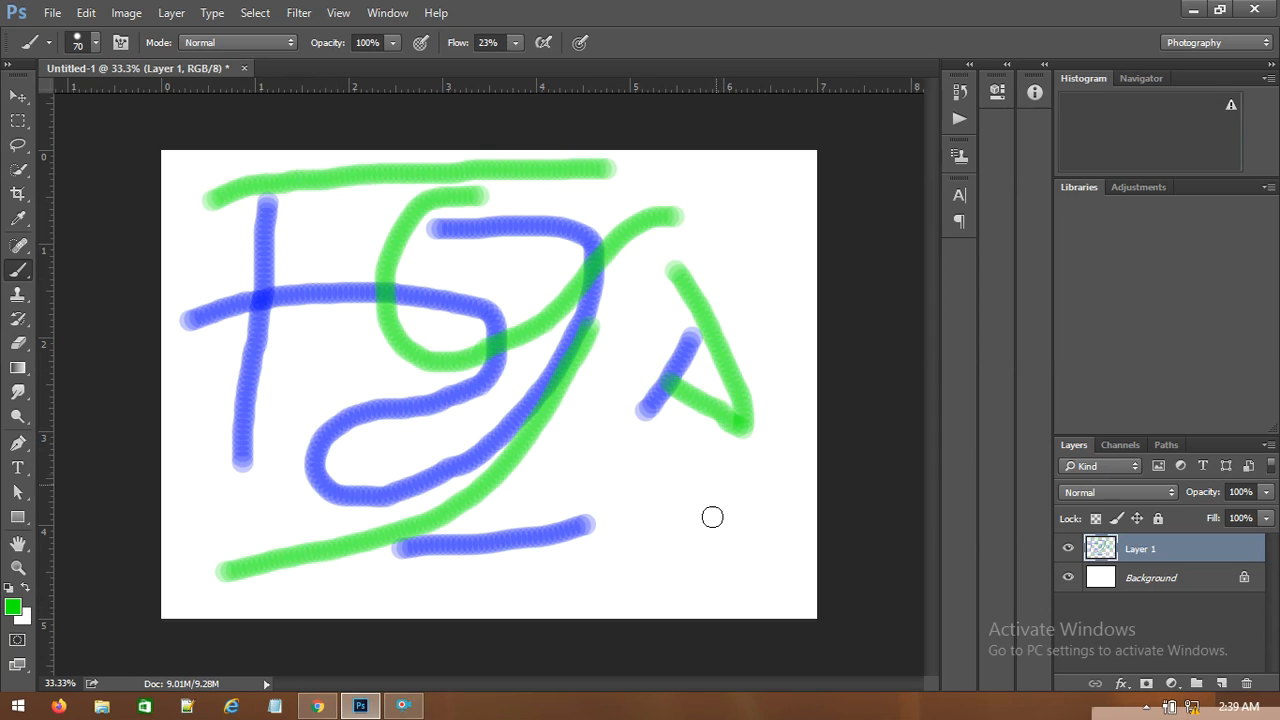
left_click(677, 490)
Keep the green foreground colour and set the brush's flow to 100%.
left_click(13, 606)
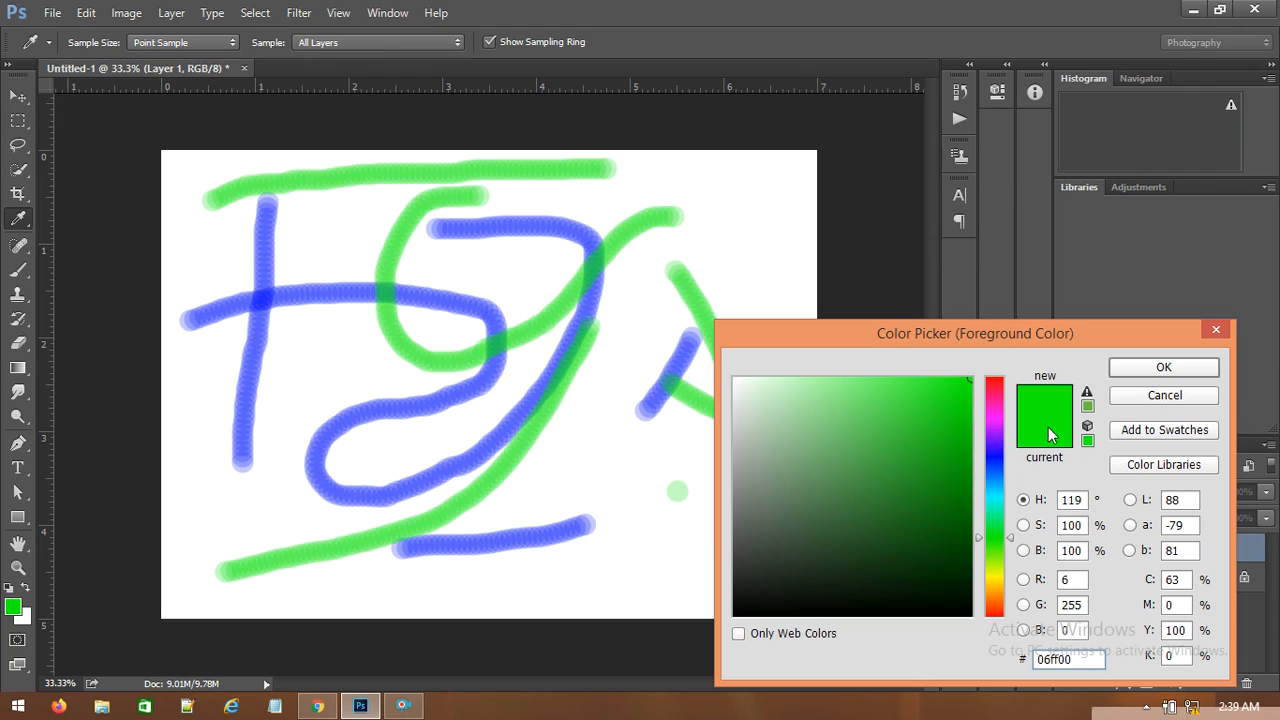
left_click(1145, 372)
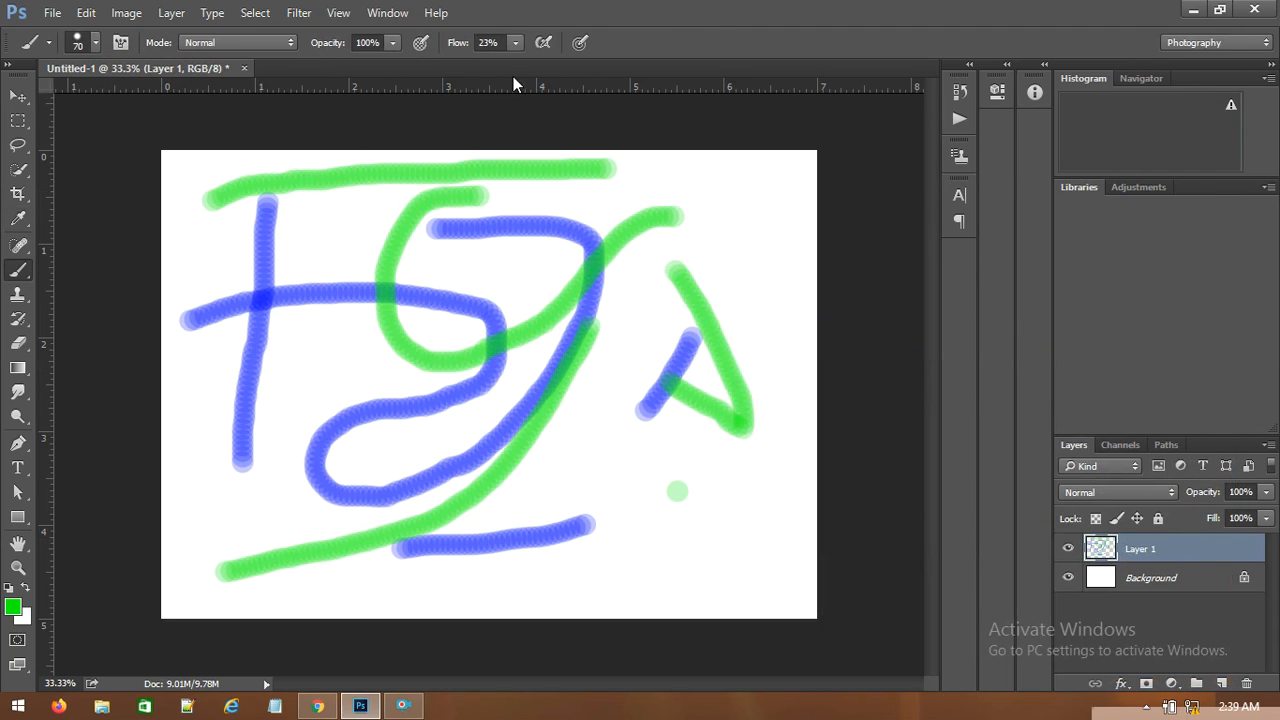
left_click(515, 42)
left_click_drag(518, 65, 675, 66)
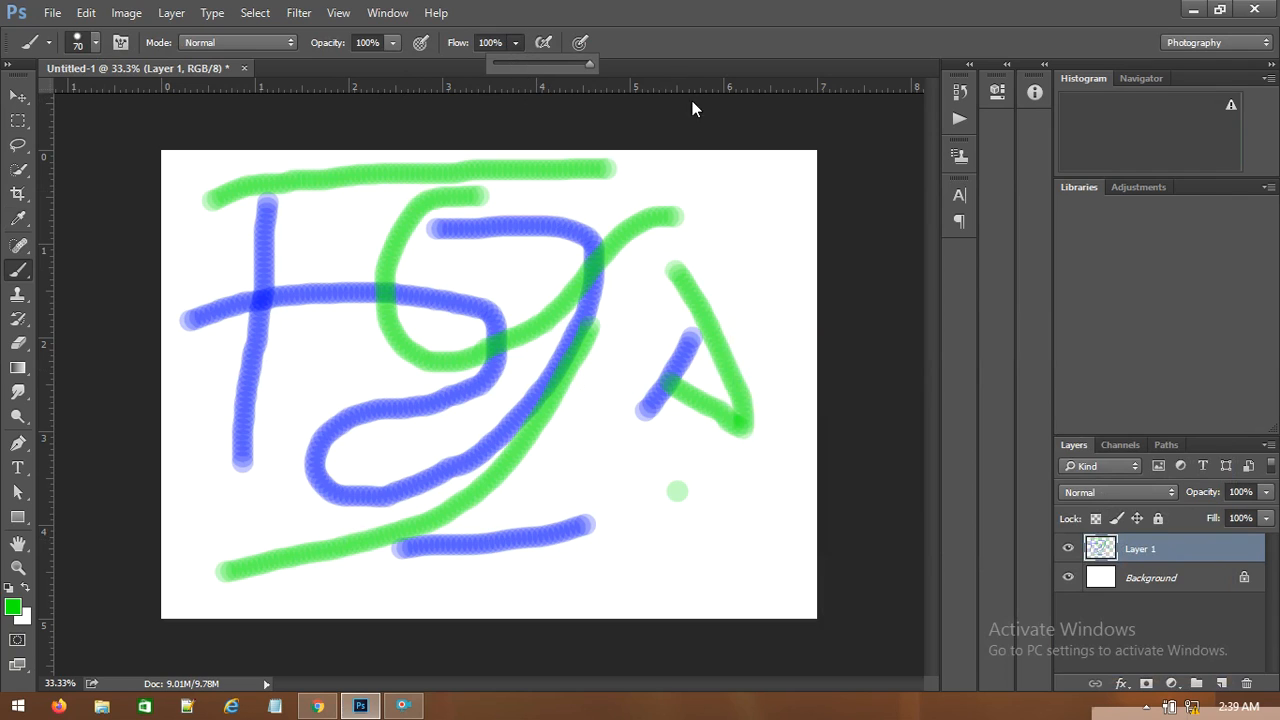
Paint separate full-flow green dabs near the canvas's right side and lower area.
left_click(740, 205)
left_click(740, 200)
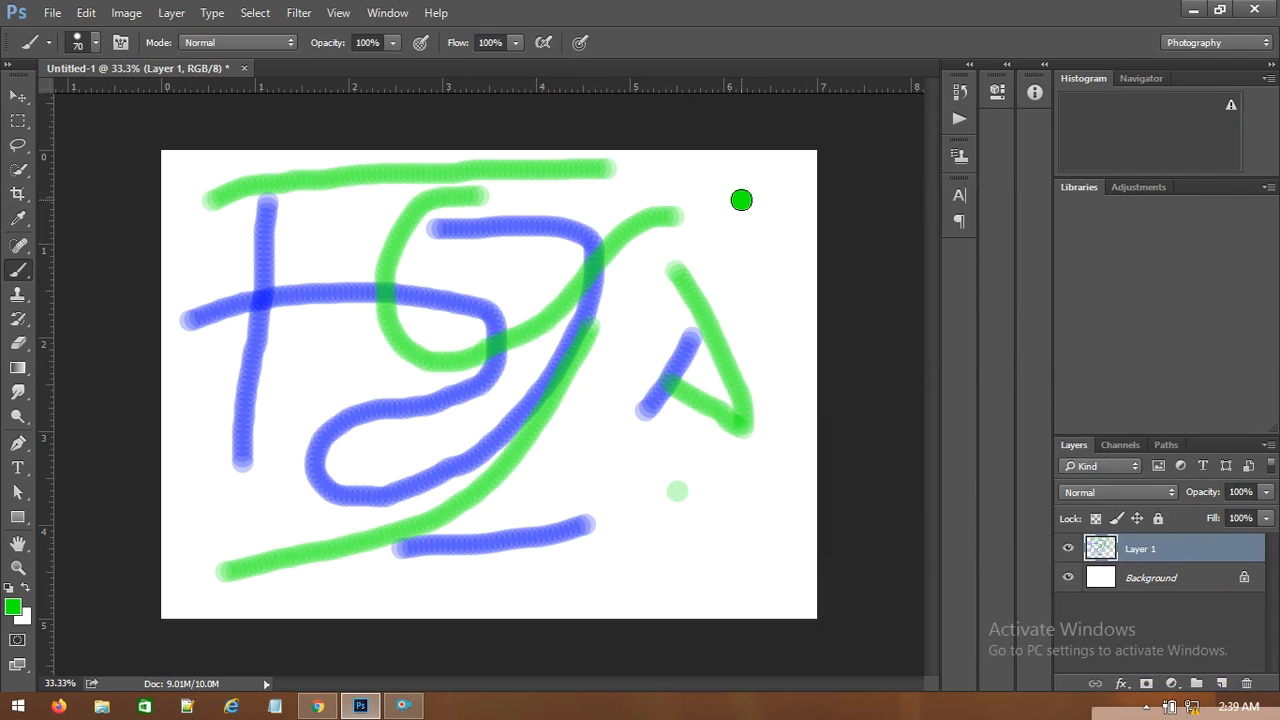
left_click(750, 268)
left_click(762, 313)
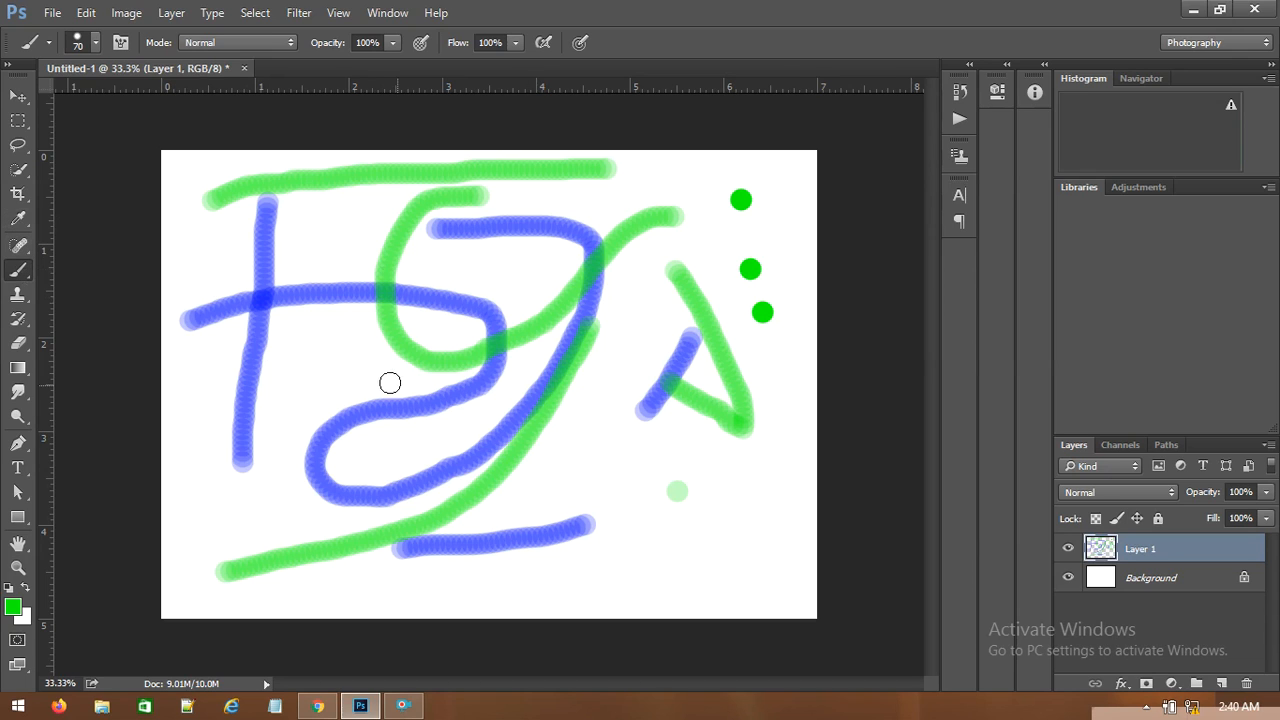
left_click(615, 463)
left_click(447, 585)
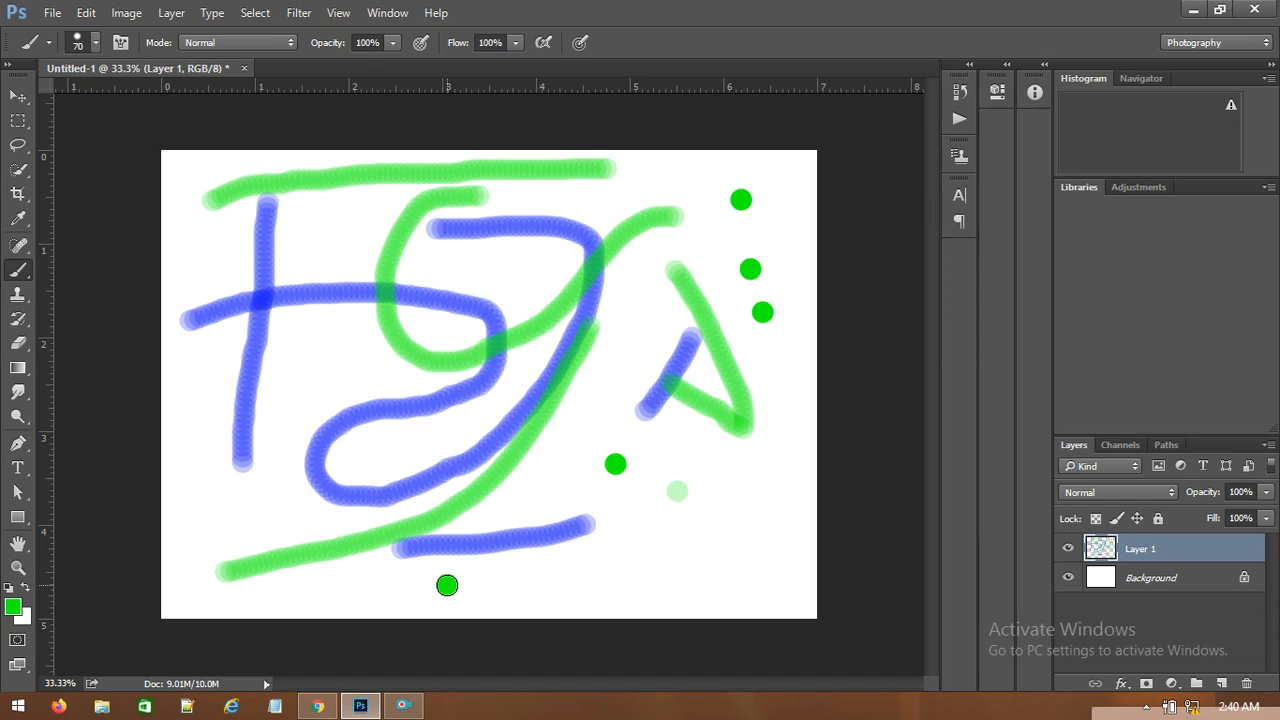
Paint a large looping green stroke, short diagonal strokes on the right and a long horizontal stroke along the canvas's lower edge.
mouse_move(447, 585)
left_mouse_down()
mouse_move(559, 552)
mouse_move(588, 434)
mouse_move(522, 507)
mouse_move(461, 534)
mouse_move(358, 542)
mouse_move(235, 494)
mouse_move(262, 420)
mouse_move(373, 355)
mouse_move(498, 360)
mouse_move(633, 432)
mouse_move(718, 514)
mouse_move(719, 550)
mouse_move(620, 585)
left_mouse_up()
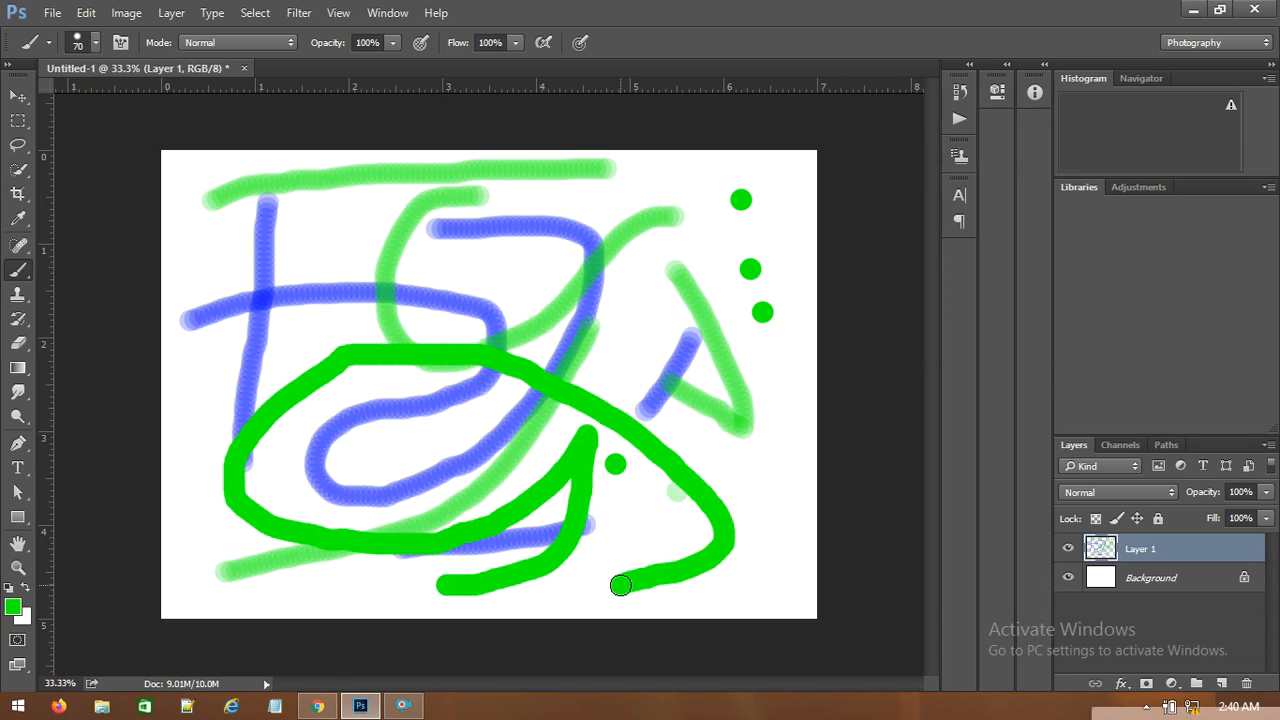
left_click(641, 346)
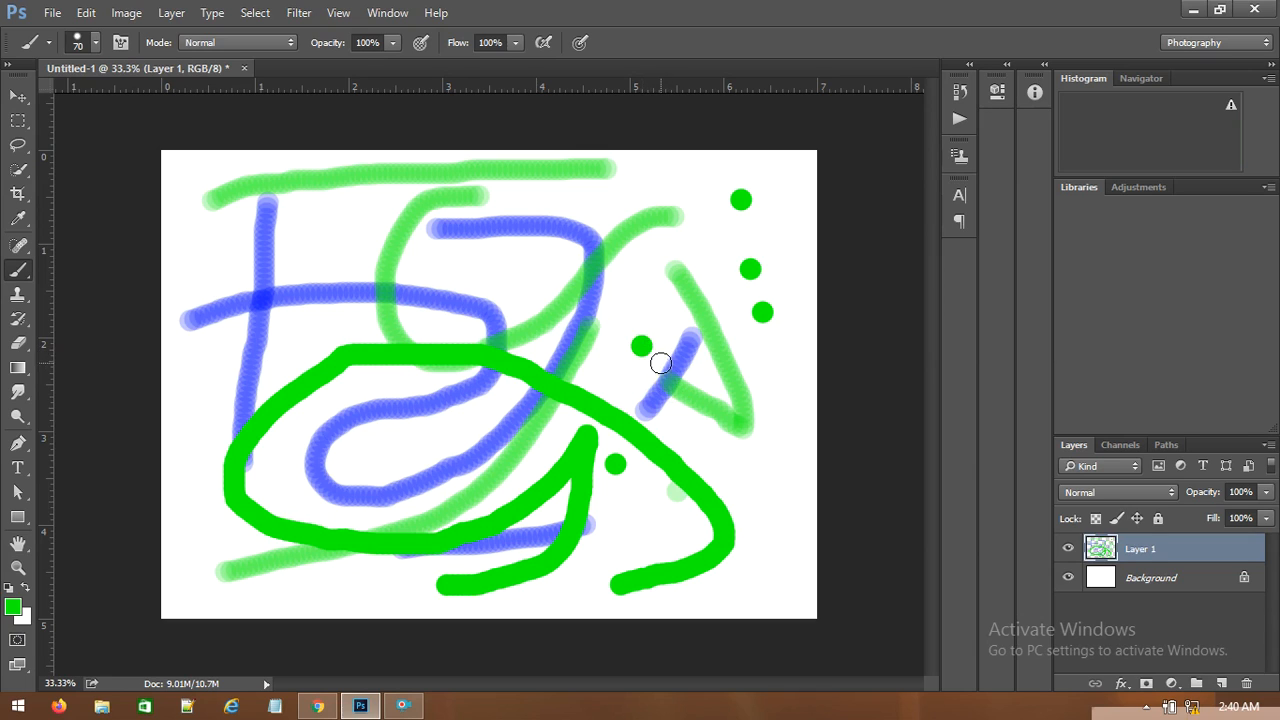
mouse_move(652, 340)
left_mouse_down()
mouse_move(696, 290)
mouse_move(664, 245)
mouse_move(740, 200)
left_mouse_up()
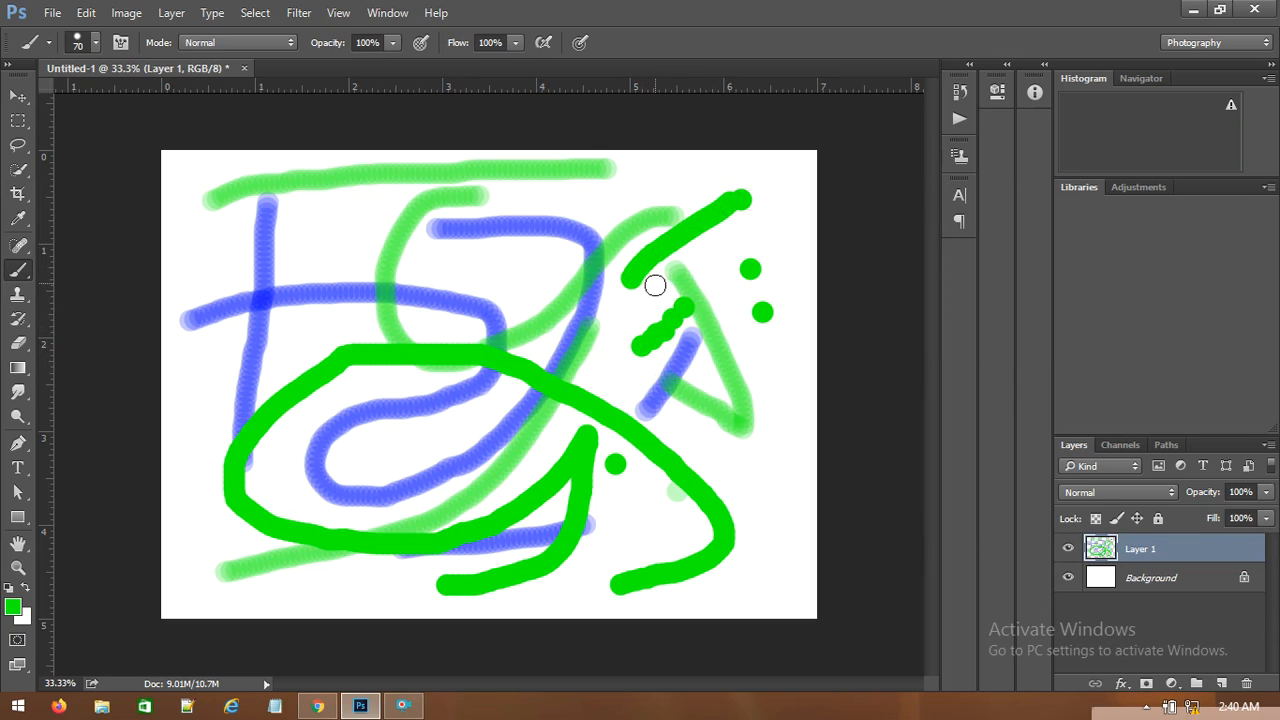
left_click(703, 445)
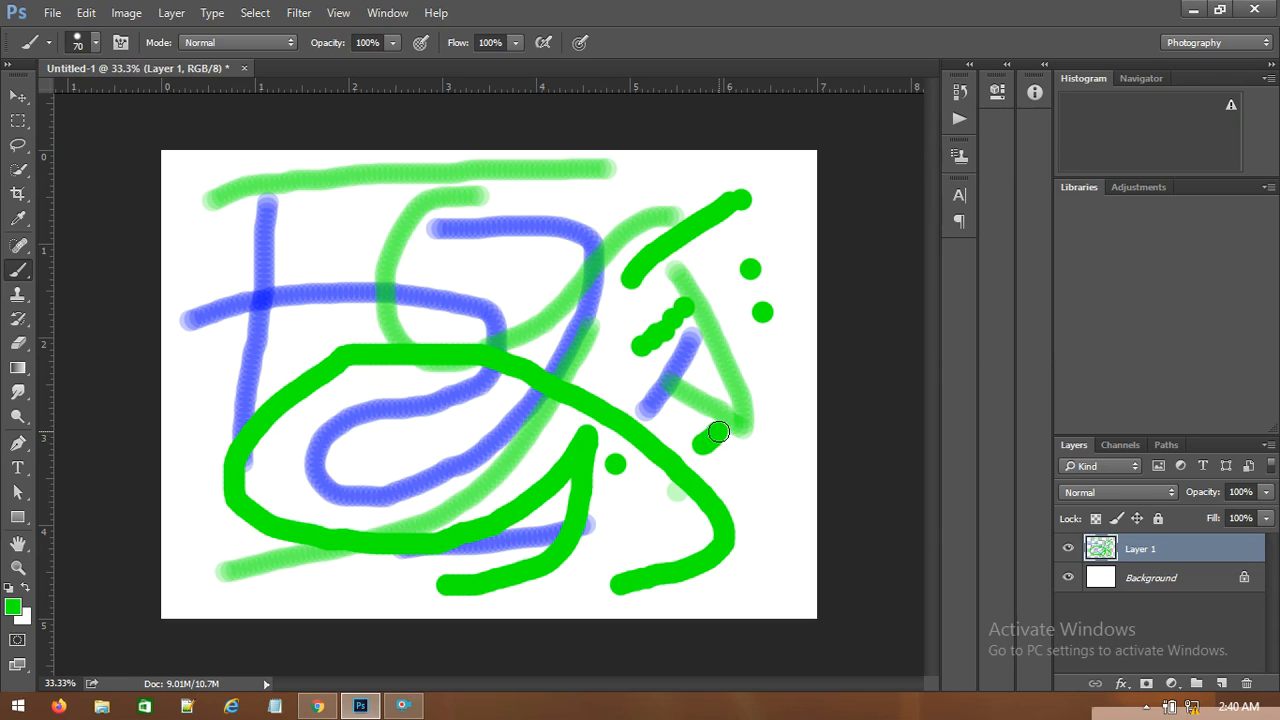
left_click(288, 594)
left_click_drag(288, 594, 647, 598)
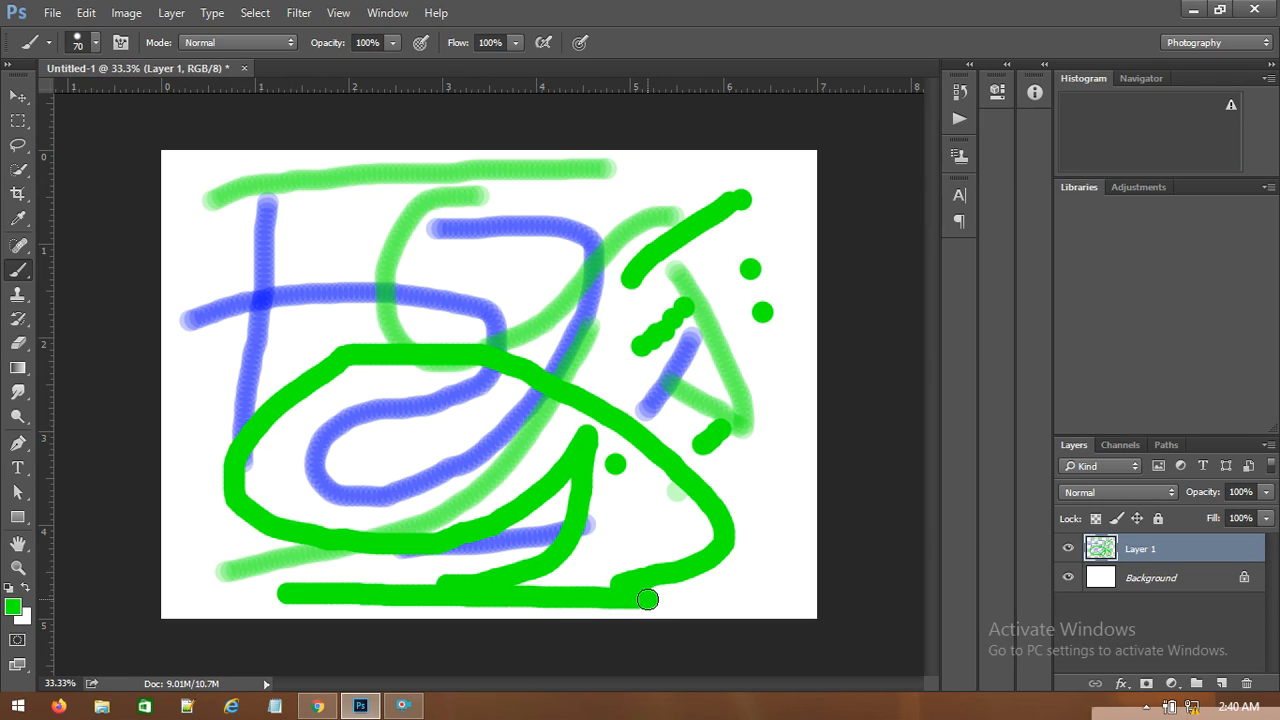
Paint six more green dabs down the right side of the canvas.
left_click(754, 422)
left_click(761, 484)
left_click(759, 539)
left_click(772, 576)
left_click(792, 471)
left_click(803, 380)
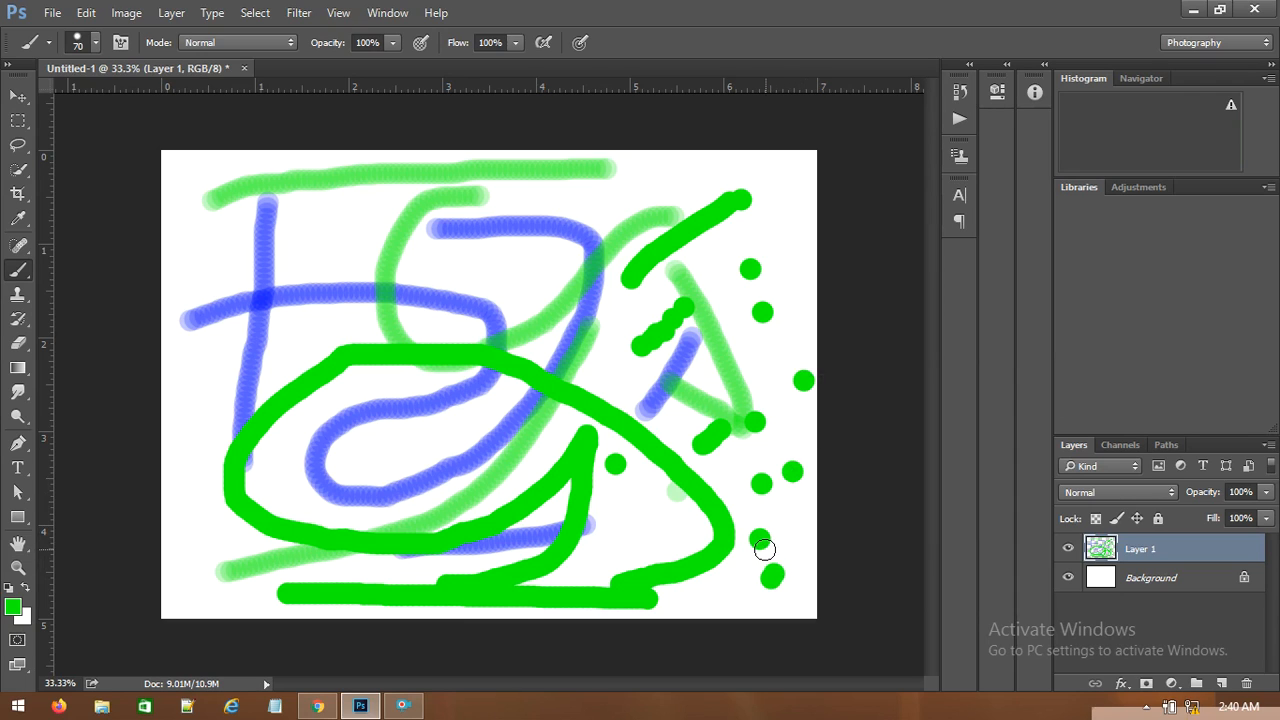
Undo all the painted strokes and dabs step by step until Layer 1 is empty.
key("ctrl+alt+z")
key("ctrl+alt+z")
key("ctrl+alt+z")
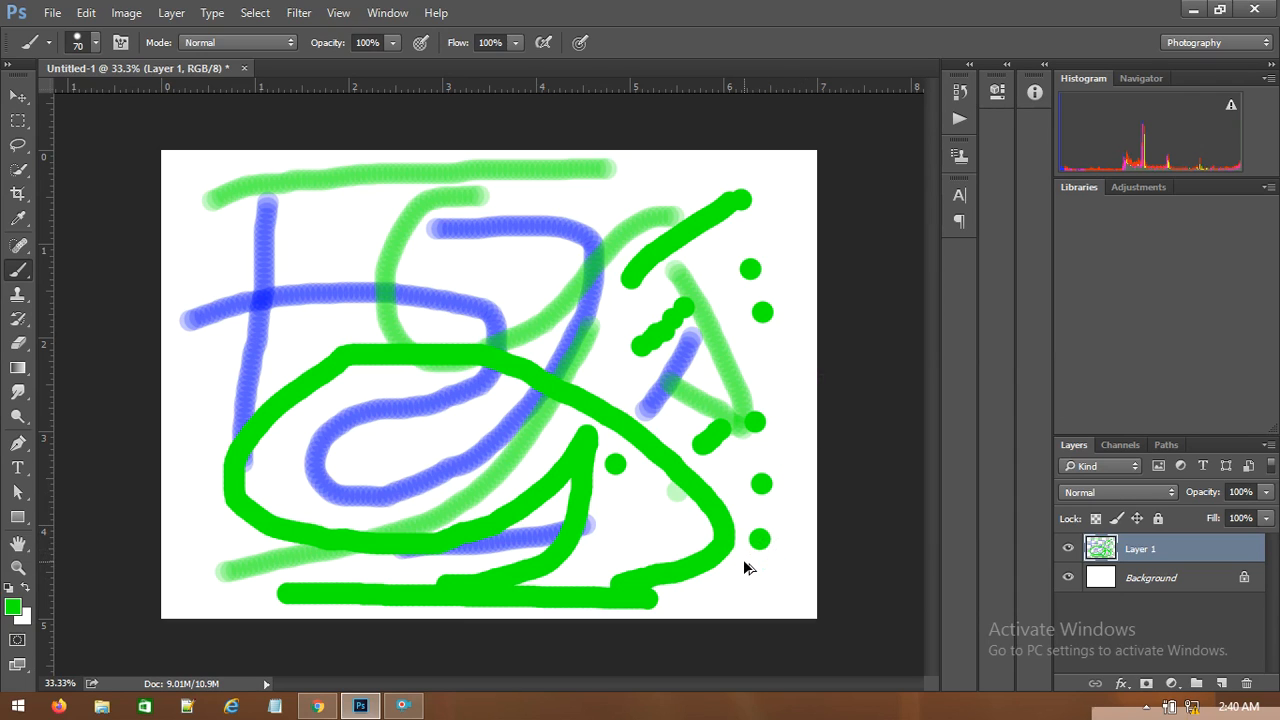
key("ctrl+alt+z")
key("ctrl+alt+z")
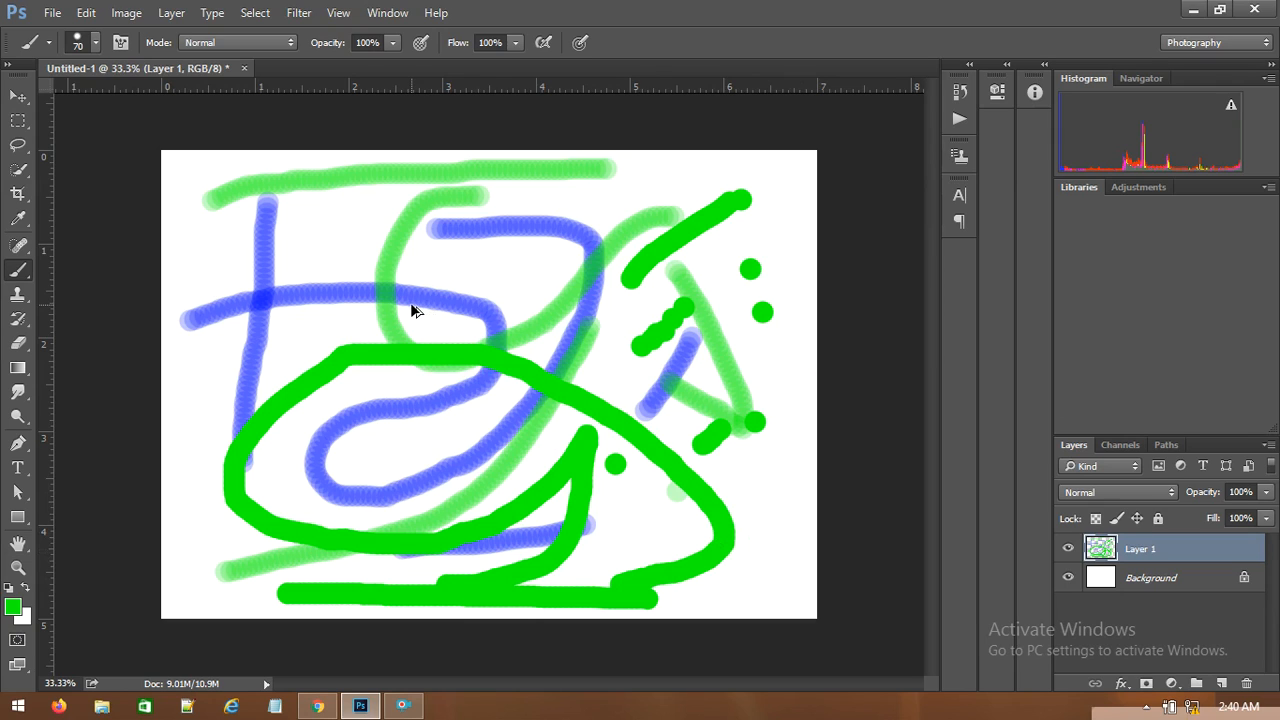
key("ctrl+alt+z")
key("ctrl+alt+z")
key("ctrl+alt+z")
key("ctrl+alt+z")
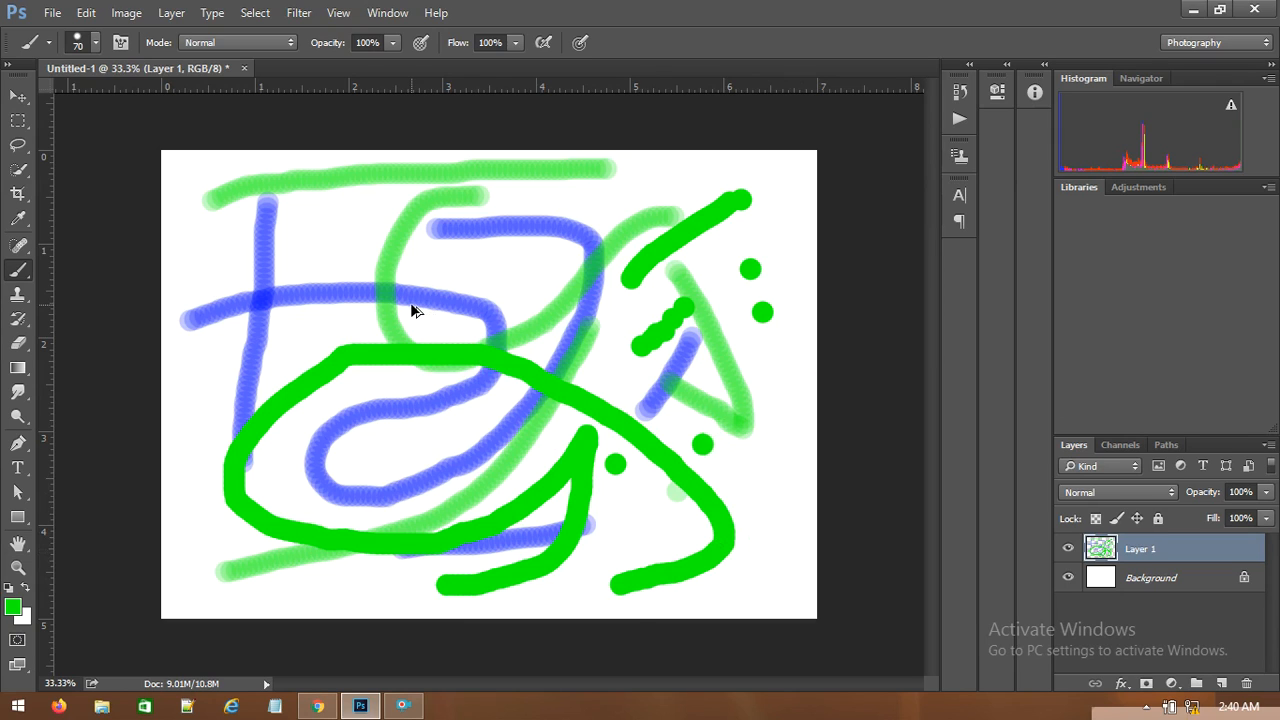
key("ctrl+alt+z")
key("ctrl+alt+z")
key("ctrl+alt+z")
key("ctrl+alt+z")
key("ctrl+alt+z")
key("ctrl+alt+z")
key("ctrl+alt+z")
key("ctrl+alt+z")
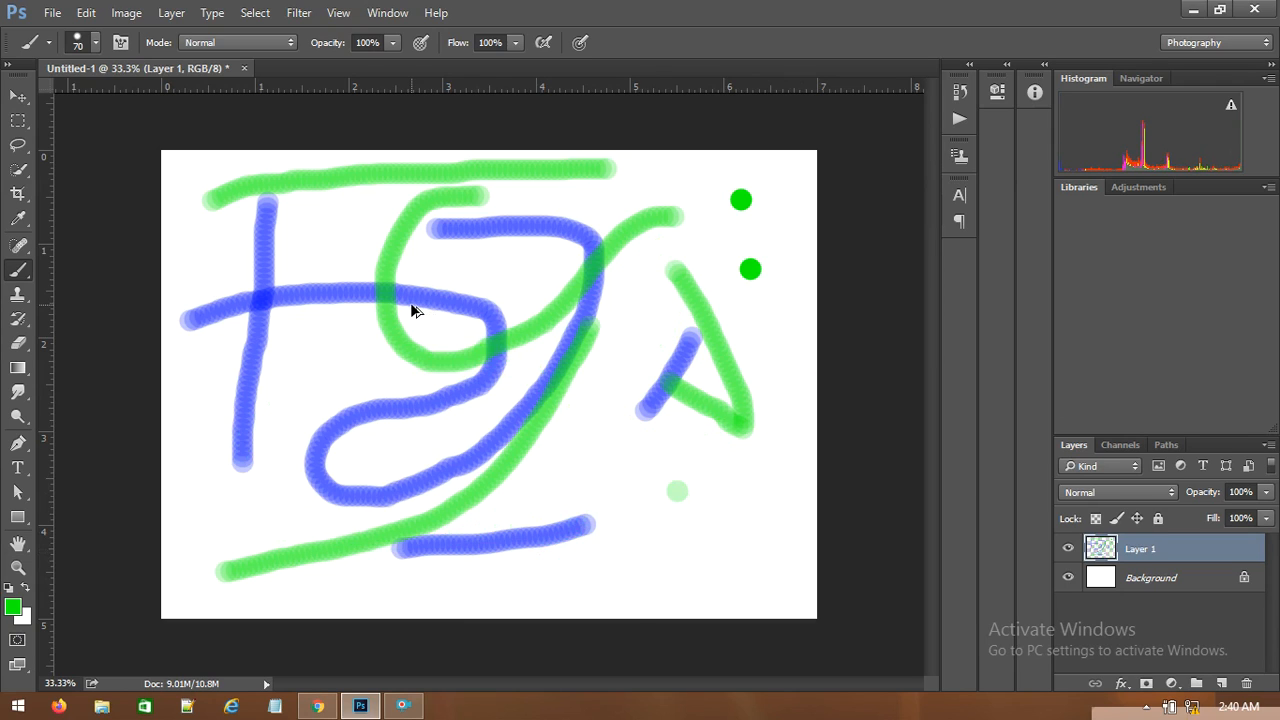
key("ctrl+alt+z")
key("ctrl+alt+z")
key("ctrl+alt+z")
key("ctrl+alt+z")
key("ctrl+alt+z")
key("ctrl+alt+z")
key("ctrl+alt+z")
key("ctrl+alt+z")
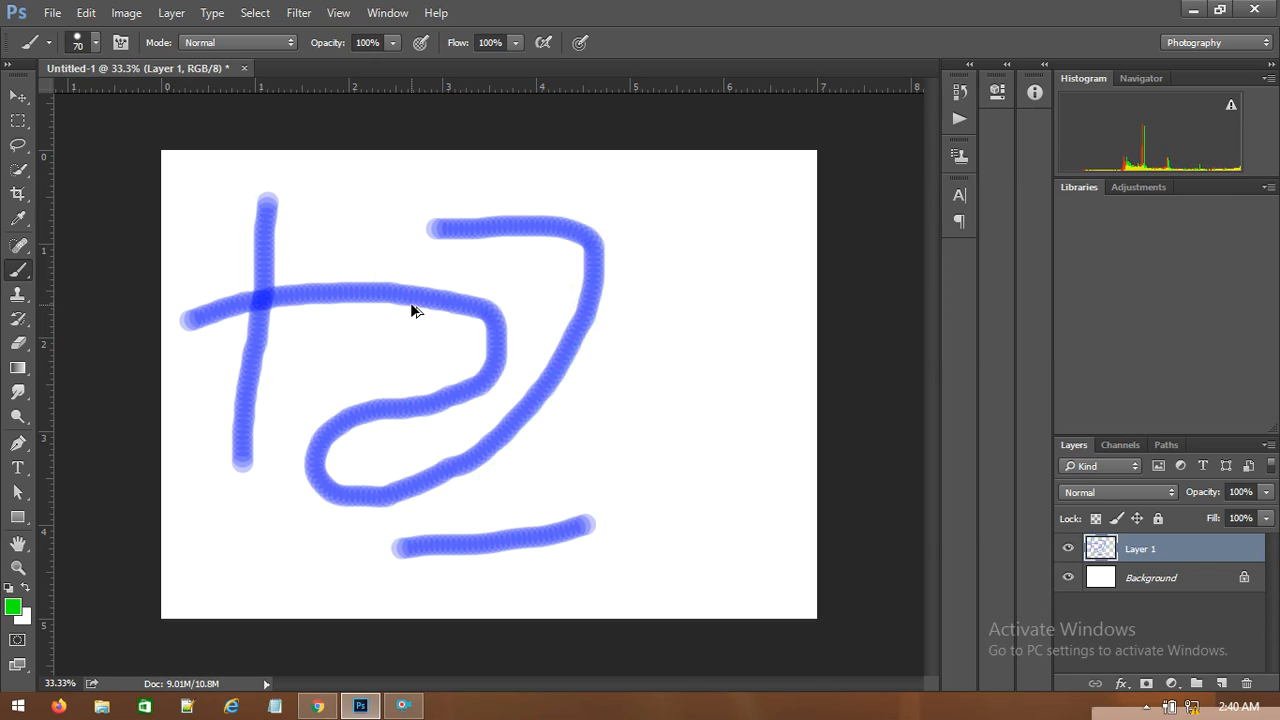
key("ctrl+alt+z")
key("ctrl+alt+z")
key("ctrl+alt+z")
key("ctrl+alt+z")
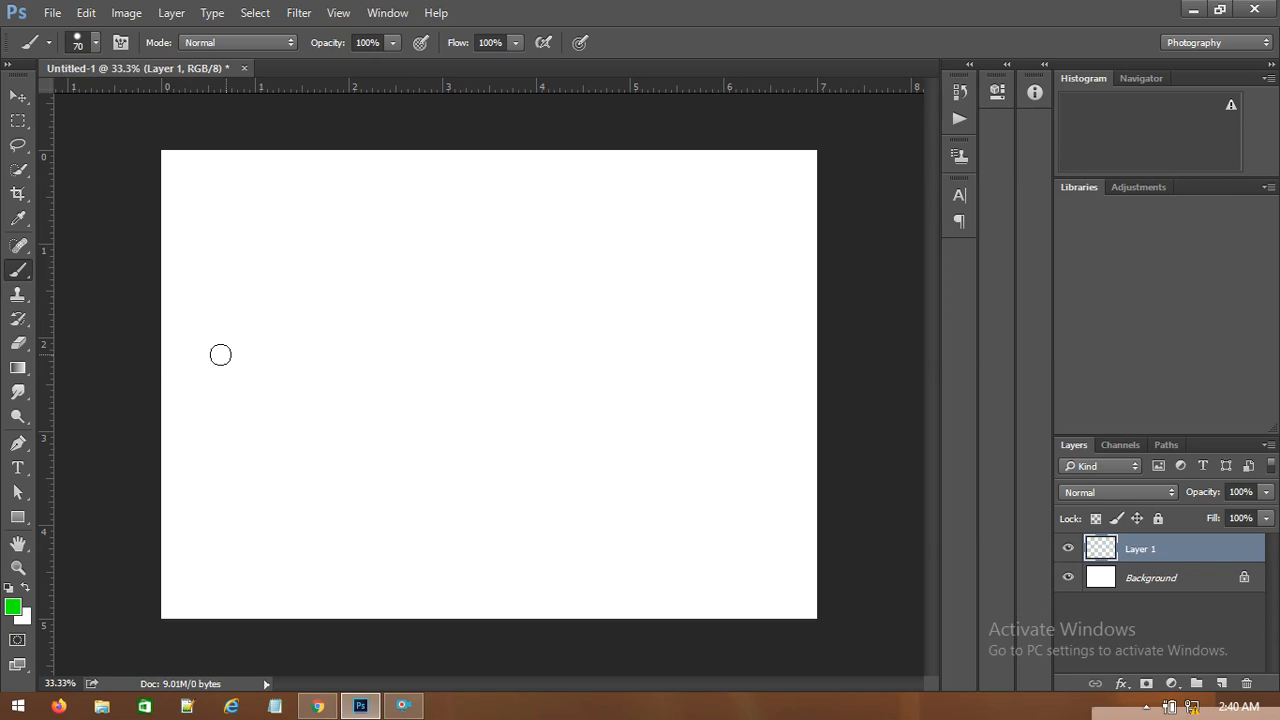
Paint a green Z from a freehand horizontal stroke, a connected straight diagonal and a lower horizontal line, and undo all of it.
left_click_drag(189, 228, 740, 236)
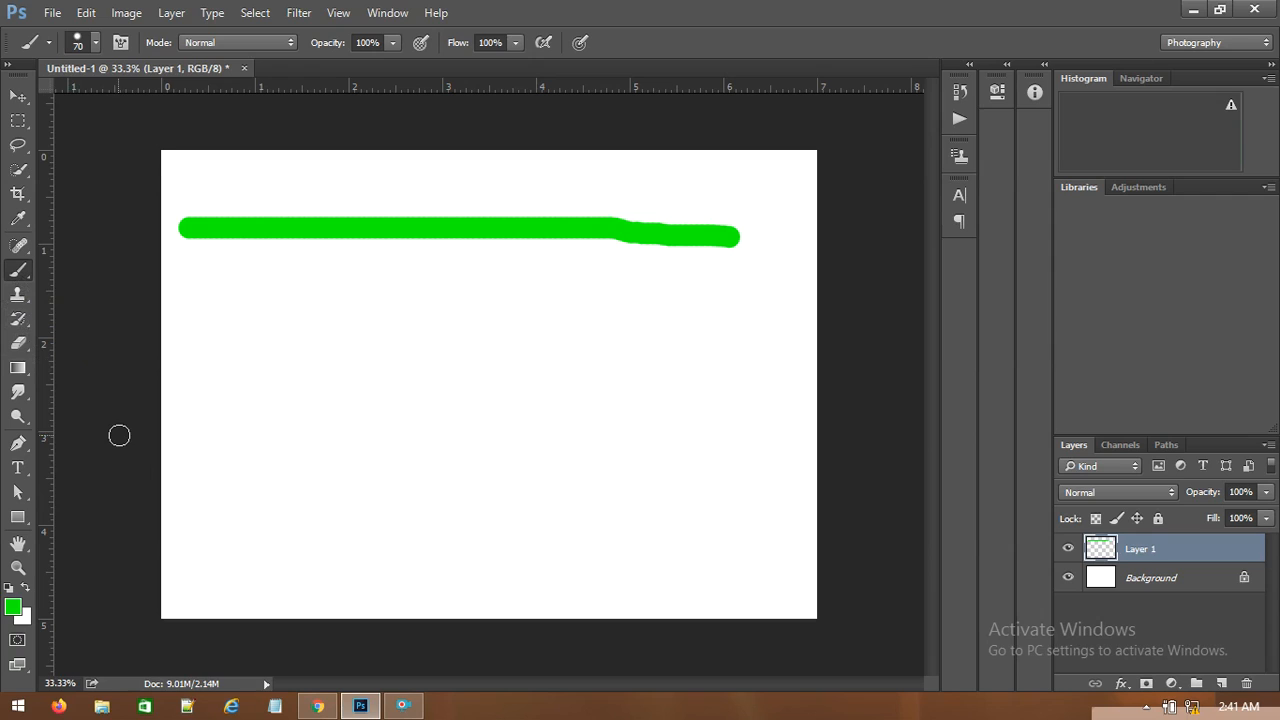
left_click(188, 427, "shift")
left_click_drag(188, 427, 716, 424)
left_click(732, 428)
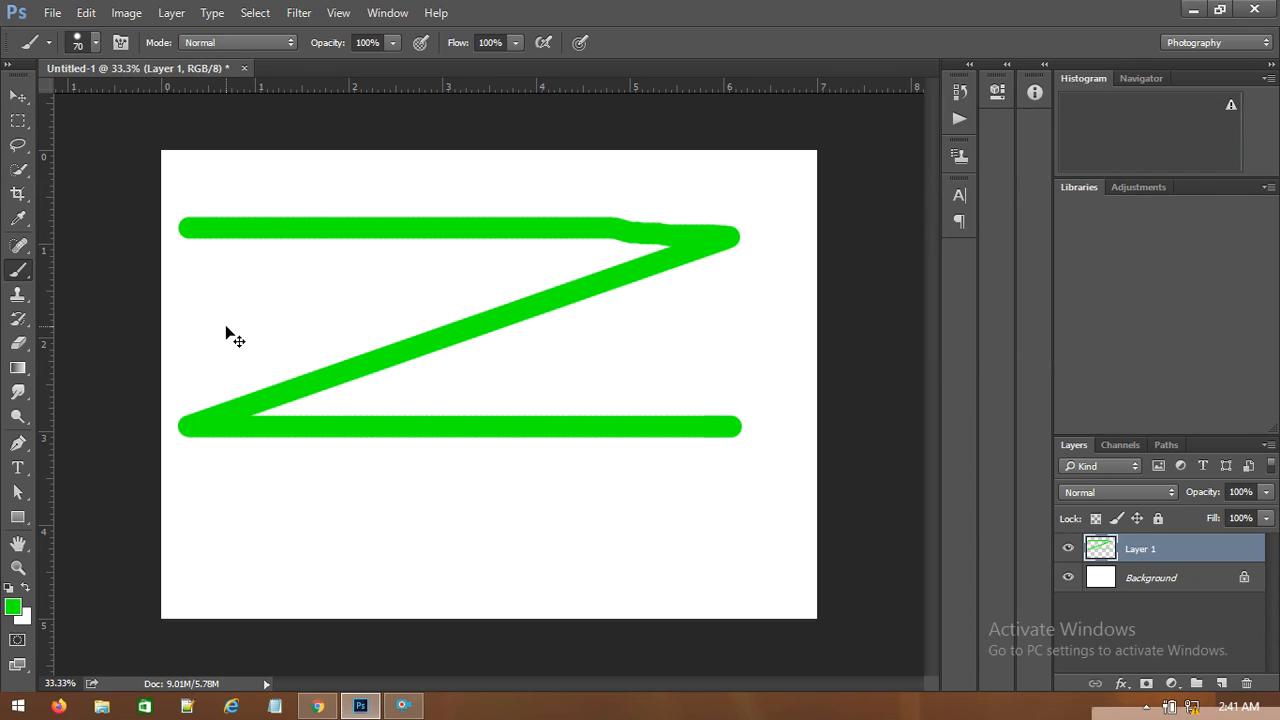
key("ctrl+z")
key("ctrl+alt+z")
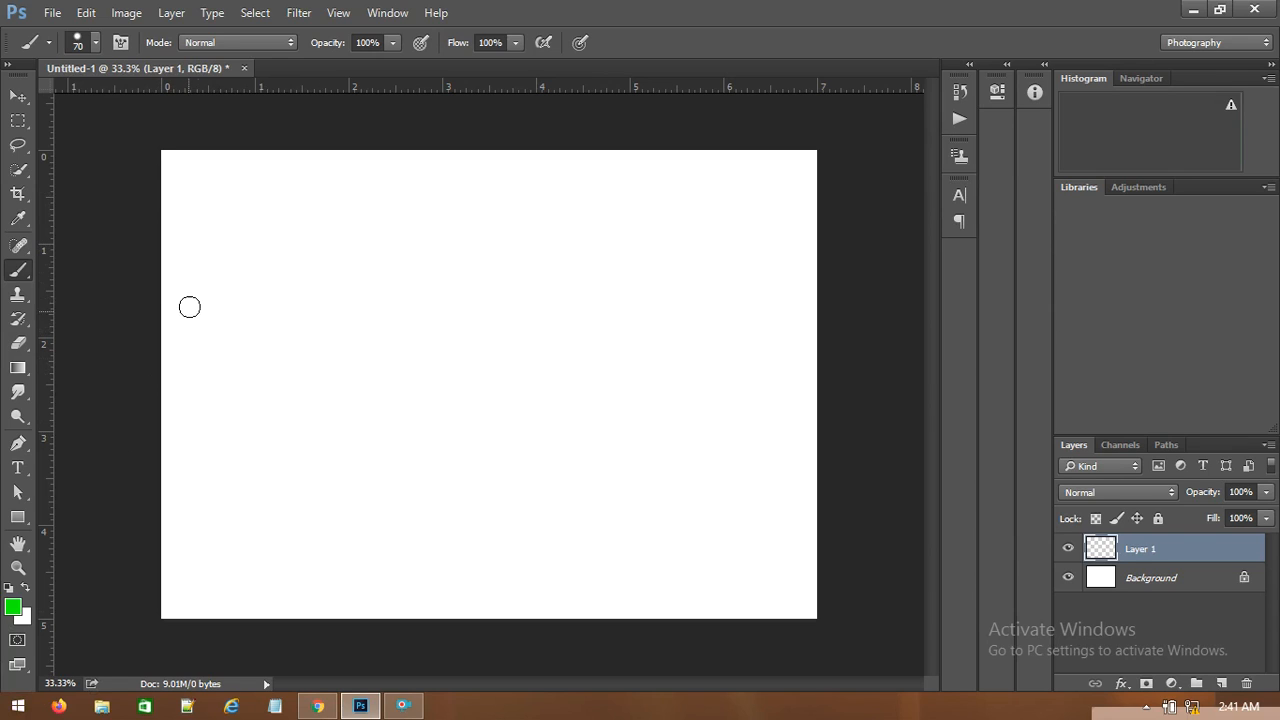
Paint a green dab at the upper left and two connected straight lines from the upper right to the lower left and up to the top edge.
left_click(187, 226)
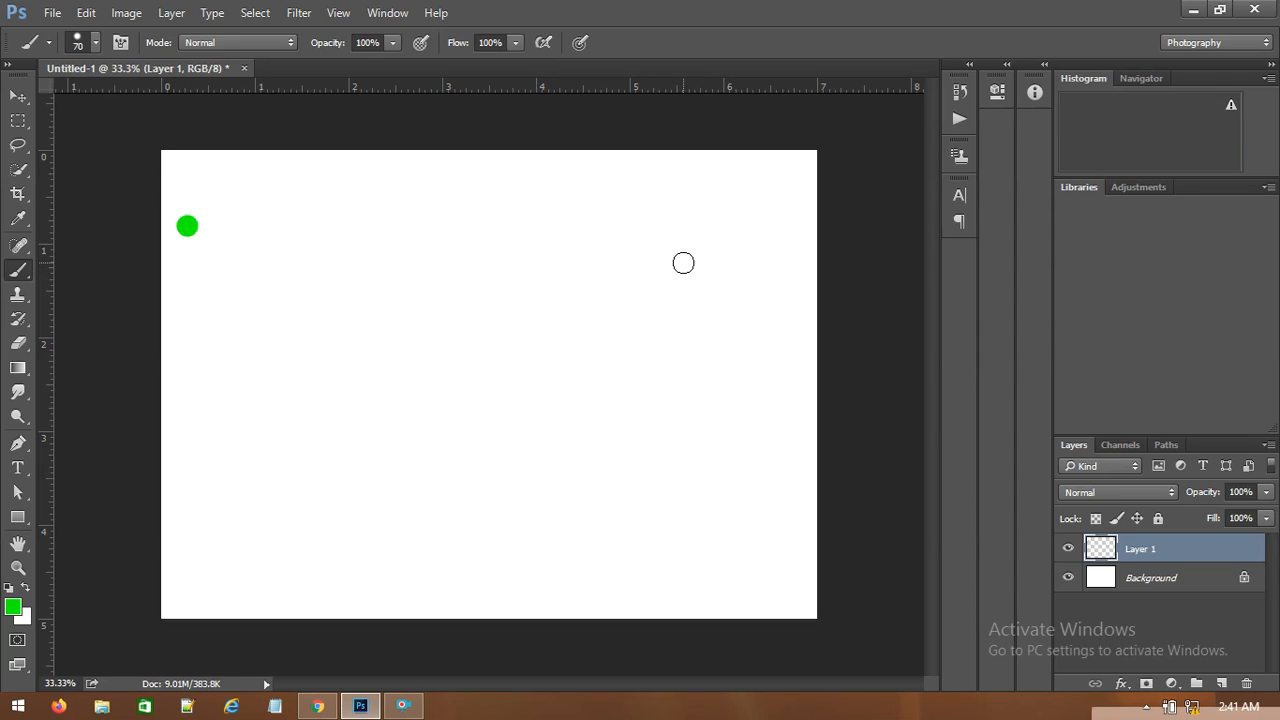
left_click(753, 226)
left_click(271, 548, "shift")
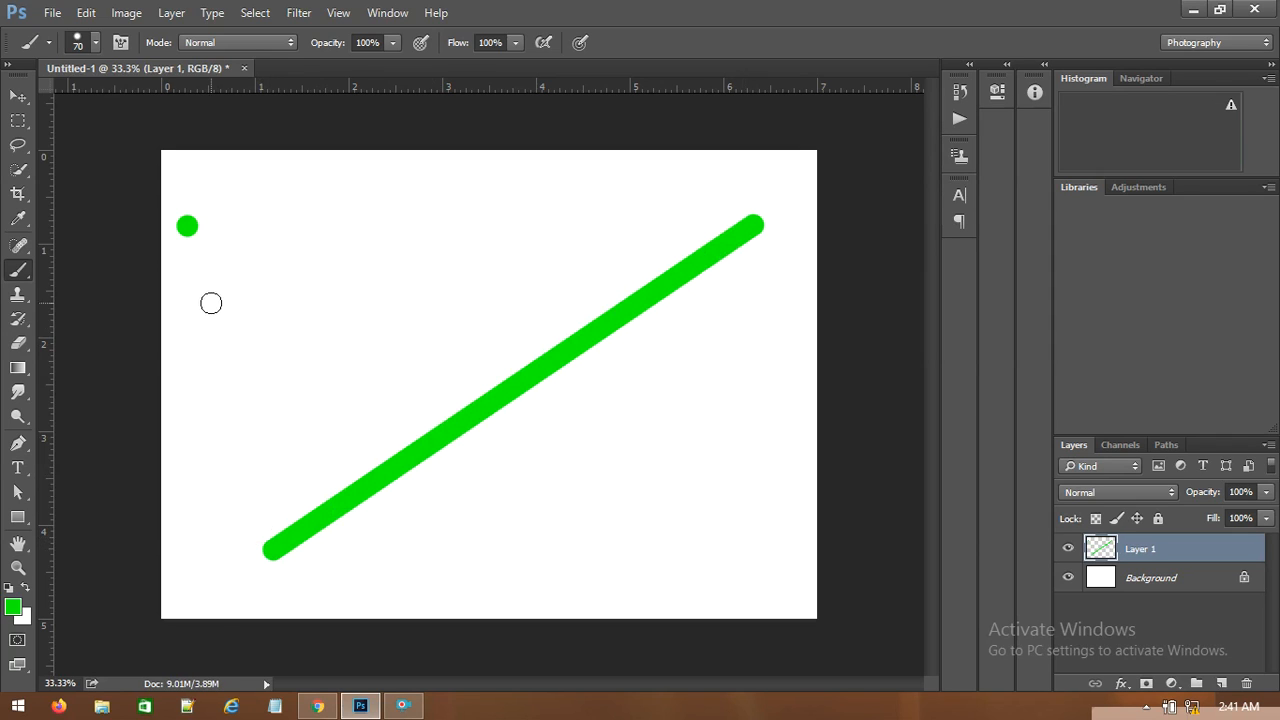
left_click(314, 172, "shift")
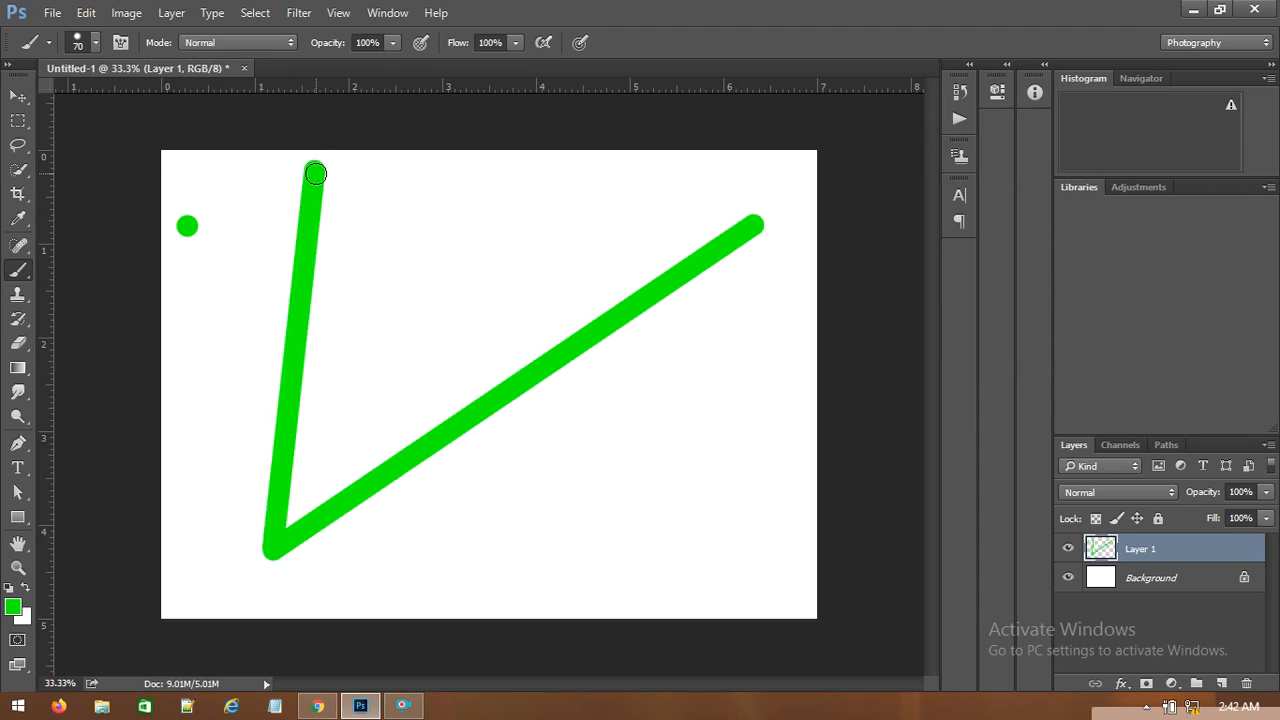
Extend the connected straight green lines across the canvas through the lower right, lower middle, centre and upper edge, ending at the lower right.
left_click(735, 457, "shift")
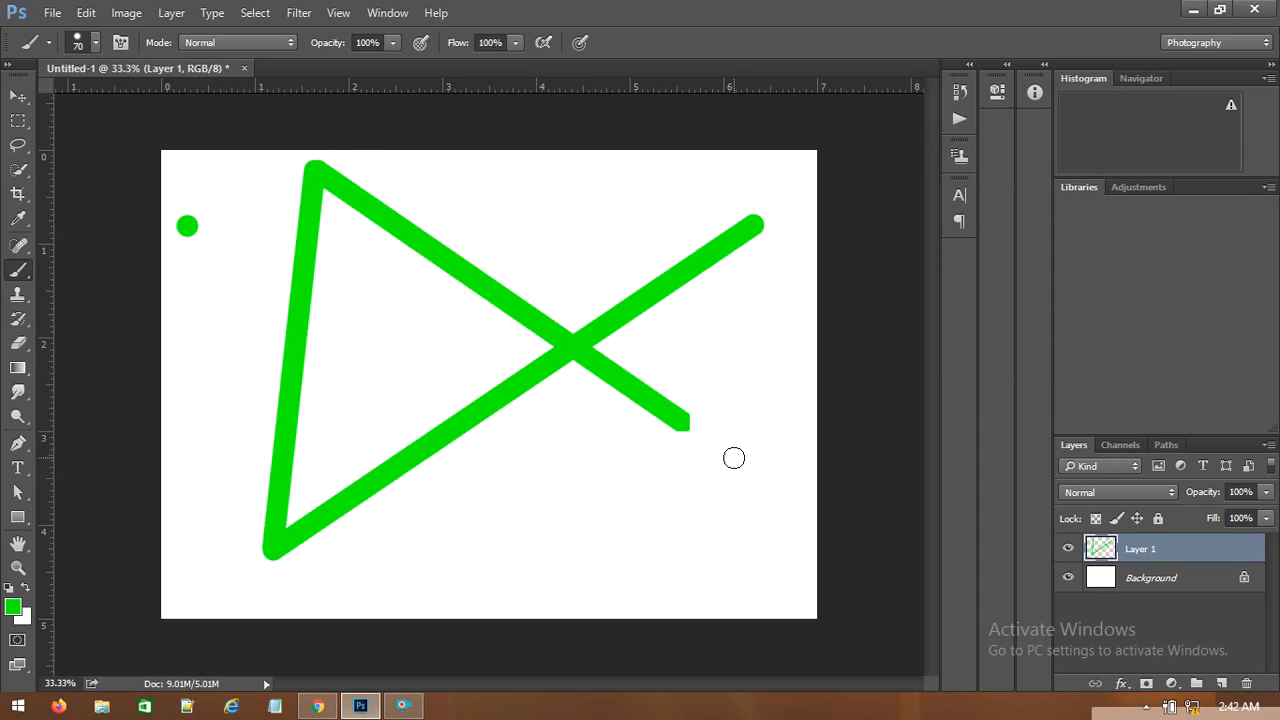
left_click(554, 546, "shift")
left_click(397, 391, "shift")
left_click(378, 374, "shift")
left_click(527, 207, "shift")
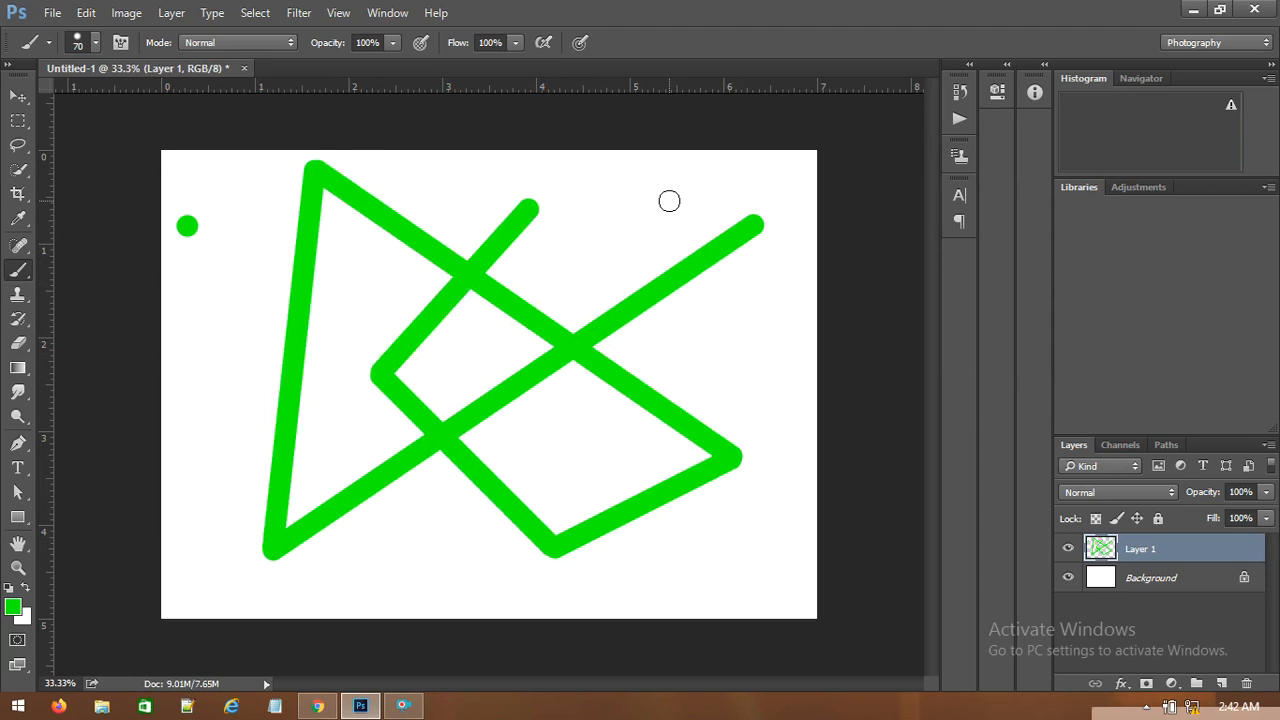
left_click(668, 197, "shift")
left_click(733, 321, "shift")
left_click(766, 458, "shift")
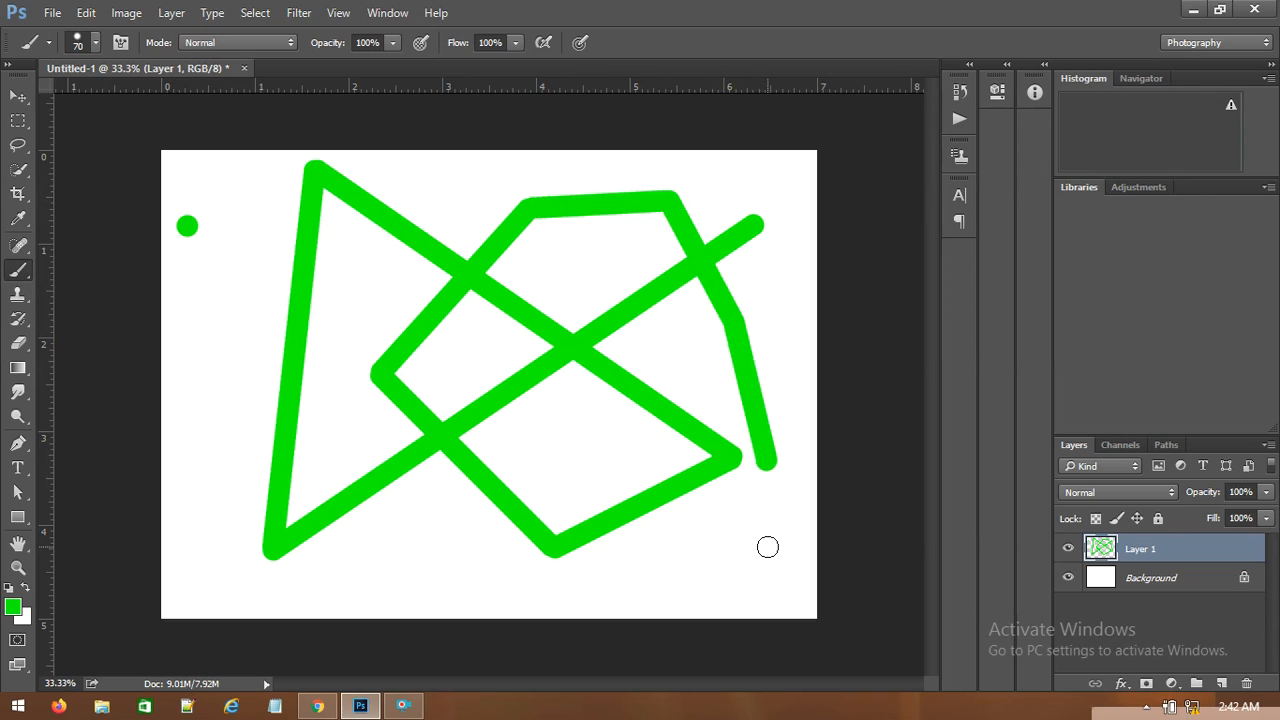
left_click(766, 546, "shift")
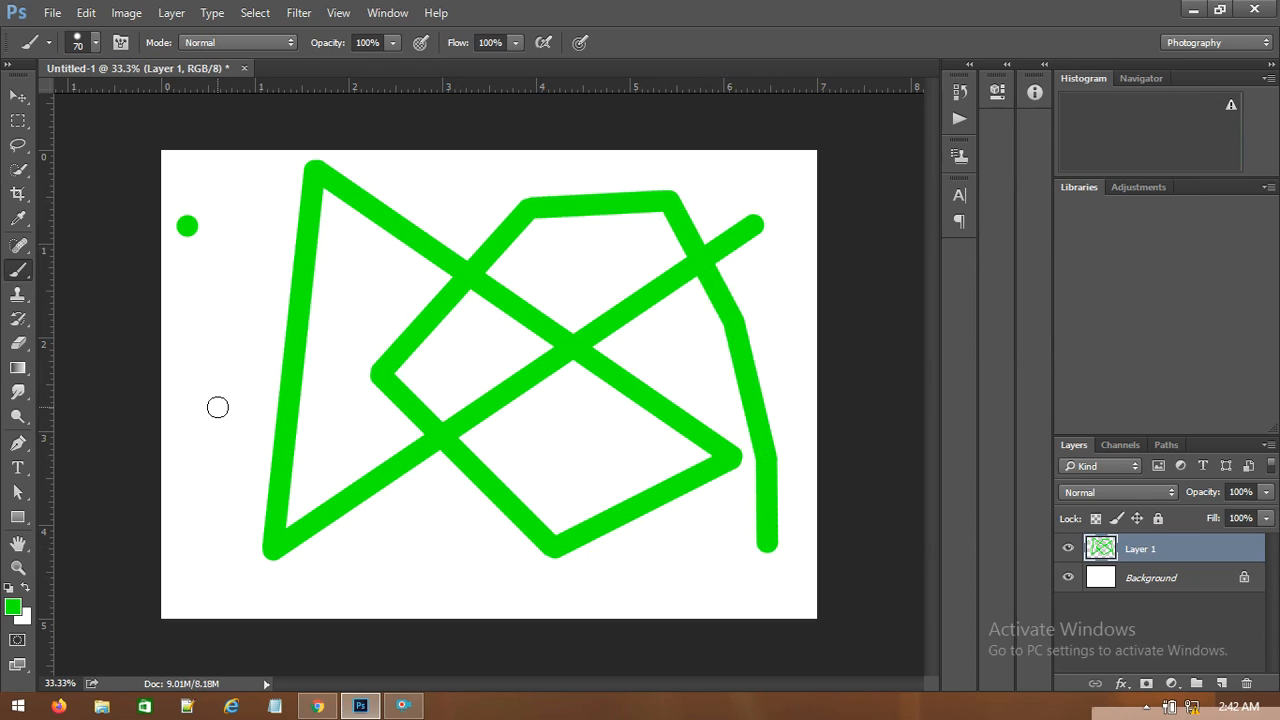
Undo all the connected green lines and the dab until Layer 1 is empty.
key("ctrl+z")
key("ctrl+alt+z")
key("ctrl+alt+z")
key("ctrl+alt+z")
key("ctrl+alt+z")
key("ctrl+alt+z")
key("ctrl+alt+z")
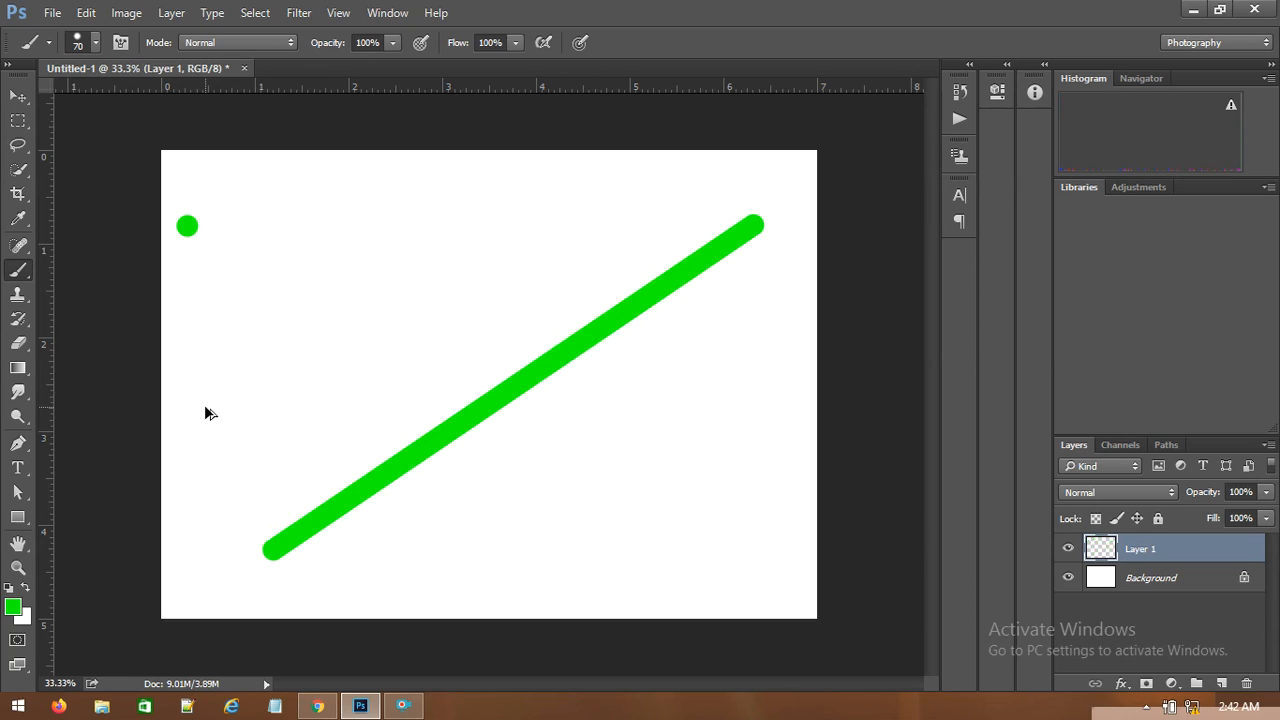
key("ctrl+alt+z")
key("ctrl+alt+z")
key("ctrl+alt+z")
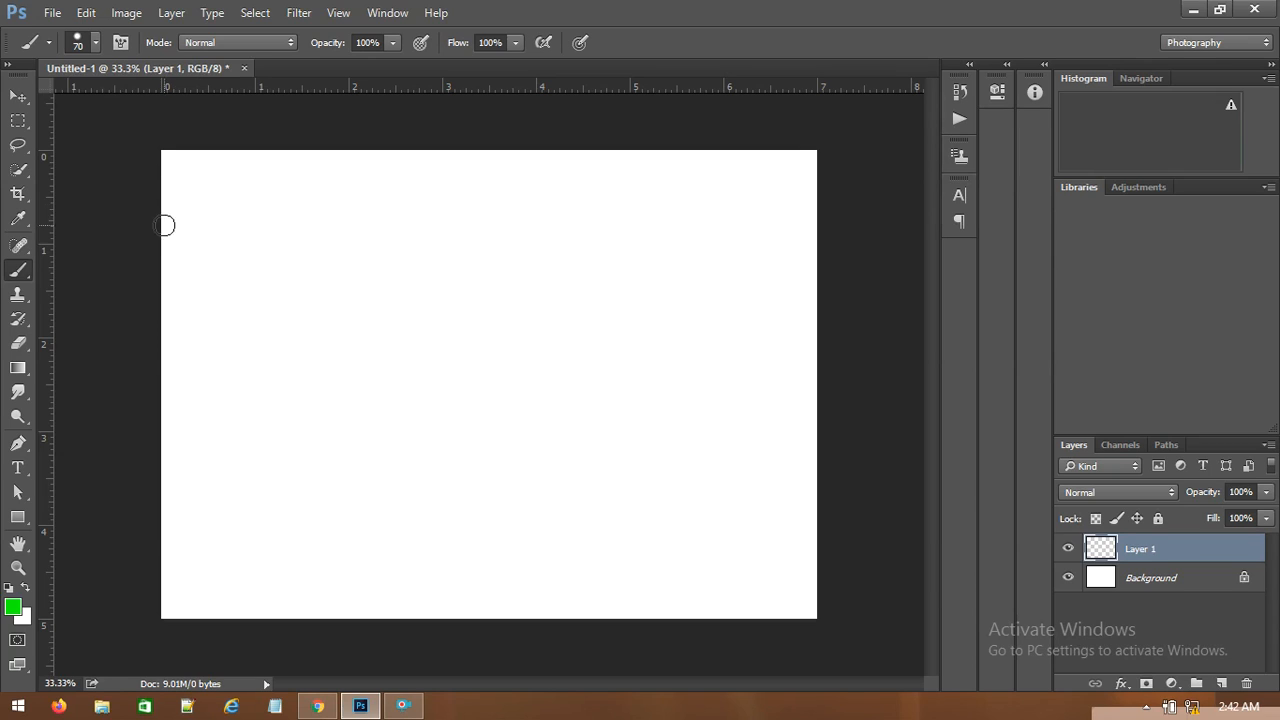
Choose the second 95 px leaf brush preset and set its size to 250 px.
left_click(50, 44)
left_click(97, 42)
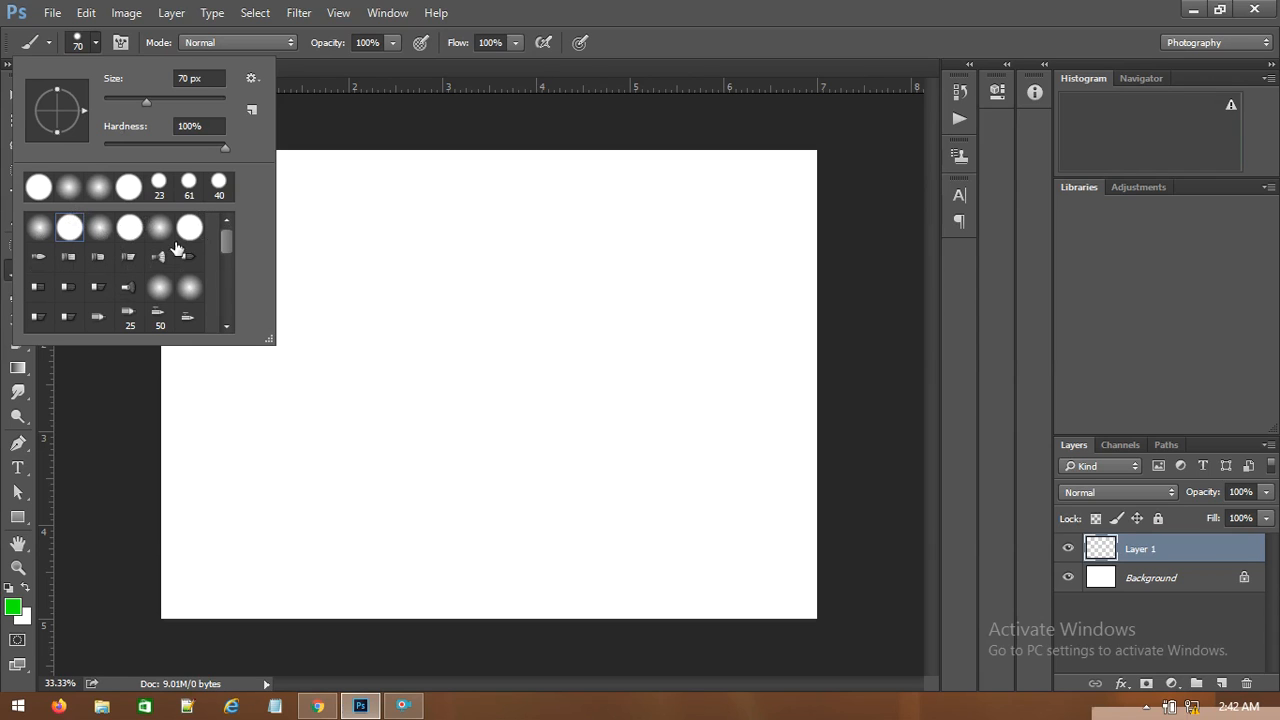
left_click_drag(226, 242, 234, 295)
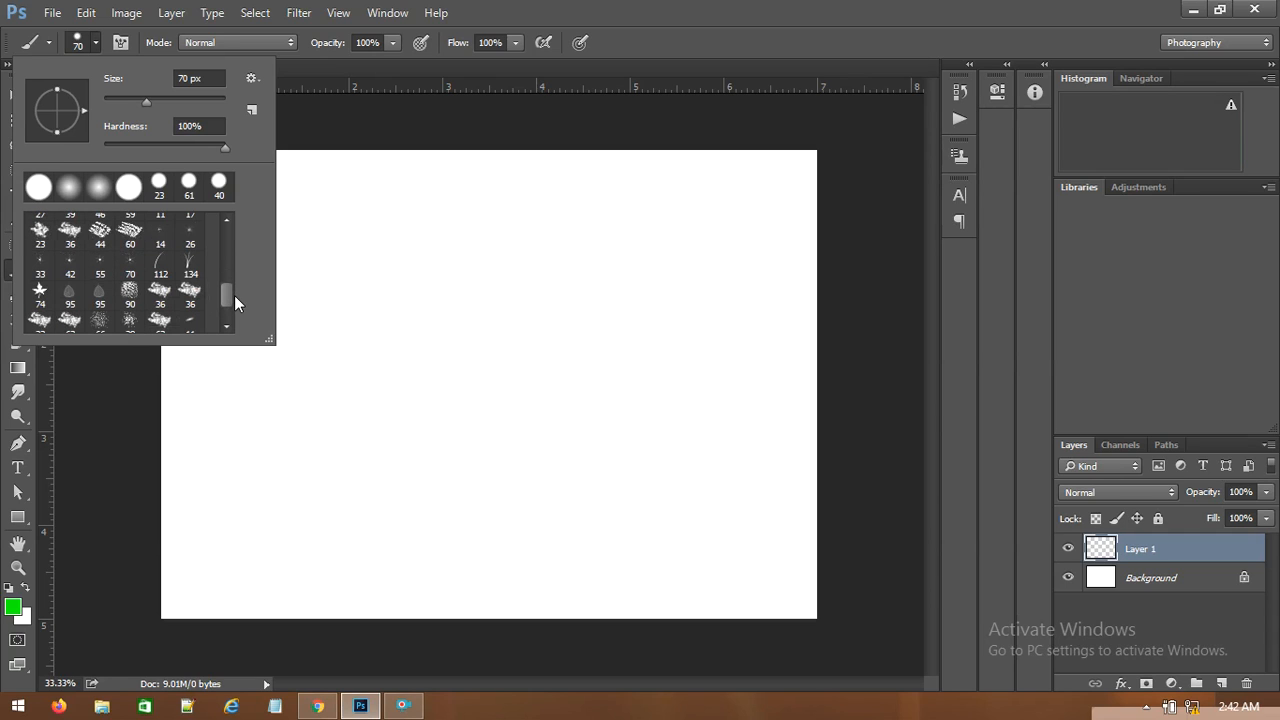
left_click(100, 294)
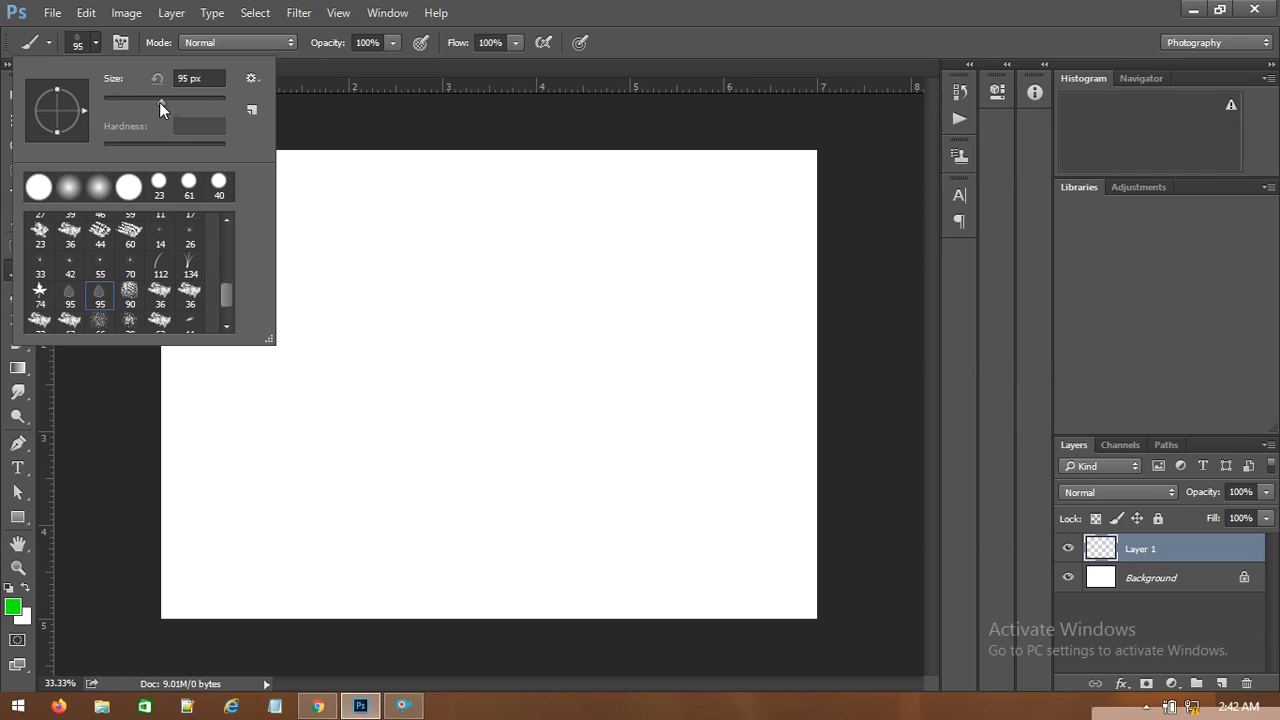
left_click(159, 102)
left_click_drag(186, 102, 198, 103)
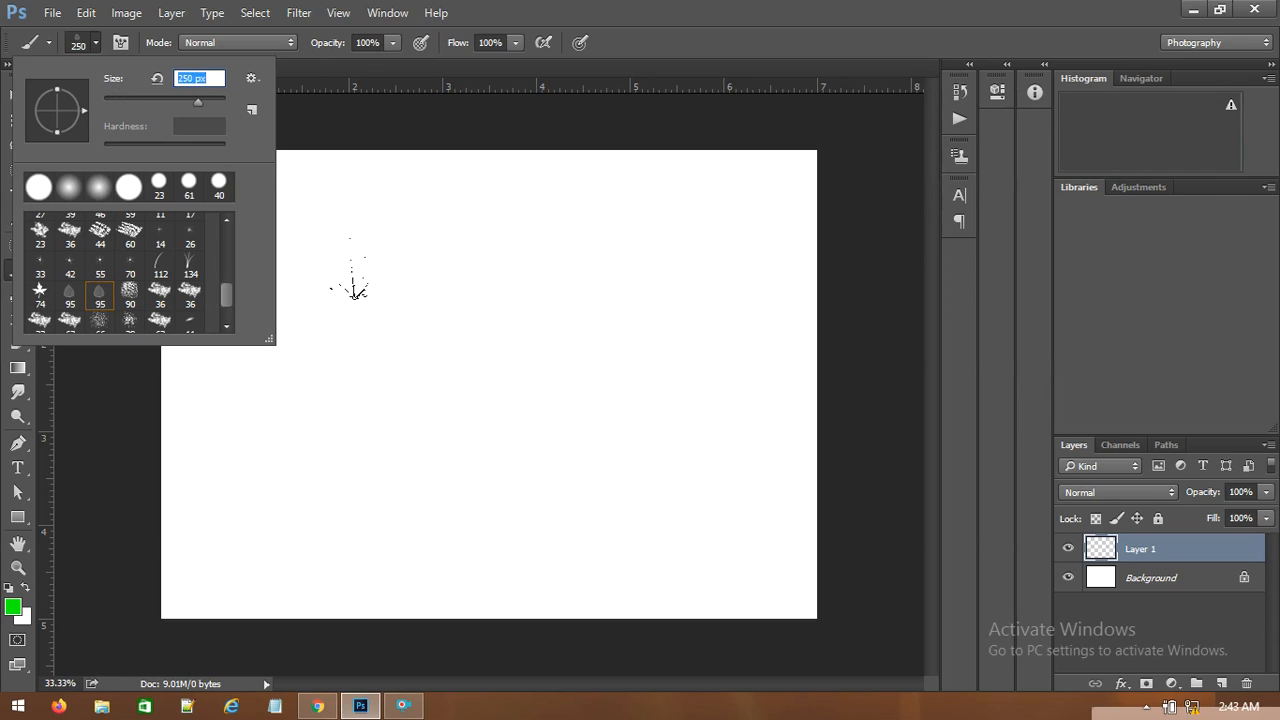
Stamp four separate green leaves across the upper canvas, then paint leaf strokes across the middle and along the upper left.
left_click(358, 280)
left_click(418, 271)
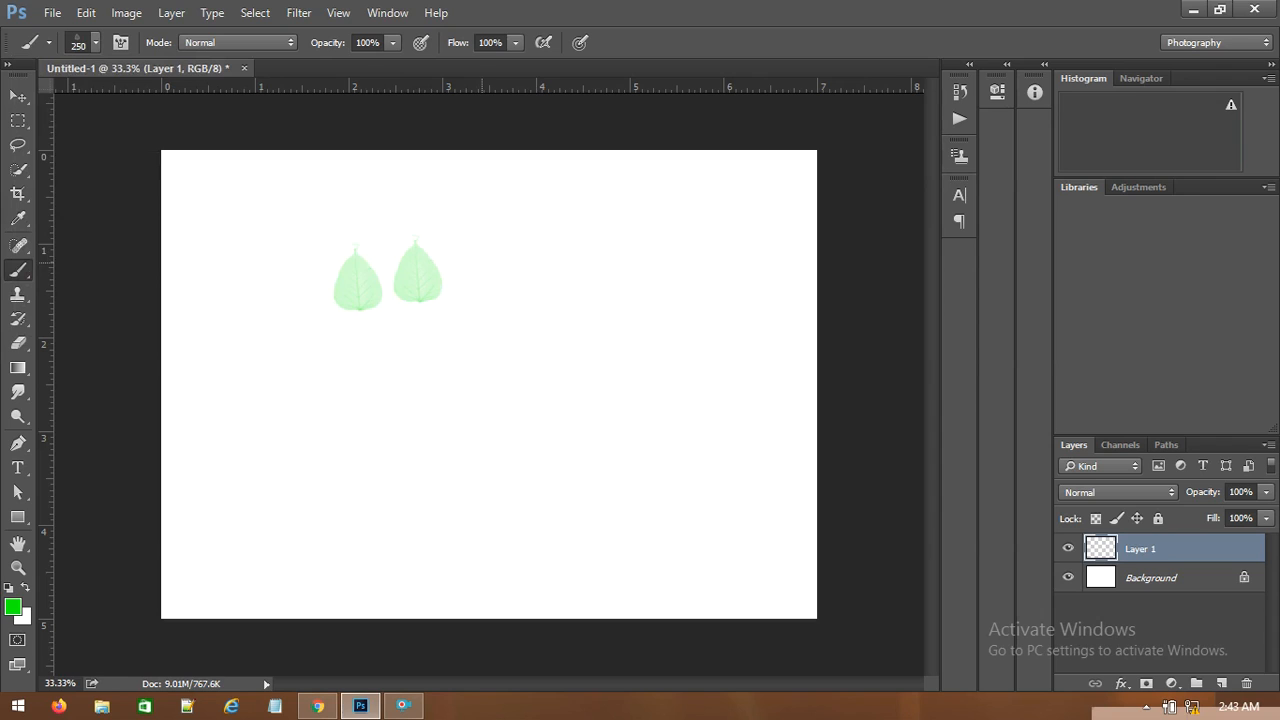
left_click(529, 260)
left_click(626, 250)
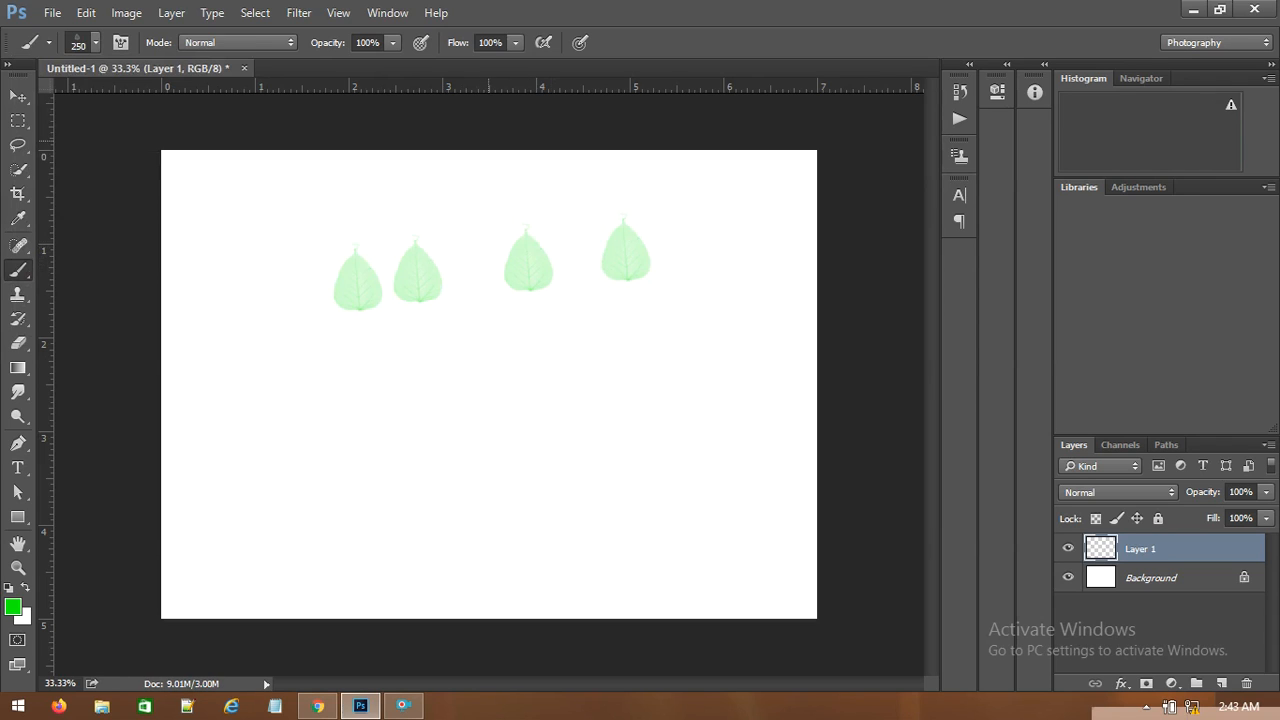
left_click(288, 403)
mouse_move(318, 420)
left_mouse_down()
mouse_move(696, 421)
mouse_move(338, 518)
left_mouse_up()
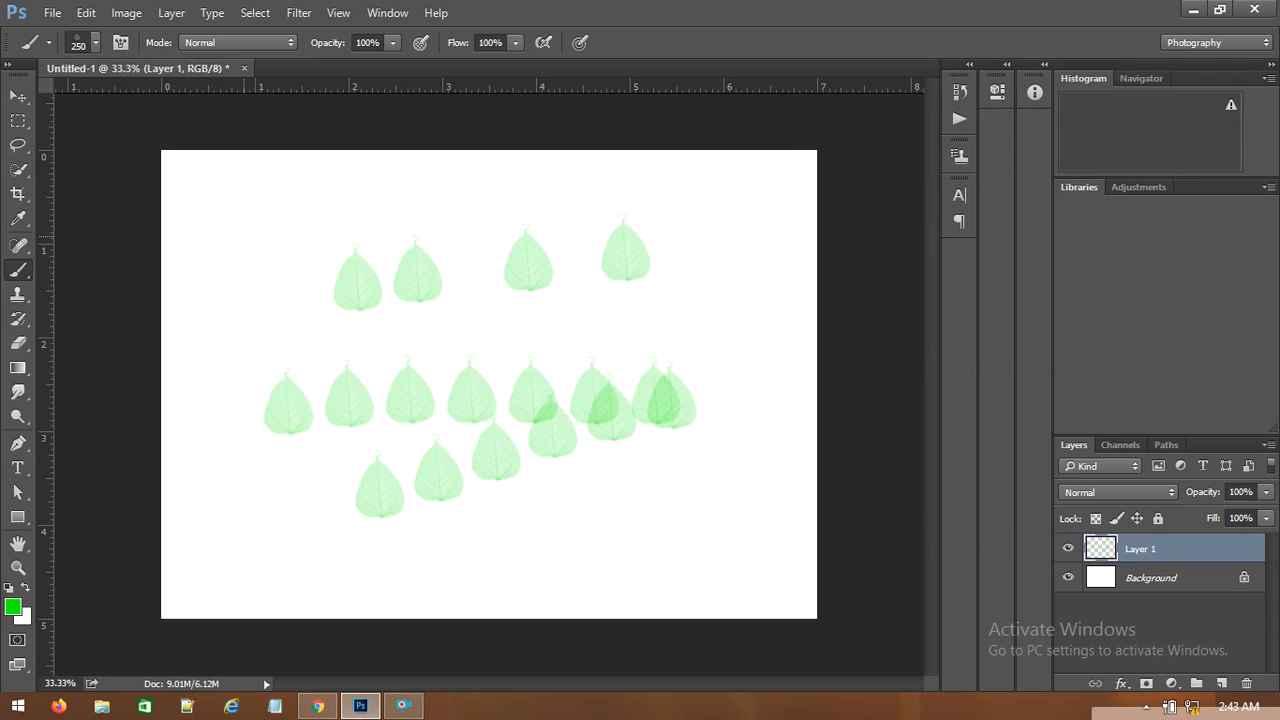
mouse_move(256, 258)
left_mouse_down()
mouse_move(300, 228)
mouse_move(573, 211)
left_mouse_up()
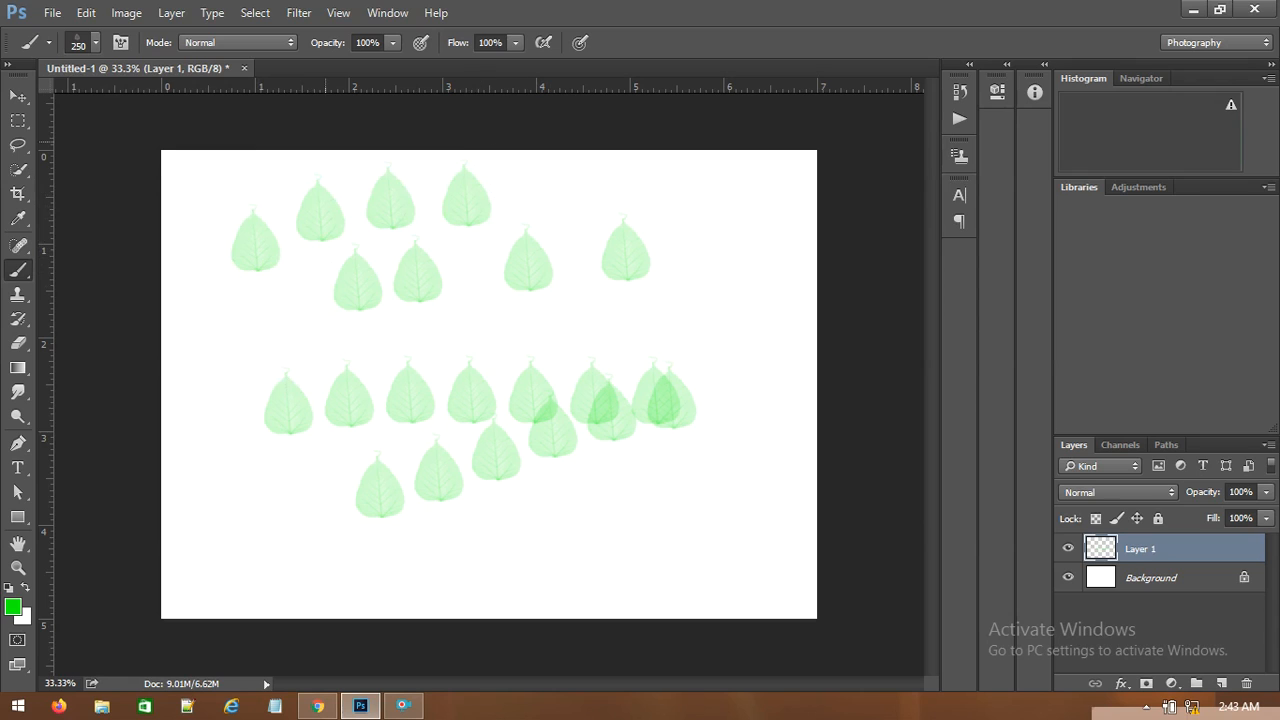
Switch to a textured brush preset at 48 px and paint a horizontal green stroke along the lower left of the canvas.
left_click(97, 42)
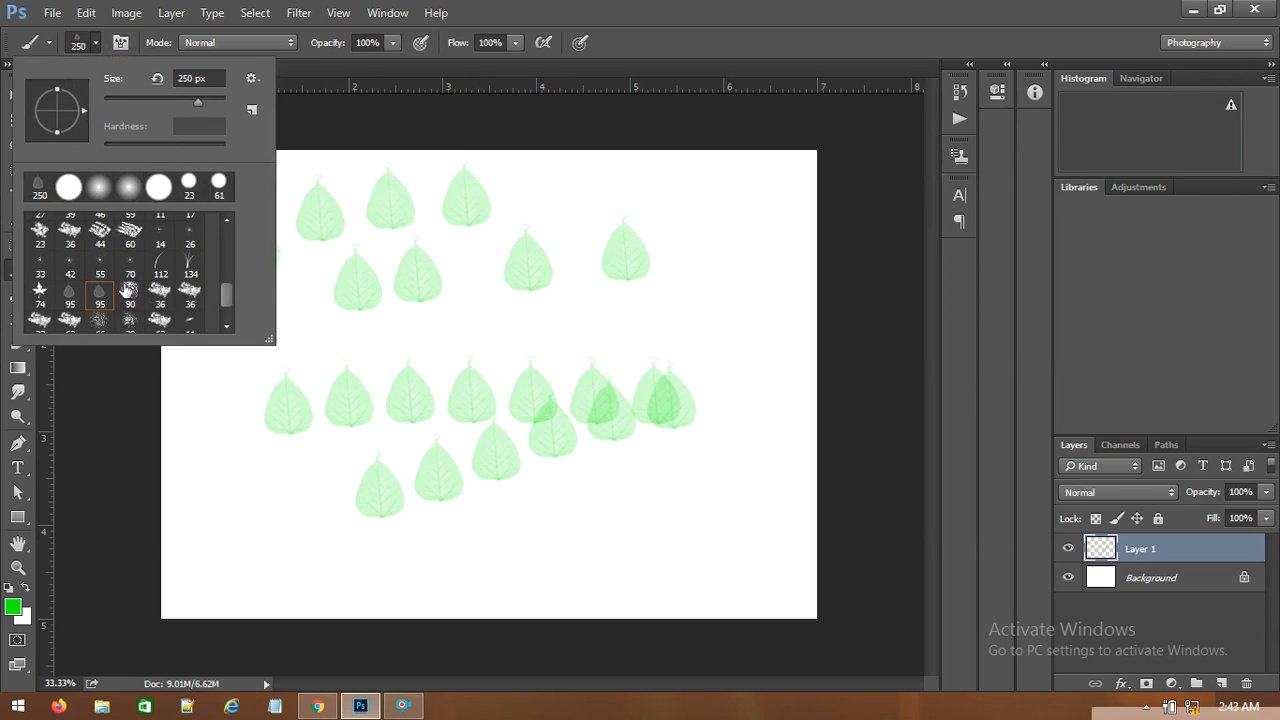
scroll(132, 284, "down", 1)
left_click(42, 314)
left_click_drag(233, 564, 495, 563)
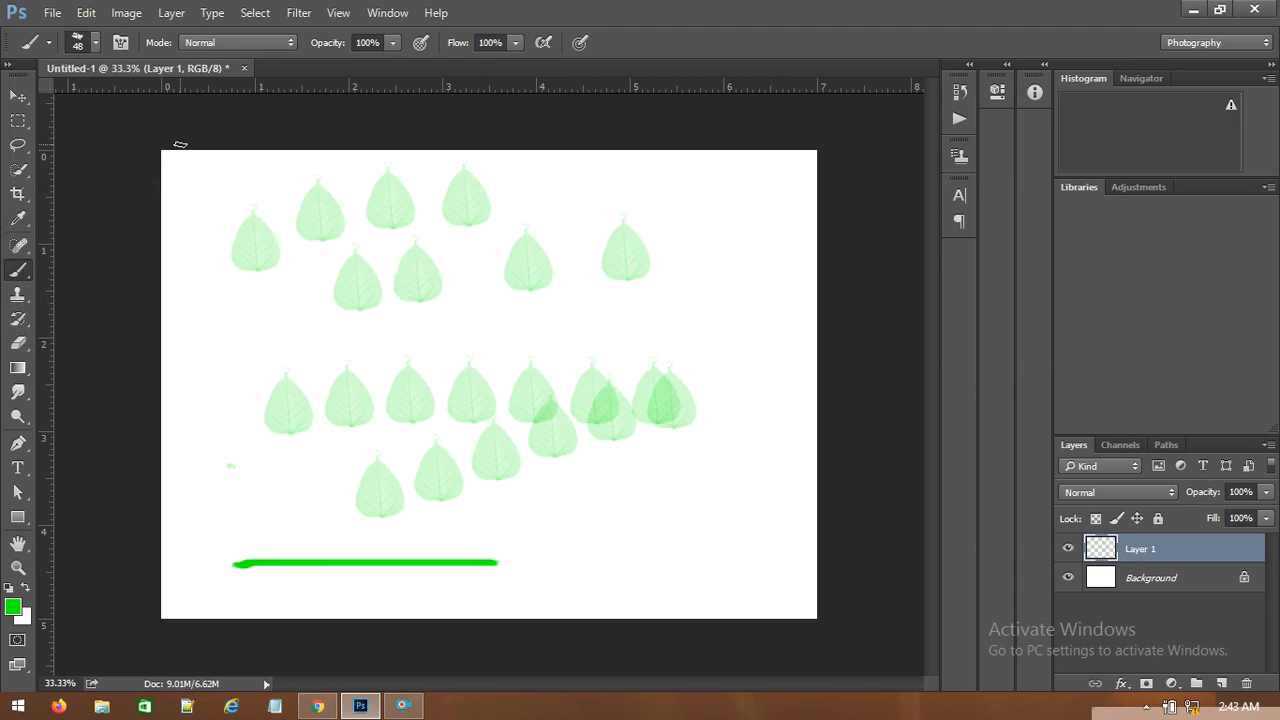
Choose the 134 px grass brush preset and paint three short grass strips, two at the upper right and one near the centre.
left_click(97, 42)
scroll(100, 270, "up", 1)
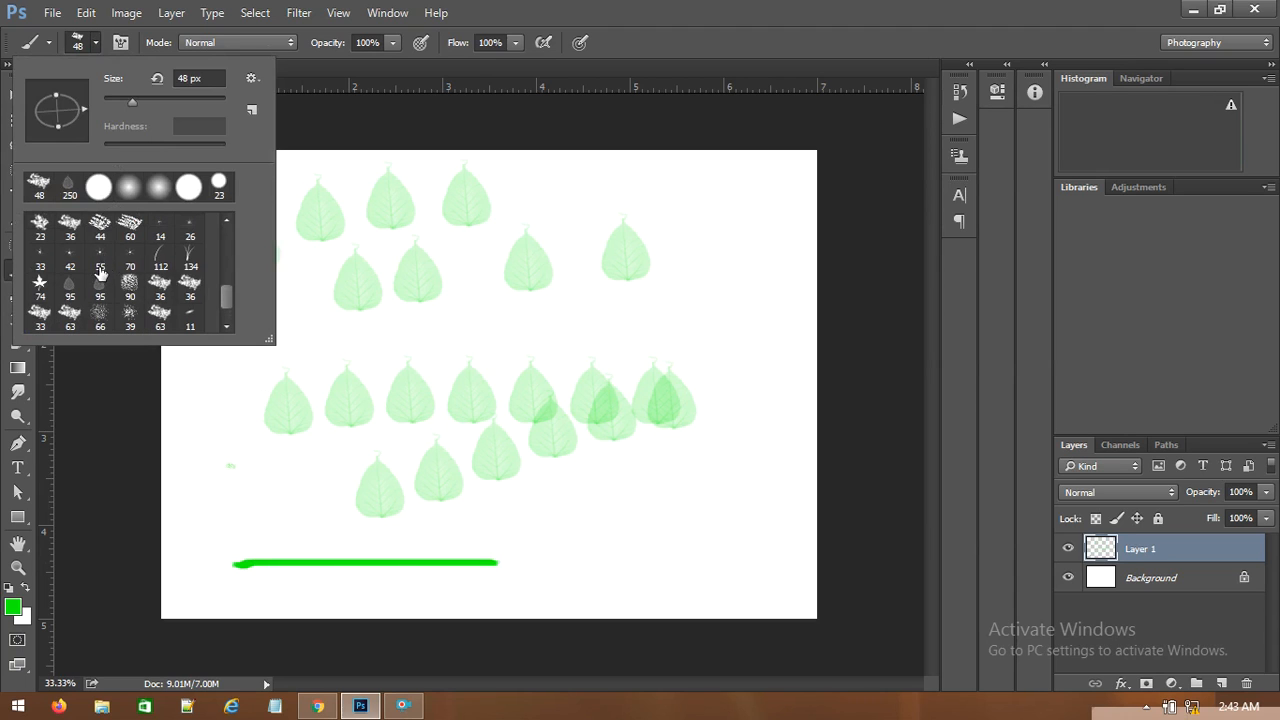
left_click(190, 254)
left_click(642, 251)
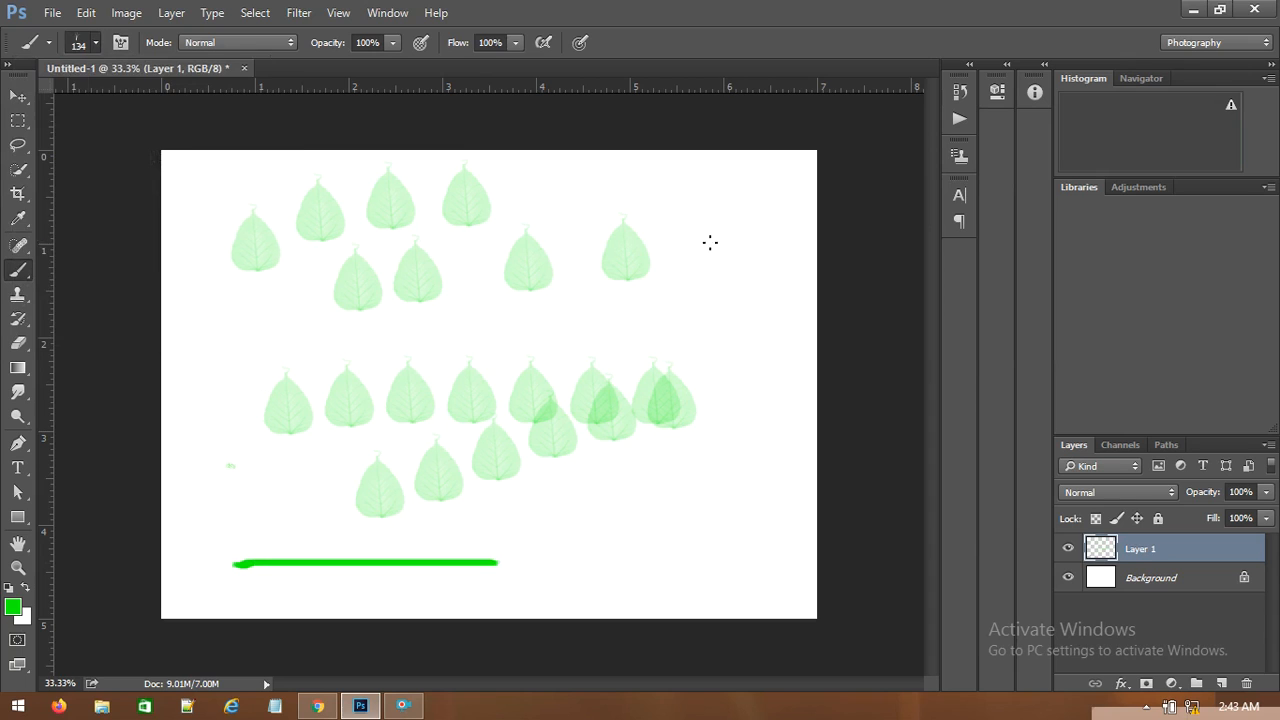
left_click_drag(703, 246, 757, 262)
left_click_drag(658, 304, 797, 305)
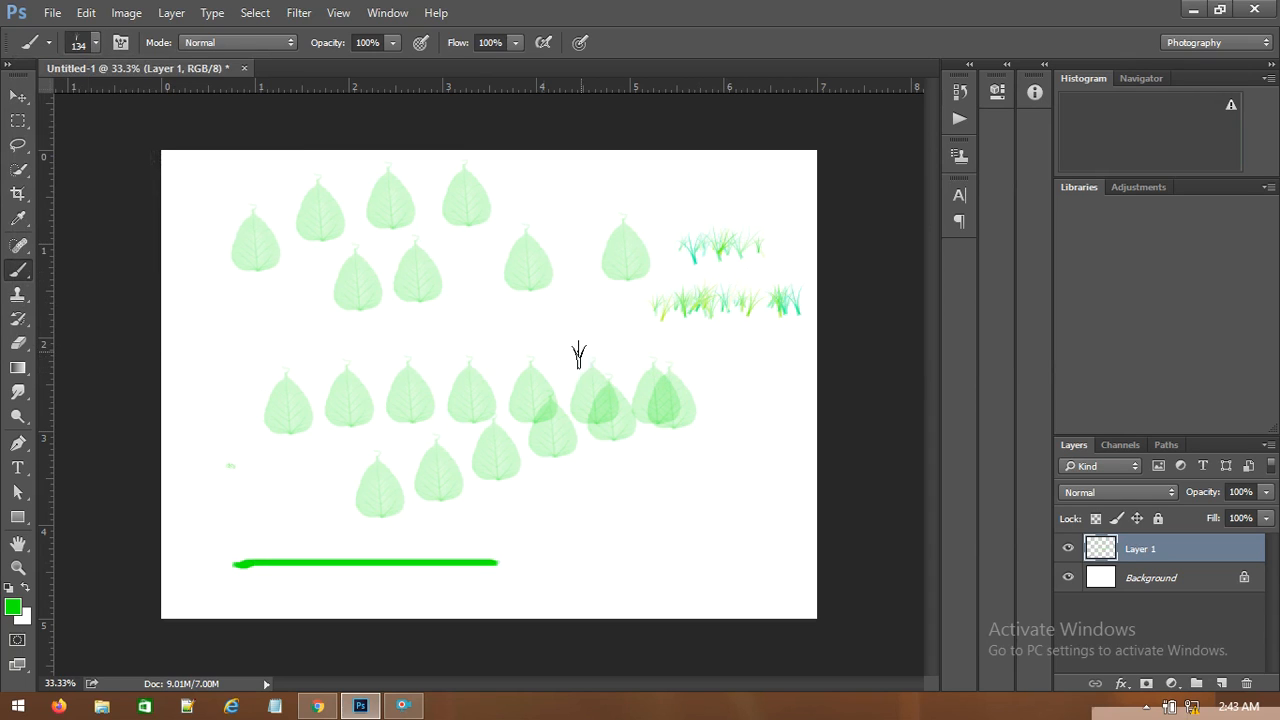
left_click_drag(366, 343, 520, 343)
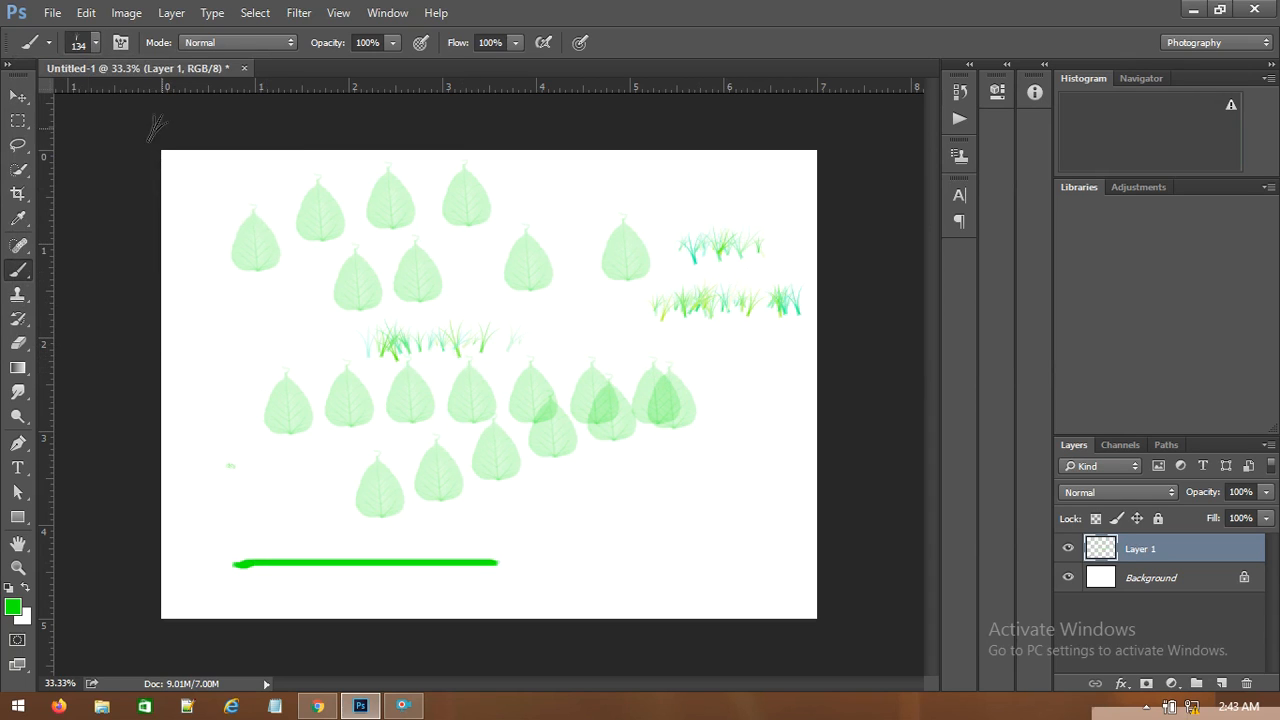
Choose the 112 px curved grass brush preset and paint a short grass stroke below the leaves.
left_click(95, 42)
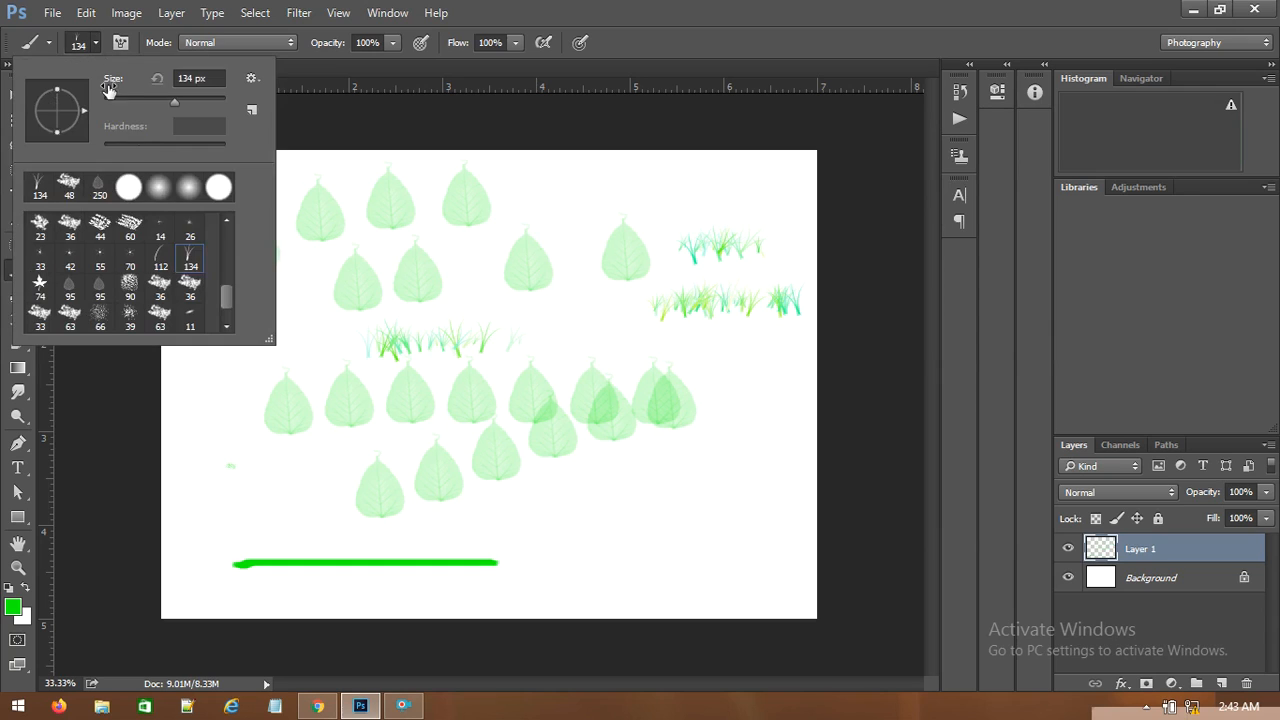
left_click(161, 258)
left_click_drag(443, 522, 492, 525)
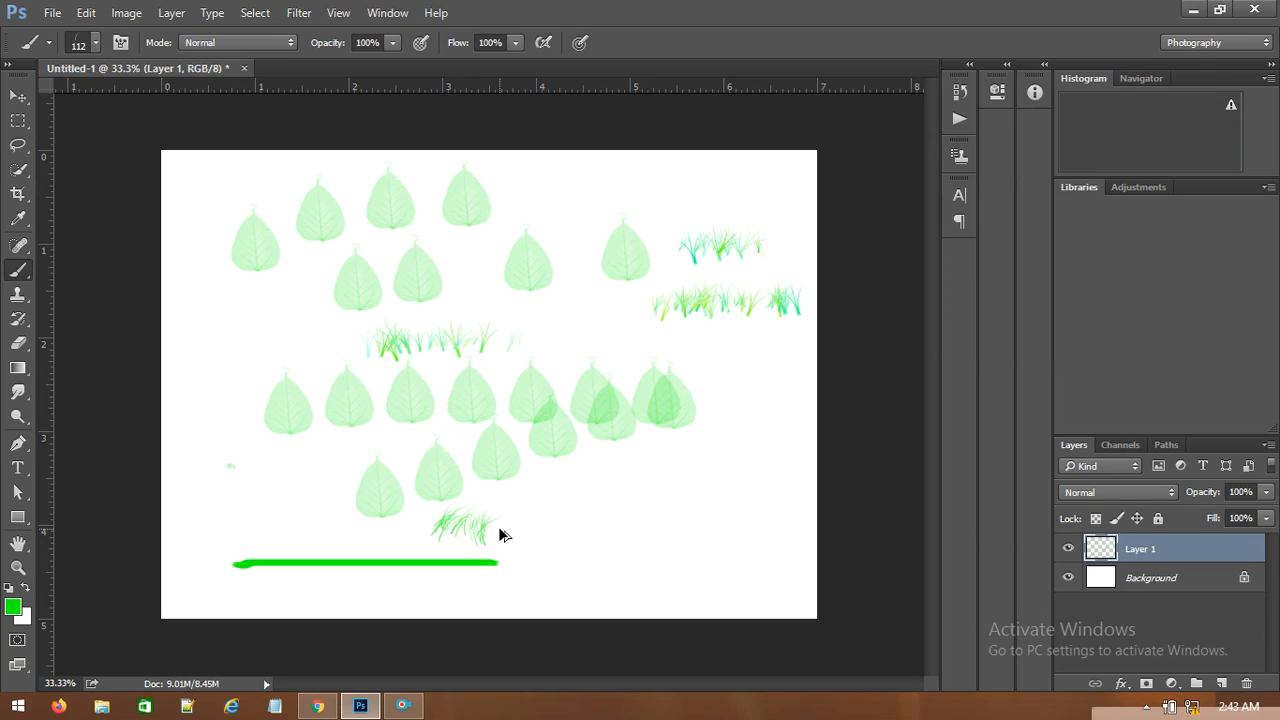
Undo all the grass, line and leaf strokes until the canvas is blank.
key("ctrl+alt+z")
key("ctrl+alt+z")
key("ctrl+alt+z")
key("ctrl+alt+z")
key("ctrl+alt+z")
key("ctrl+alt+z")
key("ctrl+alt+z")
key("ctrl+alt+z")
key("ctrl+alt+z")
key("ctrl+alt+z")
key("ctrl+alt+z")
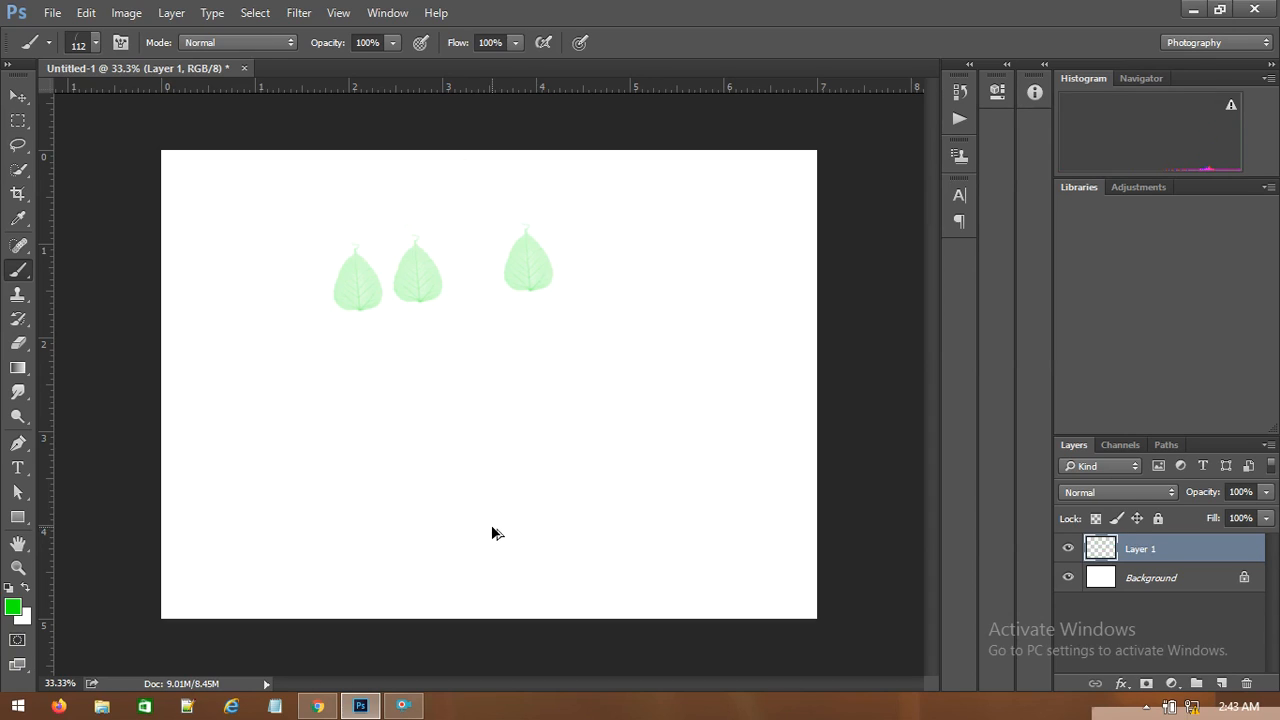
key("ctrl+alt+z")
key("ctrl+alt+z")
key("ctrl+alt+z")
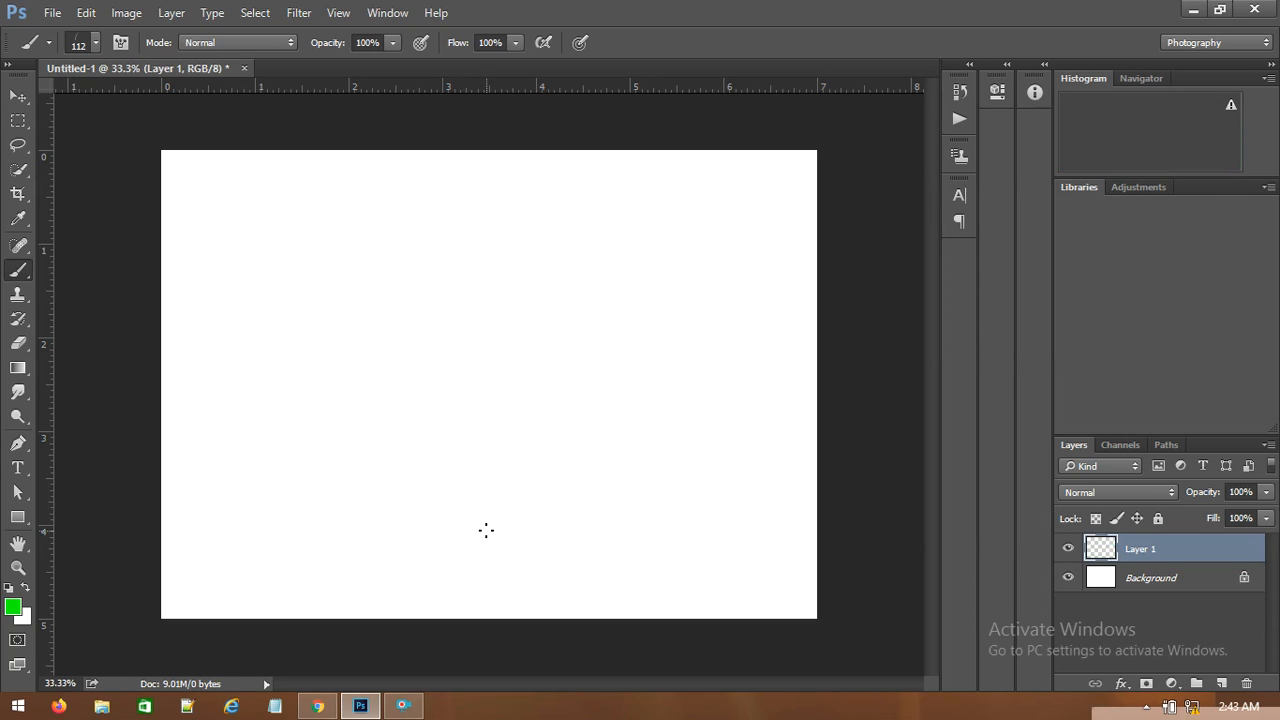
Set the foreground colour to light green 60ff5c.
left_click(16, 612)
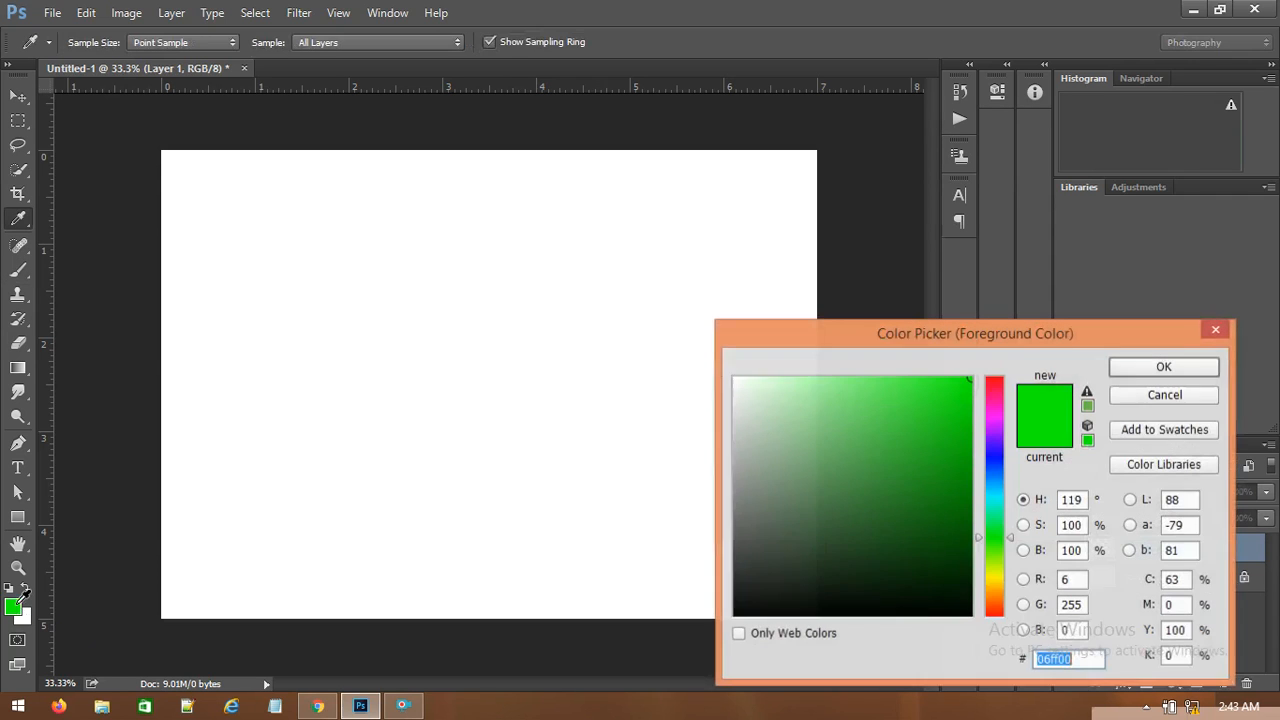
mouse_move(883, 465)
left_mouse_down()
mouse_move(917, 403)
mouse_move(886, 378)
left_mouse_up()
left_click(1160, 369)
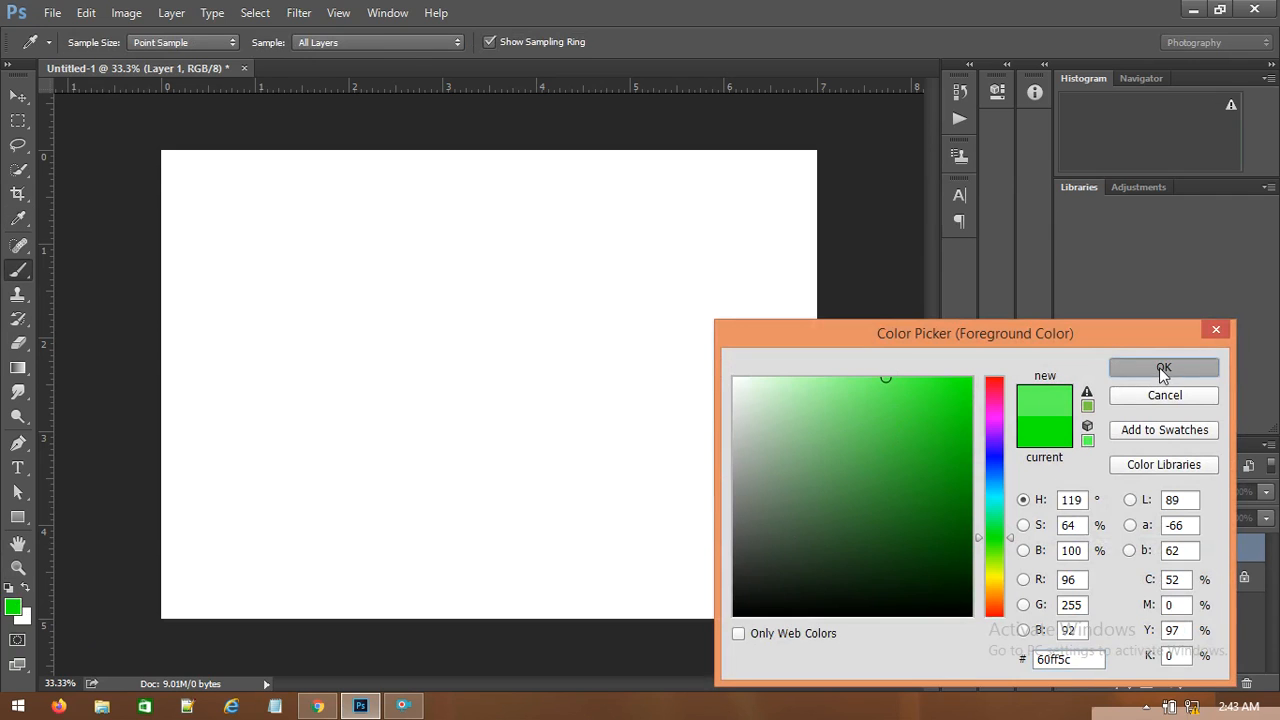
Set the background colour to dark green 128e0c.
left_click(26, 621)
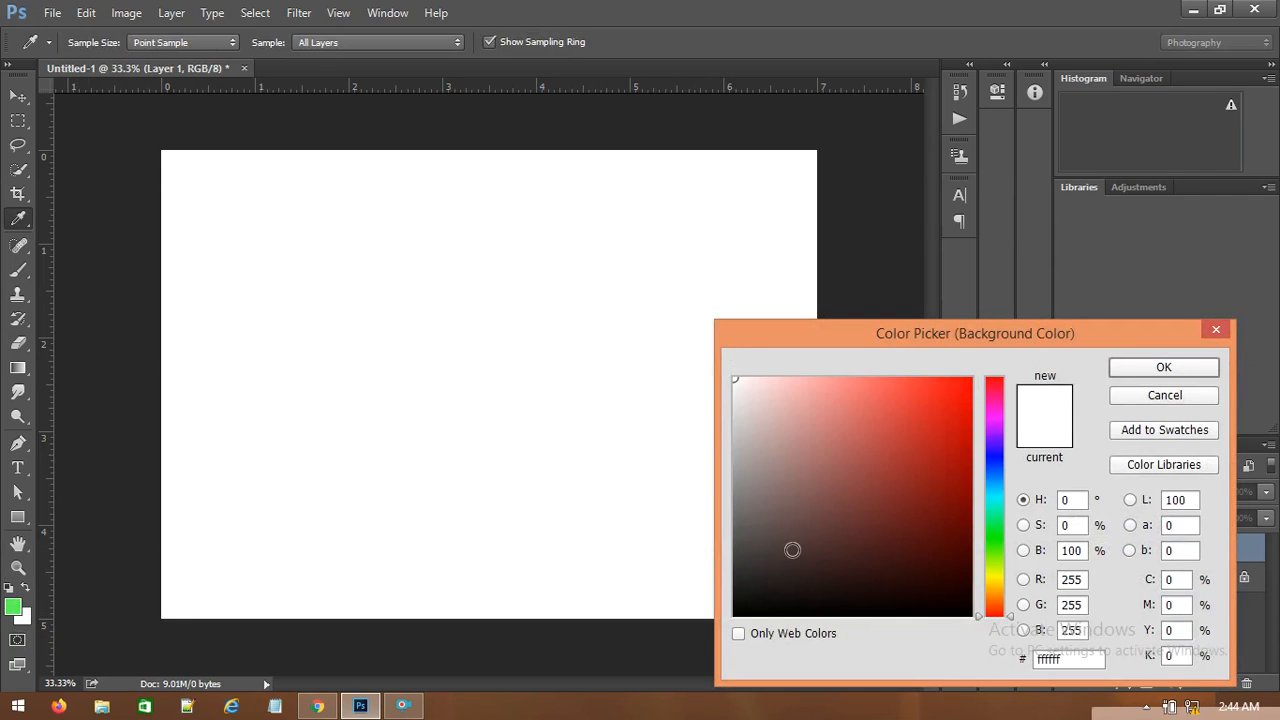
left_click(1000, 538)
left_click_drag(940, 477, 951, 483)
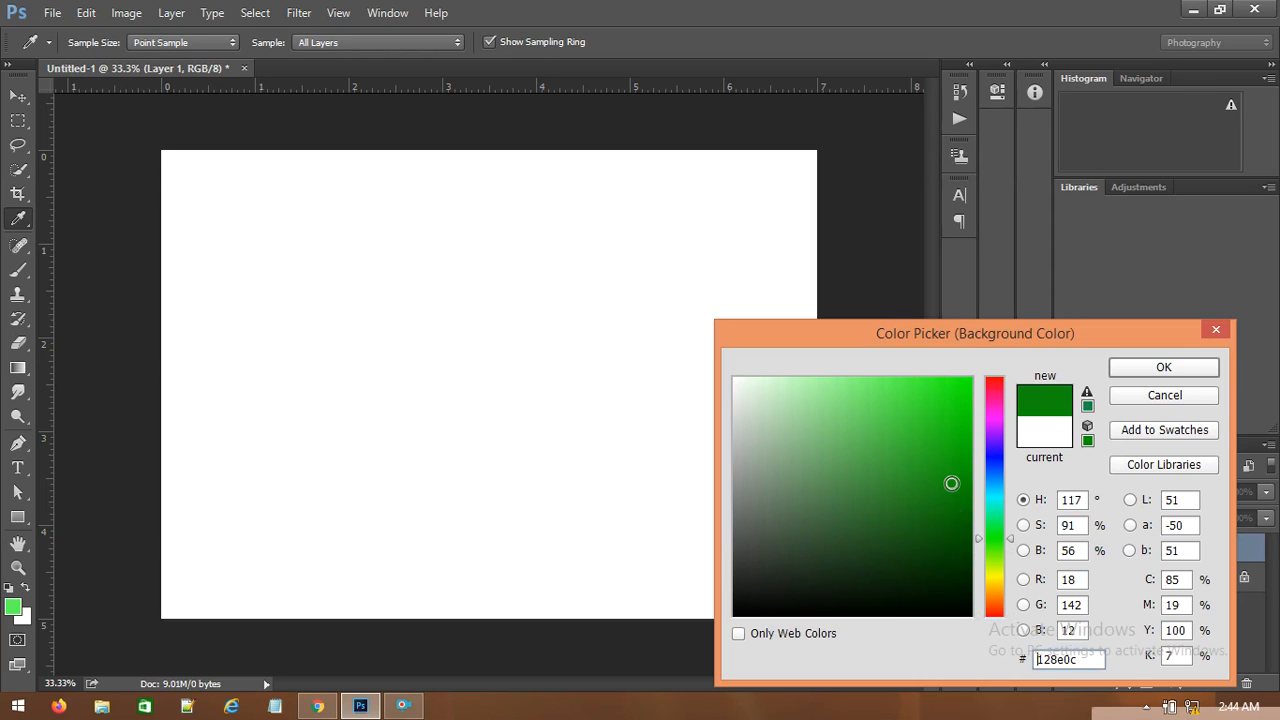
left_click(1202, 370)
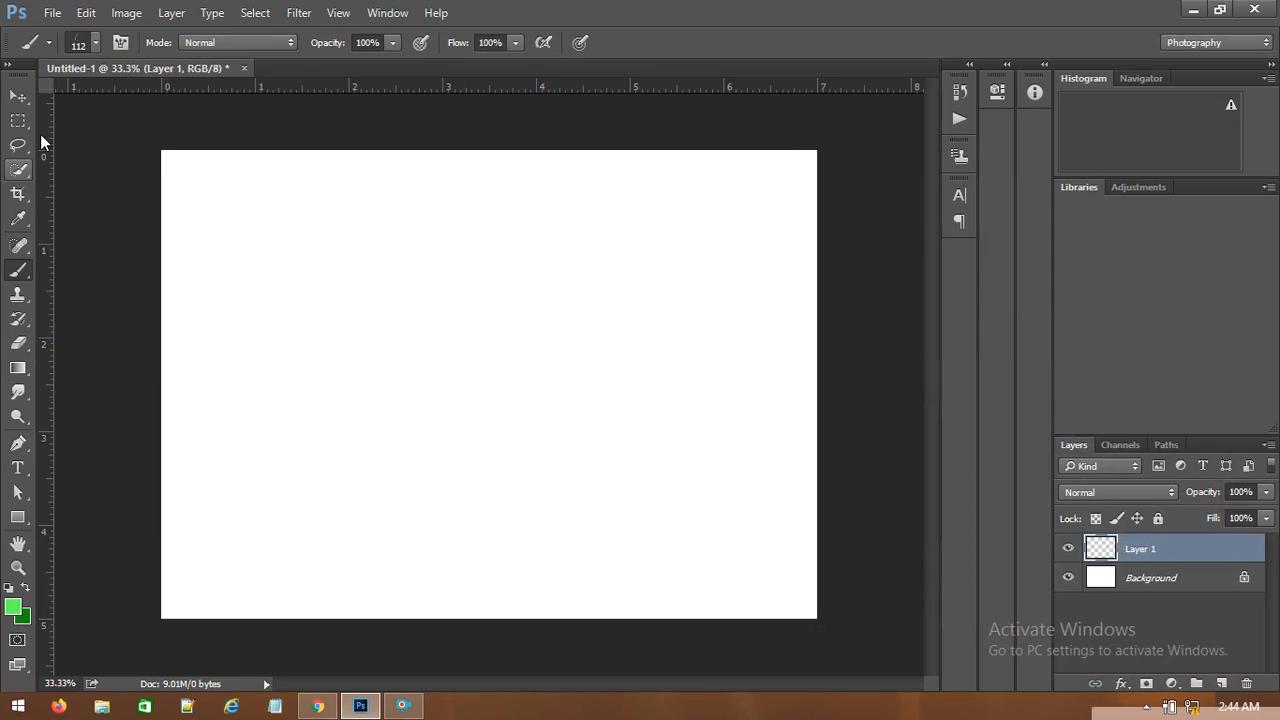
Enlarge the 112 px curved grass brush to 173 px and paint a strip of grass along the whole bottom edge of the canvas.
left_click(93, 42)
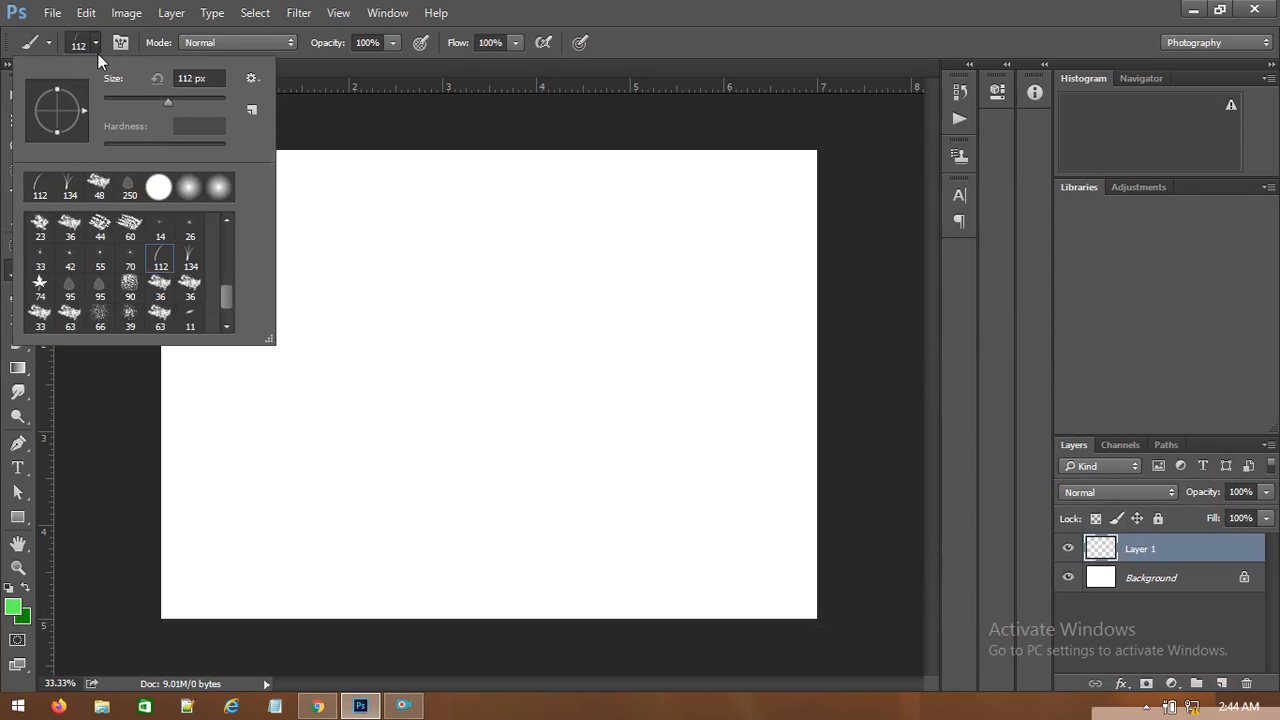
left_click(162, 260)
left_click_drag(164, 100, 176, 100)
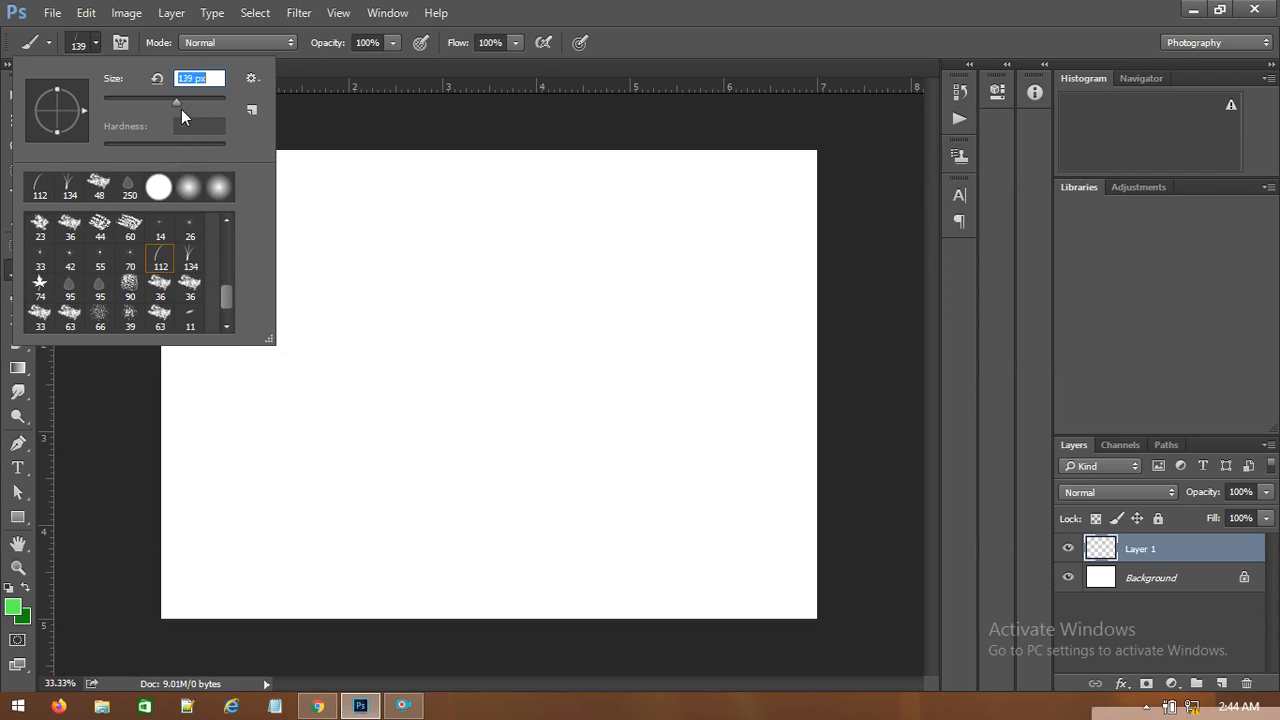
left_click(329, 135)
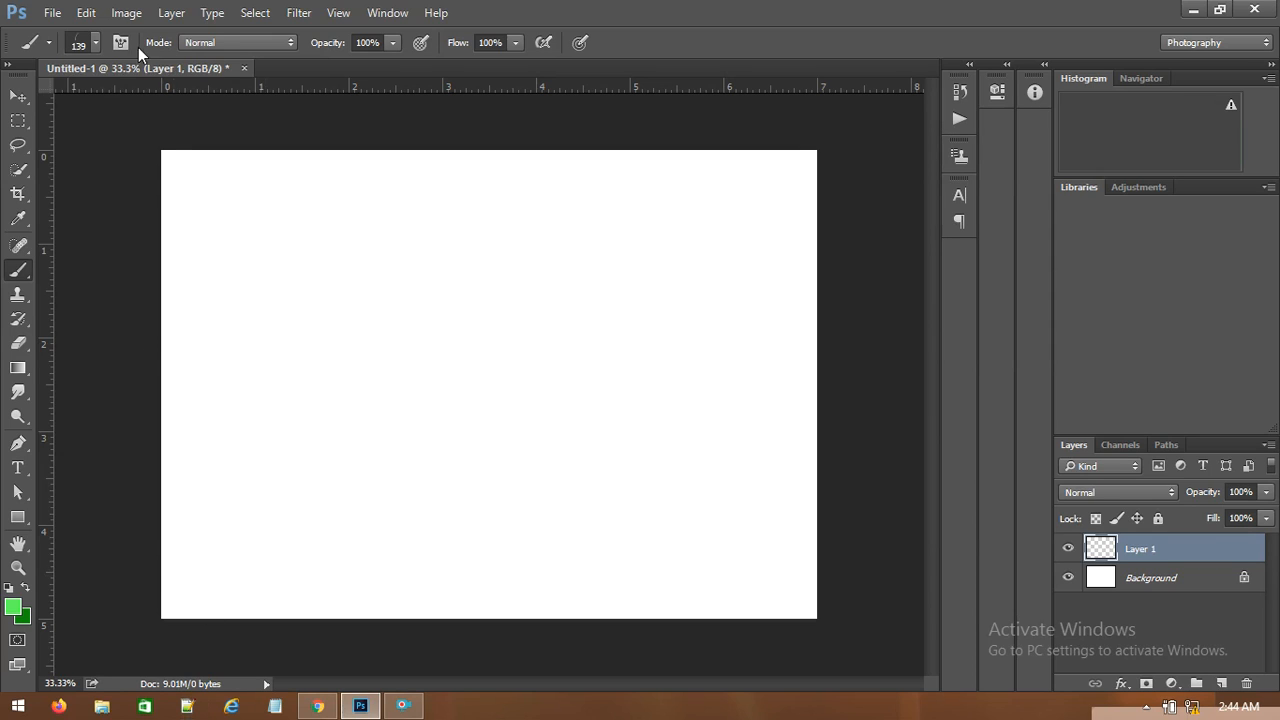
left_click(96, 43)
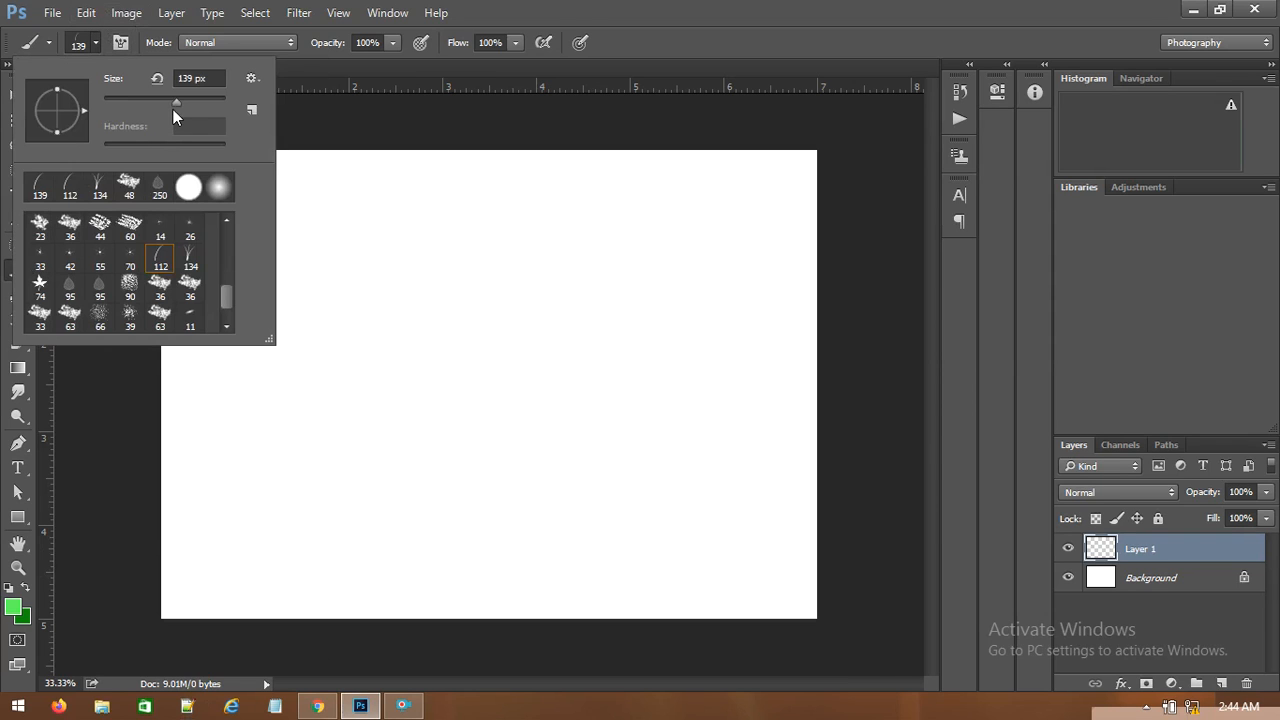
left_click_drag(173, 103, 187, 108)
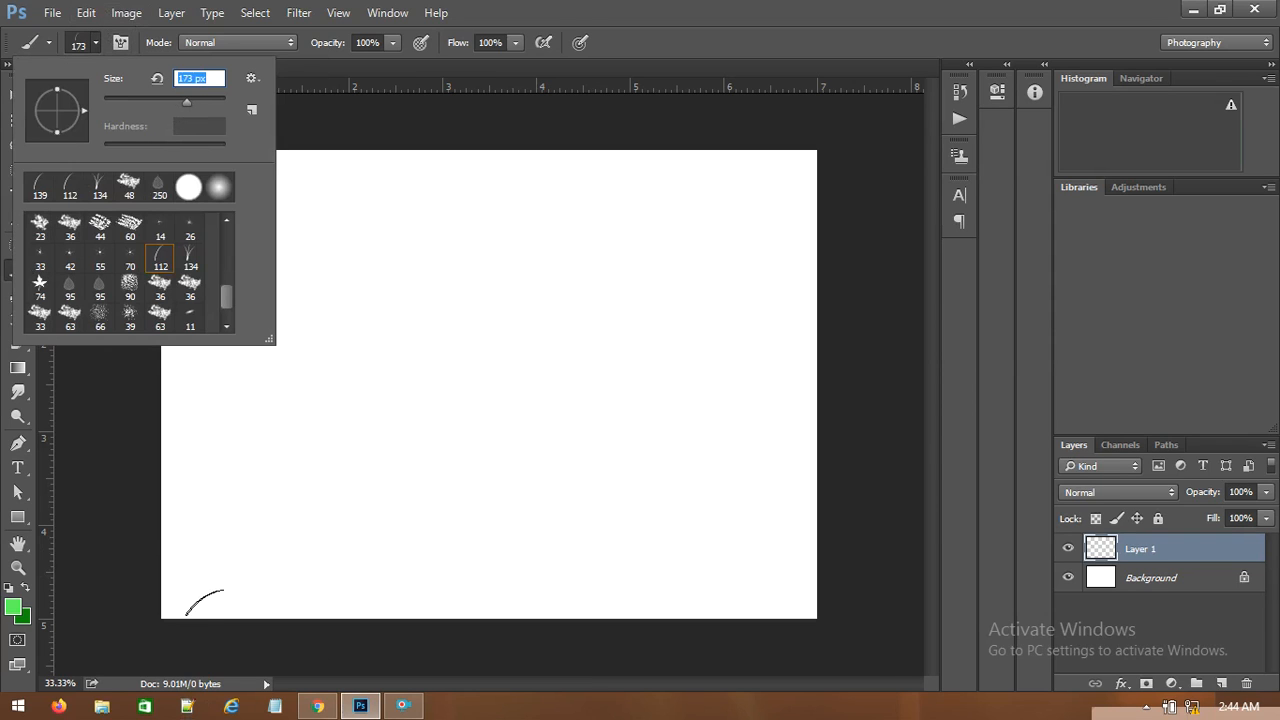
left_click_drag(226, 590, 855, 592)
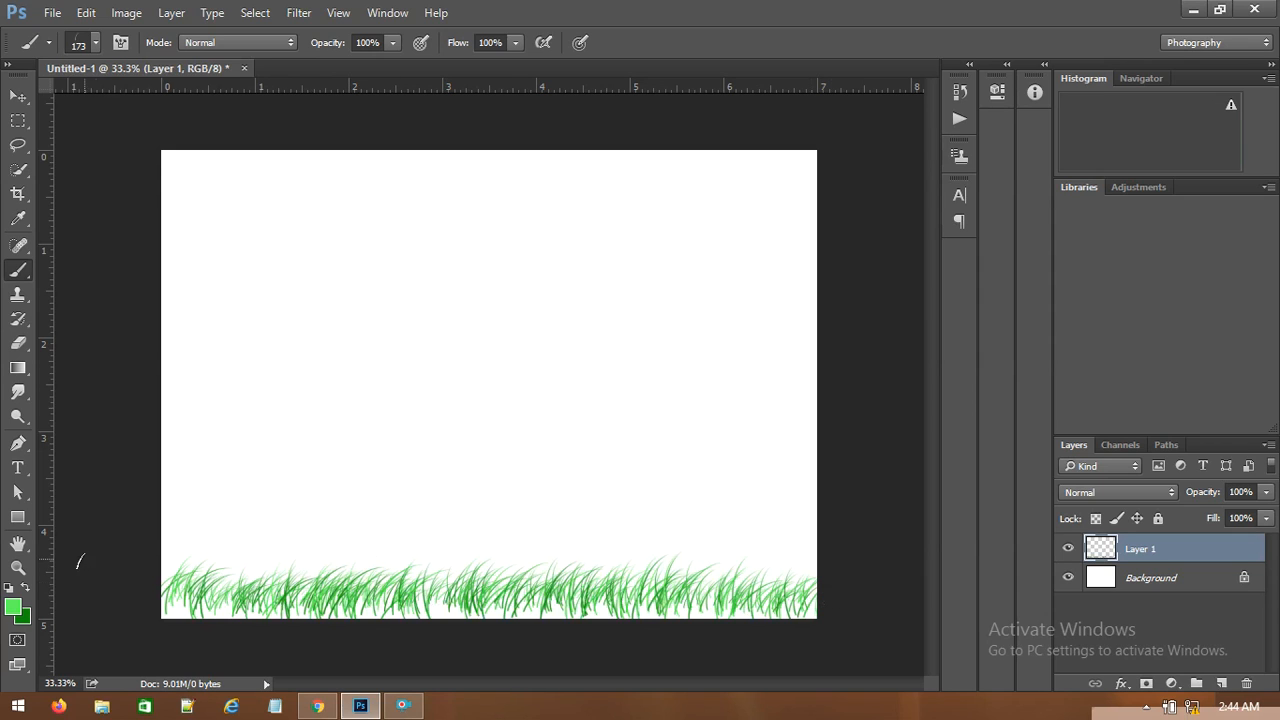
Paint two more rows of grass across the full canvas width, above the existing bottom strip.
mouse_move(140, 558)
left_mouse_down()
mouse_move(838, 560)
mouse_move(268, 556)
mouse_move(178, 580)
mouse_move(215, 595)
mouse_move(941, 600)
left_mouse_up()
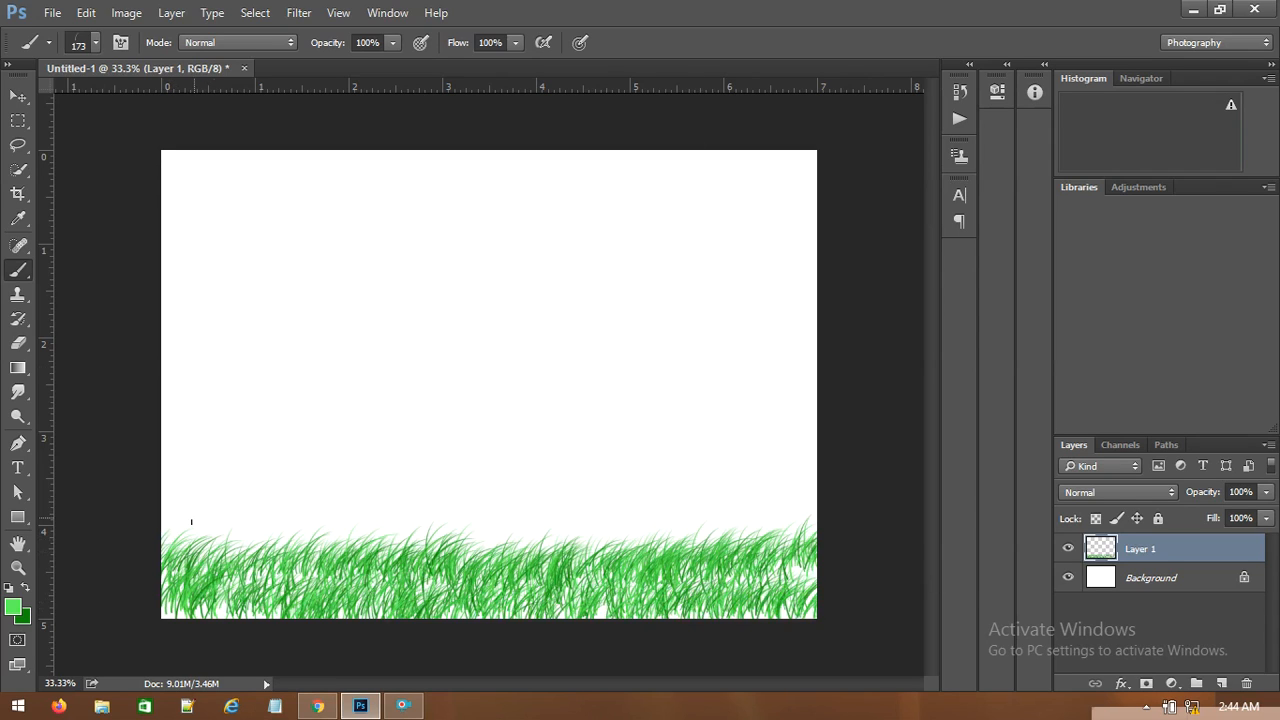
mouse_move(192, 520)
left_mouse_down()
mouse_move(399, 535)
mouse_move(820, 518)
left_mouse_up()
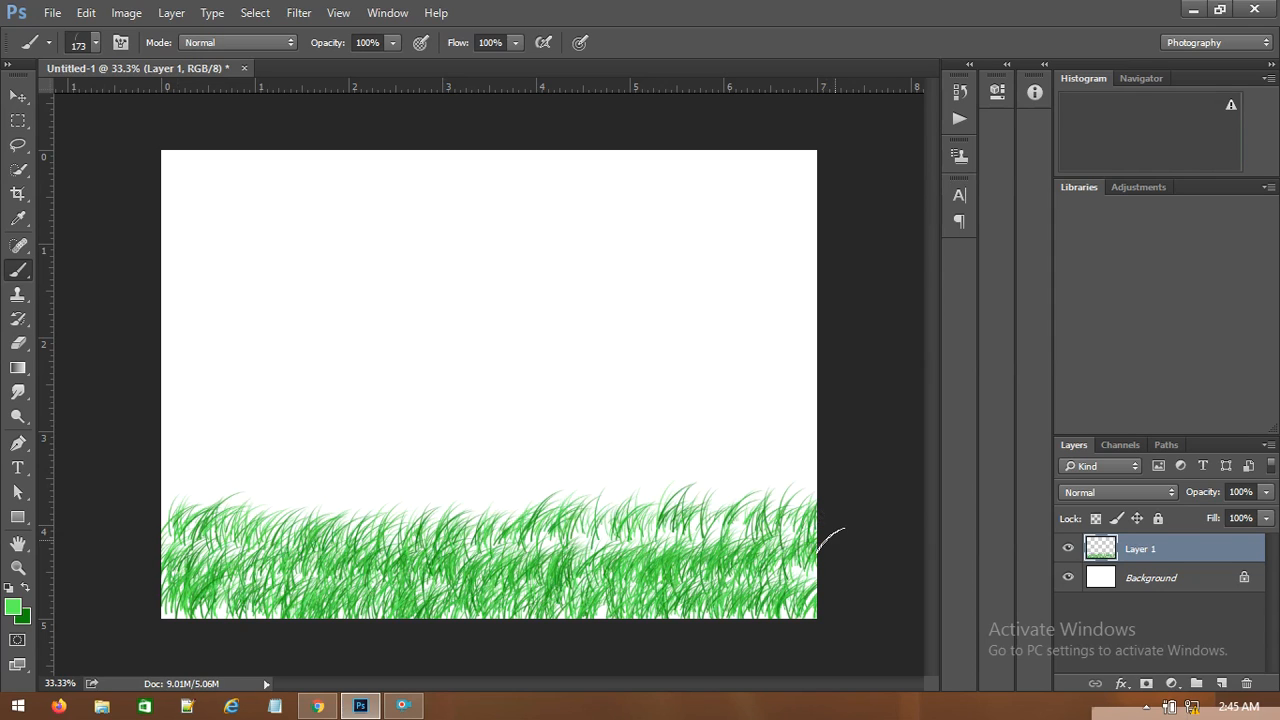
Reduce the grass brush to 55 px and paint a short horizontal strip of small grass in the upper canvas.
left_click(96, 43)
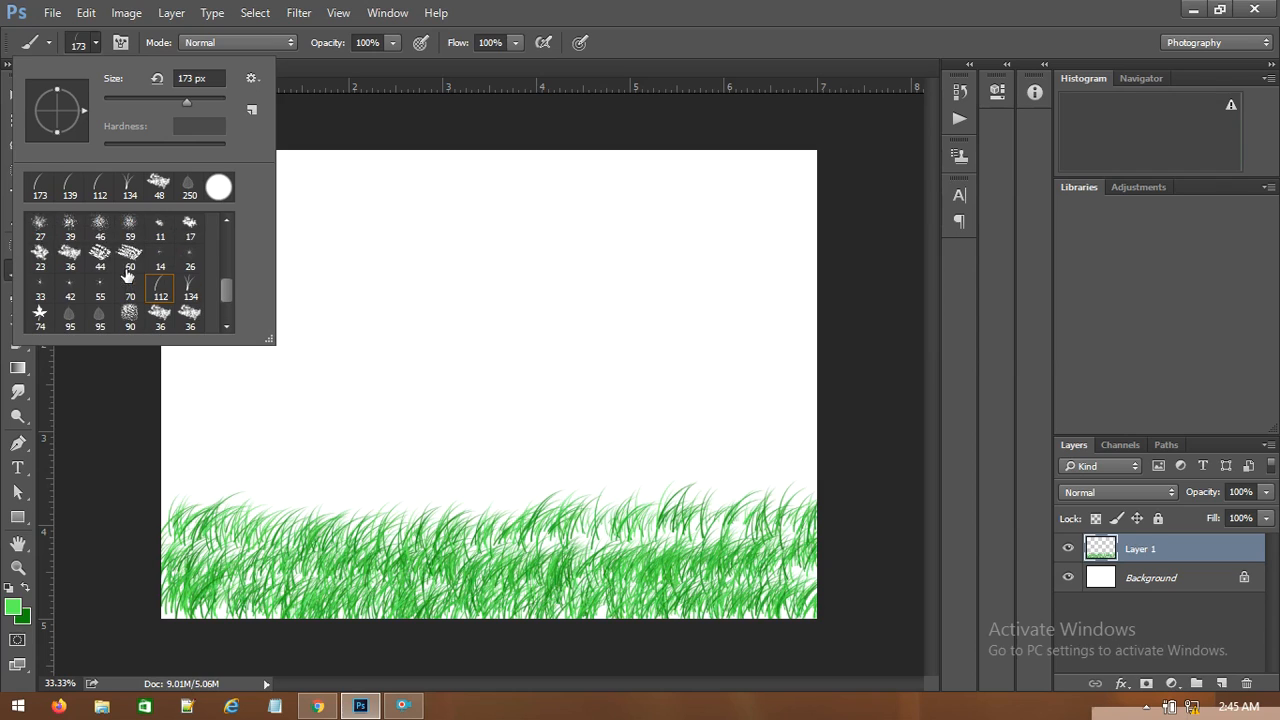
scroll(127, 290, "up", 4)
scroll(127, 290, "up", 3)
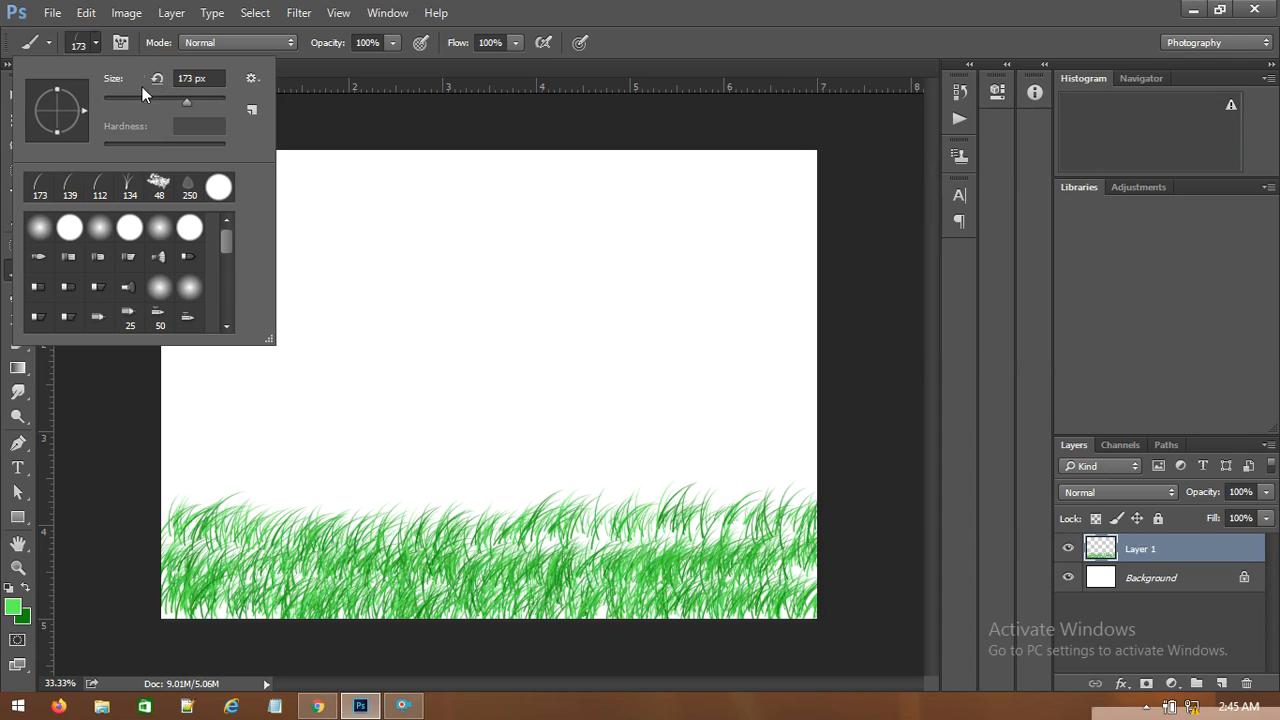
left_click_drag(186, 102, 137, 104)
left_click(322, 230)
left_click_drag(340, 232, 484, 234)
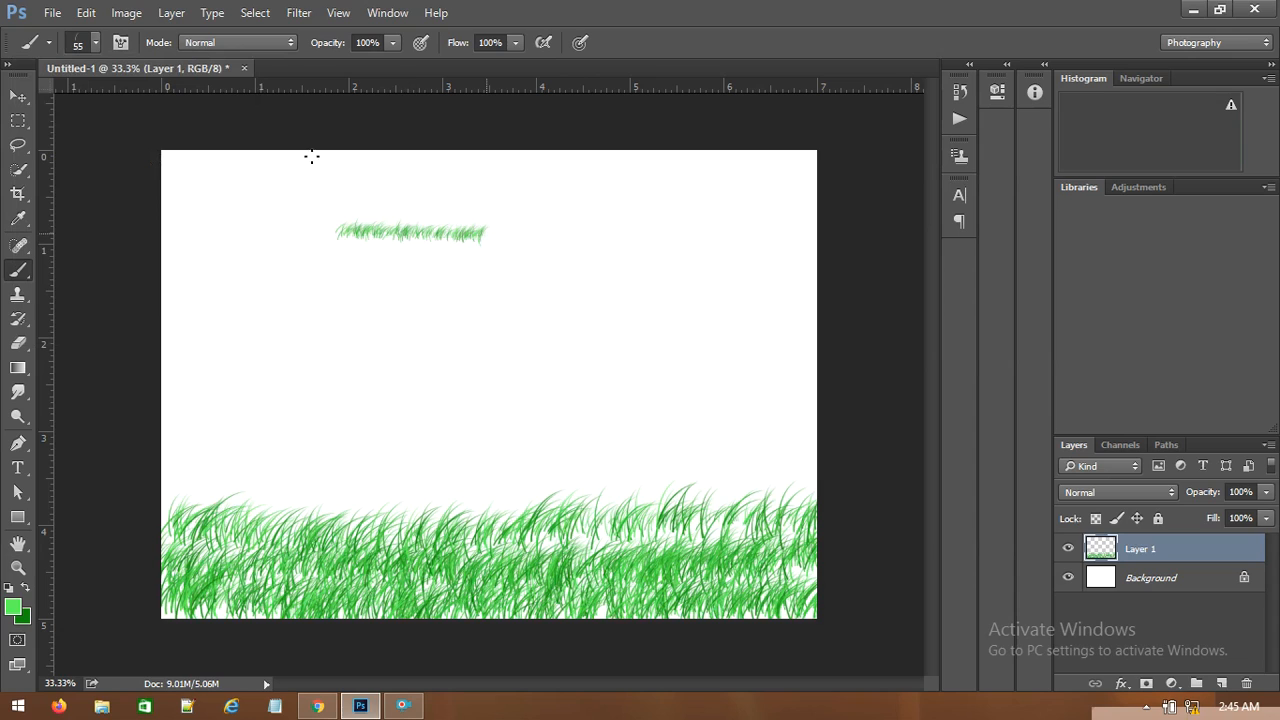
Choose the hard round brush at 43 px and paint a horizontal line across the middle of the canvas.
left_click(96, 43)
left_click_drag(133, 100, 193, 106)
left_click(129, 101)
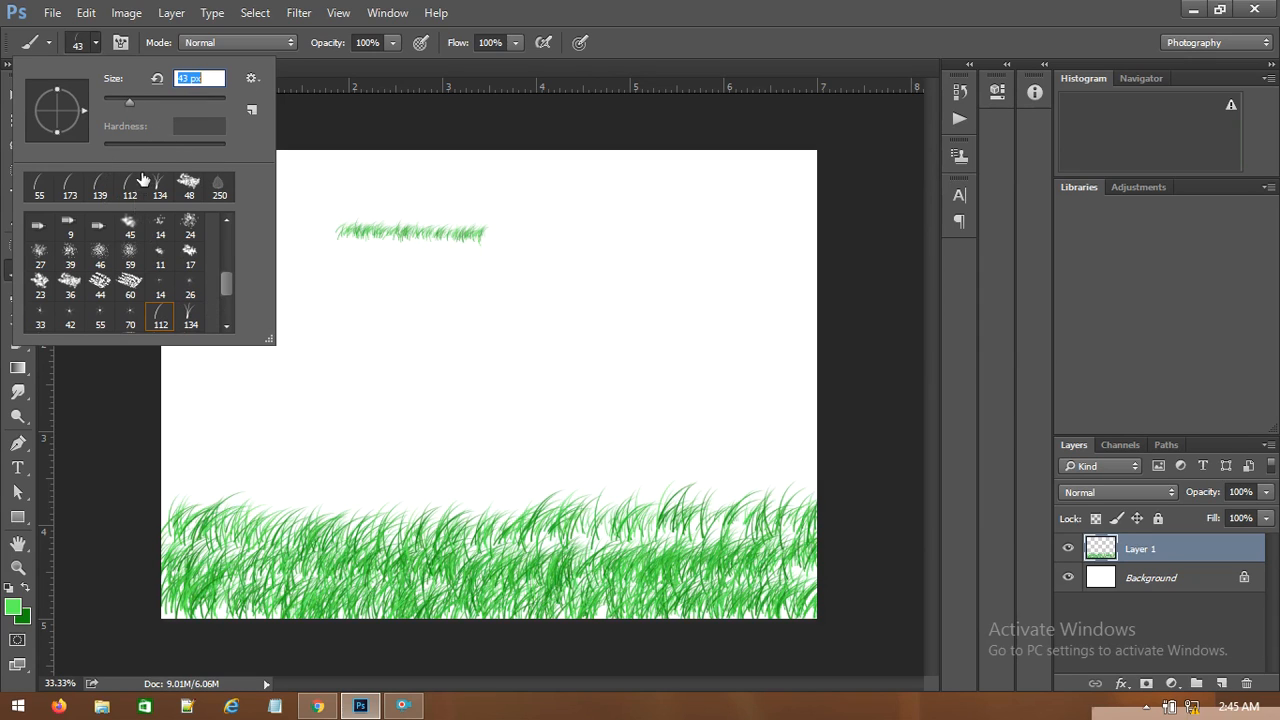
left_click_drag(230, 291, 239, 205)
left_click(130, 230)
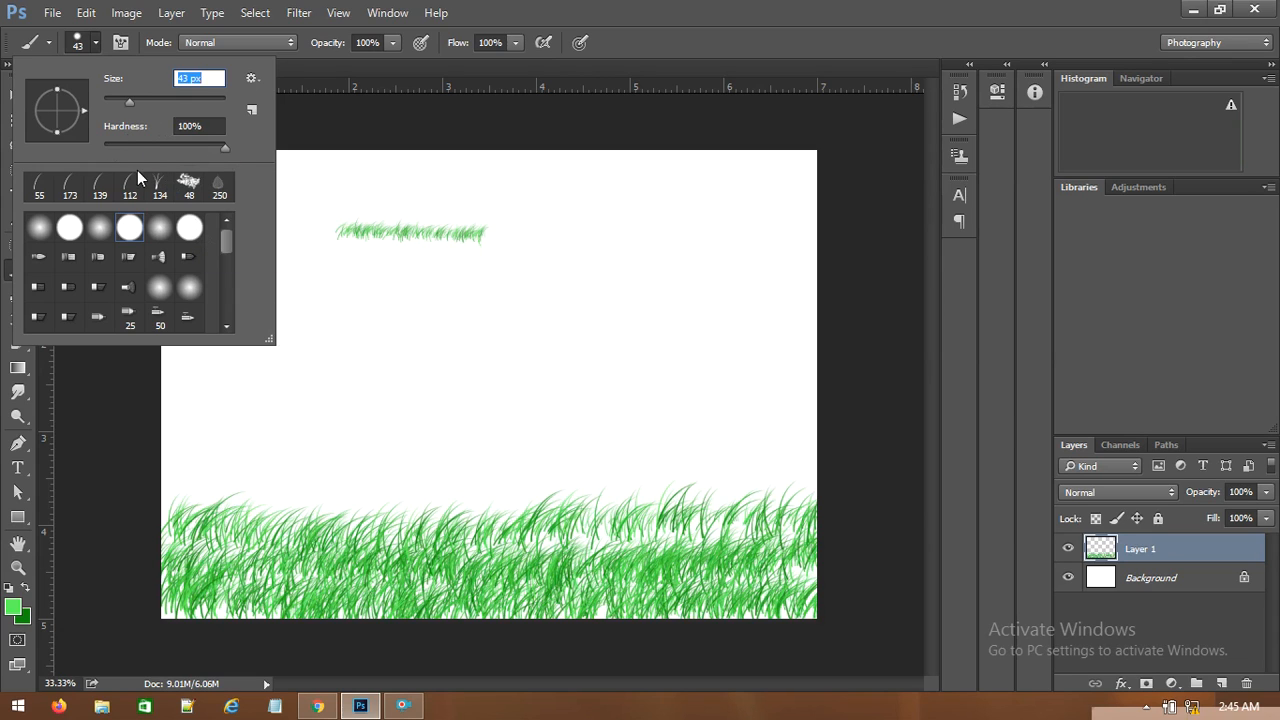
left_click_drag(329, 363, 583, 364)
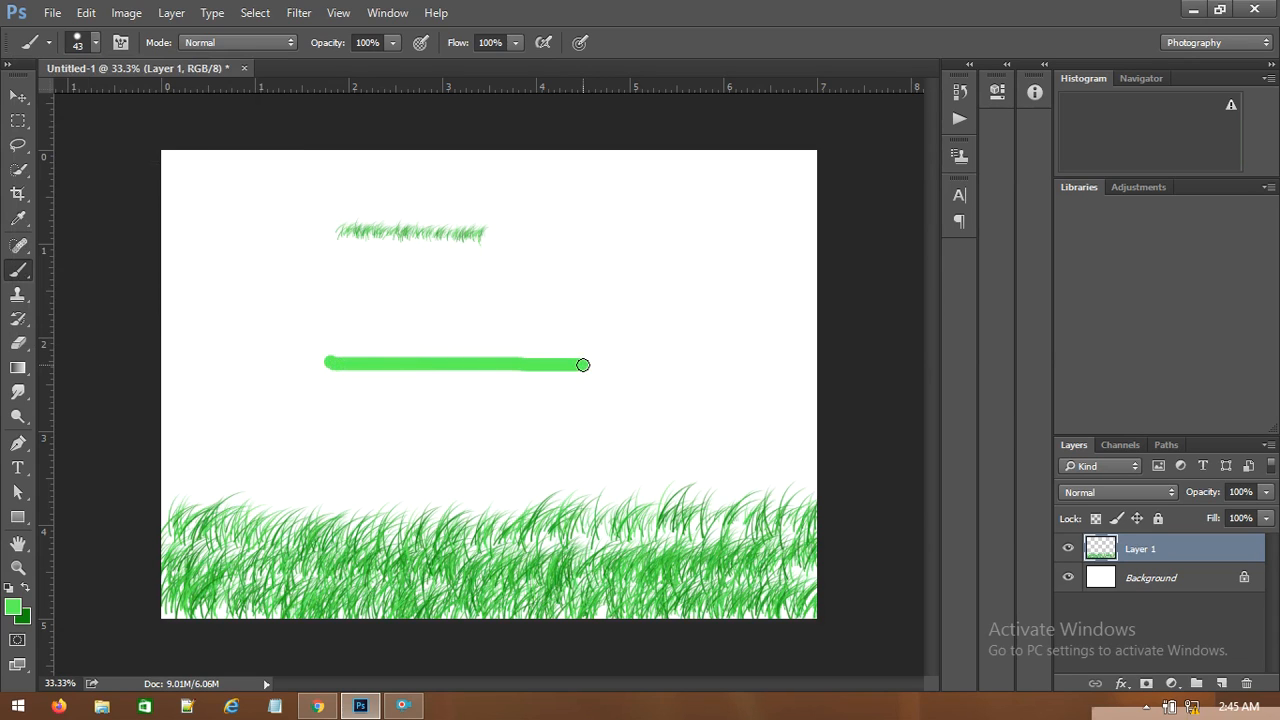
Lower the round brush's hardness to 9% and paint a soft-edged horizontal line above the hard one.
left_click(93, 44)
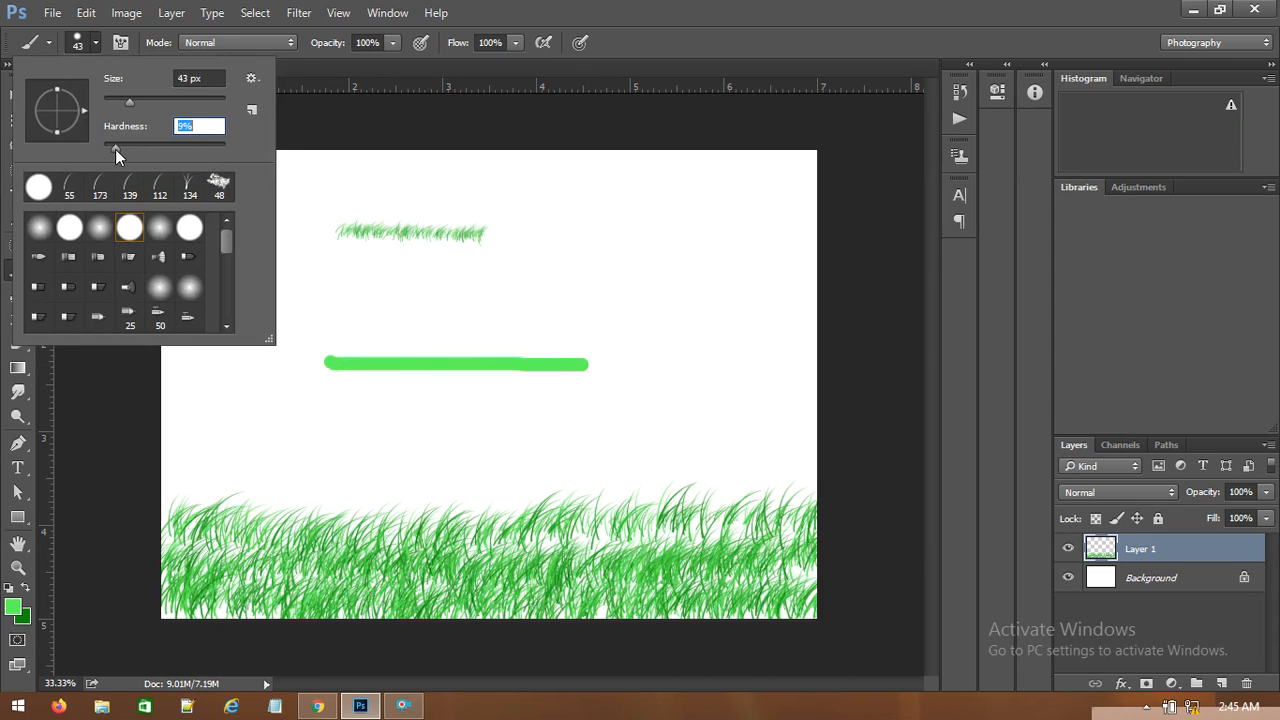
left_click_drag(428, 310, 650, 311)
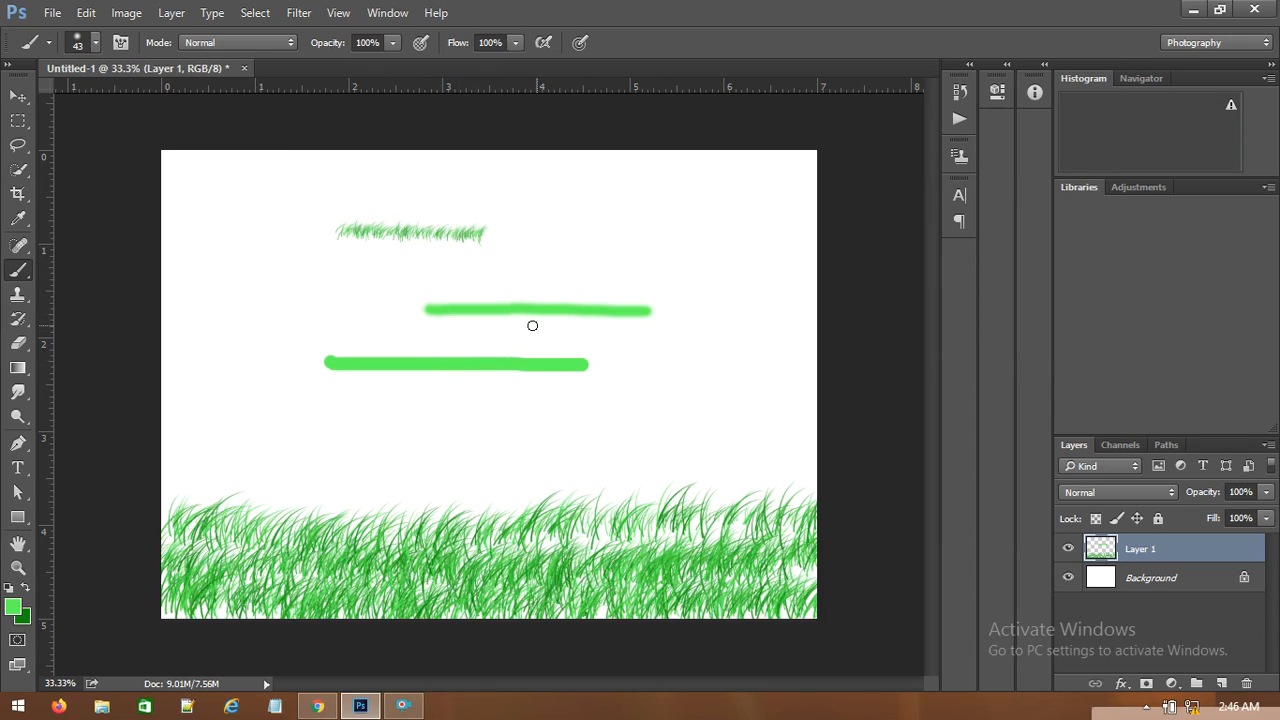
Set the round brush to 100% hardness and 68 px, and paint a thick bent line around the shorter strokes.
left_click(96, 43)
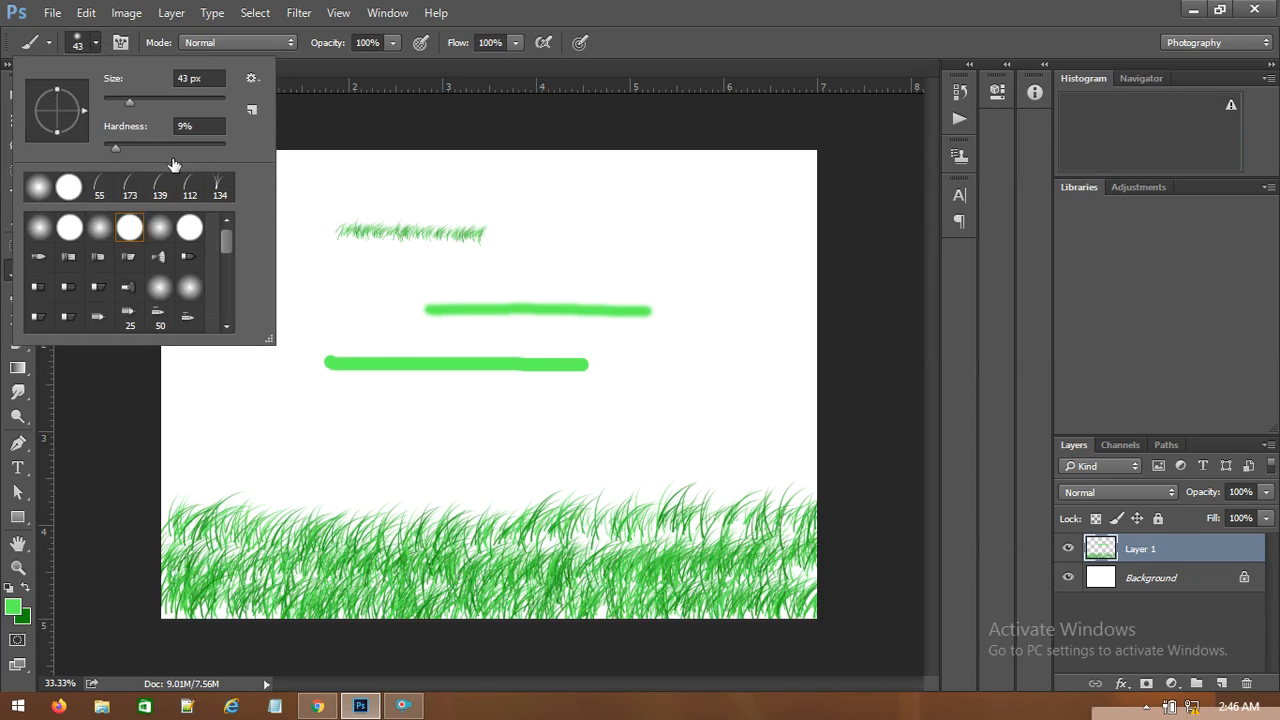
left_click(127, 145)
left_click_drag(127, 144, 240, 147)
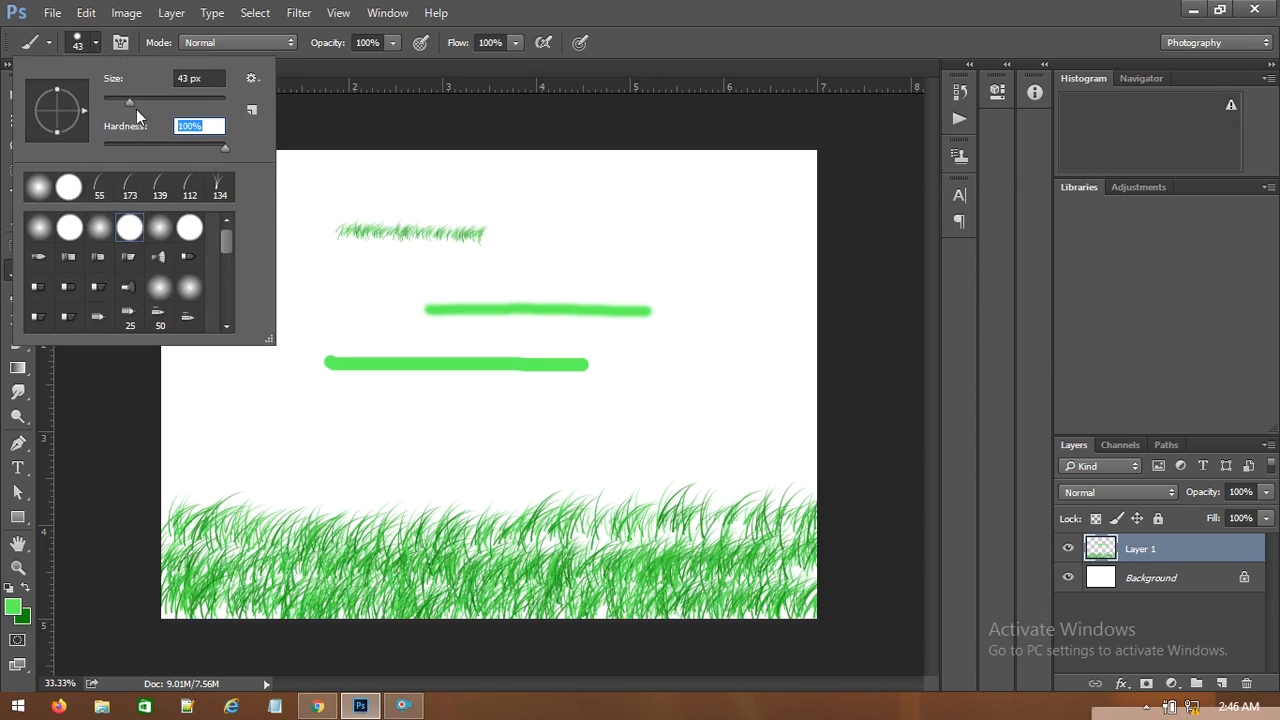
left_click_drag(130, 103, 144, 105)
mouse_move(409, 197)
left_mouse_down()
mouse_move(668, 198)
mouse_move(723, 313)
mouse_move(678, 385)
left_mouse_up()
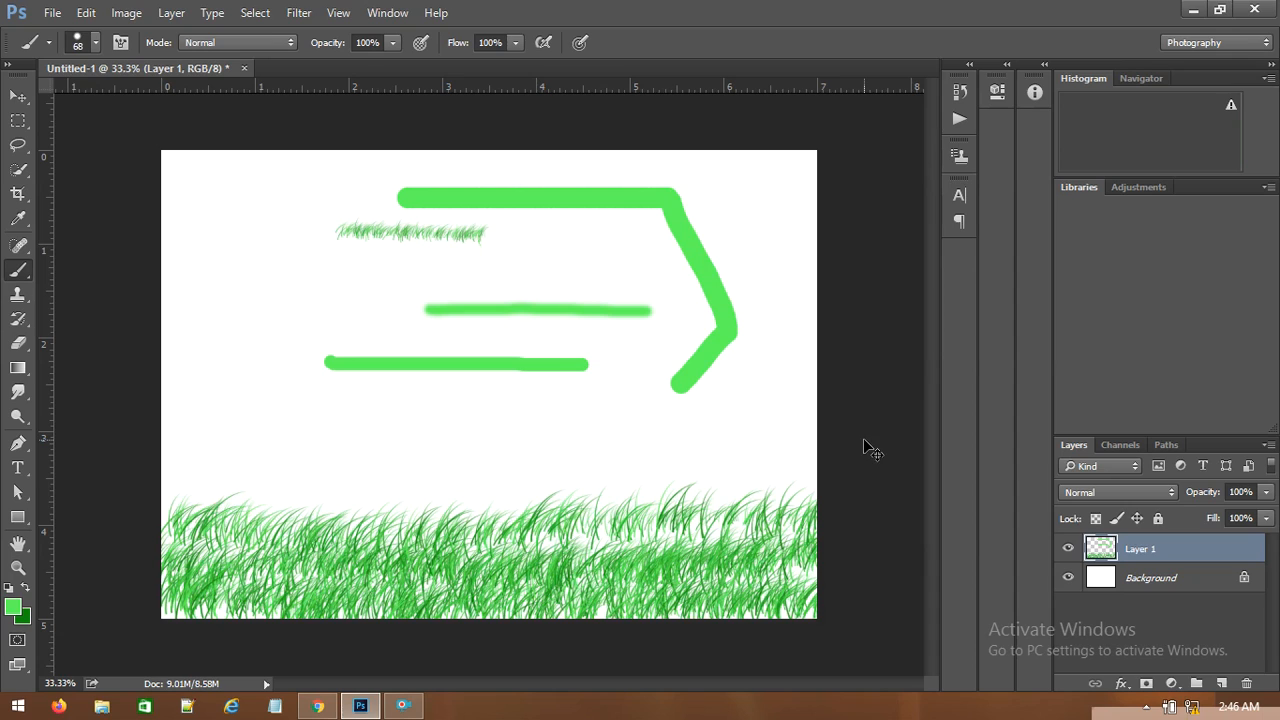
Undo all the line and grass strokes until the canvas is blank.
key("ctrl+z")
key("ctrl+alt+z")
key("ctrl+alt+z")
key("ctrl+alt+z")
key("ctrl+alt+z")
key("ctrl+alt+z")
key("ctrl+alt+z")
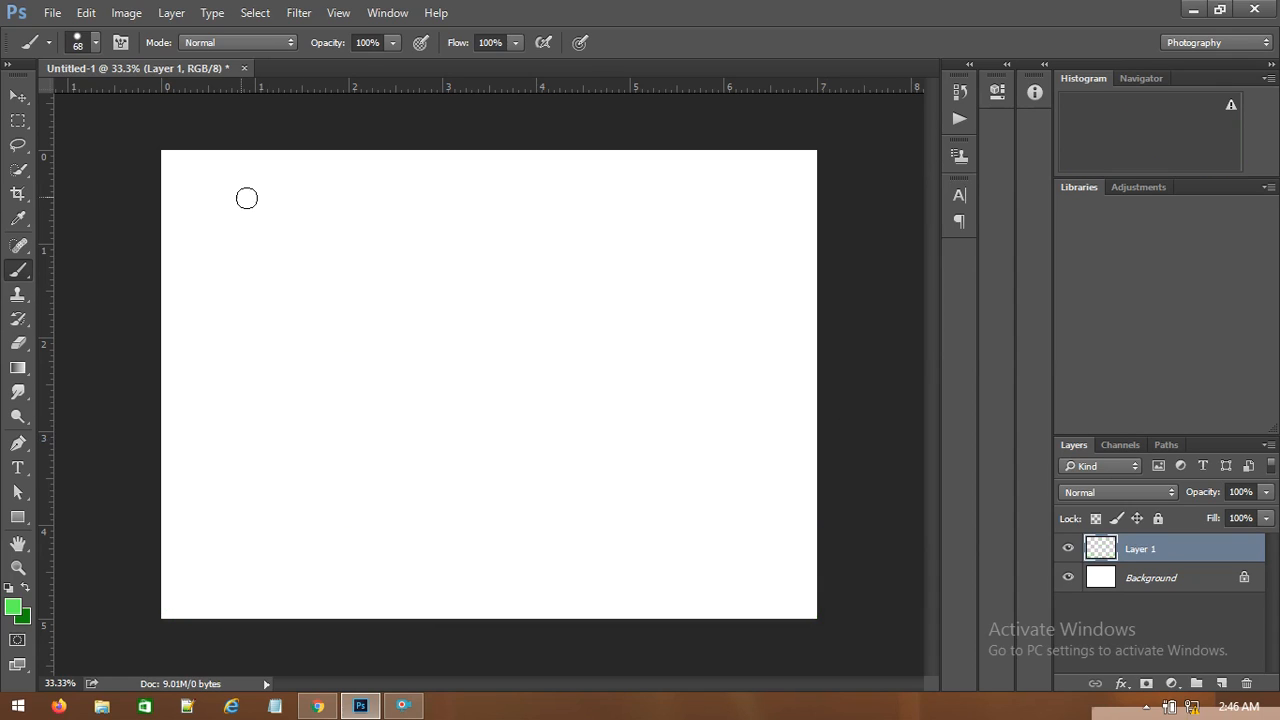
Paint a single dot and a horizontal line with the 68 px hard round brush.
left_click(95, 52)
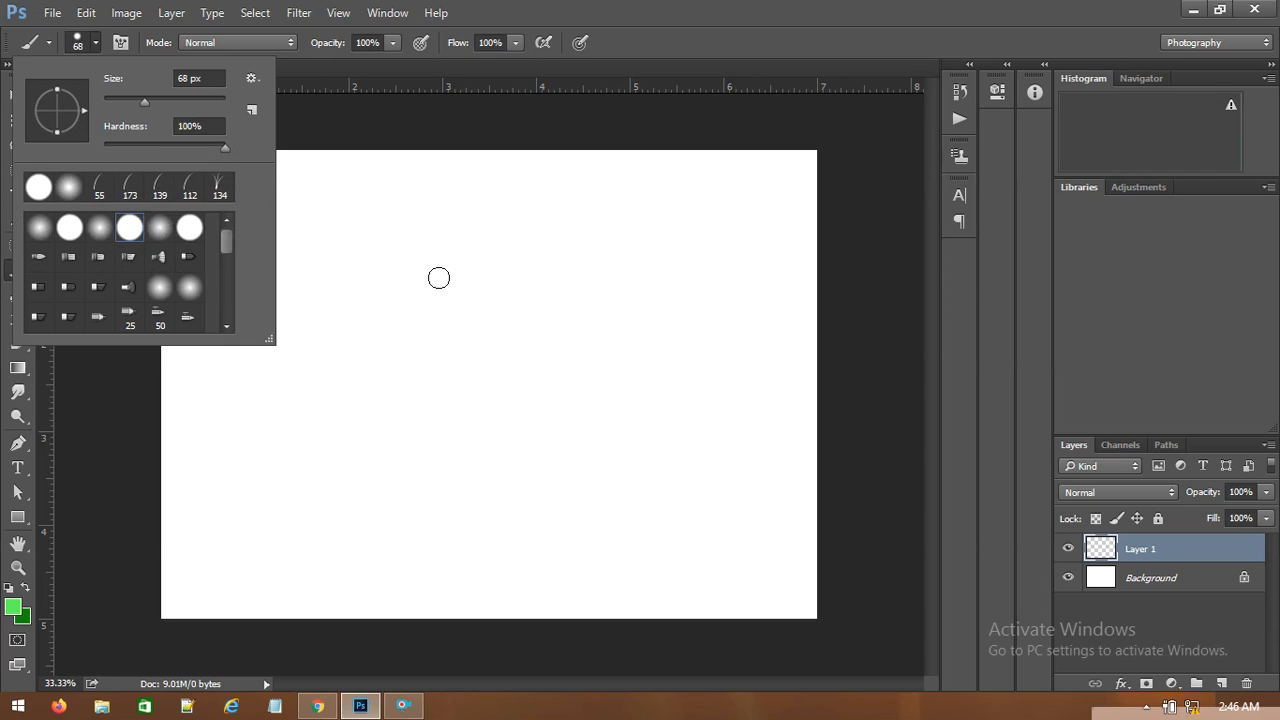
left_click(398, 422)
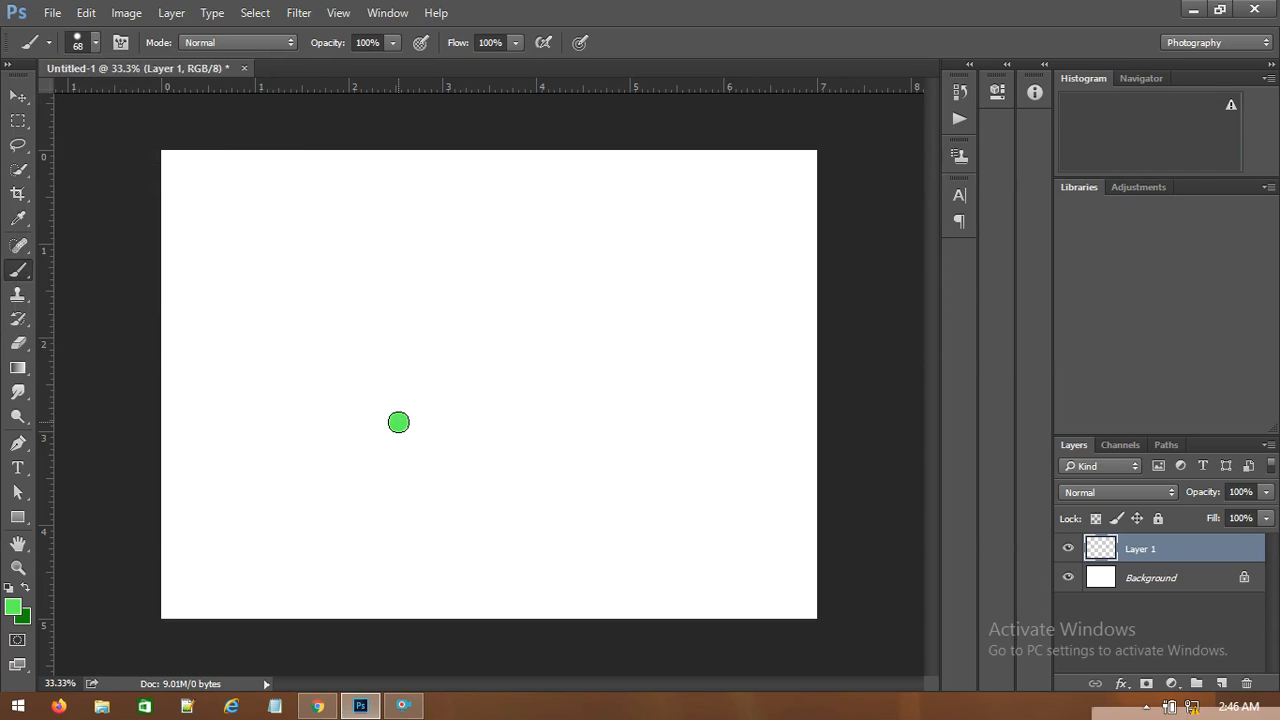
left_click_drag(469, 330, 678, 327)
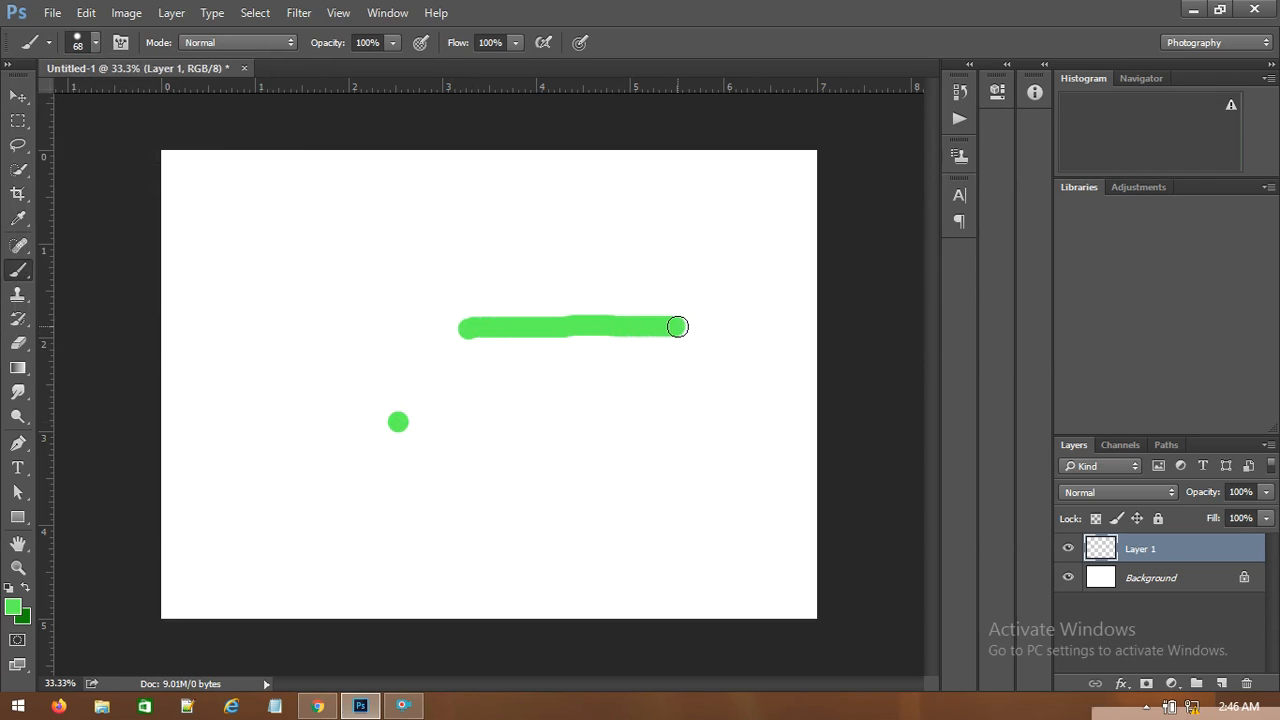
Flatten and tilt the brush tip into a narrow ellipse, then stamp one dab and paint a wavy line across the canvas.
left_click(95, 43)
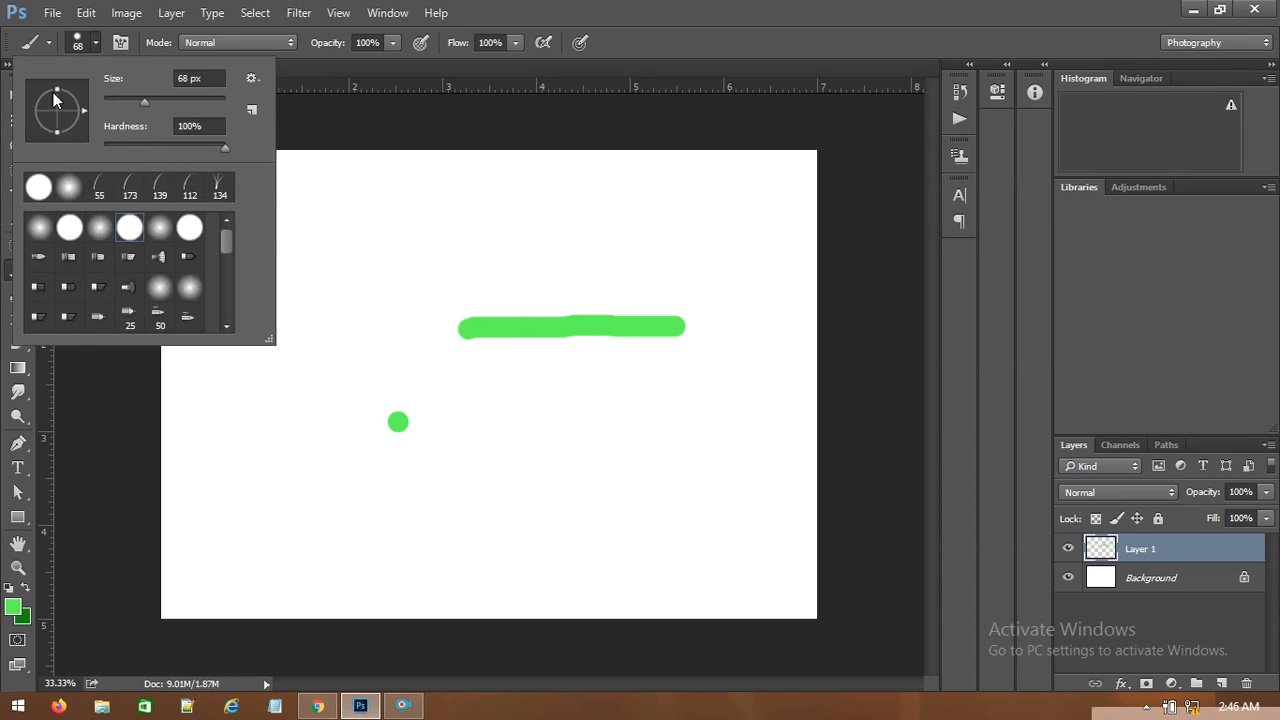
mouse_move(81, 112)
left_mouse_down()
mouse_move(56, 95)
mouse_move(68, 62)
mouse_move(57, 103)
left_mouse_up()
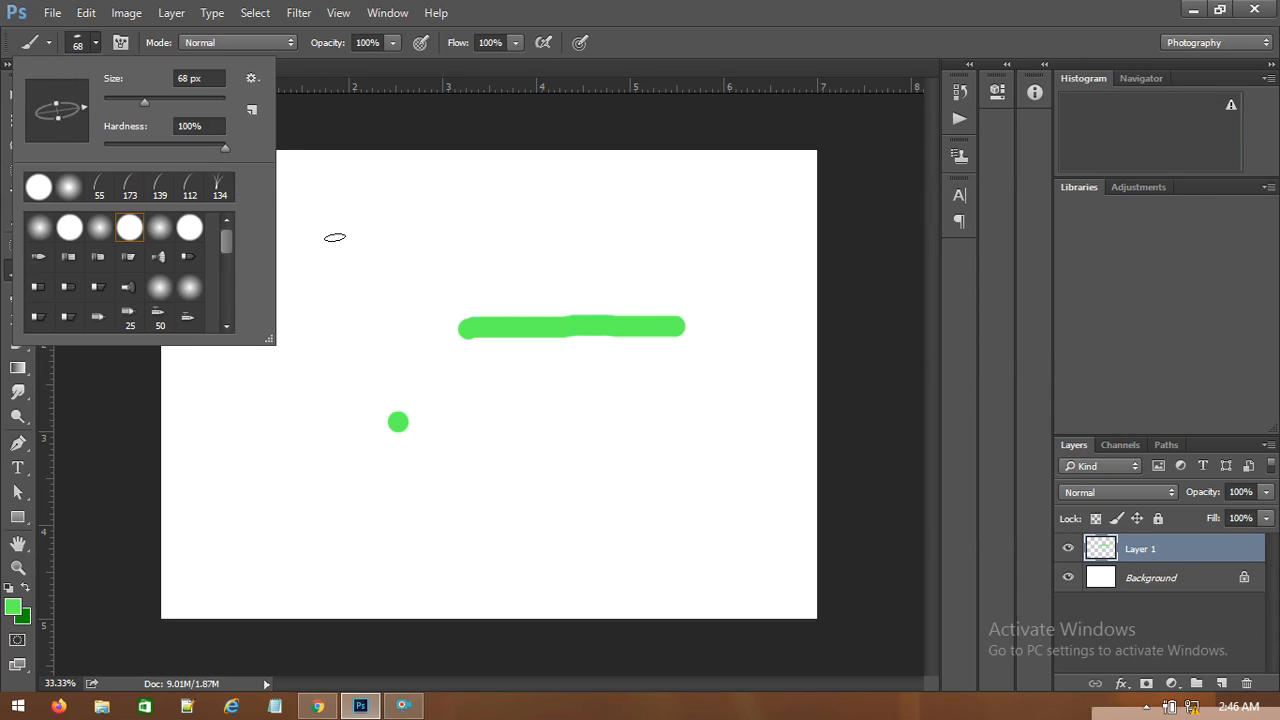
left_click(335, 237)
left_click(335, 237)
mouse_move(338, 311)
left_mouse_down()
mouse_move(520, 249)
mouse_move(566, 274)
mouse_move(632, 233)
mouse_move(664, 264)
mouse_move(705, 222)
mouse_move(733, 269)
mouse_move(770, 235)
mouse_move(789, 312)
left_mouse_up()
Paint a U-shaped hook and the letters A and B with the elliptical brush tip.
mouse_move(538, 417)
left_mouse_down()
mouse_move(542, 503)
mouse_move(565, 519)
mouse_move(601, 470)
left_mouse_up()
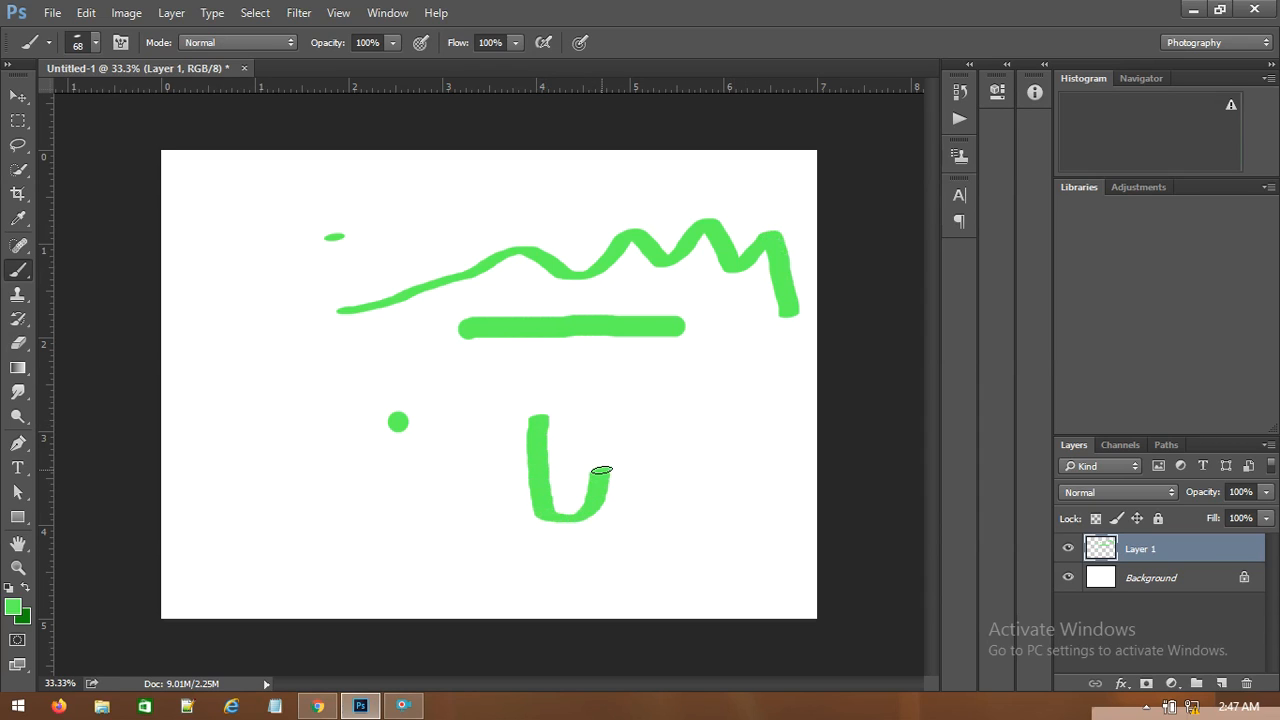
mouse_move(665, 362)
left_mouse_down()
mouse_move(656, 460)
mouse_move(674, 379)
mouse_move(715, 449)
mouse_move(700, 416)
left_mouse_up()
left_click_drag(709, 360, 740, 425)
mouse_move(710, 355)
left_mouse_down()
mouse_move(738, 384)
mouse_move(742, 424)
left_mouse_up()
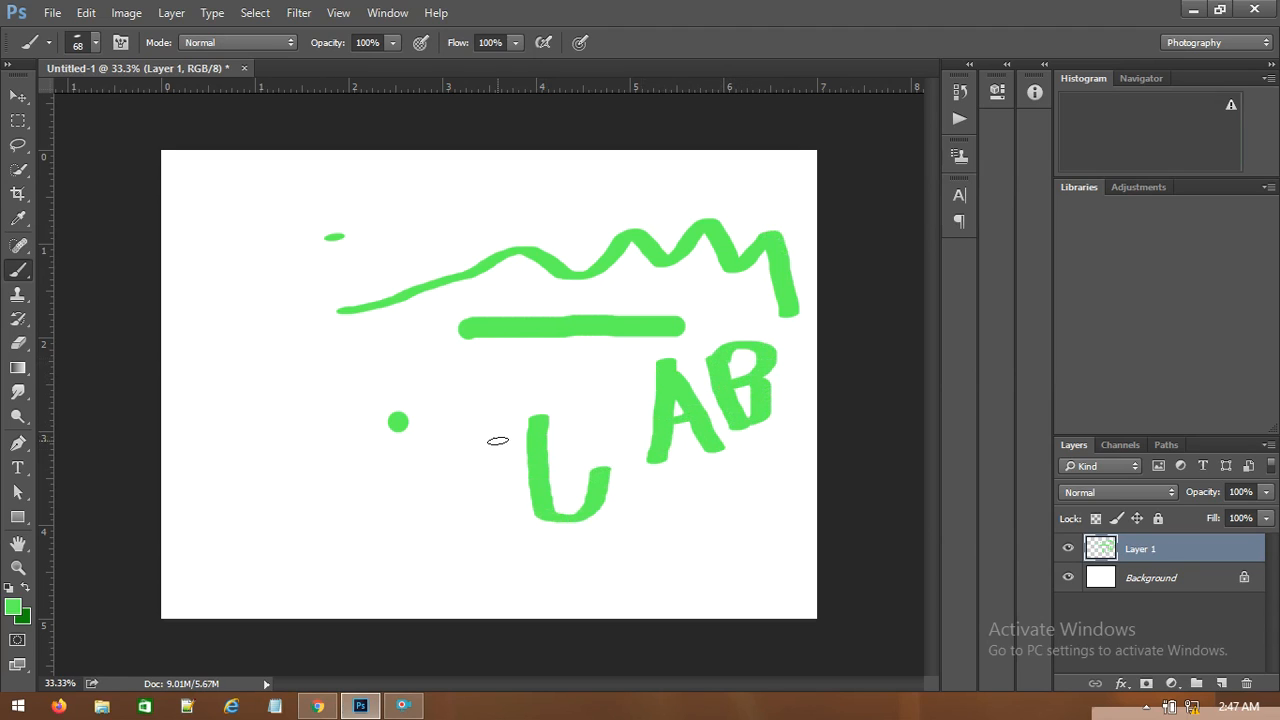
Flatten the elliptical tip further and paint a small dab, a zigzag stroke and calligraphic wavy strokes.
left_click(96, 44)
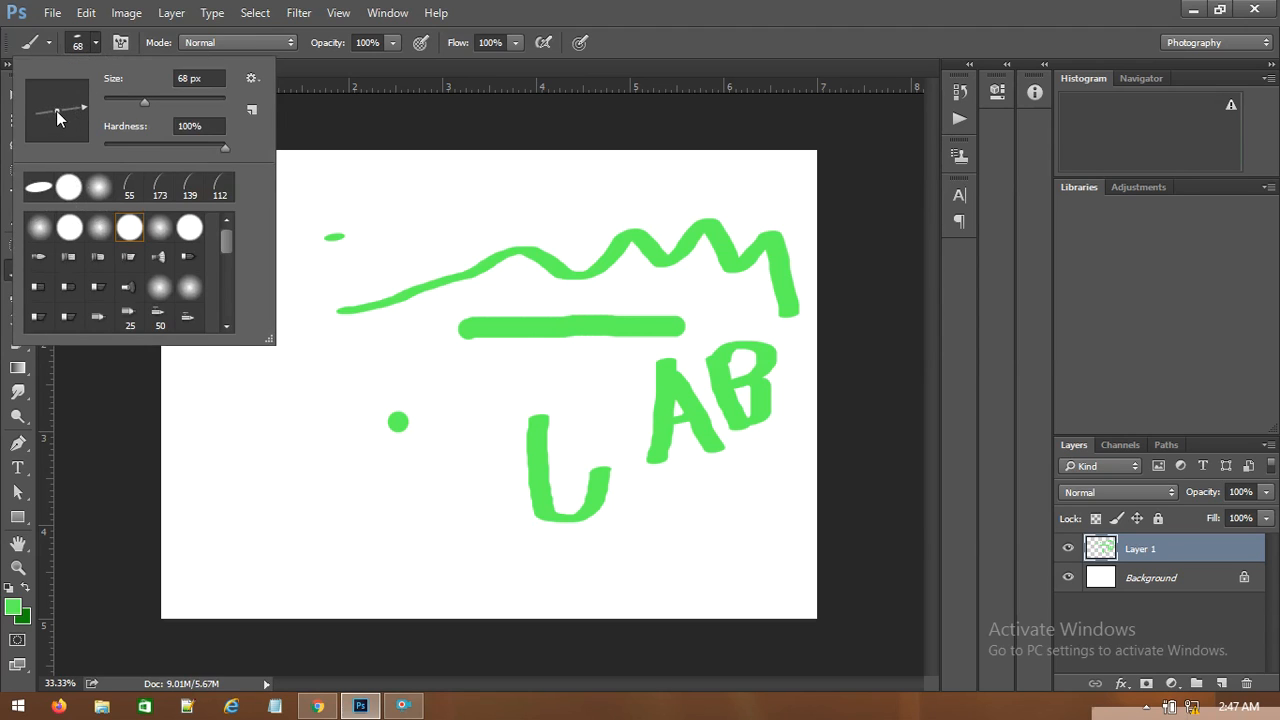
left_click_drag(322, 172, 342, 170)
mouse_move(208, 269)
left_mouse_down()
mouse_move(245, 400)
mouse_move(418, 357)
mouse_move(440, 338)
left_mouse_up()
mouse_move(400, 190)
left_mouse_down()
mouse_move(596, 231)
mouse_move(790, 186)
left_mouse_up()
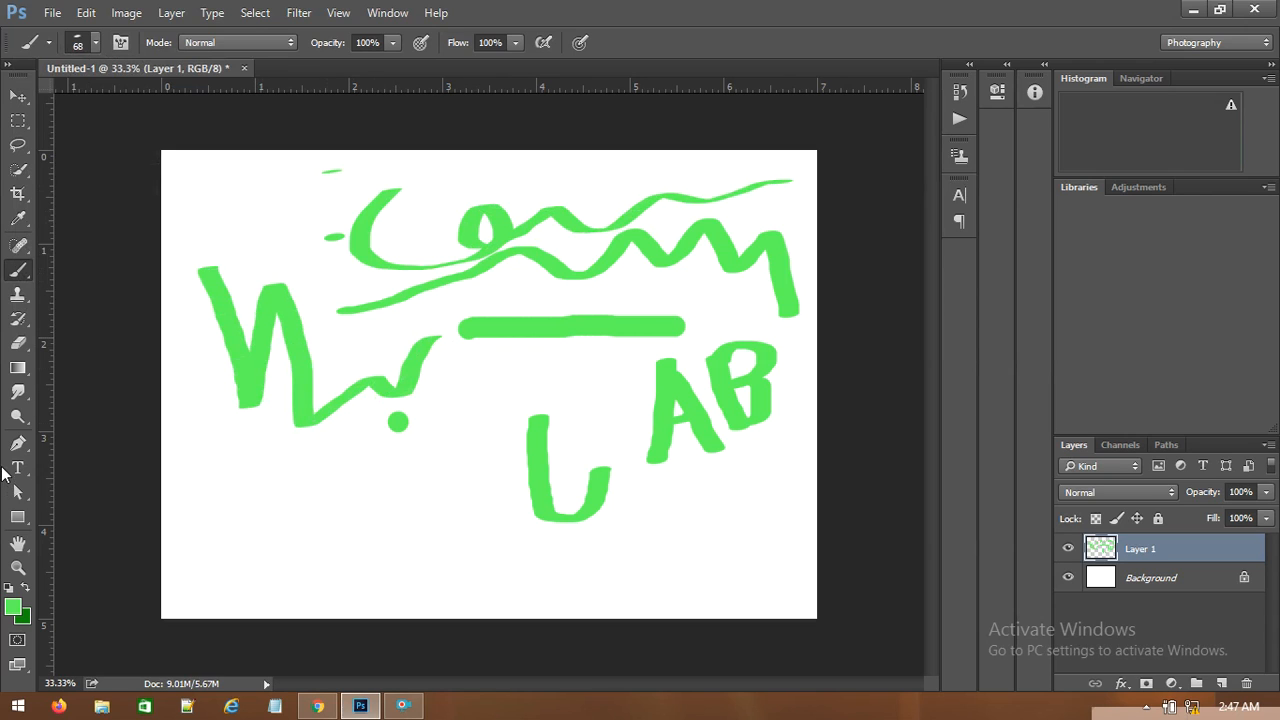
Undo all the elliptical and round brush strokes until the canvas is blank.
key("ctrl+alt+z")
key("ctrl+alt+z")
key("ctrl+alt+z")
key("ctrl+alt+z")
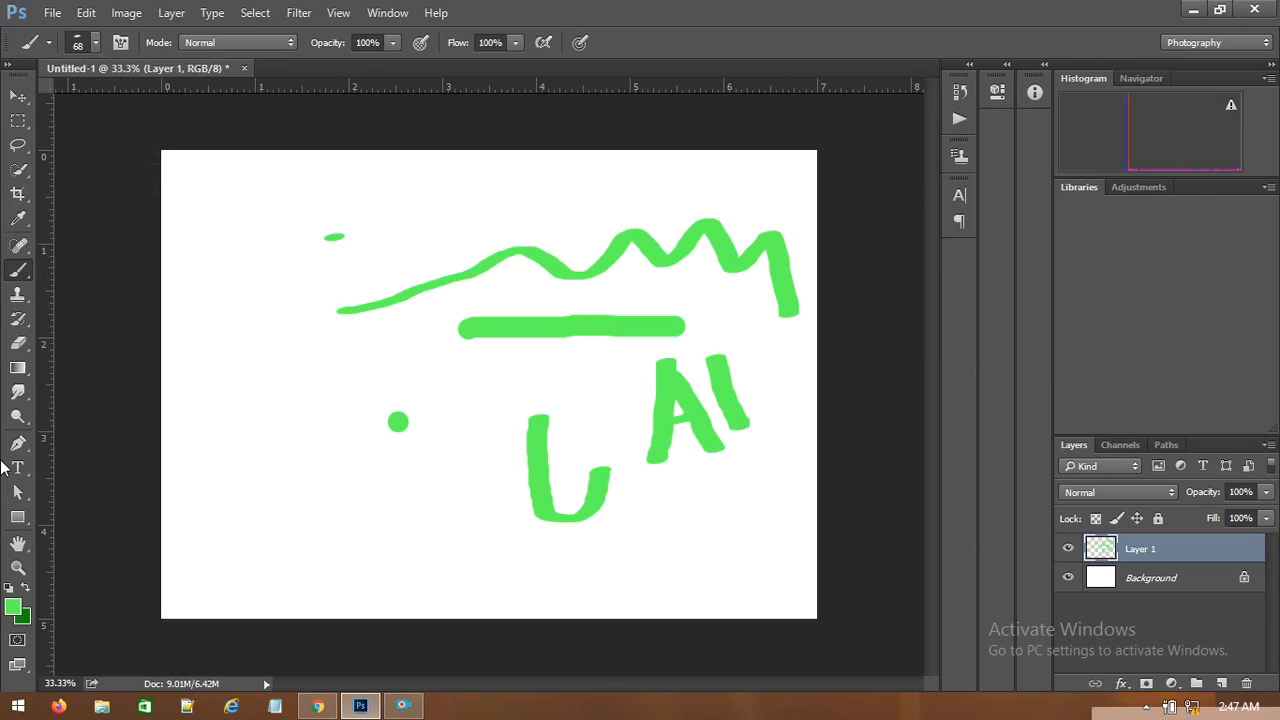
key("ctrl+alt+z")
key("ctrl+alt+z")
key("ctrl+alt+z")
key("ctrl+alt+z")
key("ctrl+alt+z")
key("ctrl+alt+z")
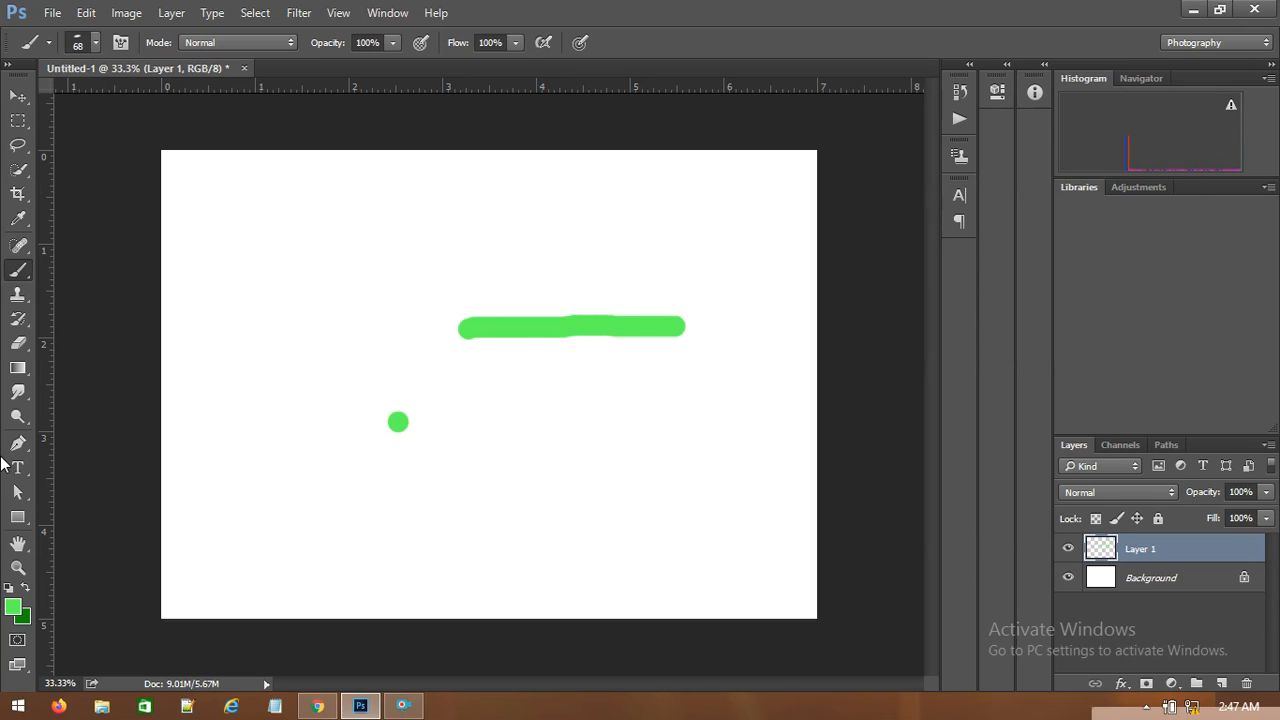
key("ctrl+alt+z")
key("ctrl+alt+z")
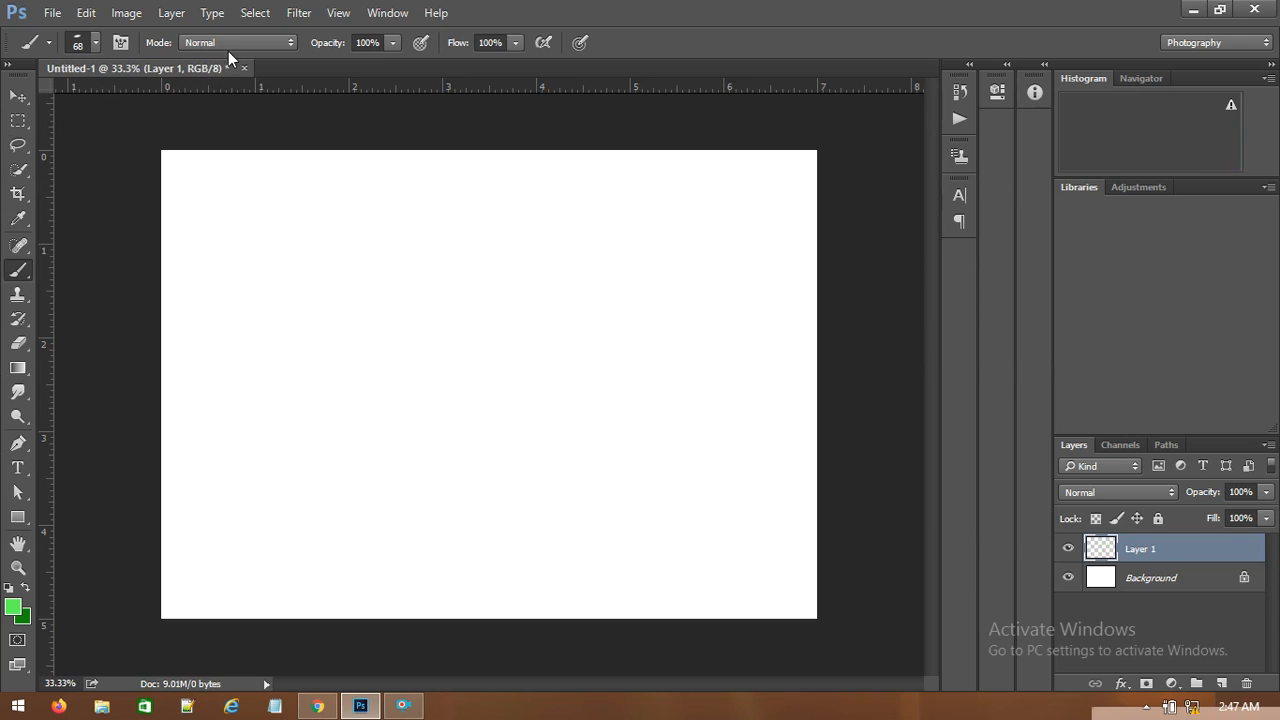
Switch back to the recently used 68 px hard round brush and paint a slightly rising line at mid-canvas.
left_click(48, 43)
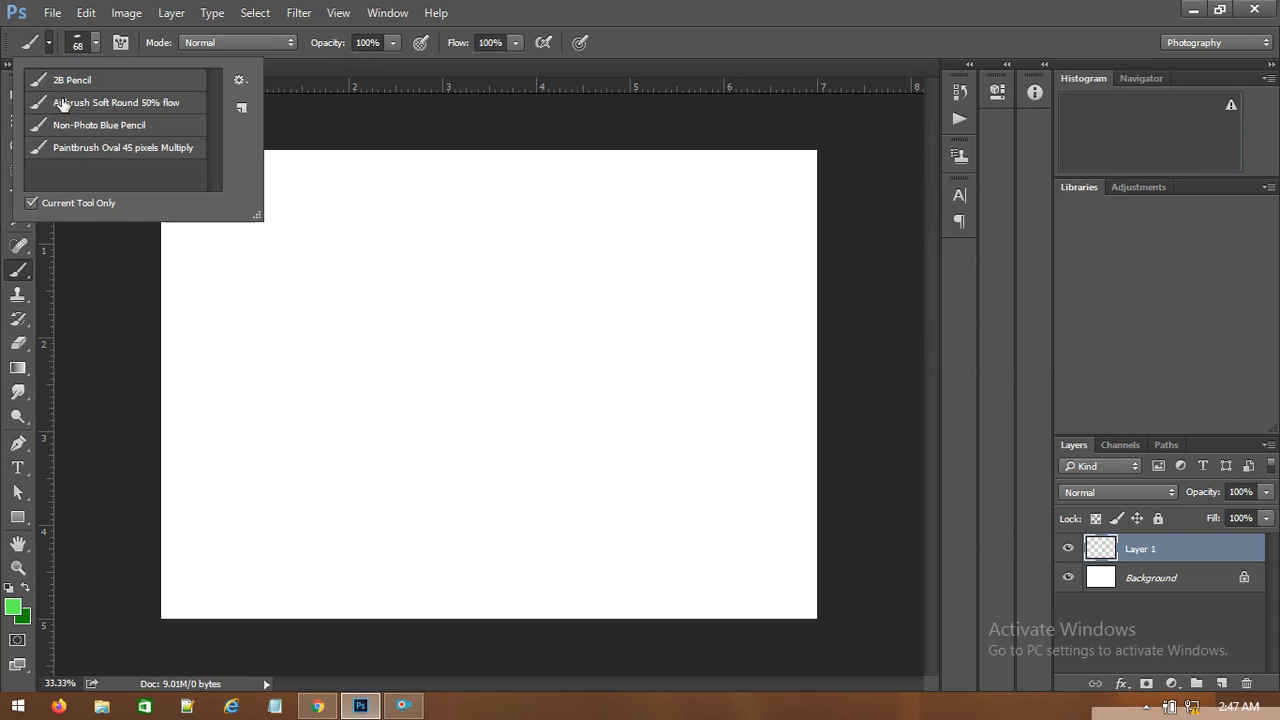
left_click(96, 42)
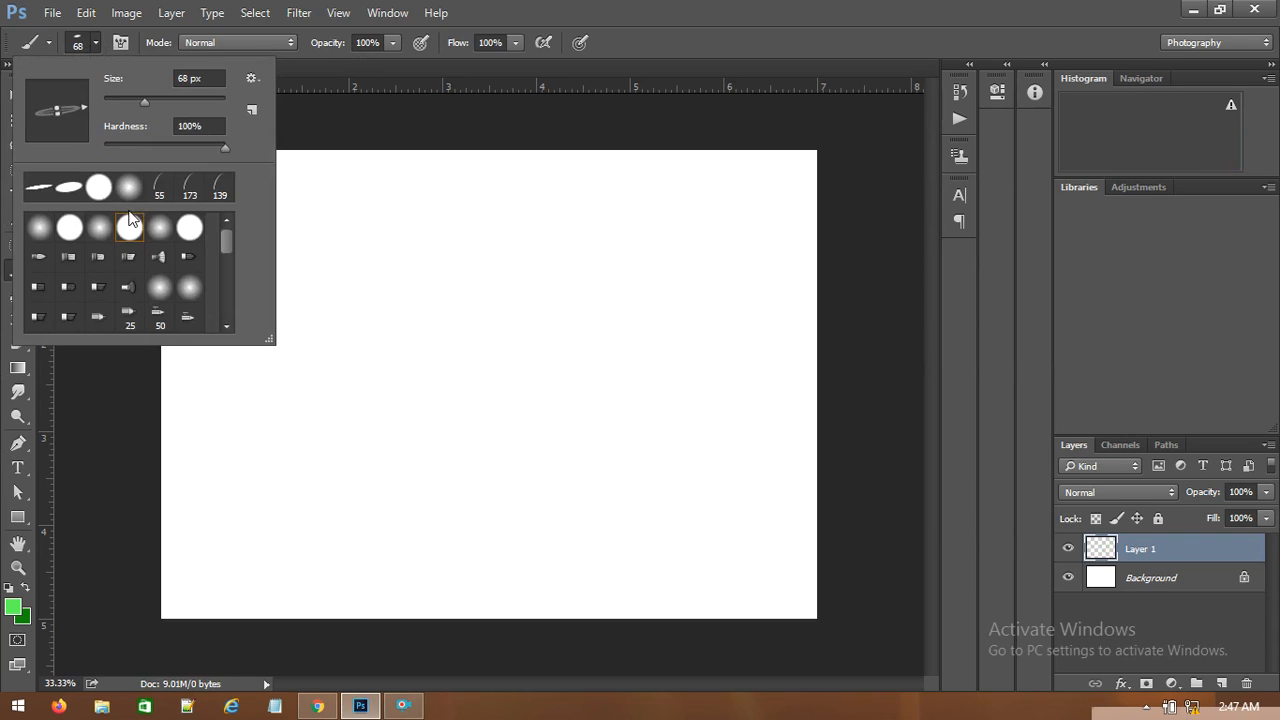
left_click_drag(60, 113, 62, 56)
left_click(98, 187)
left_click(313, 369)
left_click_drag(313, 369, 491, 331)
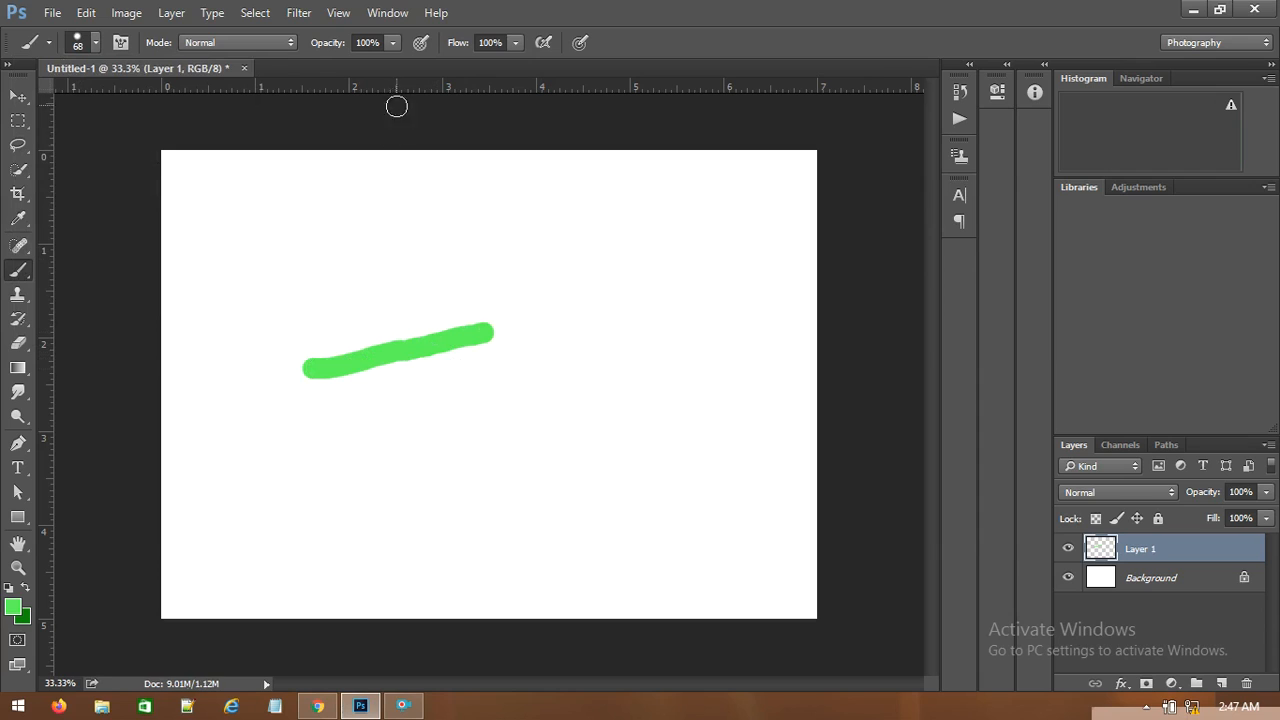
Set the brush opacity to 7% and paint a faint zigzag stroke above the solid green line.
left_click(393, 43)
left_click_drag(322, 74, 308, 74)
mouse_move(292, 188)
left_mouse_down()
mouse_move(417, 185)
mouse_move(411, 249)
mouse_move(343, 269)
mouse_move(326, 299)
mouse_move(515, 252)
left_mouse_up()
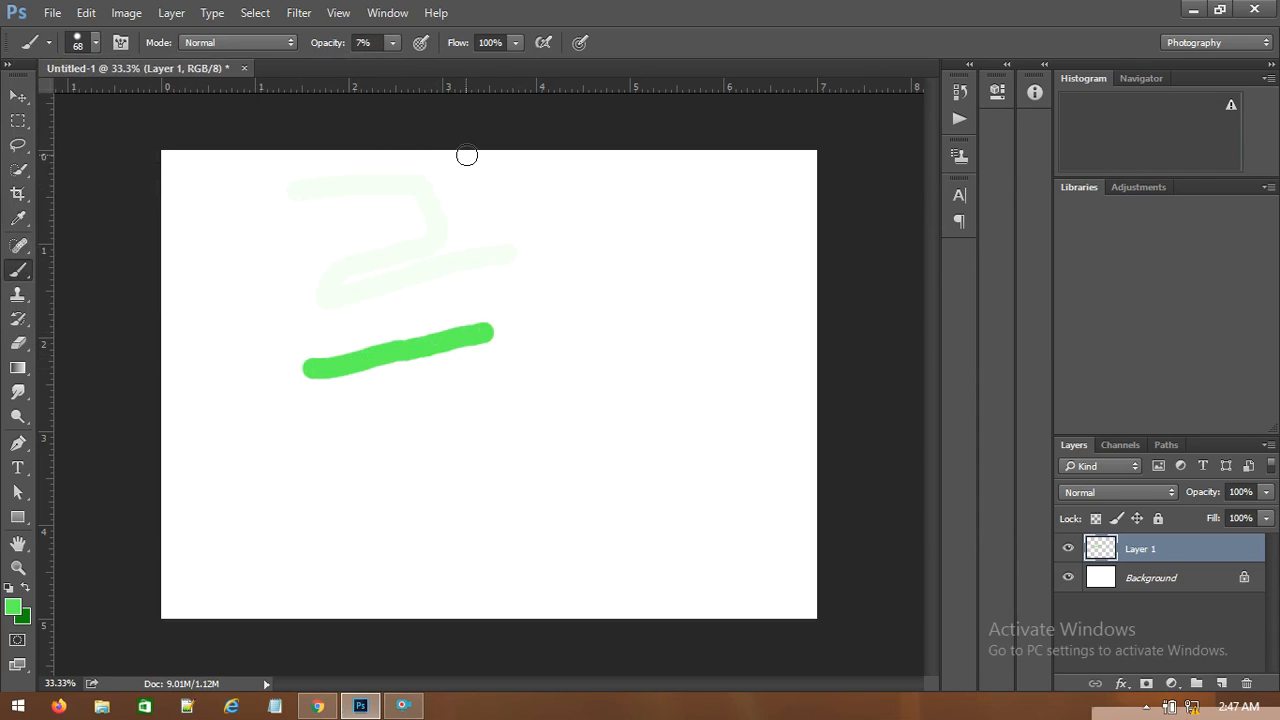
Set the brush opacity to 41% and paint a short rising line just above the solid green one.
left_click(392, 44)
left_click_drag(422, 64, 429, 64)
left_click_drag(412, 323, 518, 297)
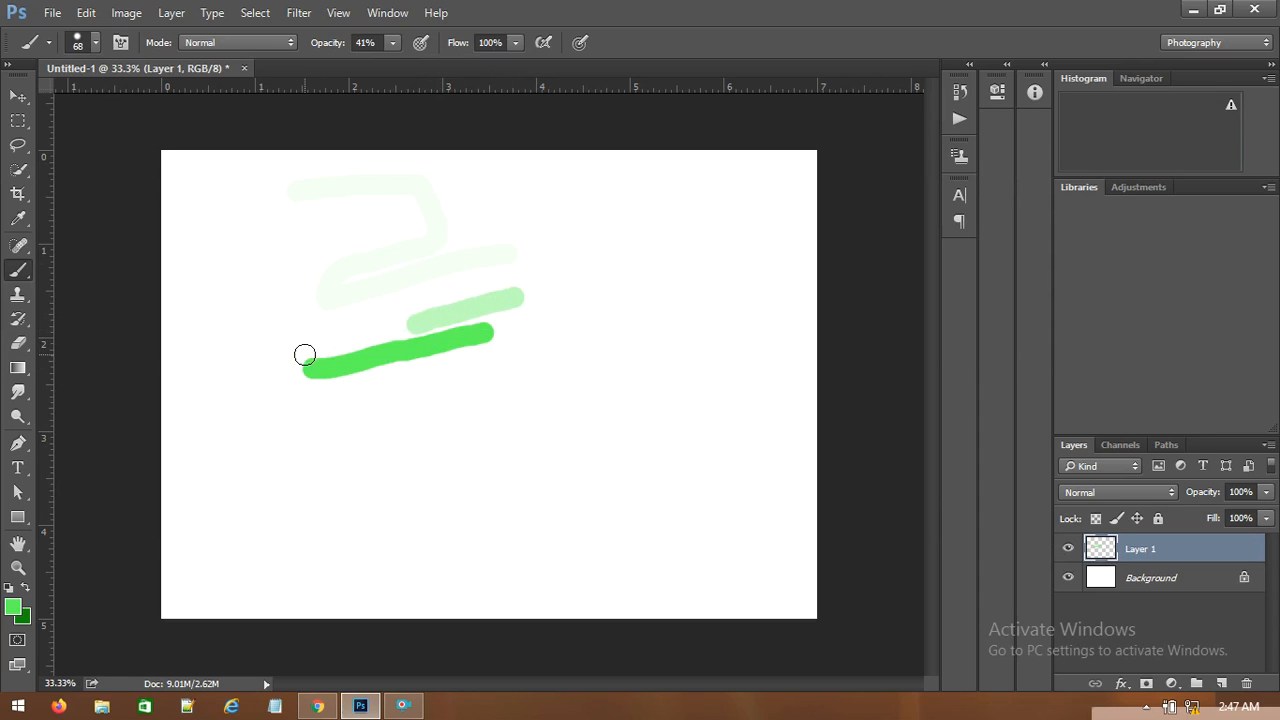
Set the brush opacity to 100% and paint a solid diagonal line in the lower canvas.
left_click(395, 43)
left_click_drag(392, 66, 450, 64)
left_click_drag(386, 577, 562, 422)
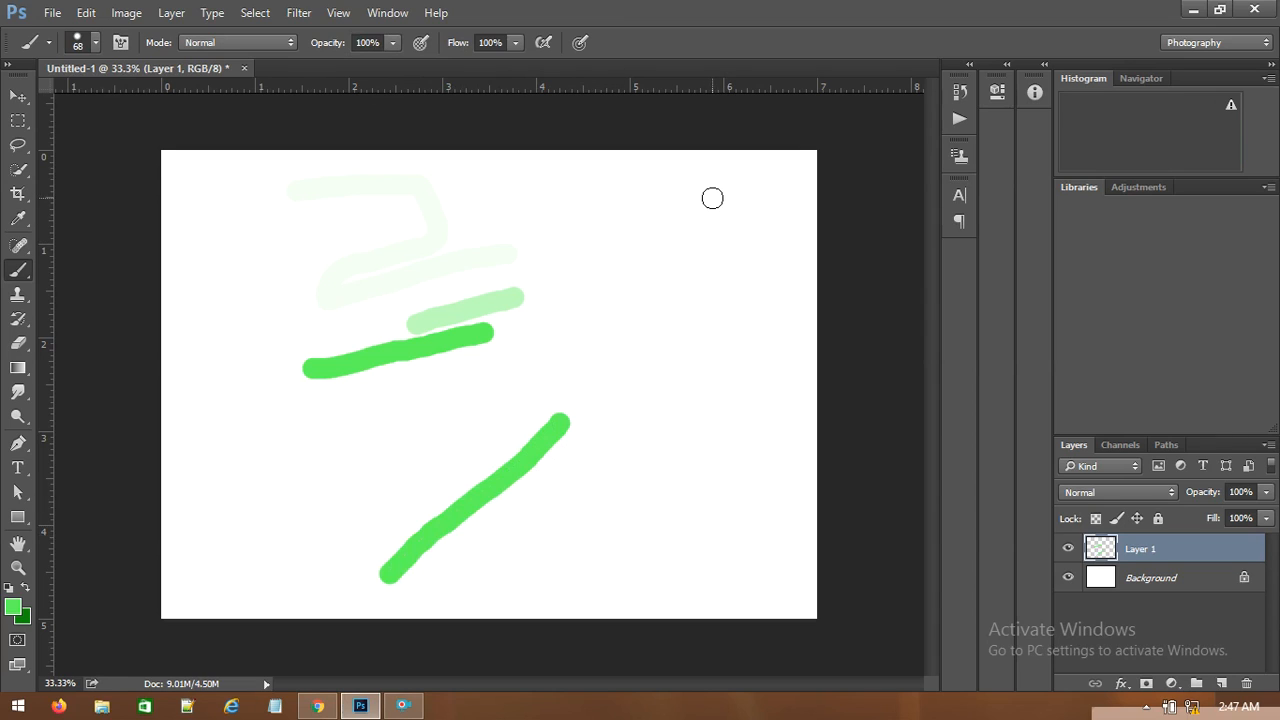
Set the brush flow to 26% and paint an arched stroke and a short rising line above the diagonal.
left_click(515, 45)
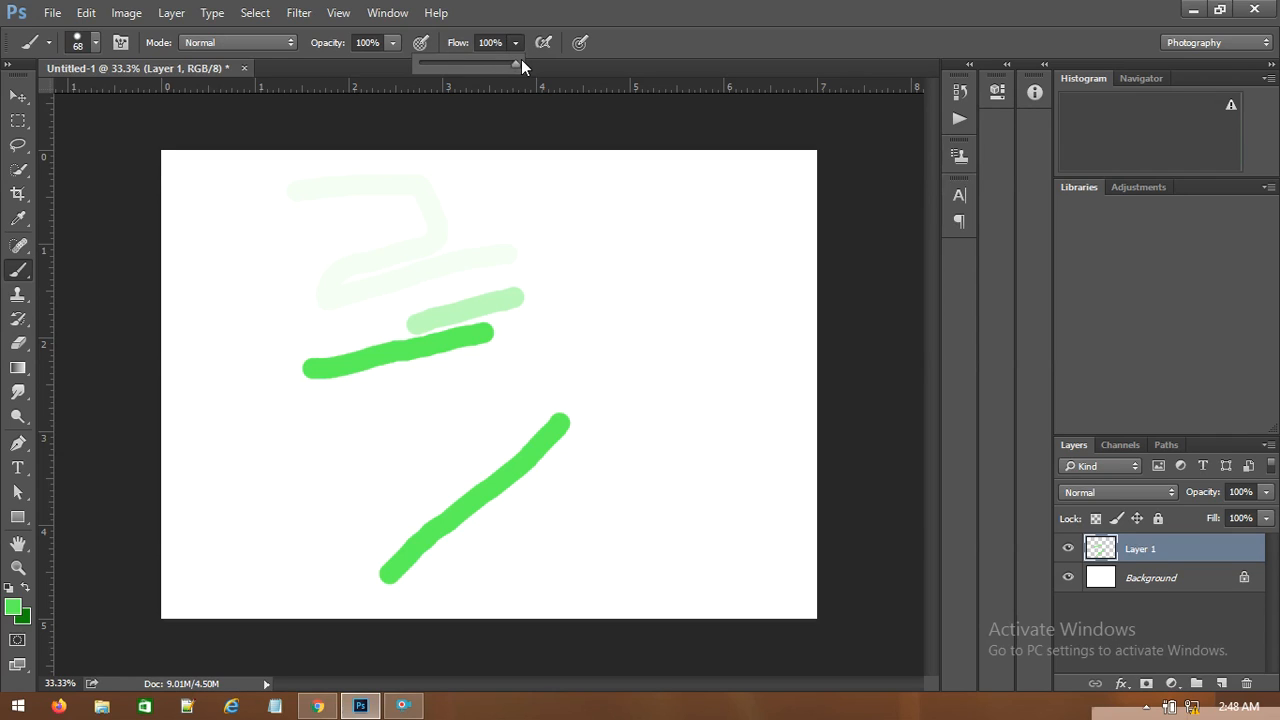
left_click_drag(441, 68, 444, 66)
mouse_move(577, 314)
left_mouse_down()
mouse_move(660, 229)
mouse_move(689, 281)
mouse_move(706, 469)
left_mouse_up()
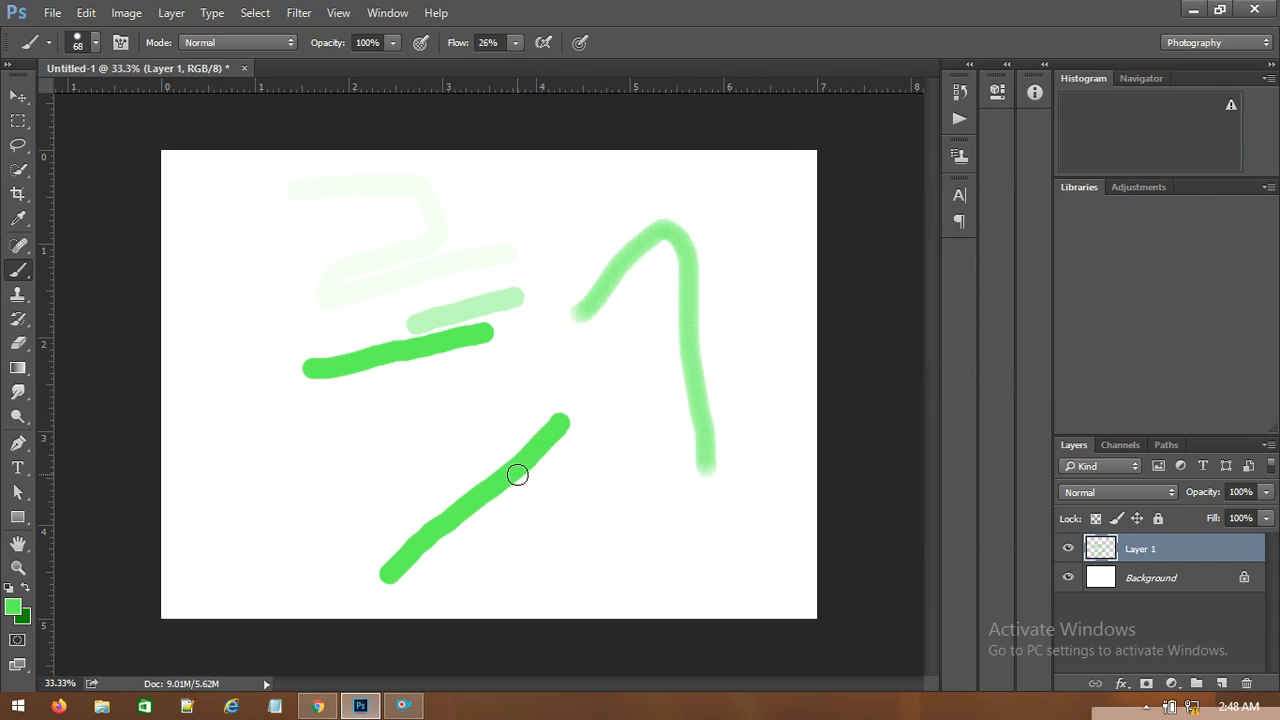
left_click_drag(428, 436, 553, 390)
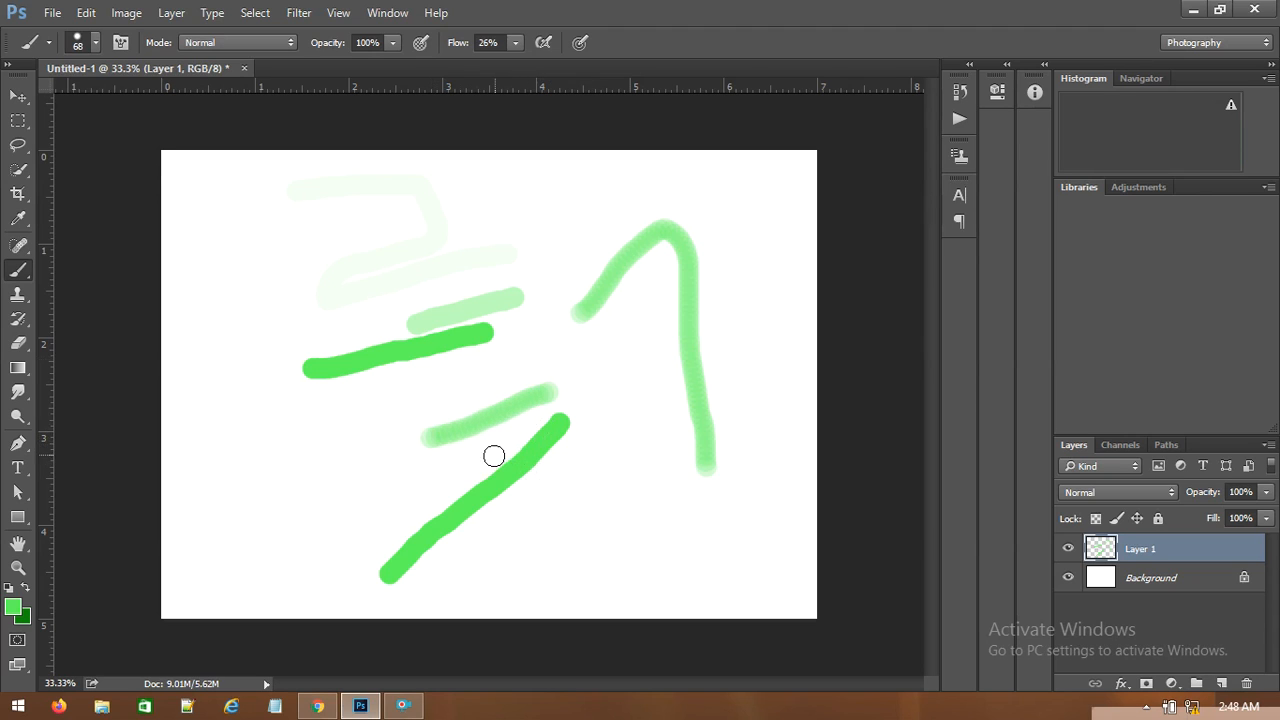
Set the brush flow to 13% and paint a pale arc above the arched green stroke.
left_click(516, 43)
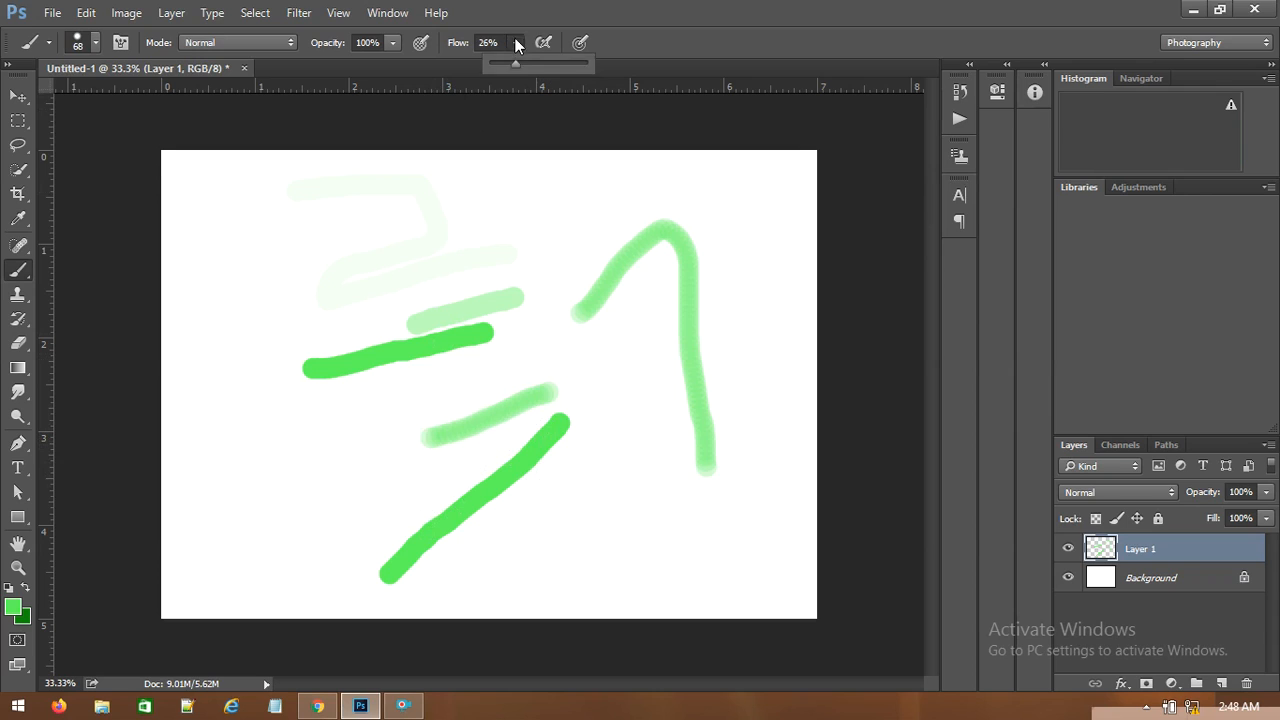
mouse_move(557, 243)
left_mouse_down()
mouse_move(603, 204)
mouse_move(711, 195)
left_mouse_up()
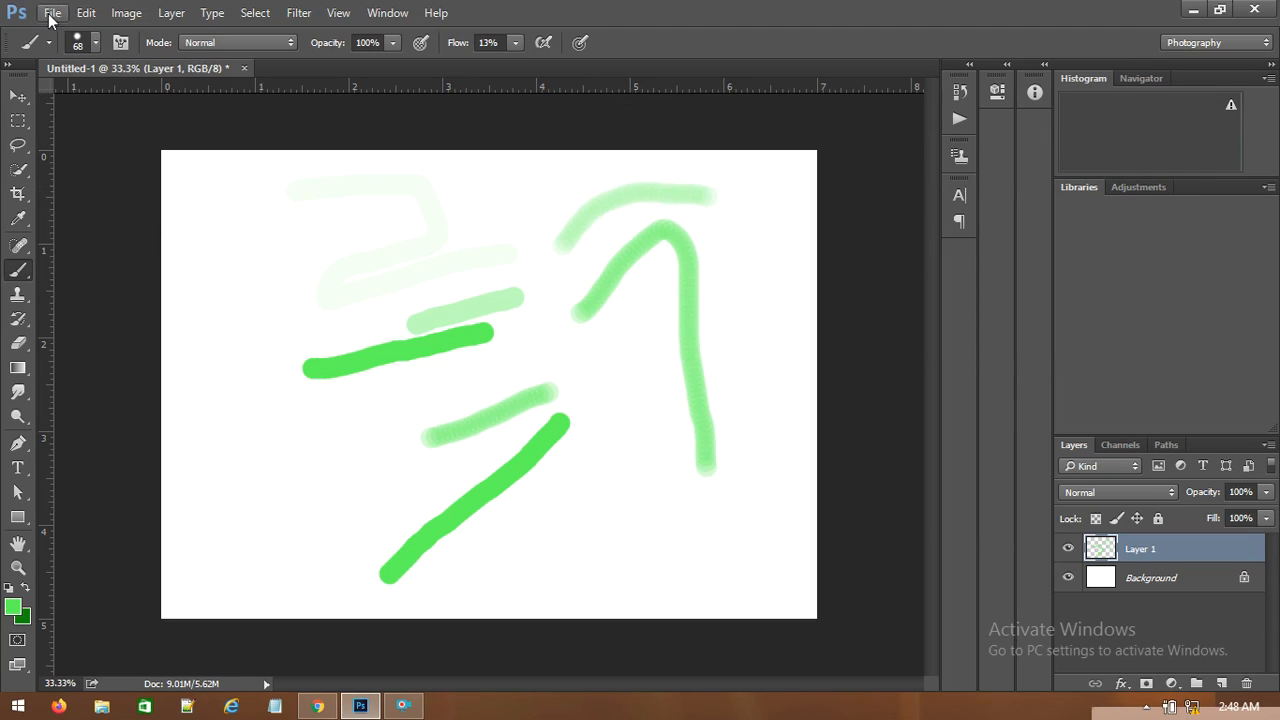
Switch the brush preset list to the Stroke Thumbnail display.
left_click(97, 40)
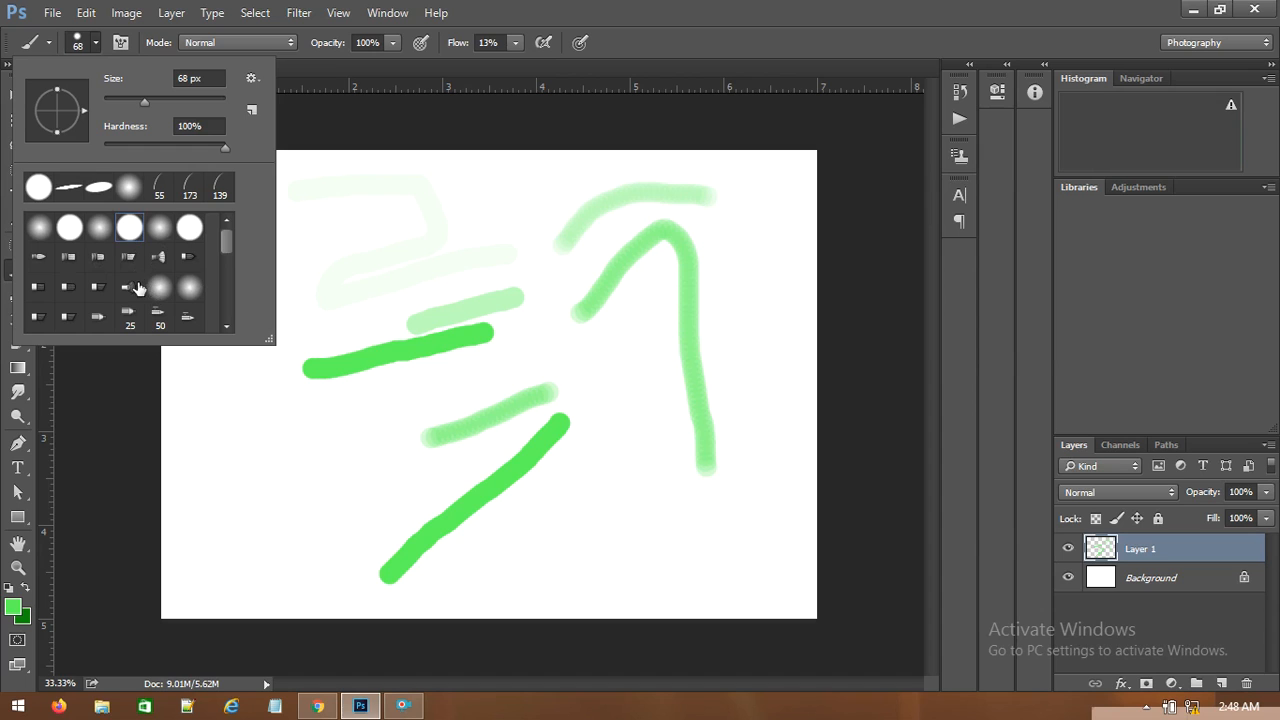
left_click(251, 80)
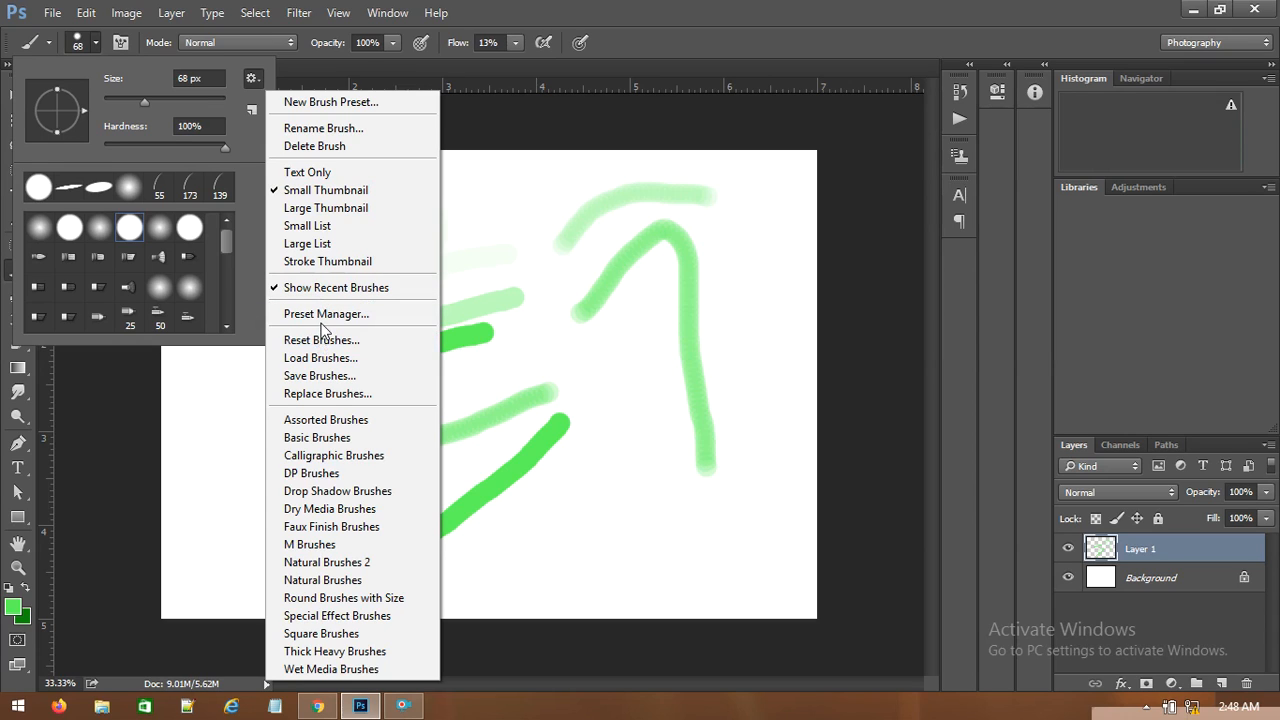
left_click(325, 262)
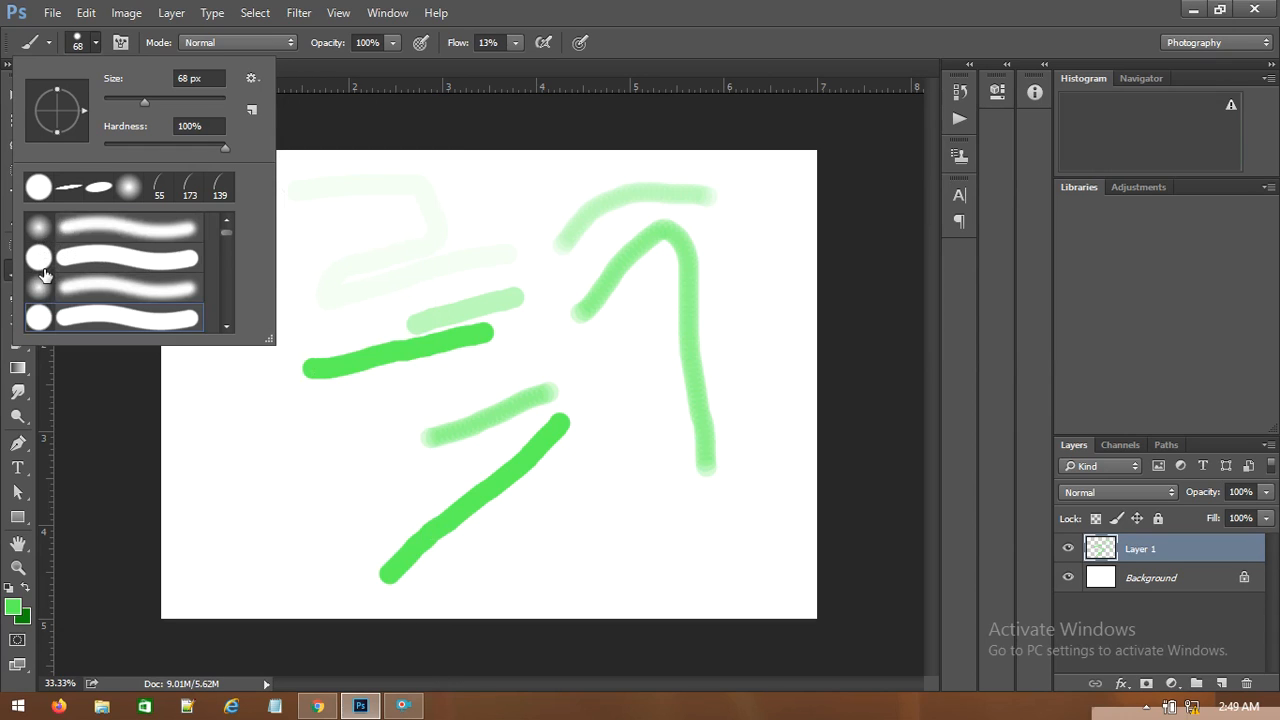
Choose the flat bristle brush preset with separated streaks and paint a wavy stroke in the lower-left canvas area.
scroll(140, 303, "down", 1)
scroll(140, 303, "down", 2)
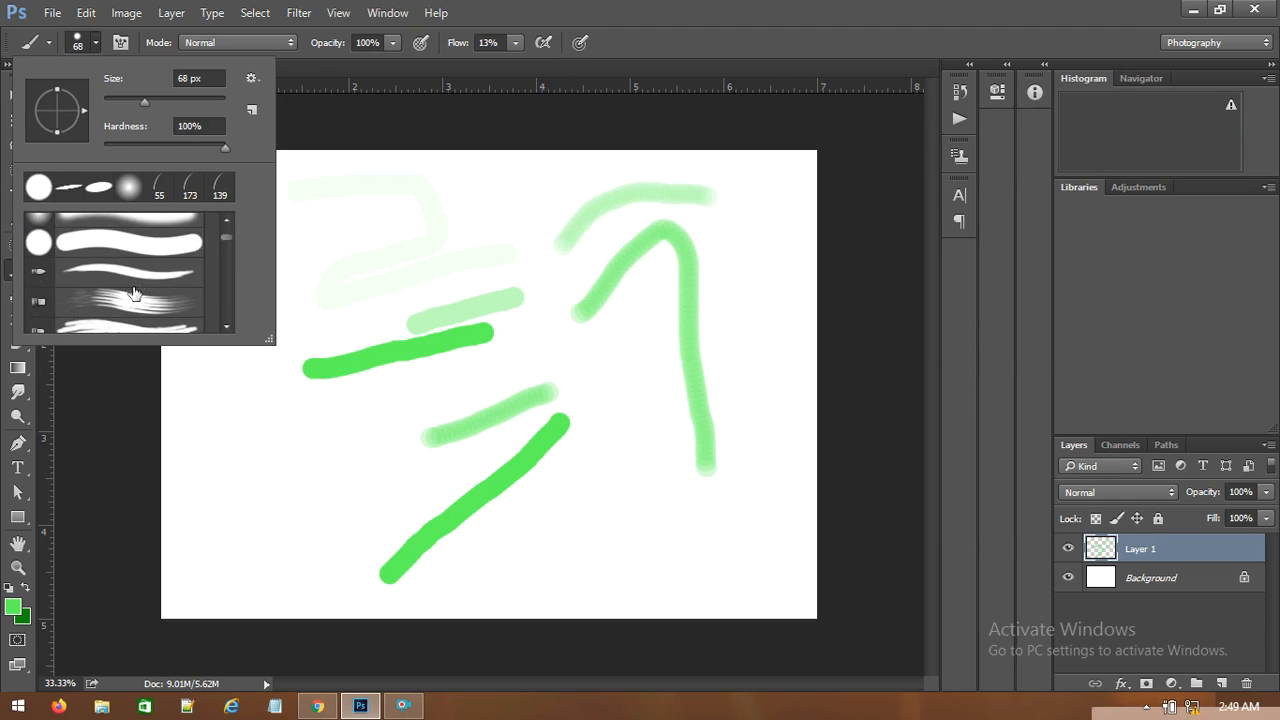
scroll(50, 300, "down", 1)
scroll(70, 295, "down", 1)
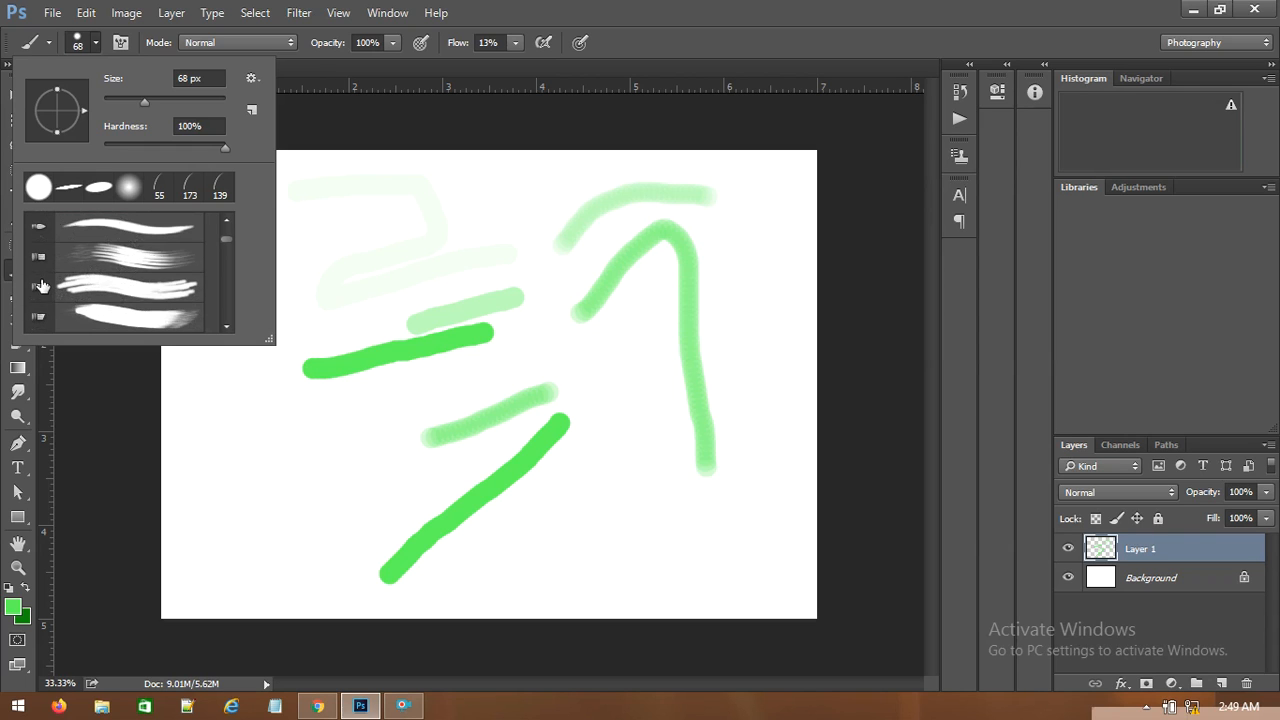
left_click(40, 300)
left_click(194, 514)
left_click_drag(192, 526, 394, 455)
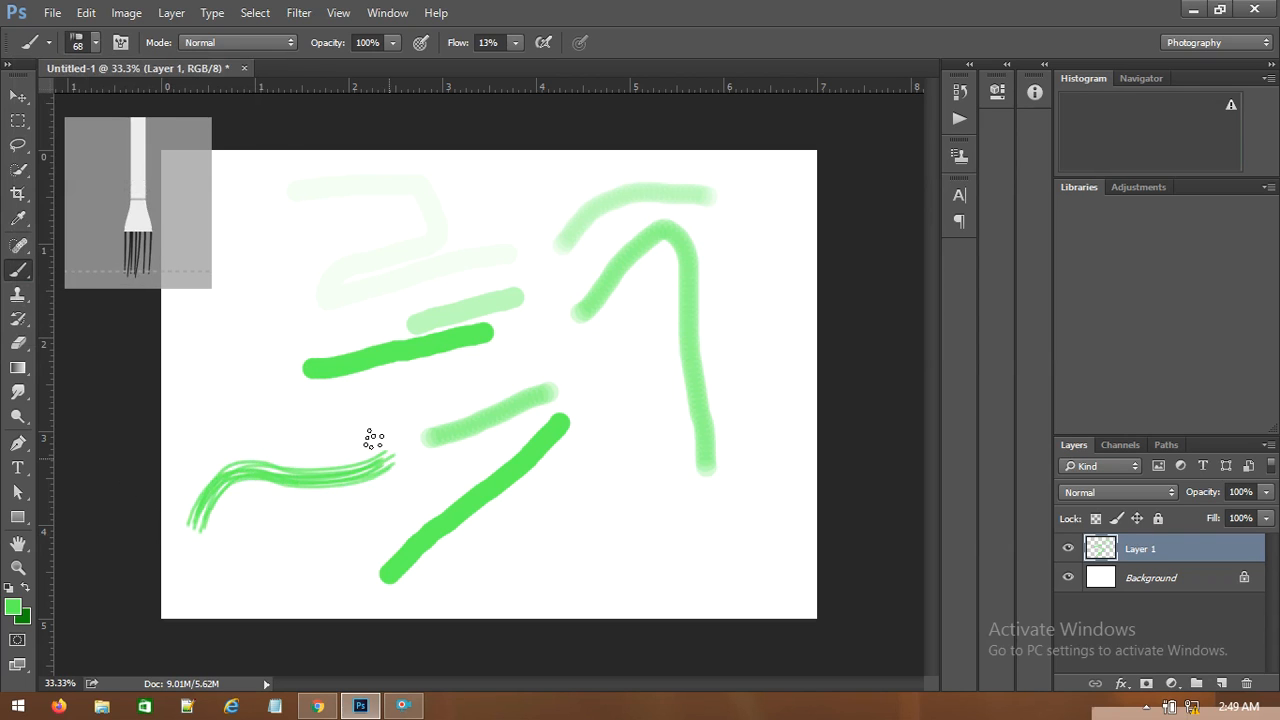
Choose the 30 px speckled brush preset and paint a rising line in the lower-right canvas area.
left_click(94, 44)
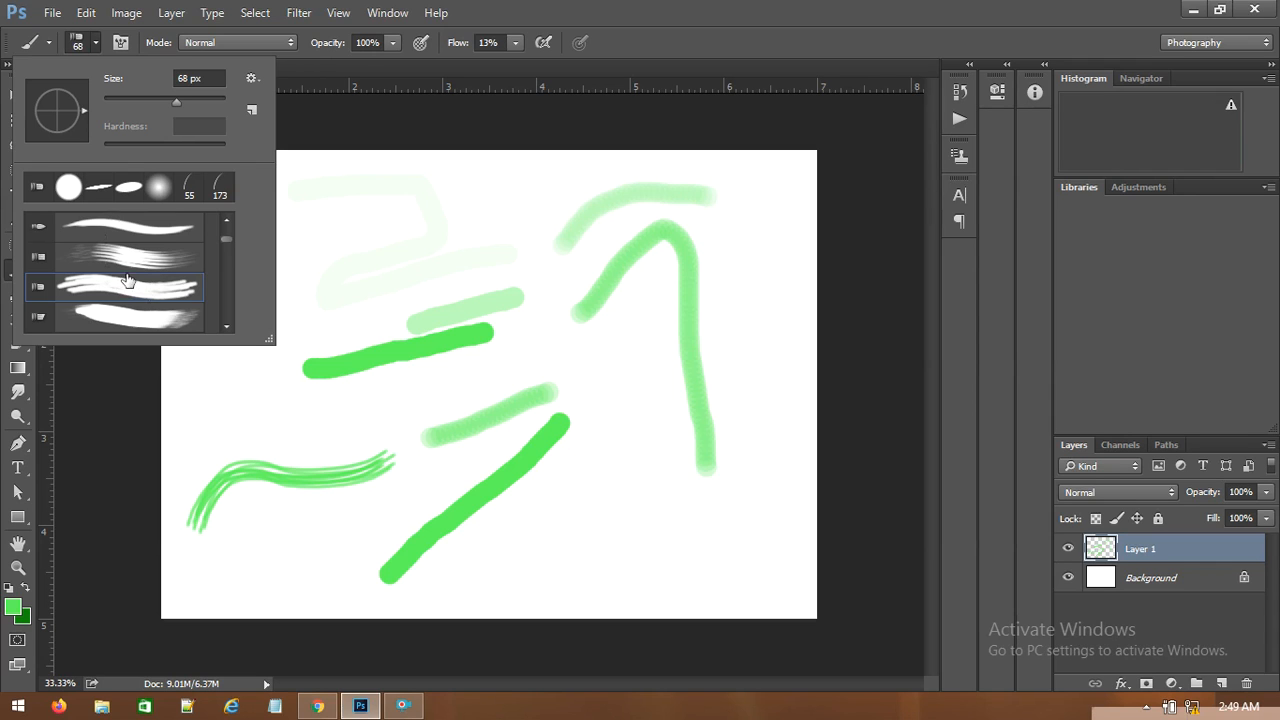
left_click(251, 80)
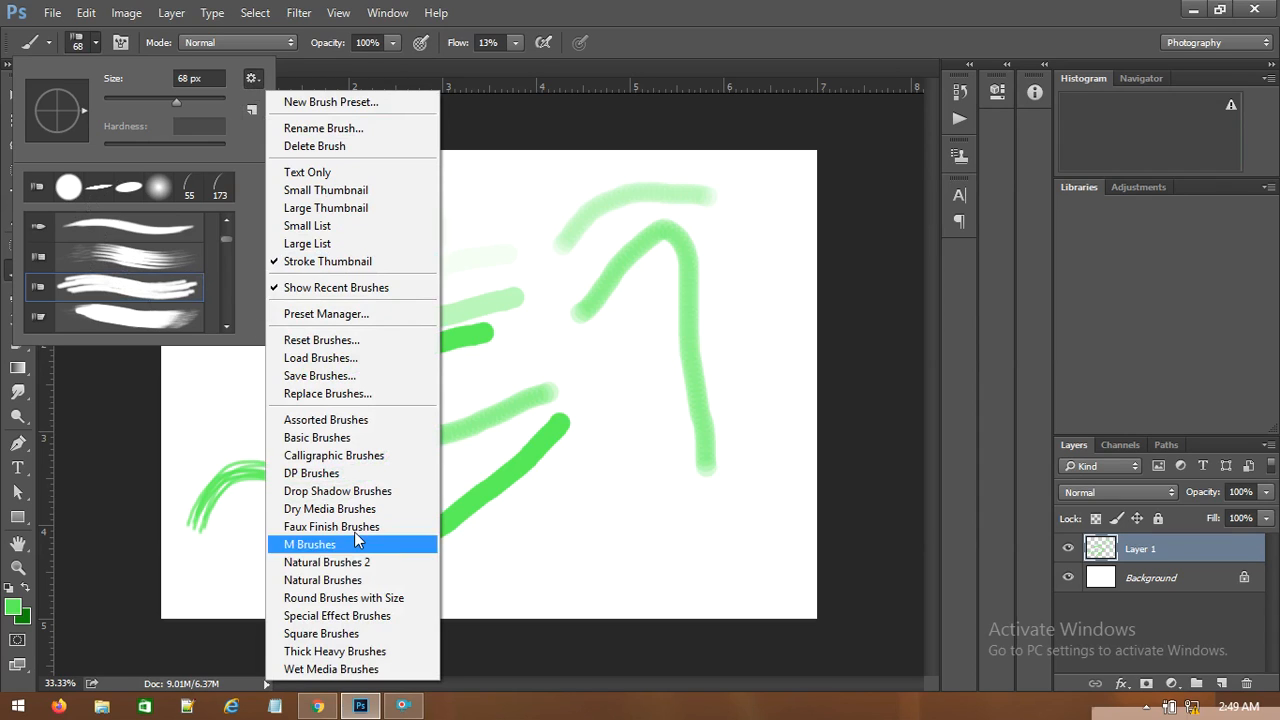
left_click(226, 248)
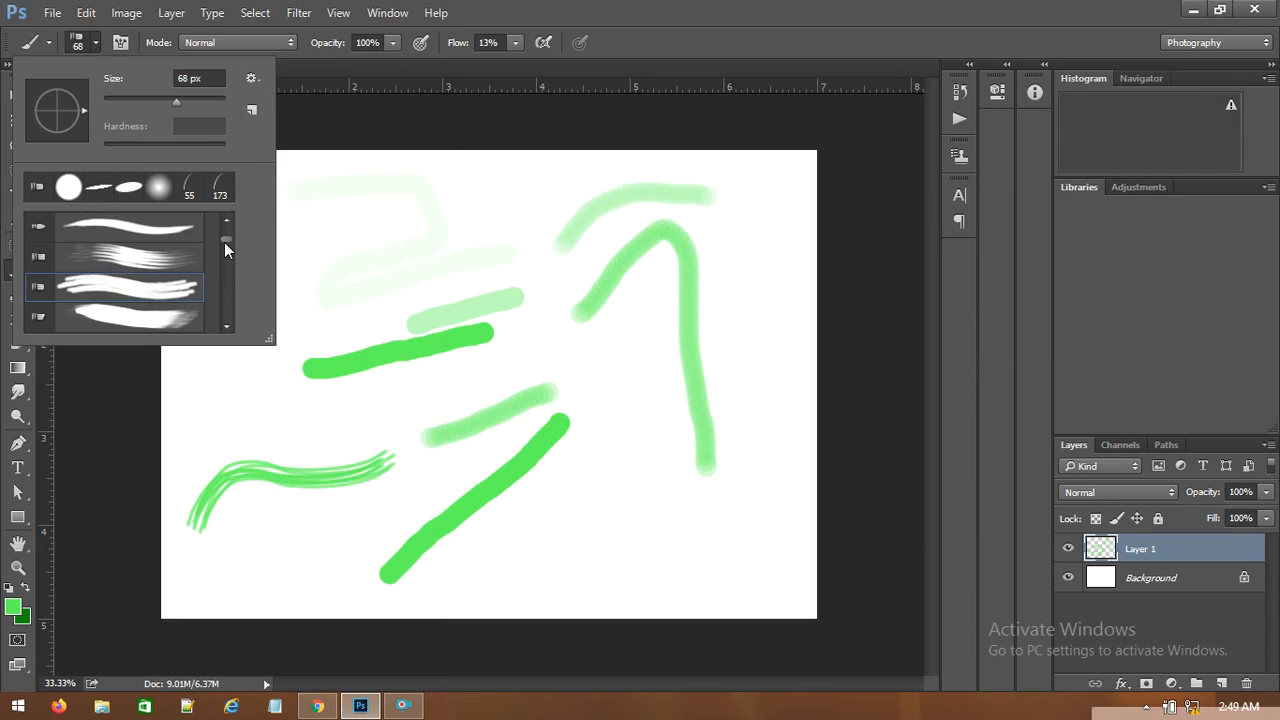
left_click_drag(224, 240, 225, 269)
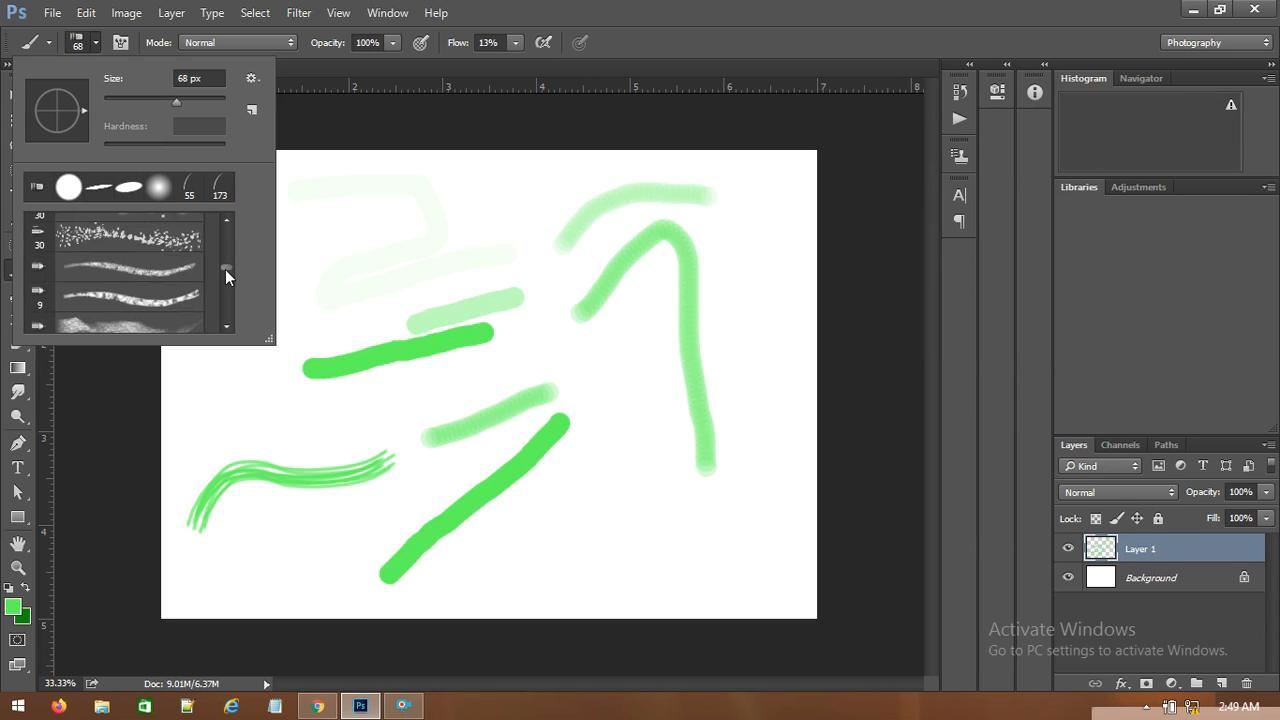
left_click(197, 256)
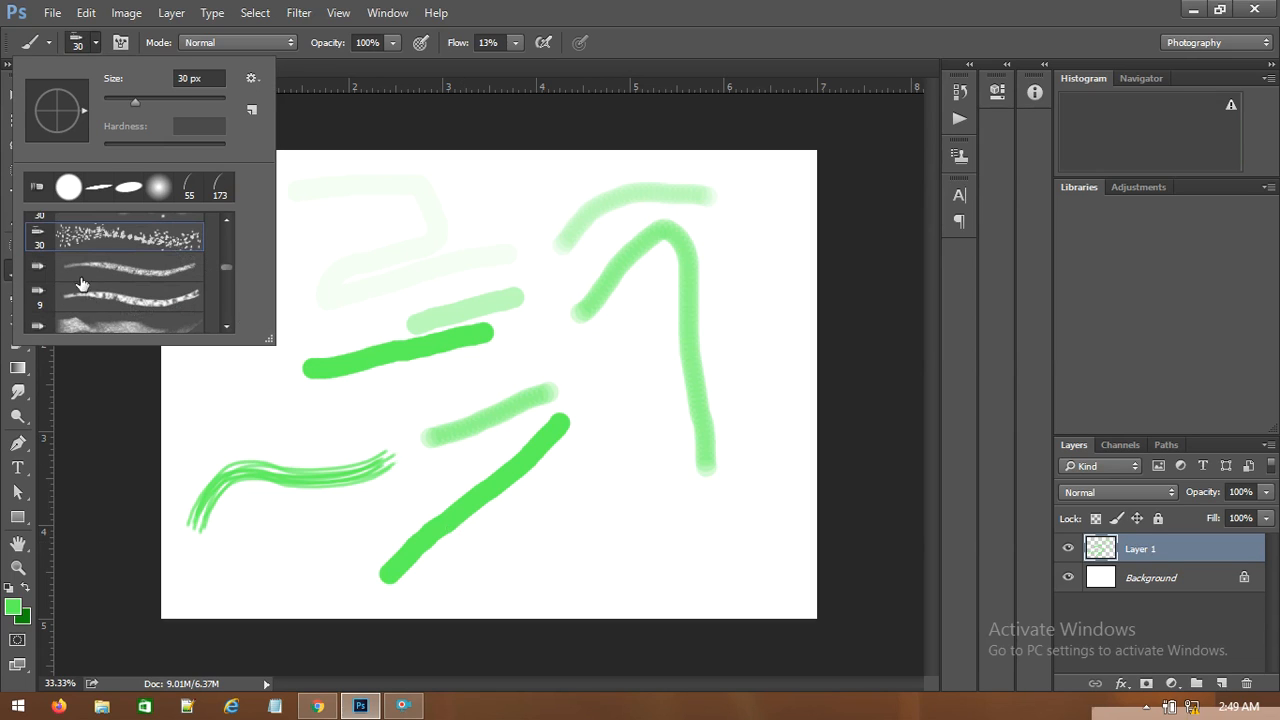
left_click(590, 553)
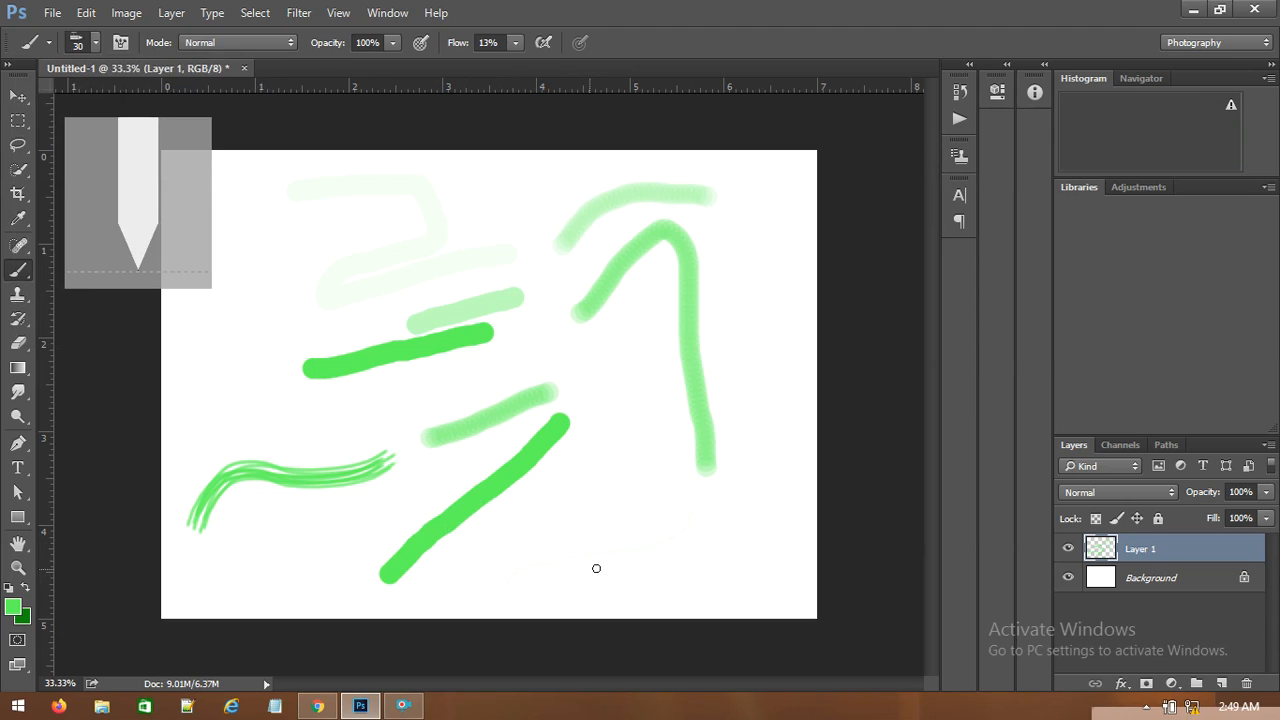
left_click_drag(629, 559, 740, 521)
Set the speckled brush's size to 75 px.
left_click(95, 42)
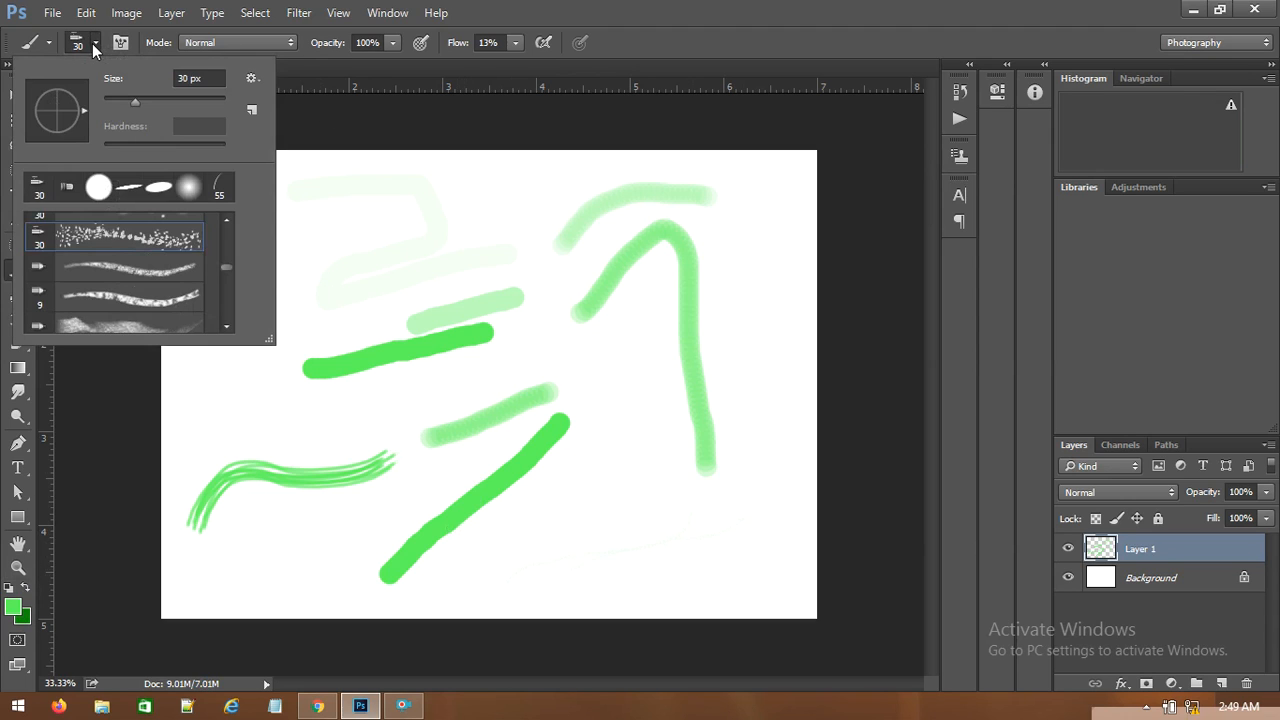
left_click_drag(120, 95, 184, 98)
left_click(363, 251)
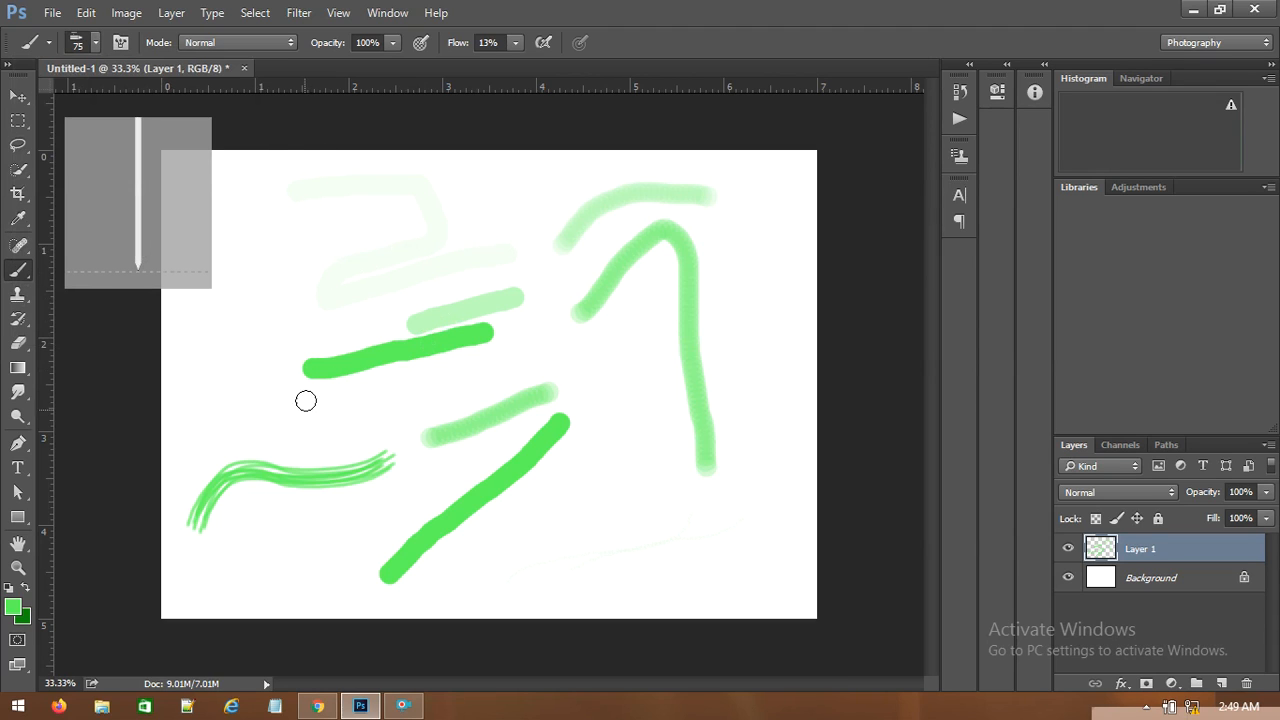
Pick a slightly darker green as the foreground colour.
left_click(15, 610)
left_click(884, 394)
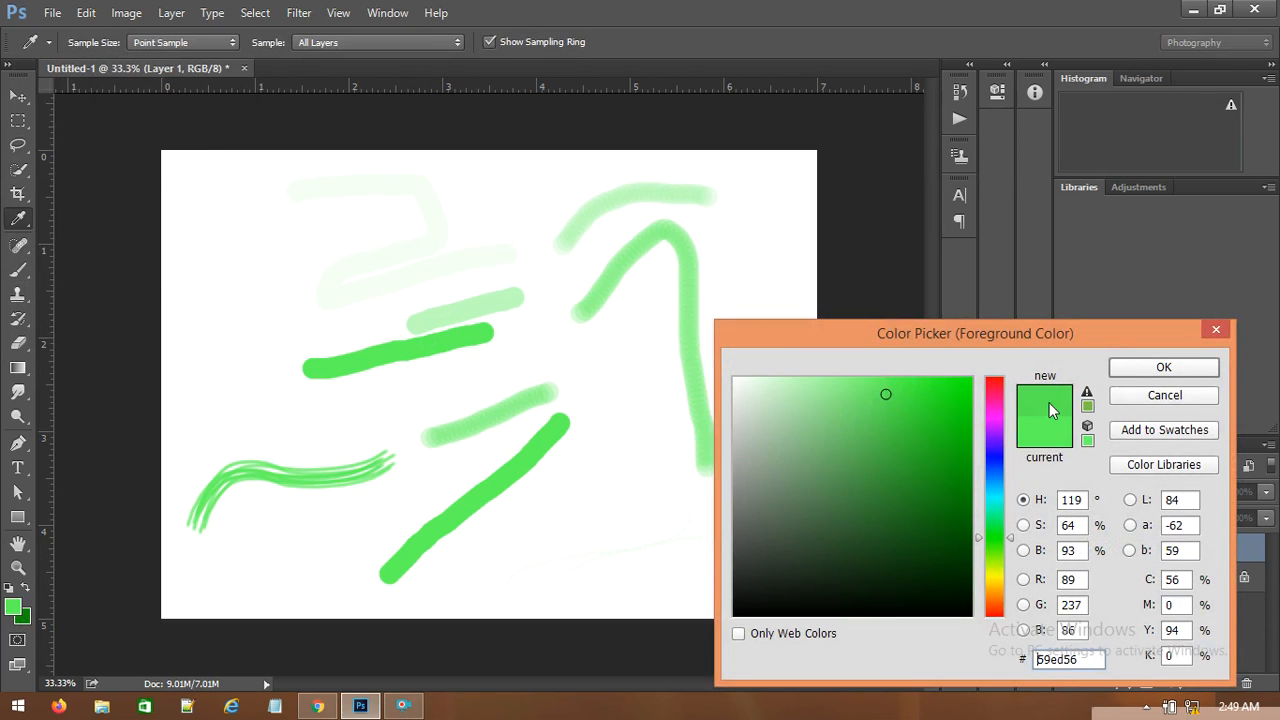
left_click(1160, 368)
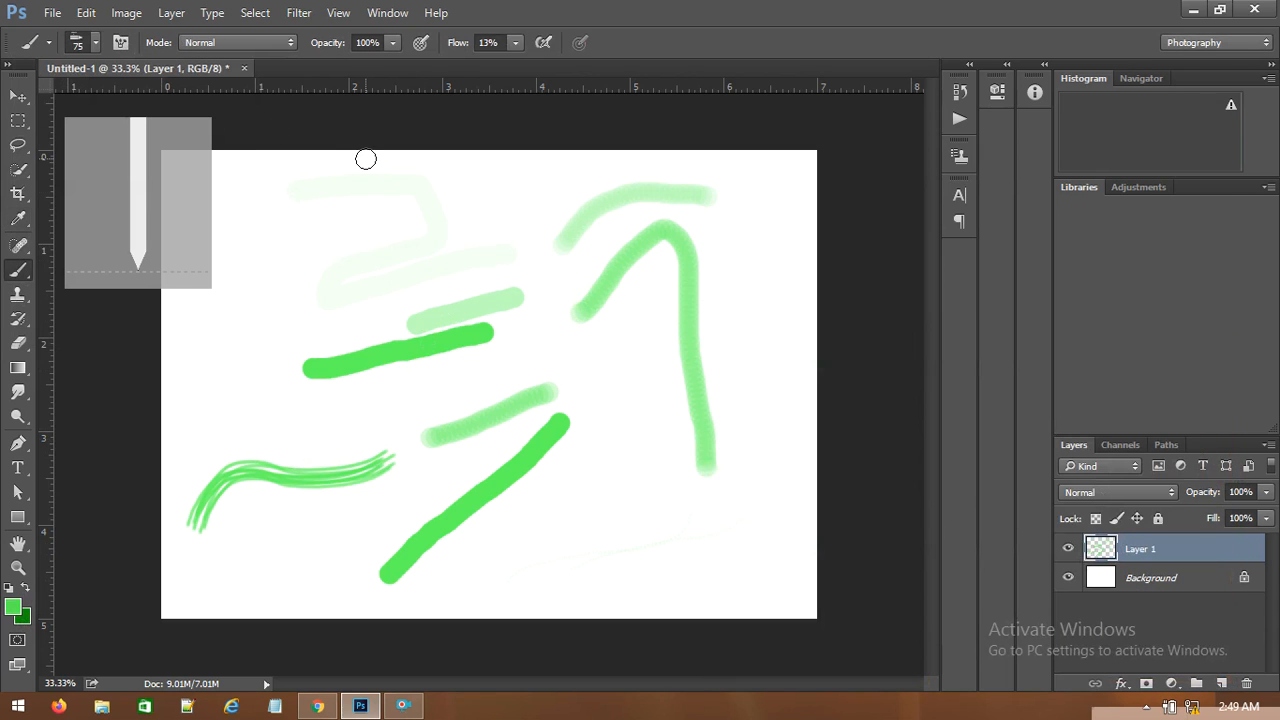
left_click(94, 47)
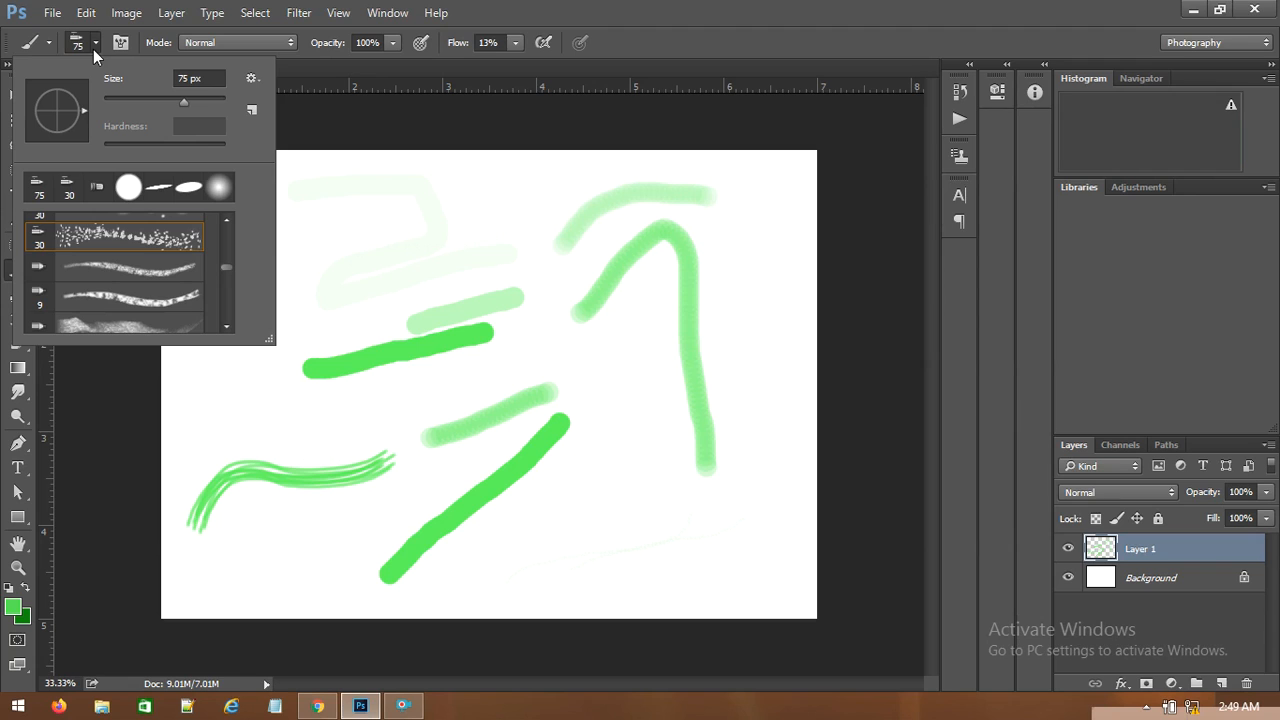
scroll(97, 263, "up", 5)
scroll(97, 263, "up", 5)
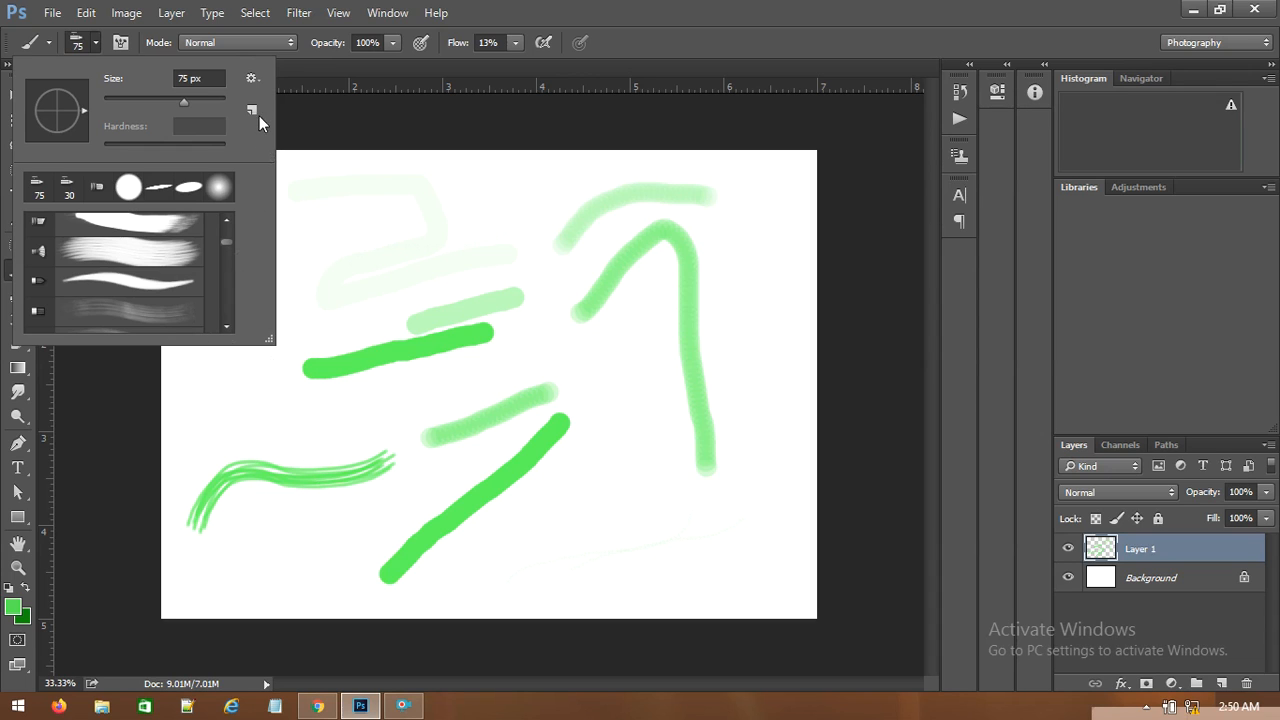
left_click(220, 42)
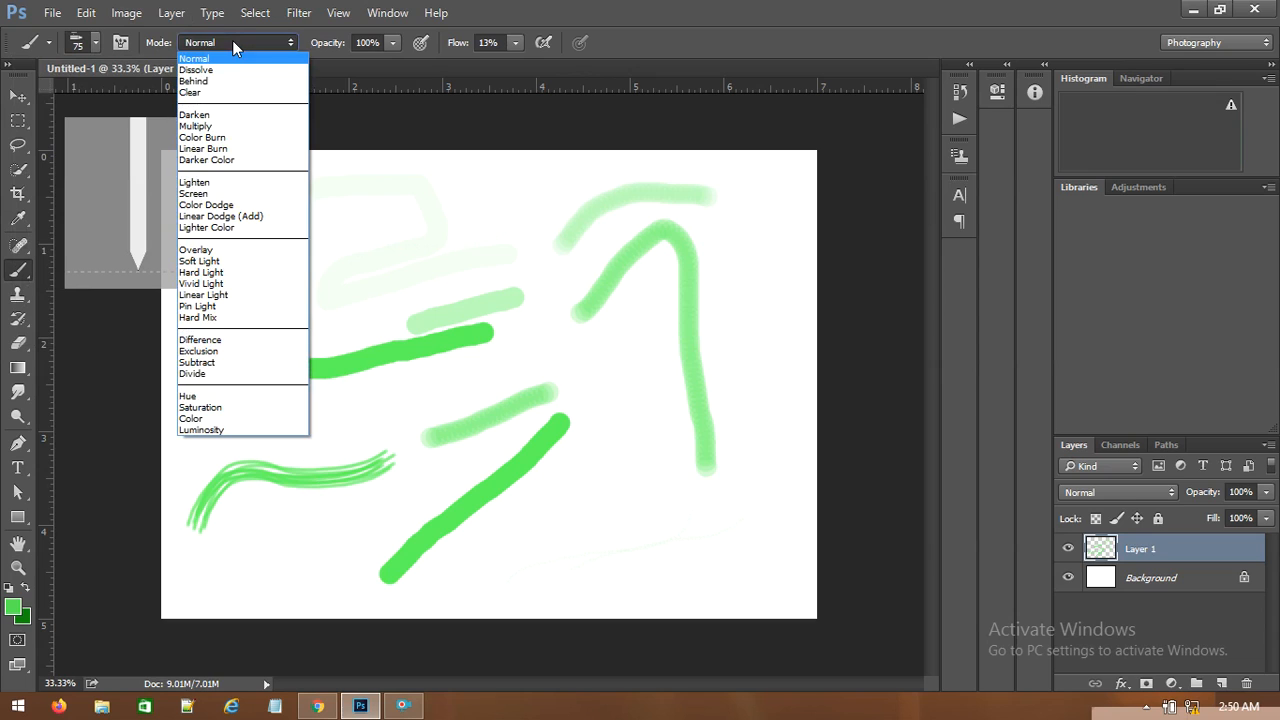
left_click(392, 195)
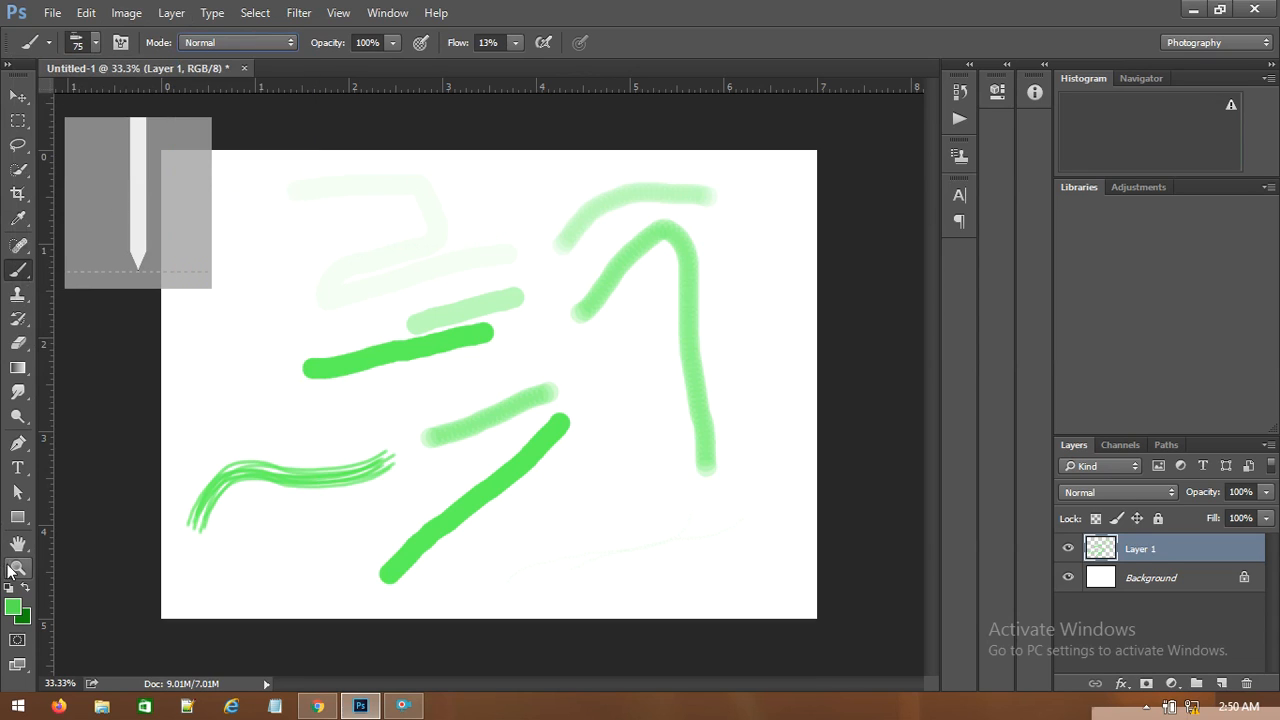
Choose the second hard round brush preset and paint a wavy stroke above the bristle stroke.
left_click(96, 41)
scroll(215, 253, "up", 5)
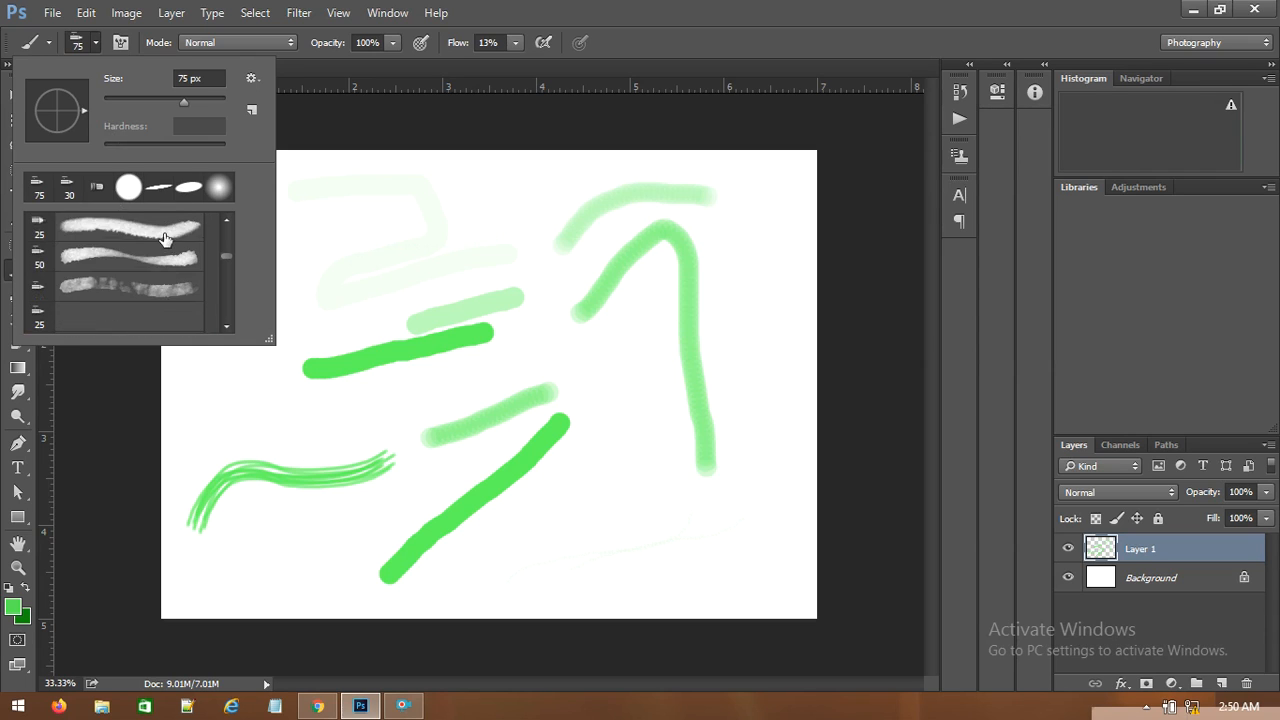
left_click_drag(232, 256, 237, 222)
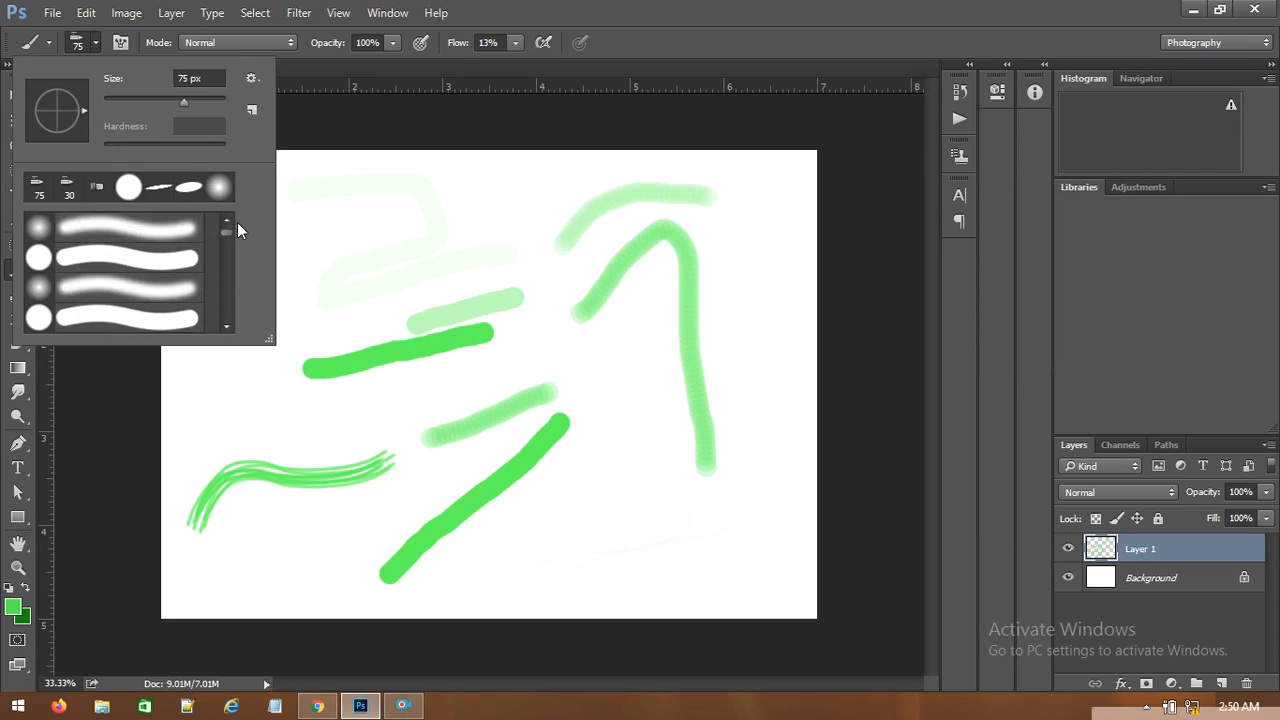
left_click(89, 310)
mouse_move(225, 440)
left_mouse_down()
mouse_move(253, 420)
mouse_move(440, 388)
left_mouse_up()
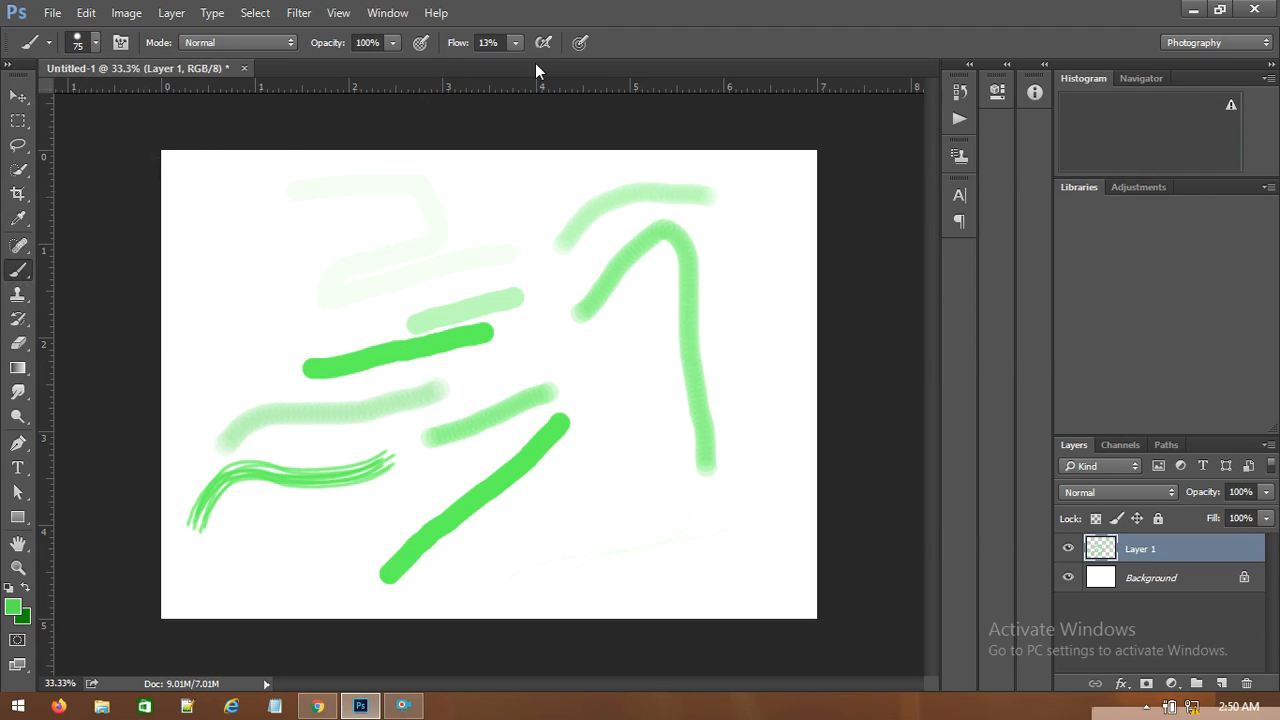
Set the brush flow to 100% and undo all the painted strokes on Layer 1.
left_click(515, 43)
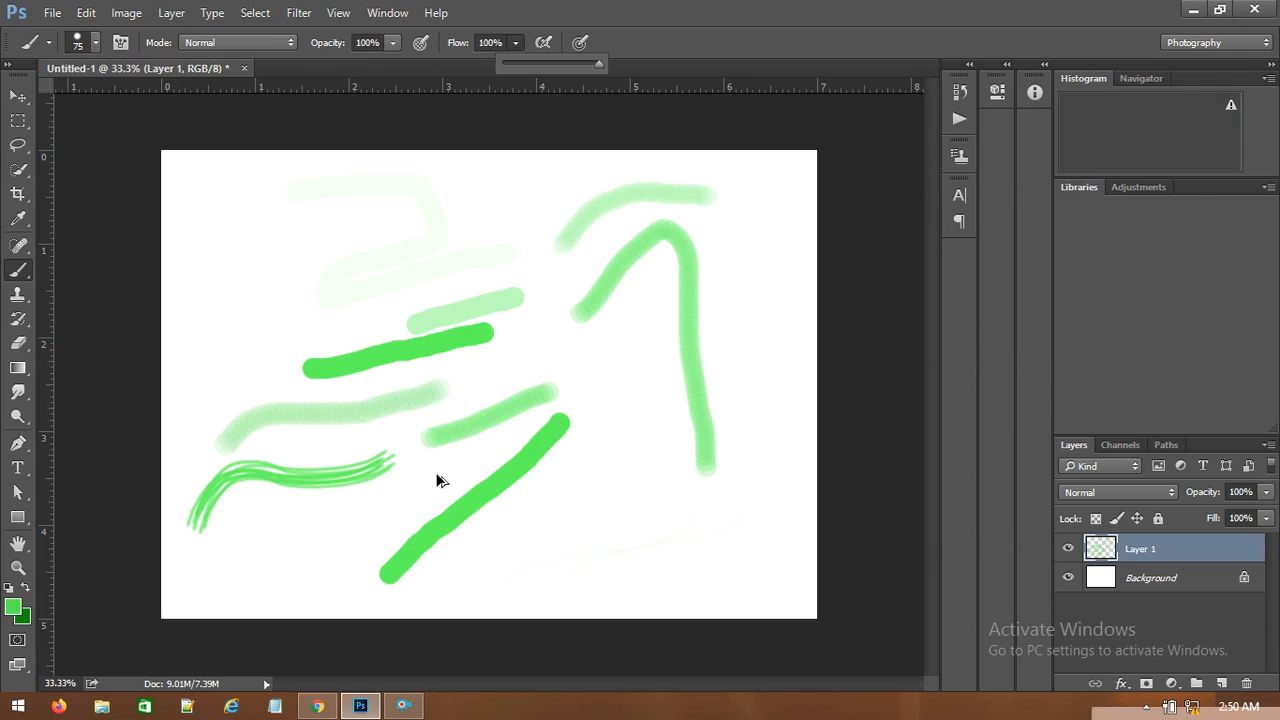
key("ctrl+z")
key("ctrl+alt+z")
key("ctrl+alt+z")
key("ctrl+alt+z")
key("ctrl+alt+z")
key("ctrl+alt+z")
key("ctrl+alt+z")
key("ctrl+alt+z")
key("ctrl+alt+z")
key("ctrl+alt+z")
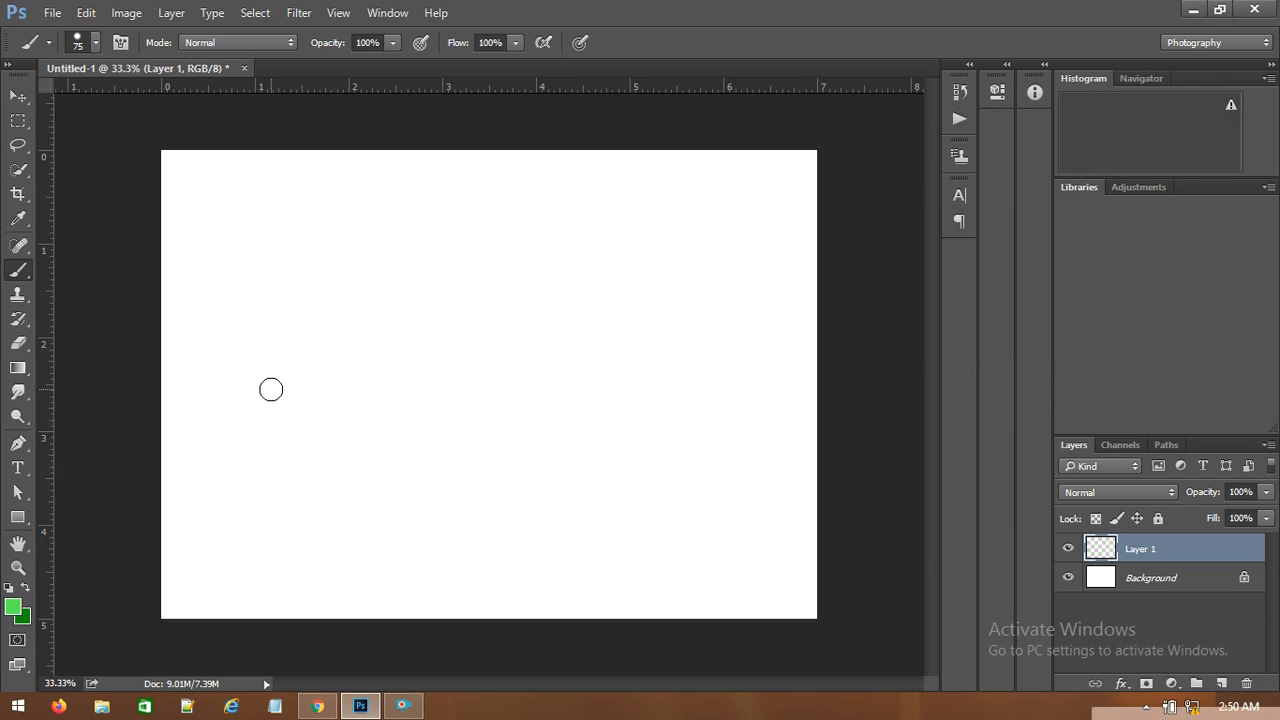
Paint a long, nearly horizontal green stroke across the canvas and set the foreground colour to pink ff0096.
mouse_move(235, 323)
left_mouse_down()
mouse_move(672, 333)
mouse_move(733, 314)
left_mouse_up()
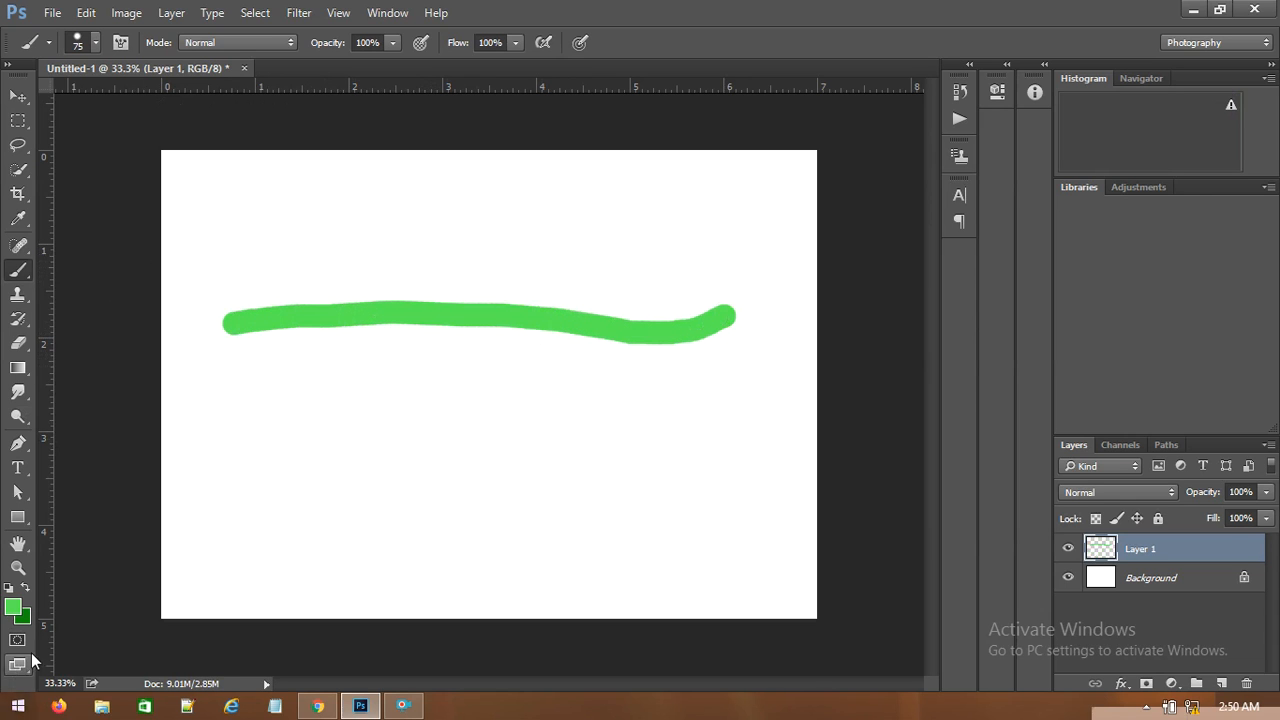
left_click(13, 607)
left_click(993, 401)
left_click_drag(943, 393, 980, 378)
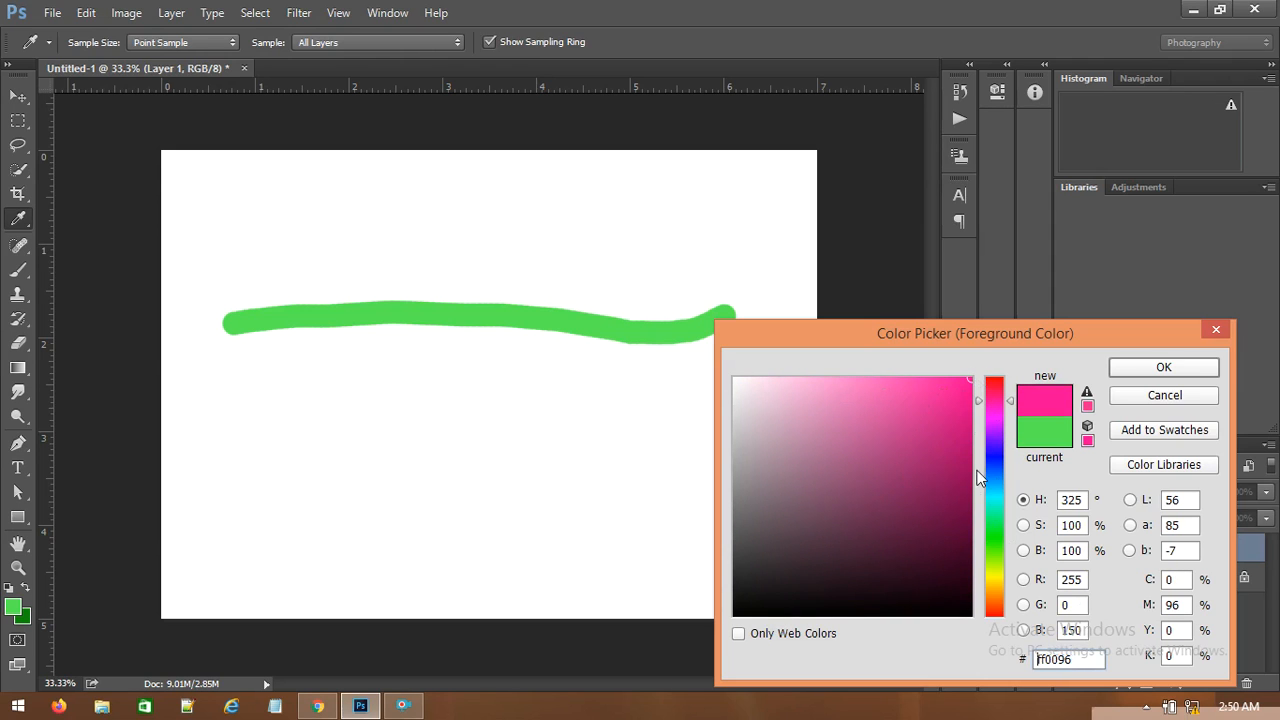
left_click(1143, 368)
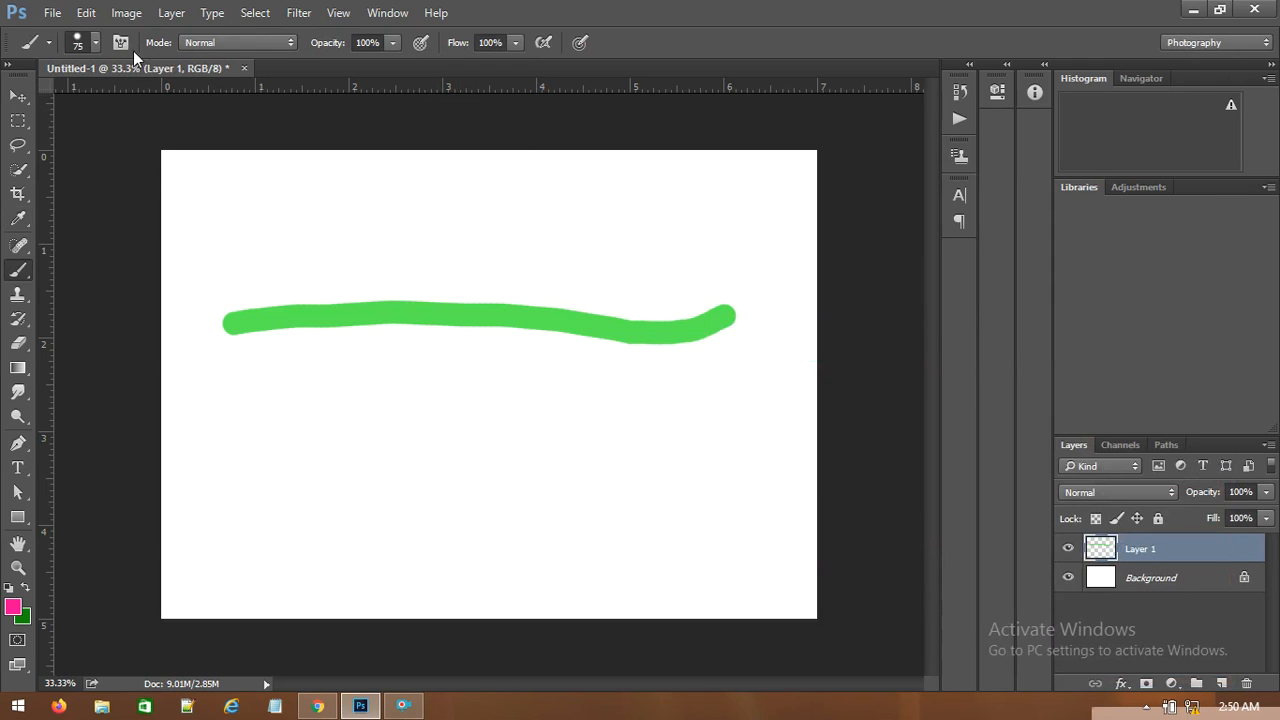
Set the brush blending mode to Behind and paint three diagonal pink strokes crossing the green line.
left_click(225, 42)
left_click(221, 84)
mouse_move(272, 270)
left_mouse_down()
mouse_move(374, 326)
mouse_move(481, 415)
left_mouse_up()
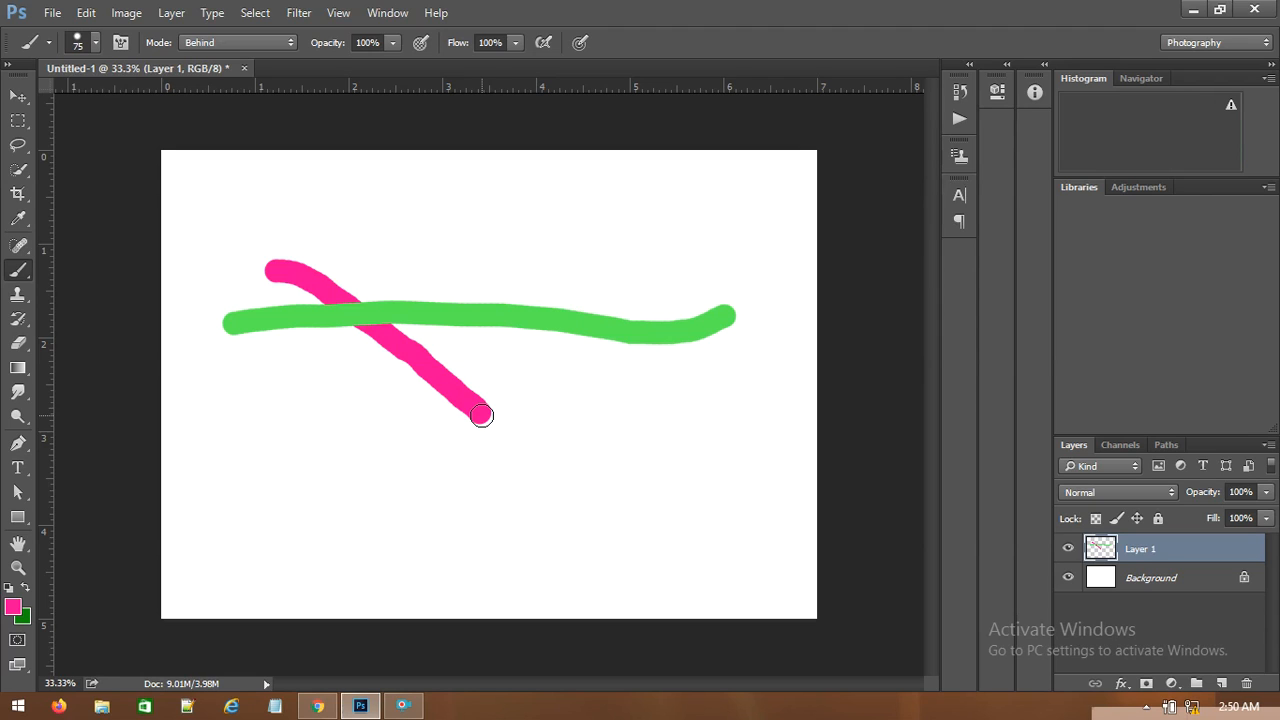
mouse_move(444, 224)
left_mouse_down()
mouse_move(591, 480)
mouse_move(598, 456)
left_mouse_up()
left_click_drag(664, 285, 456, 471)
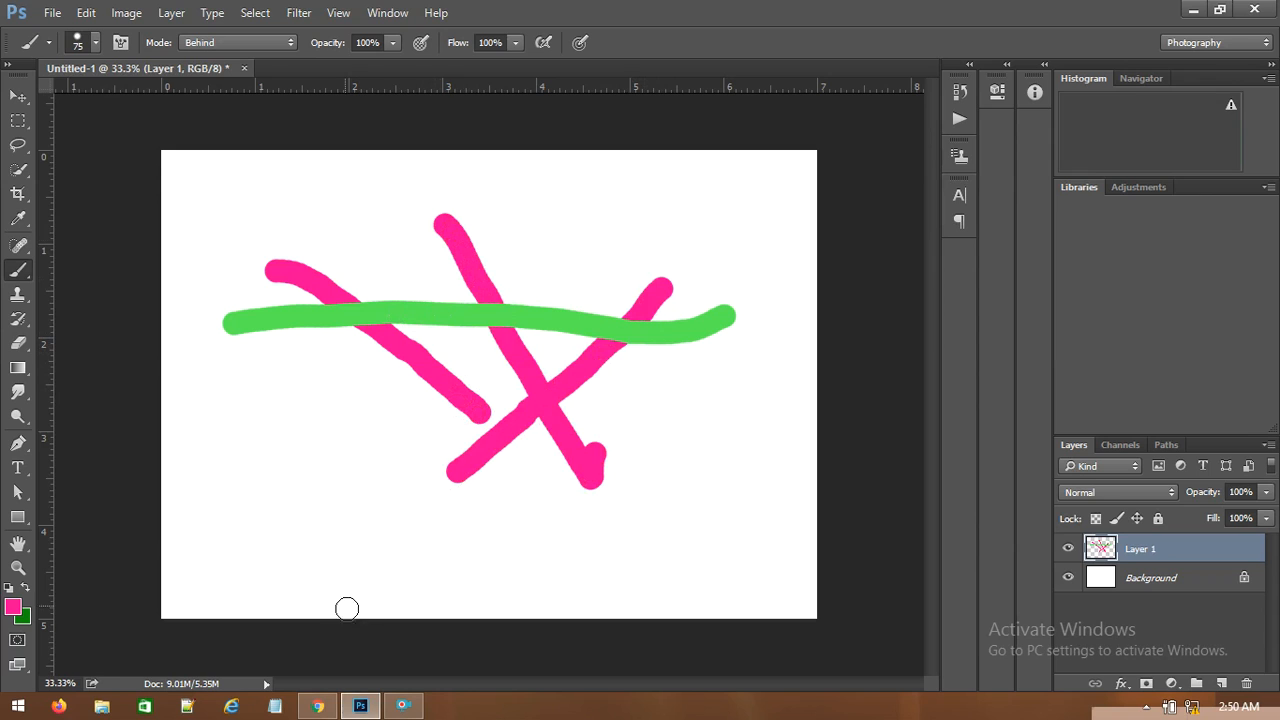
Set the brush blending mode to Dissolve and paint two more diagonal pink strokes across the green line.
left_click(292, 45)
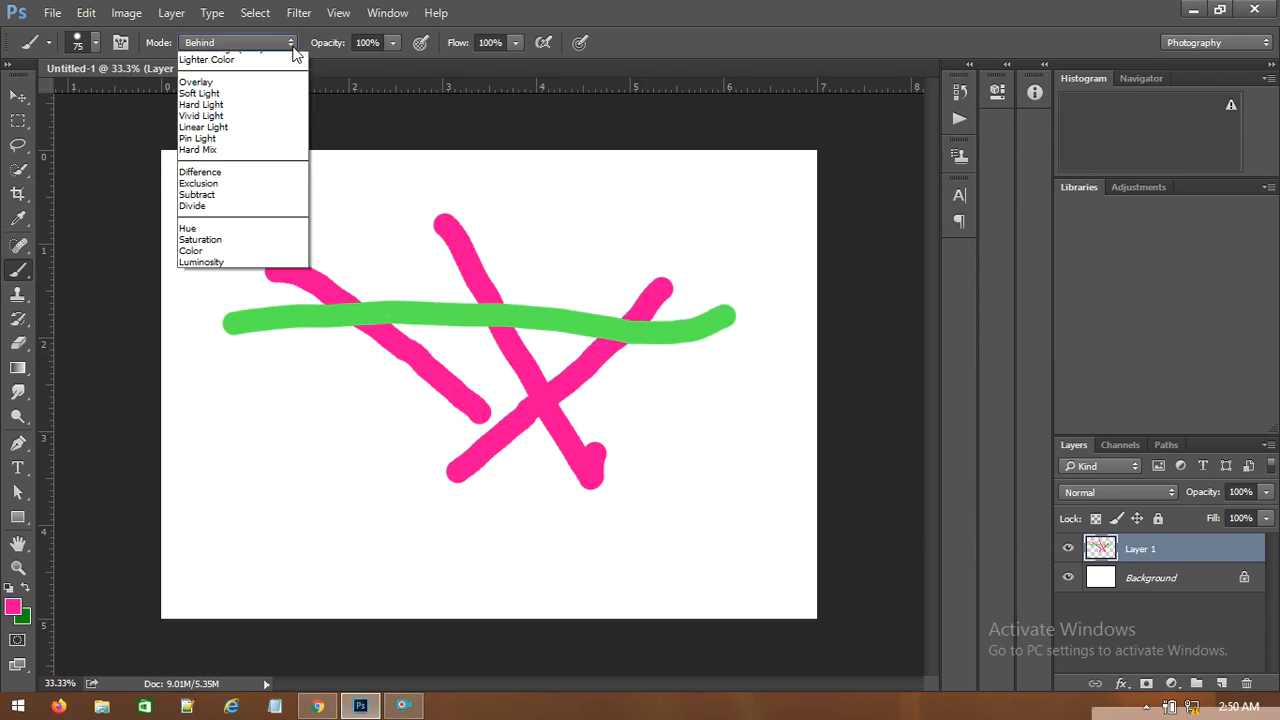
left_click(240, 76)
mouse_move(329, 195)
left_mouse_down()
mouse_move(440, 363)
mouse_move(487, 408)
left_mouse_up()
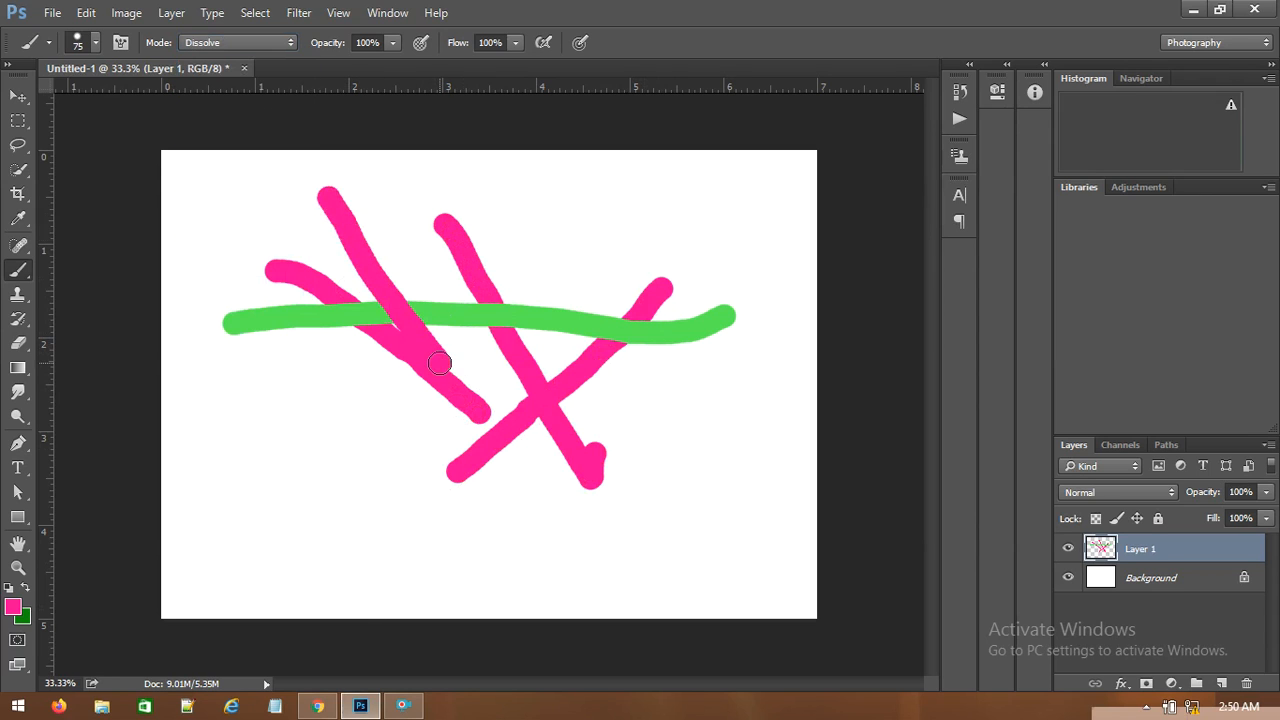
left_click_drag(622, 272, 478, 390)
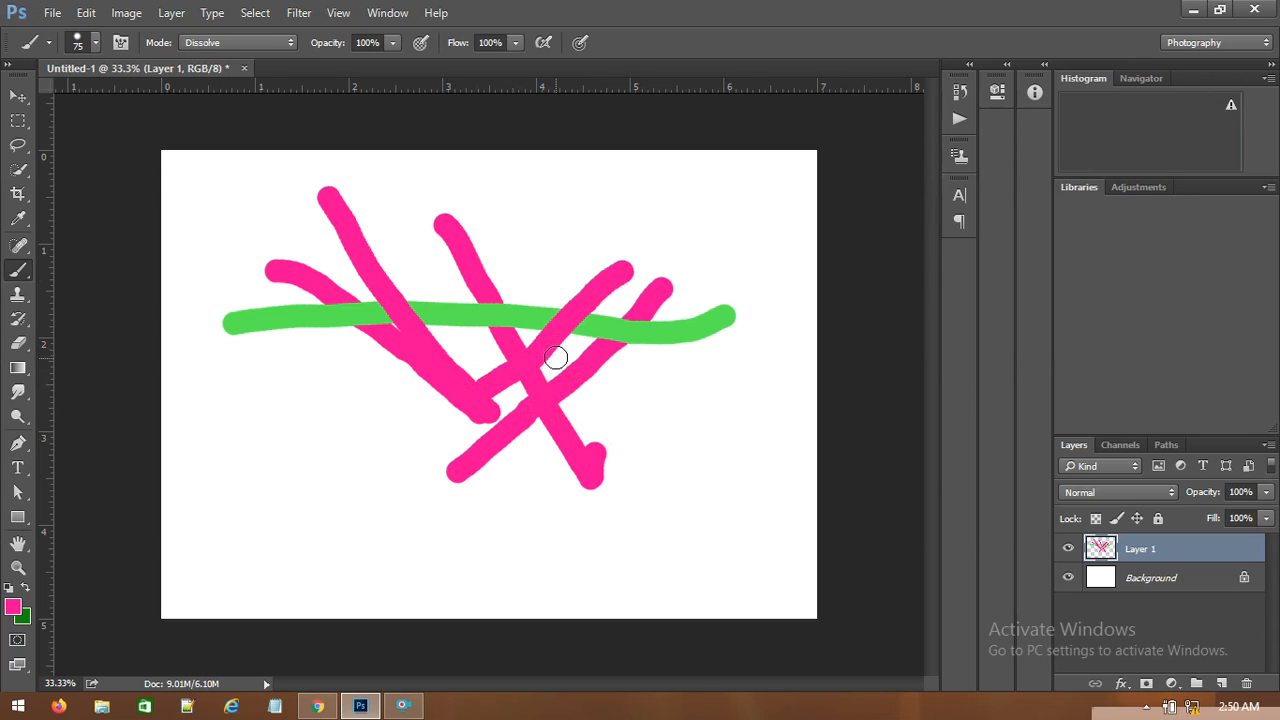
Inspect the edges of the Dissolve strokes up close and undo all the green and pink strokes on Layer 1.
scroll(556, 352, "up", 5)
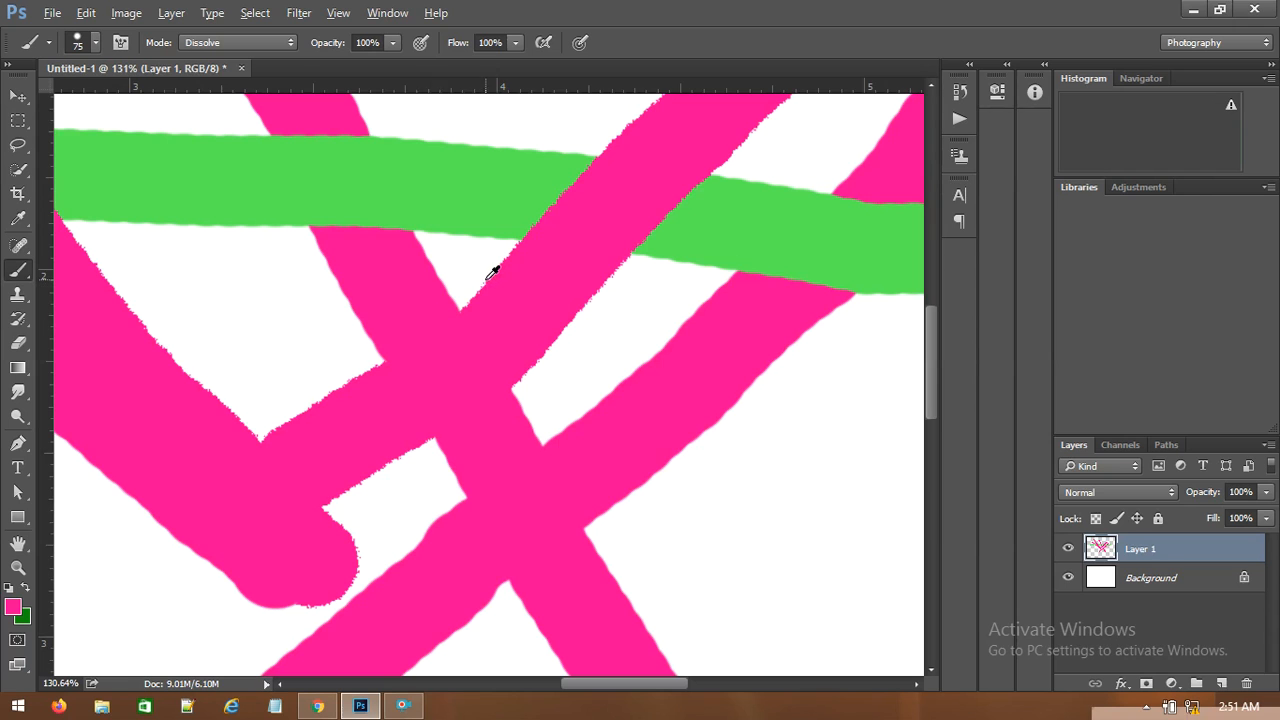
scroll(486, 422, "down", 5)
scroll(484, 429, "down", 3)
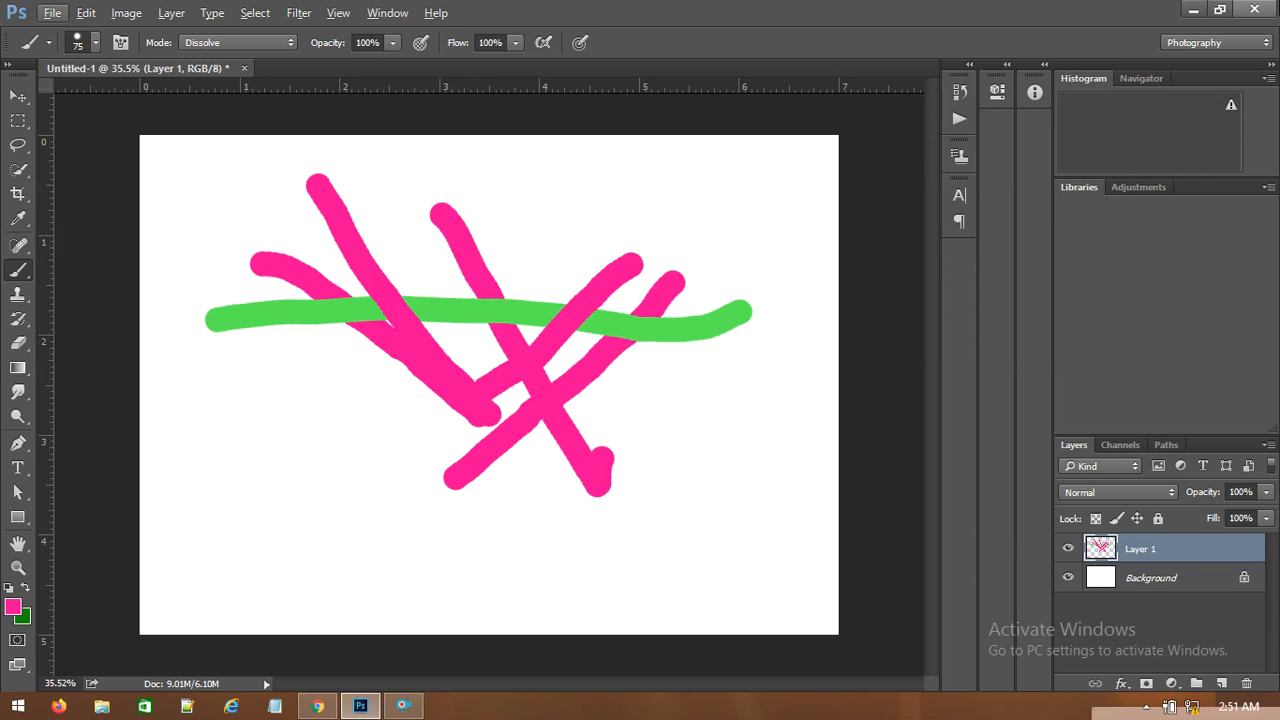
key("ctrl+alt+z")
key("ctrl+alt+z")
key("ctrl+alt+z")
key("ctrl+alt+z")
key("ctrl+alt+z")
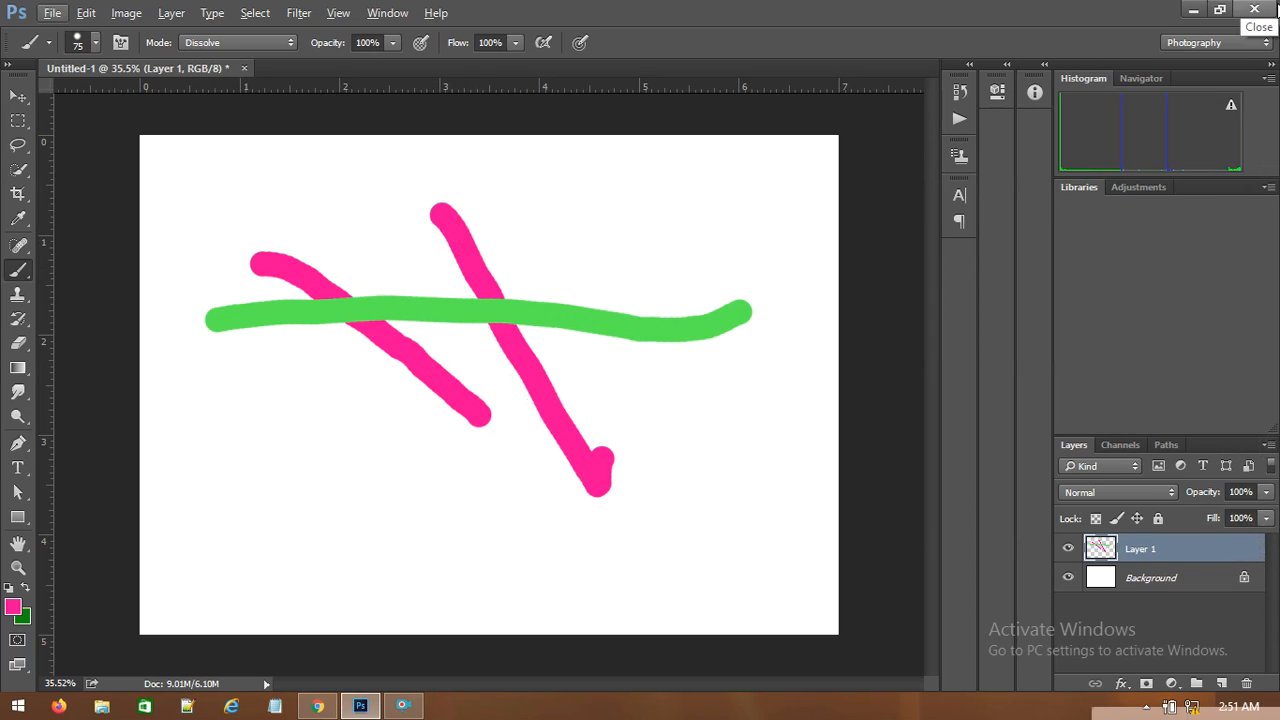
key("ctrl+alt+z")
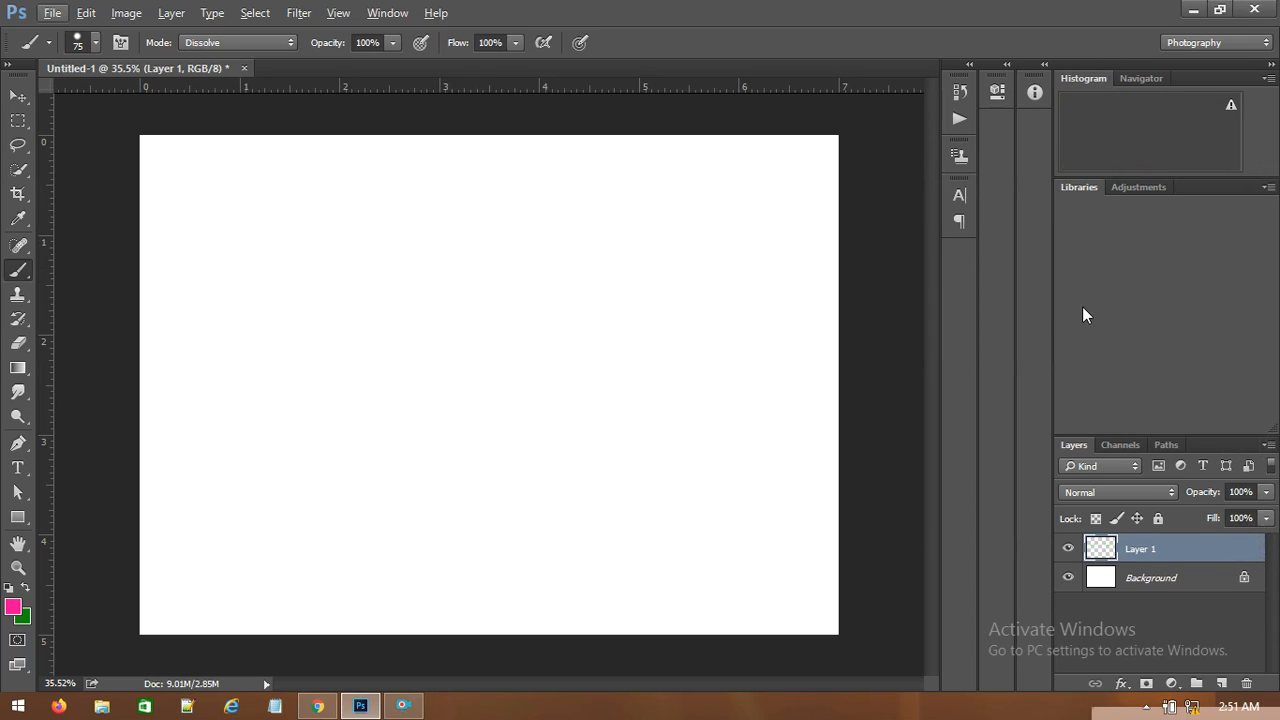
Open the full brush settings, turn off Shape Dynamics and Smoothing, and set the brush size to 27 px.
left_click(369, 15)
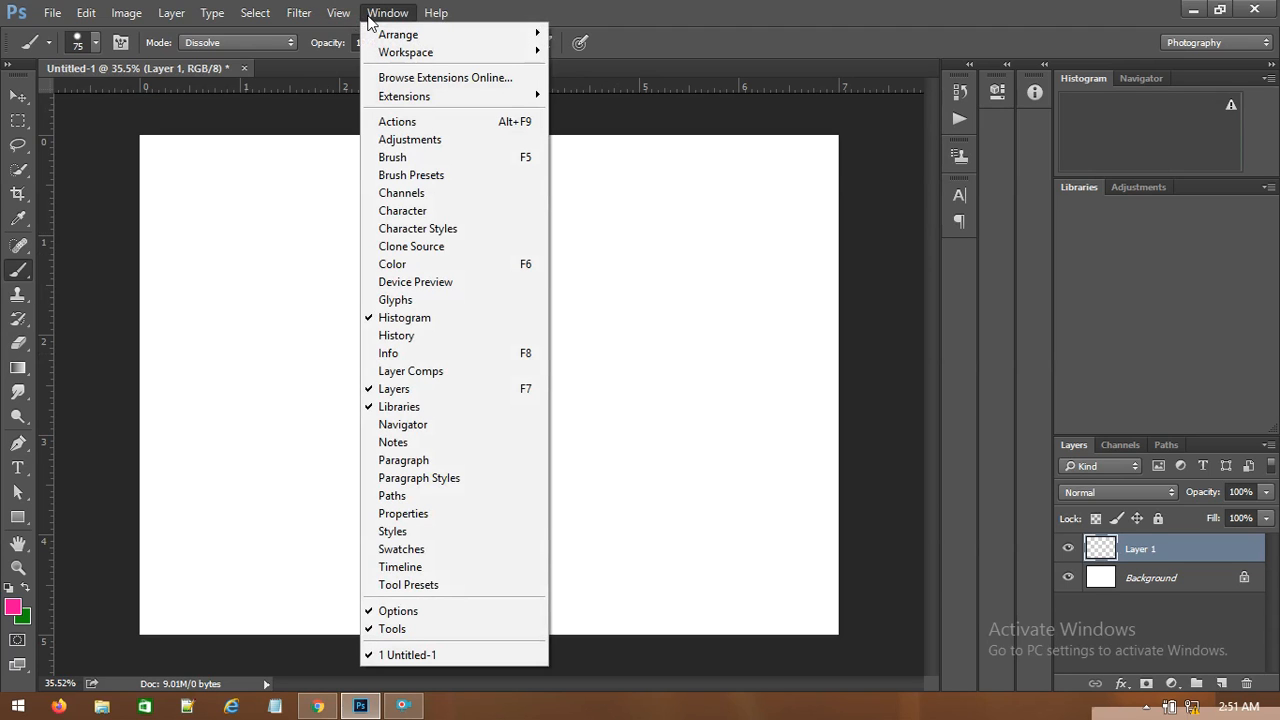
left_click(422, 159)
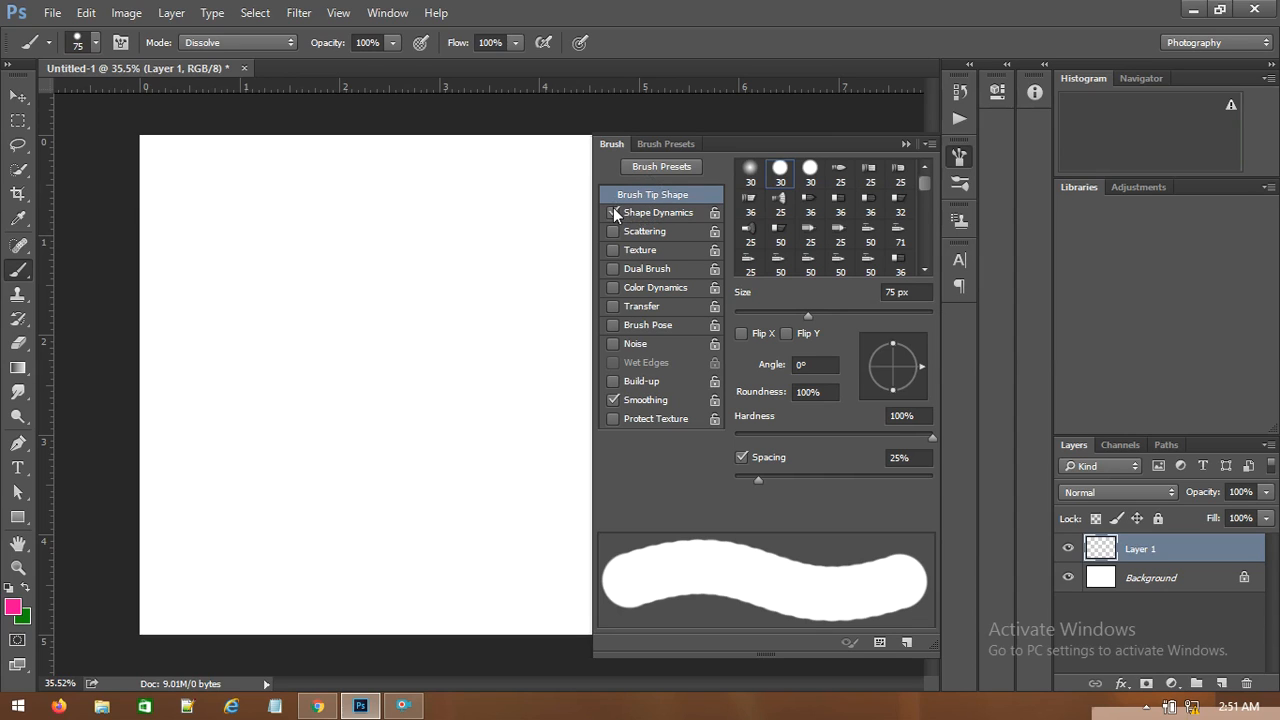
left_click(613, 400)
mouse_move(807, 315)
left_mouse_down()
mouse_move(838, 313)
mouse_move(730, 315)
left_mouse_up()
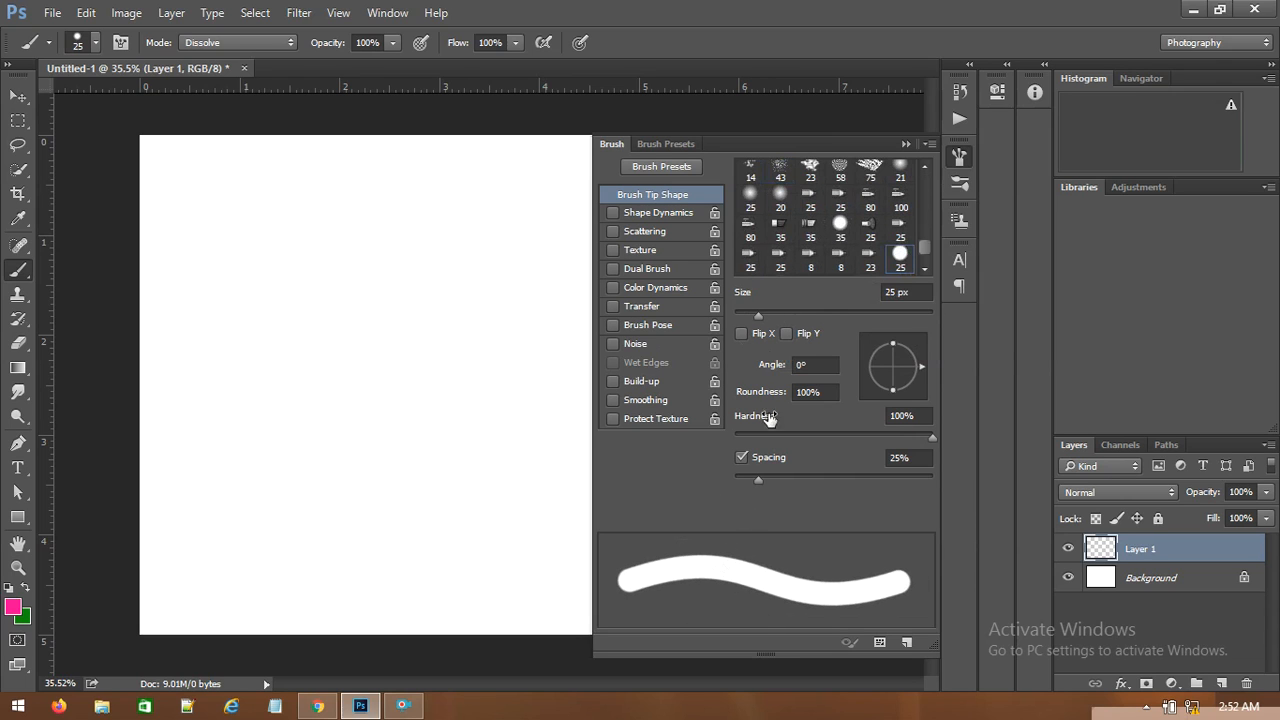
left_click(759, 320)
mouse_move(759, 320)
left_mouse_down()
mouse_move(817, 308)
mouse_move(760, 317)
left_mouse_up()
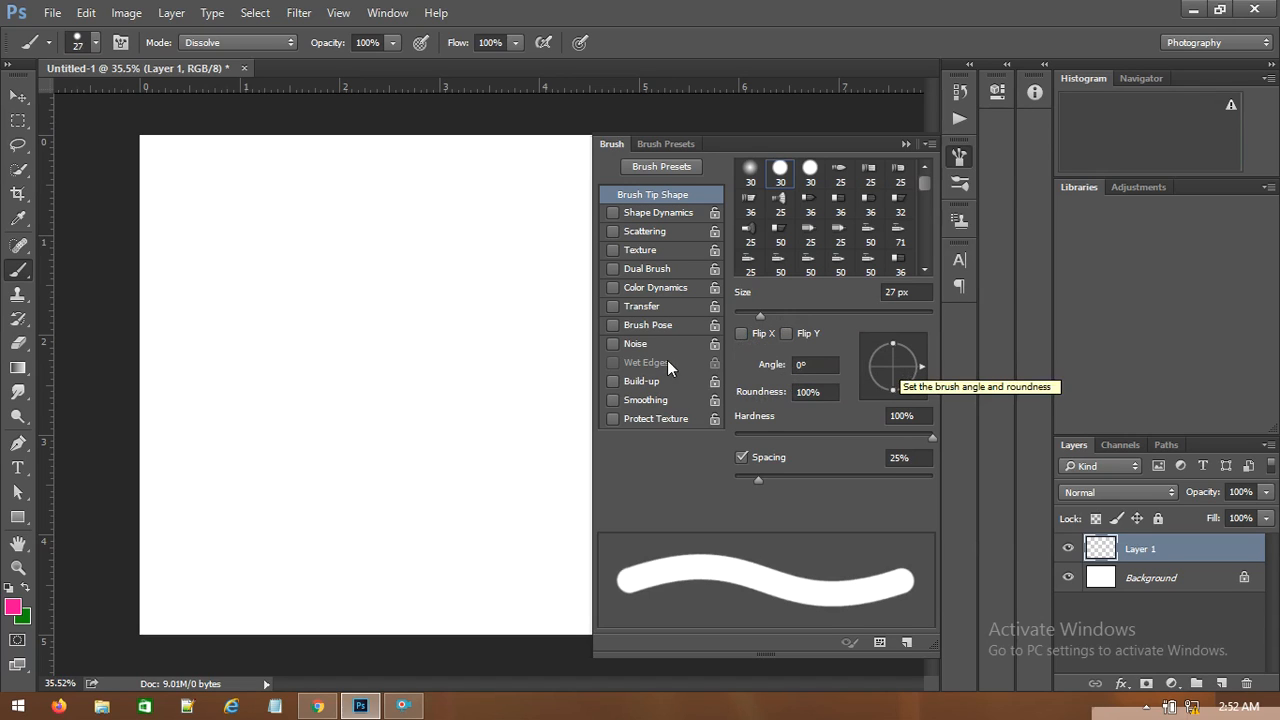
Set the brush tip angle to 90° and flatten the tip to 32% roundness.
left_click(805, 364)
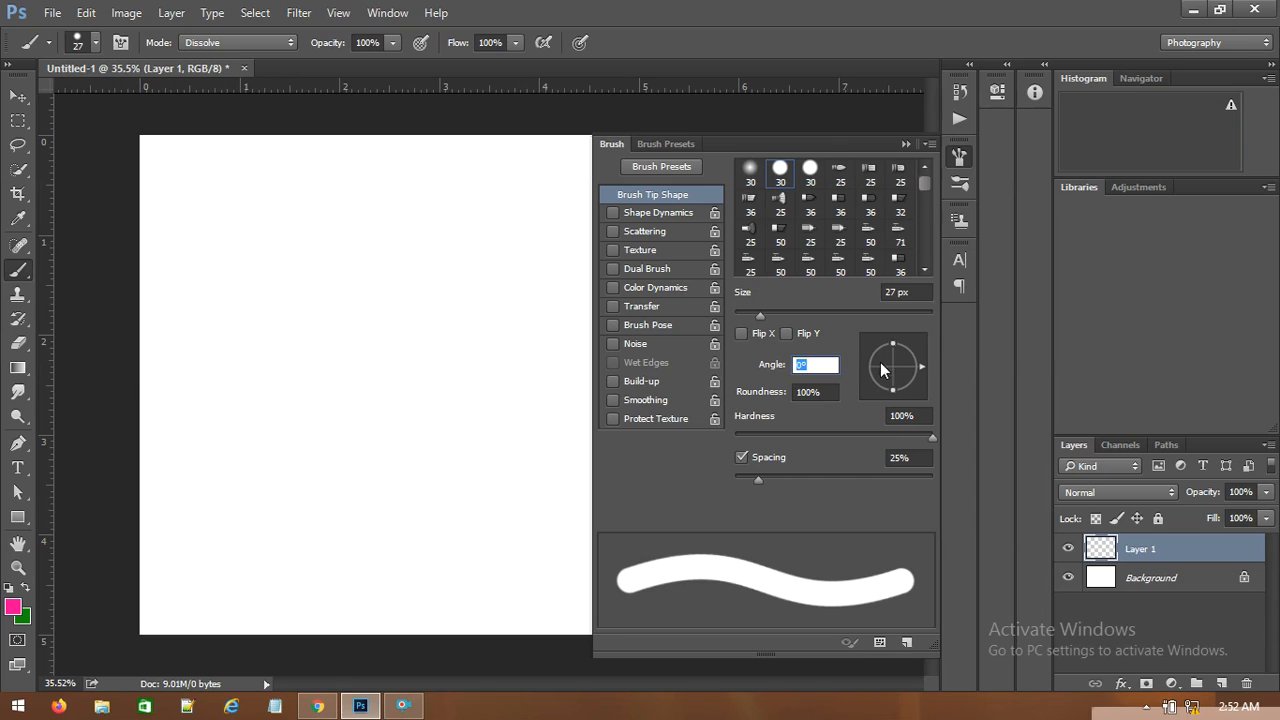
type("90")
key("Return")
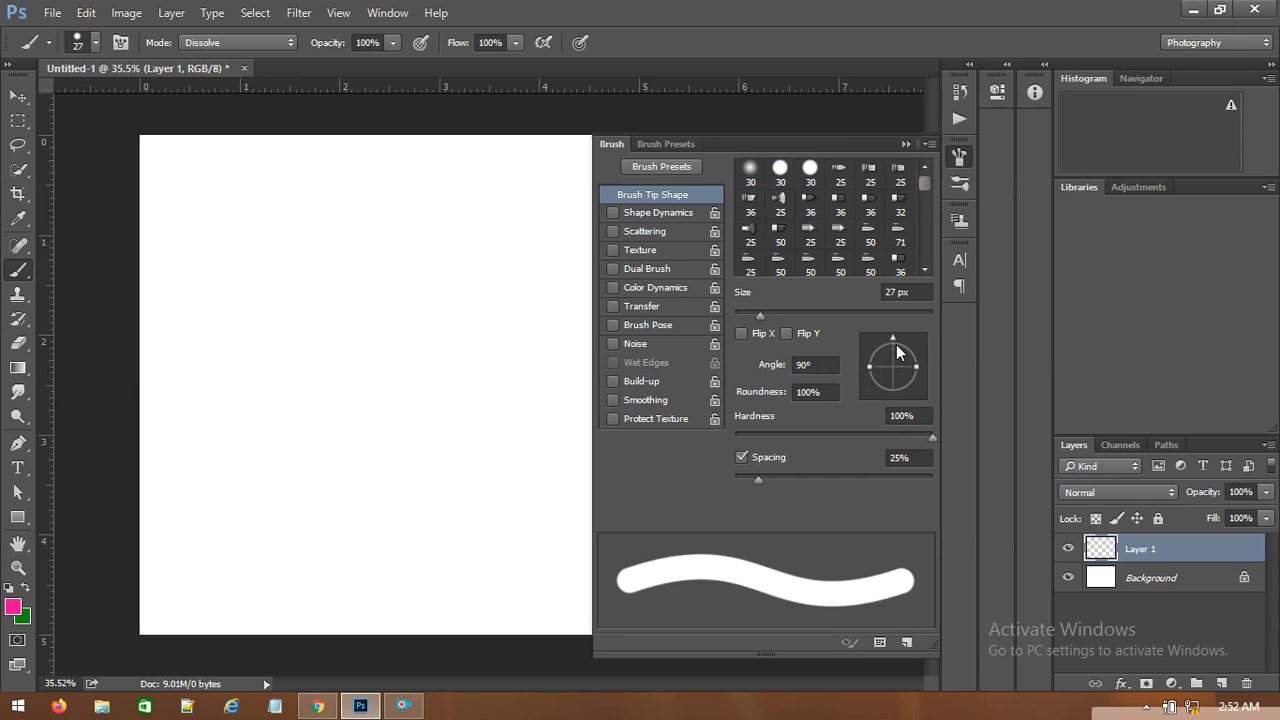
left_click_drag(912, 363, 901, 371)
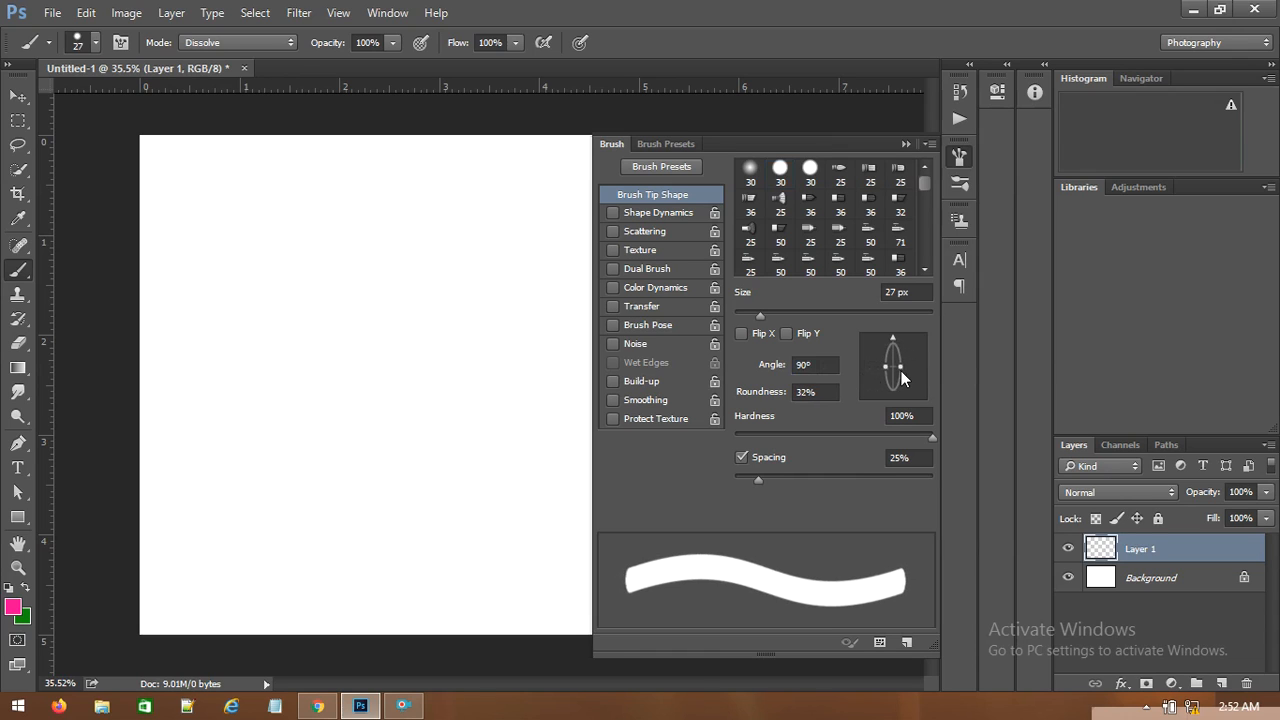
Set the tip angle to 0°, paint a thin horizontal stroke, and paint a second one above it at 83 px.
left_click_drag(815, 366, 788, 366)
type("0")
key("Return")
left_click_drag(229, 325, 408, 319)
left_click_drag(760, 316, 815, 316)
left_click_drag(243, 214, 410, 212)
Set the tip angle to 90° and paint a thick horizontal stroke in the lower part of the canvas.
left_click(820, 363)
type("90")
key("Return")
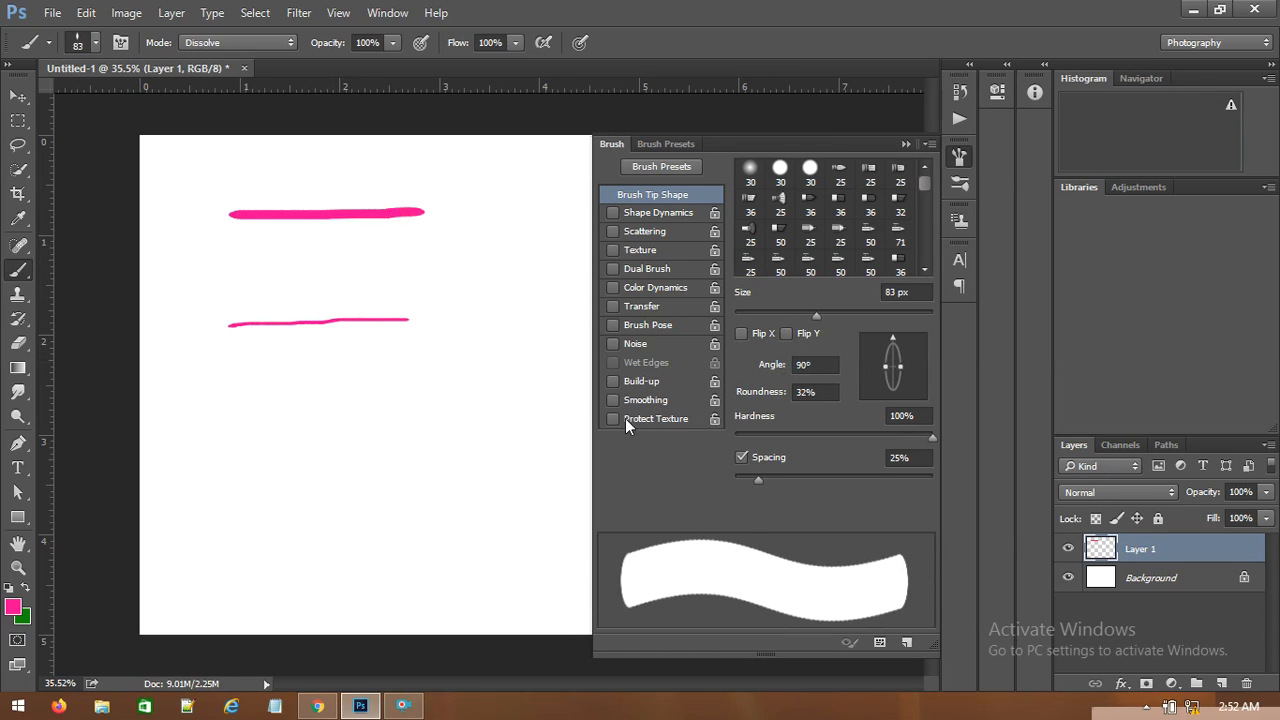
left_click_drag(201, 470, 456, 470)
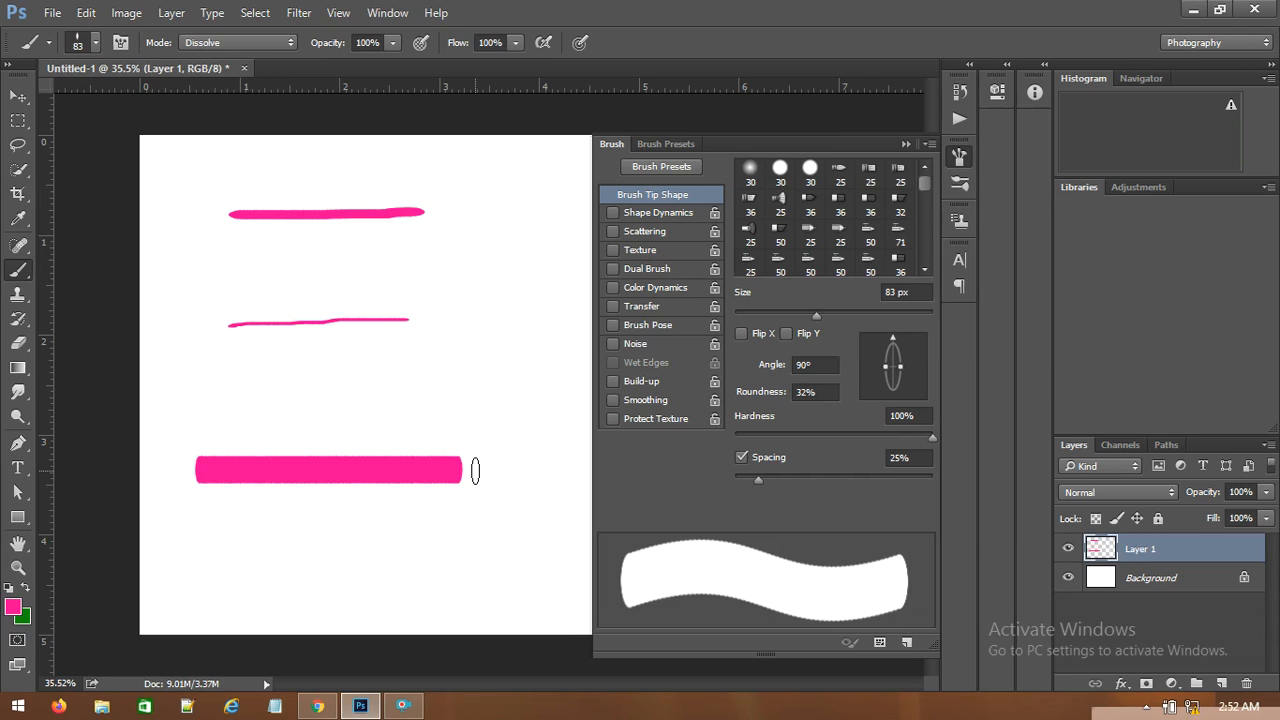
Set the tip angle to 45° and paint a slanted-end stroke above the thick horizontal one.
left_click(808, 364)
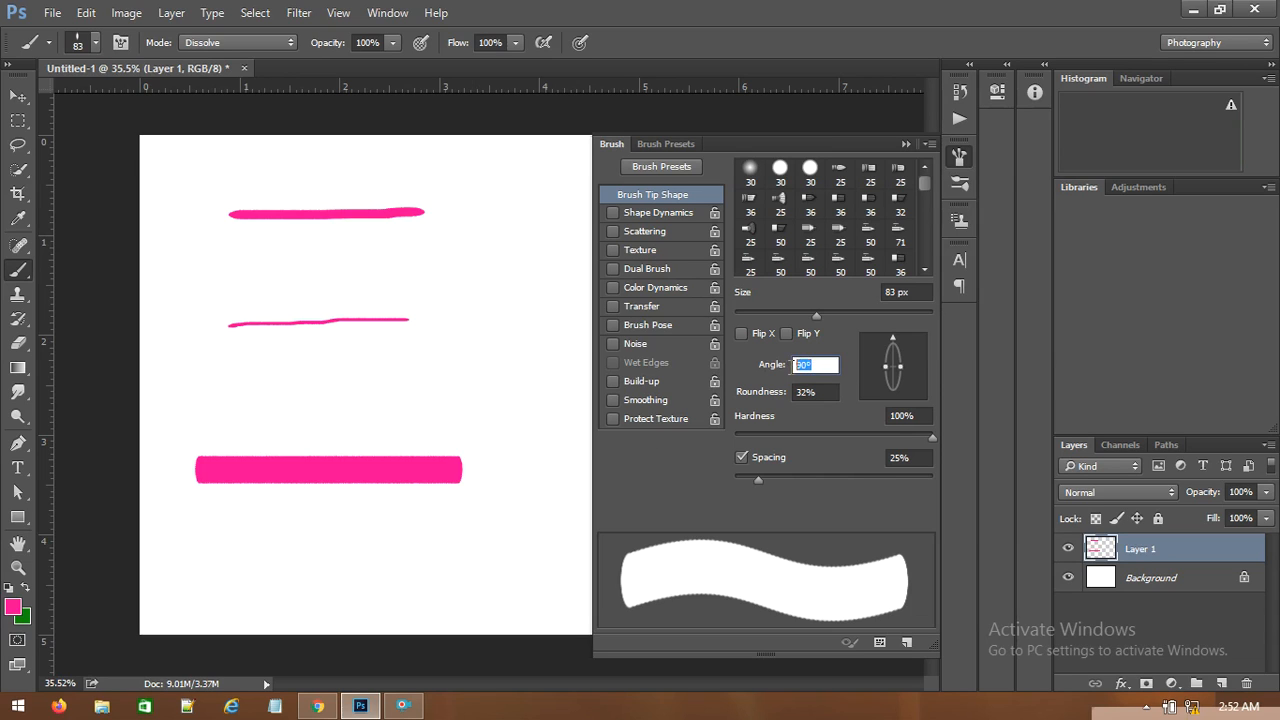
type("45")
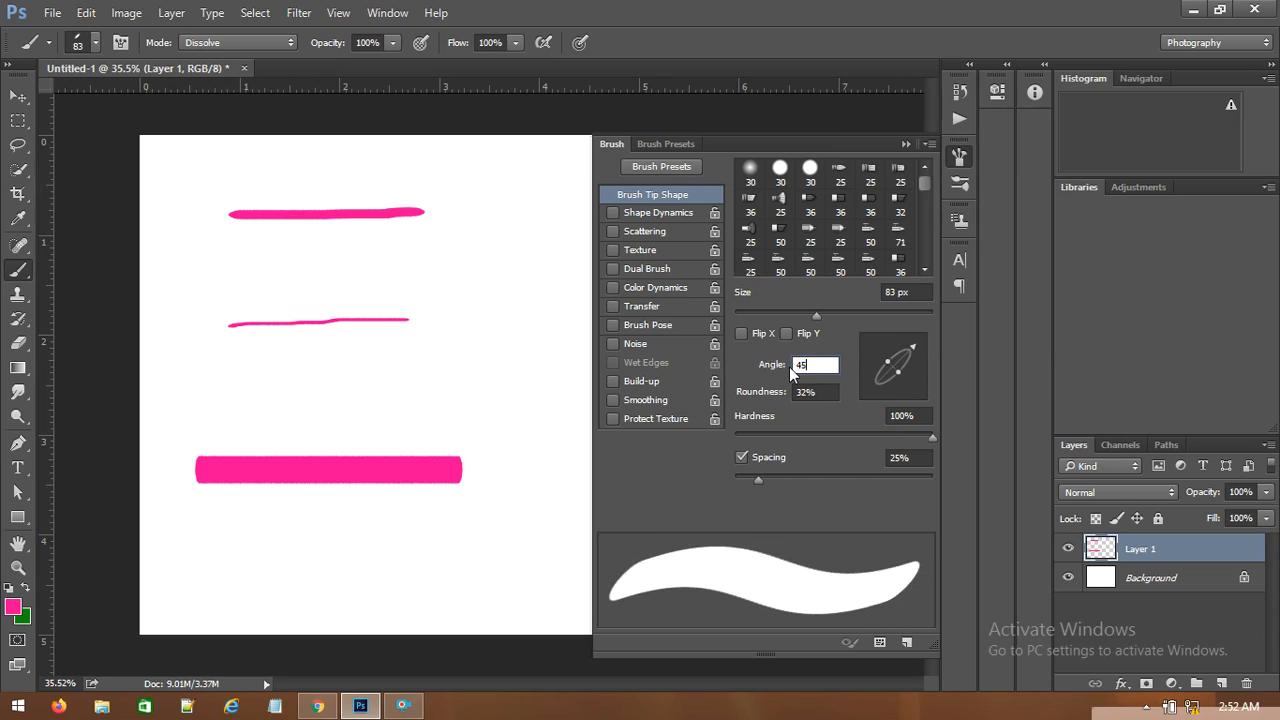
key("Return")
left_click_drag(235, 369, 491, 380)
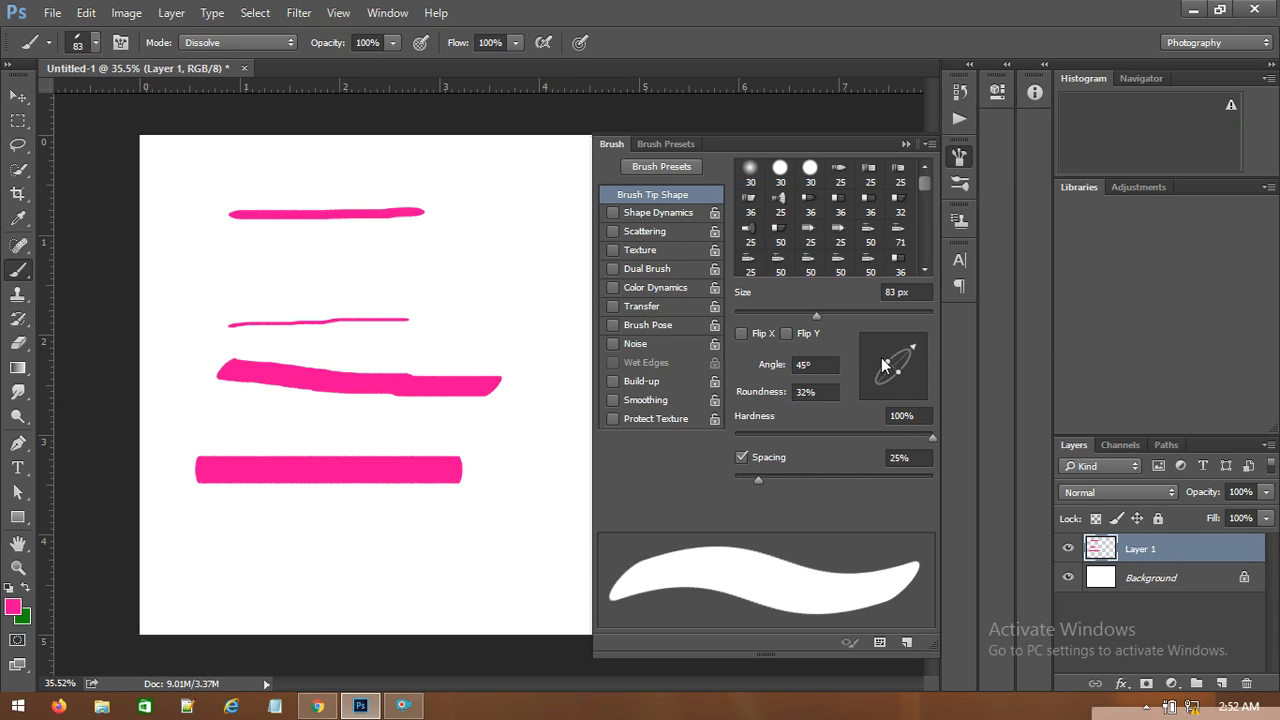
Restore the tip to 100% roundness at a 133° angle and paint a horizontal stroke between the two thin ones.
mouse_move(885, 366)
left_mouse_down()
mouse_move(857, 324)
mouse_move(885, 368)
left_mouse_up()
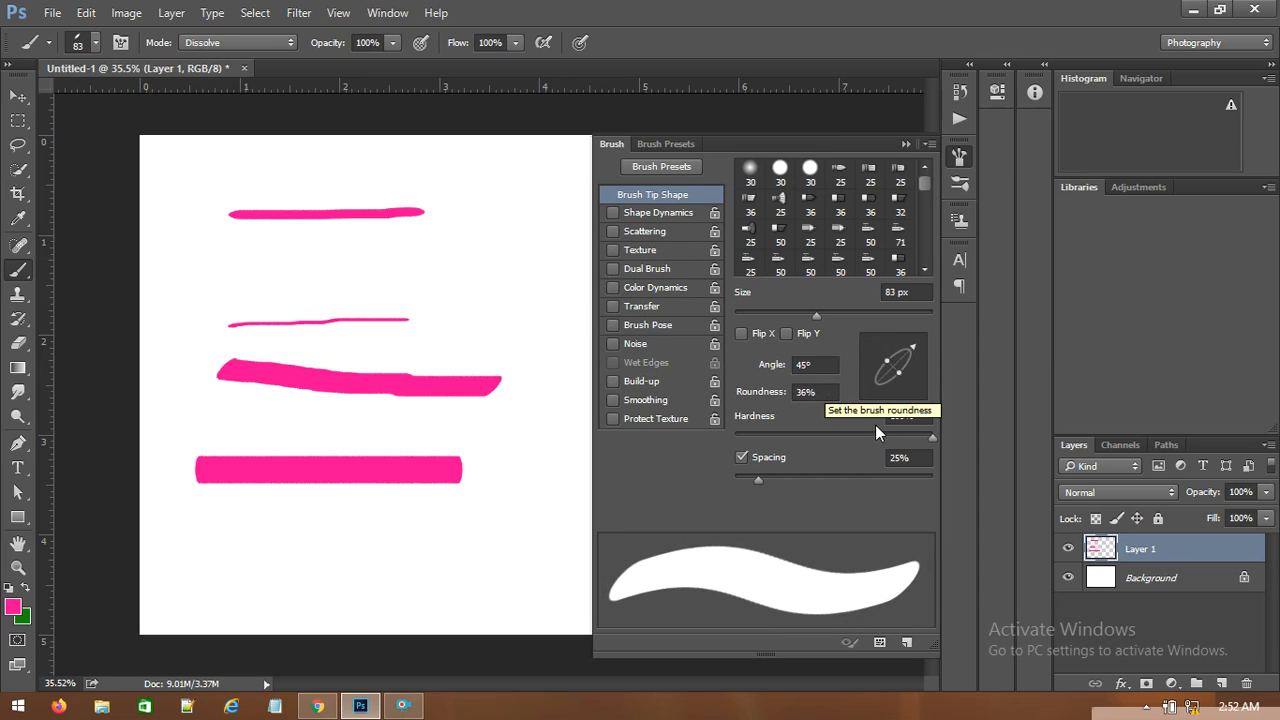
mouse_move(933, 441)
left_mouse_down()
mouse_move(858, 441)
mouse_move(972, 441)
left_mouse_up()
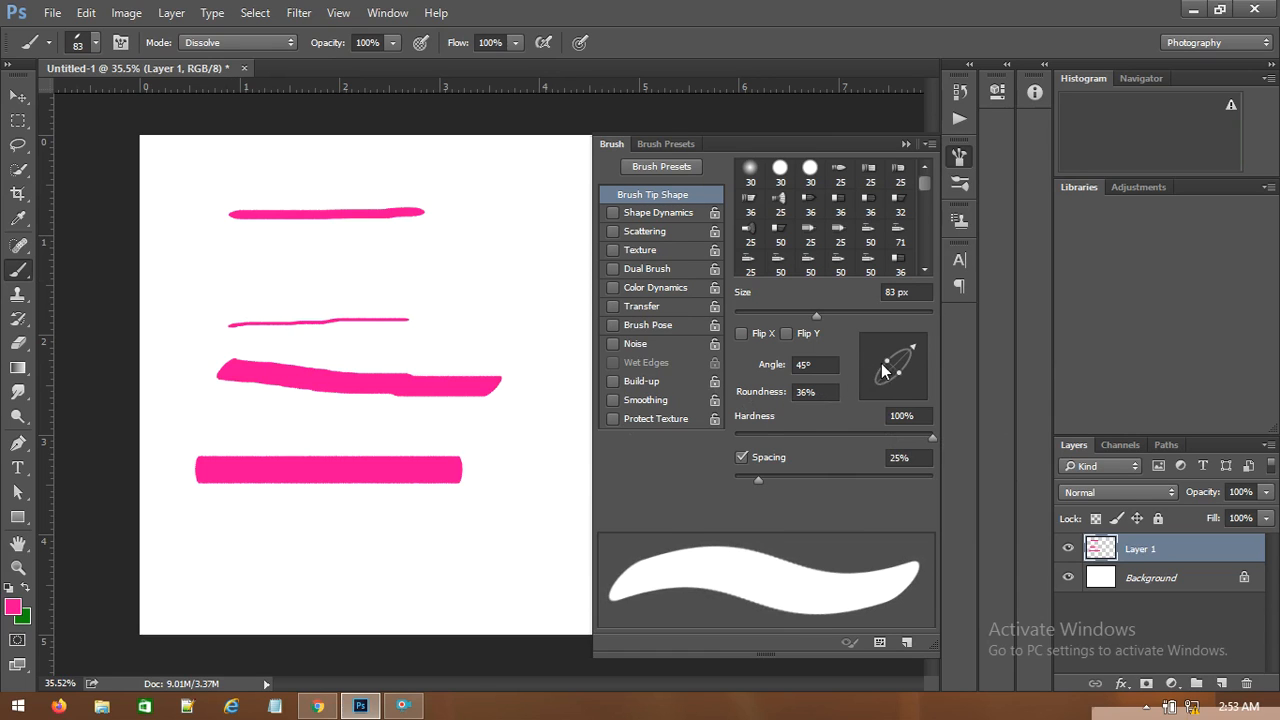
left_click_drag(887, 373, 842, 320)
left_click_drag(894, 356, 910, 328)
left_click_drag(183, 271, 439, 271)
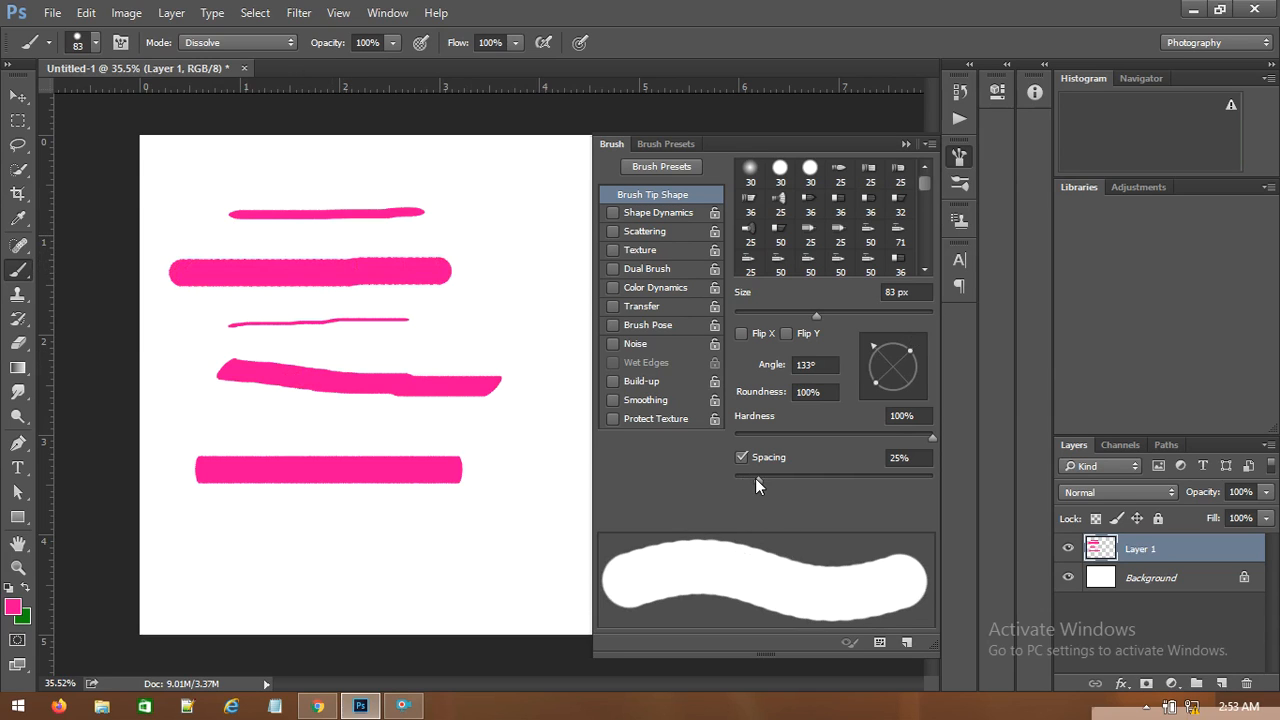
Set the brush spacing to 107% and paint a horizontal row of dots below the strokes and a vertical column beside them.
left_click_drag(756, 478, 837, 478)
left_click_drag(149, 555, 568, 555)
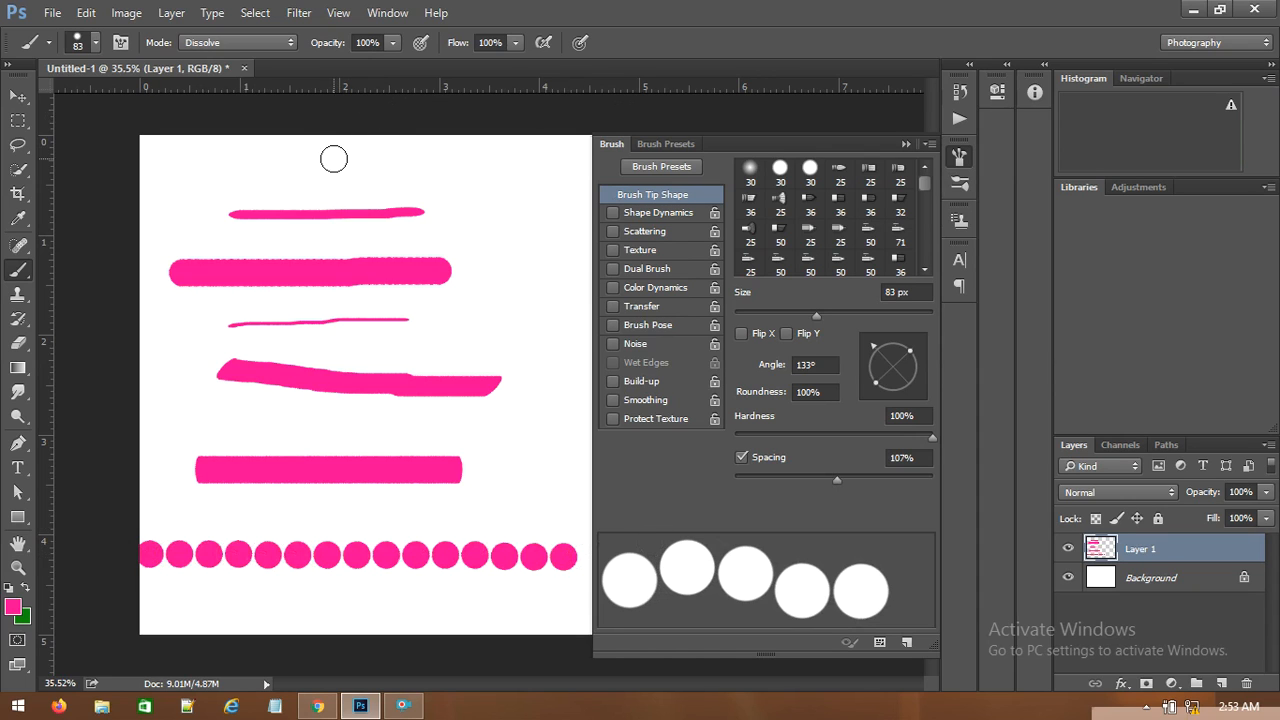
left_click(518, 150)
left_click_drag(520, 178, 528, 443)
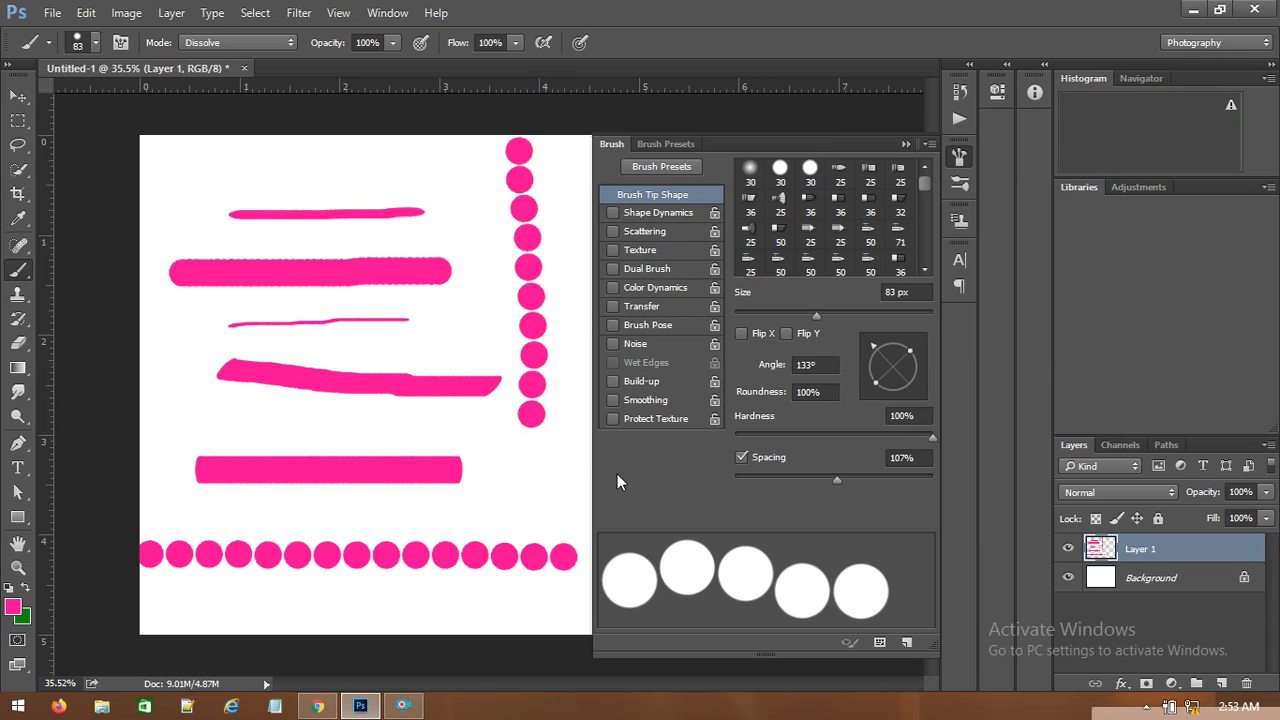
Paint a short overlapping dotted stroke near the canvas top at 74% spacing and another above the thick stroke at slightly tighter spacing.
left_click_drag(849, 481, 807, 481)
left_click_drag(159, 190, 302, 184)
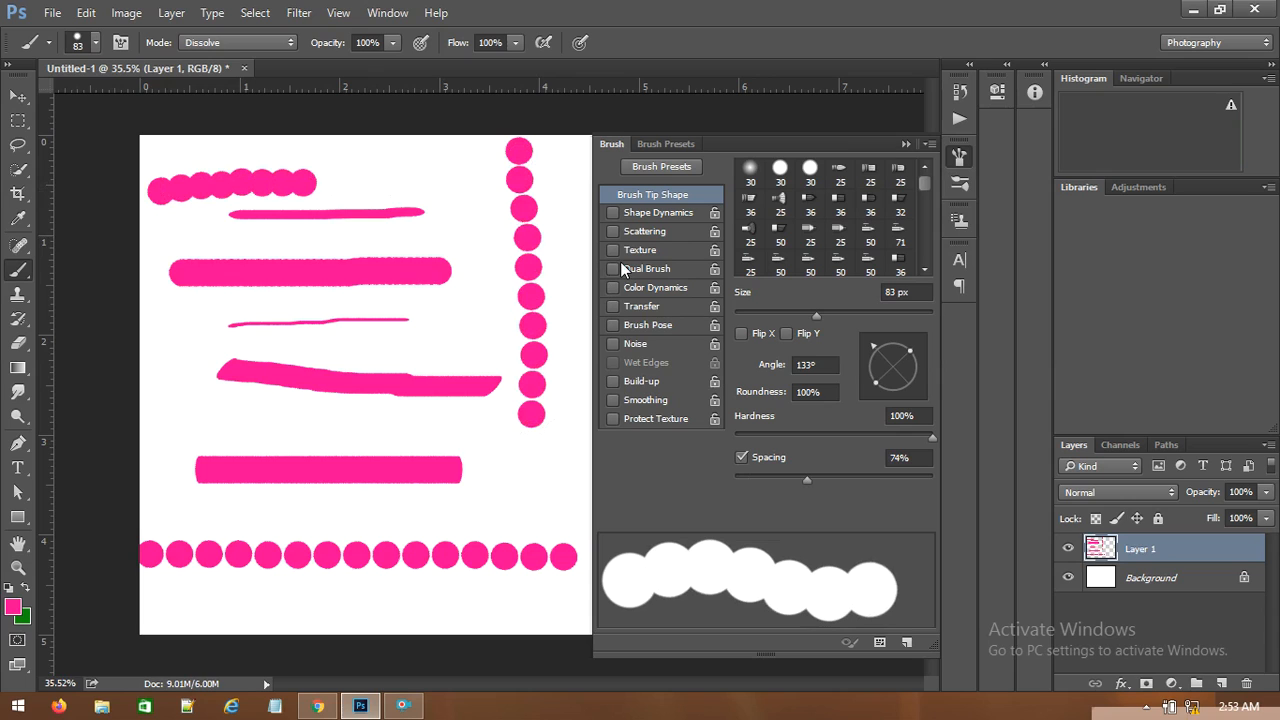
left_click_drag(805, 483, 791, 486)
left_click_drag(177, 425, 403, 425)
Set the brush spacing to 126% and paint a row of separated dots just above the lowest dotted row.
left_click_drag(793, 480, 846, 480)
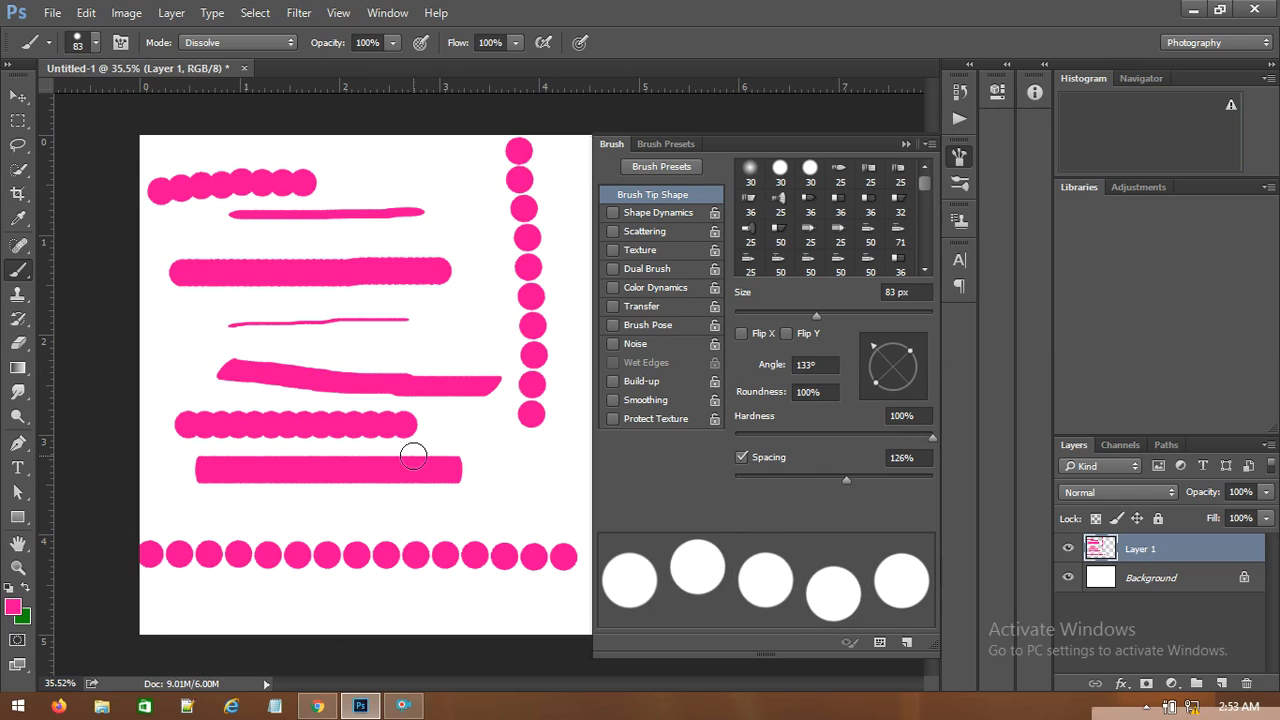
left_click_drag(201, 516, 388, 524)
left_click_drag(485, 527, 517, 524)
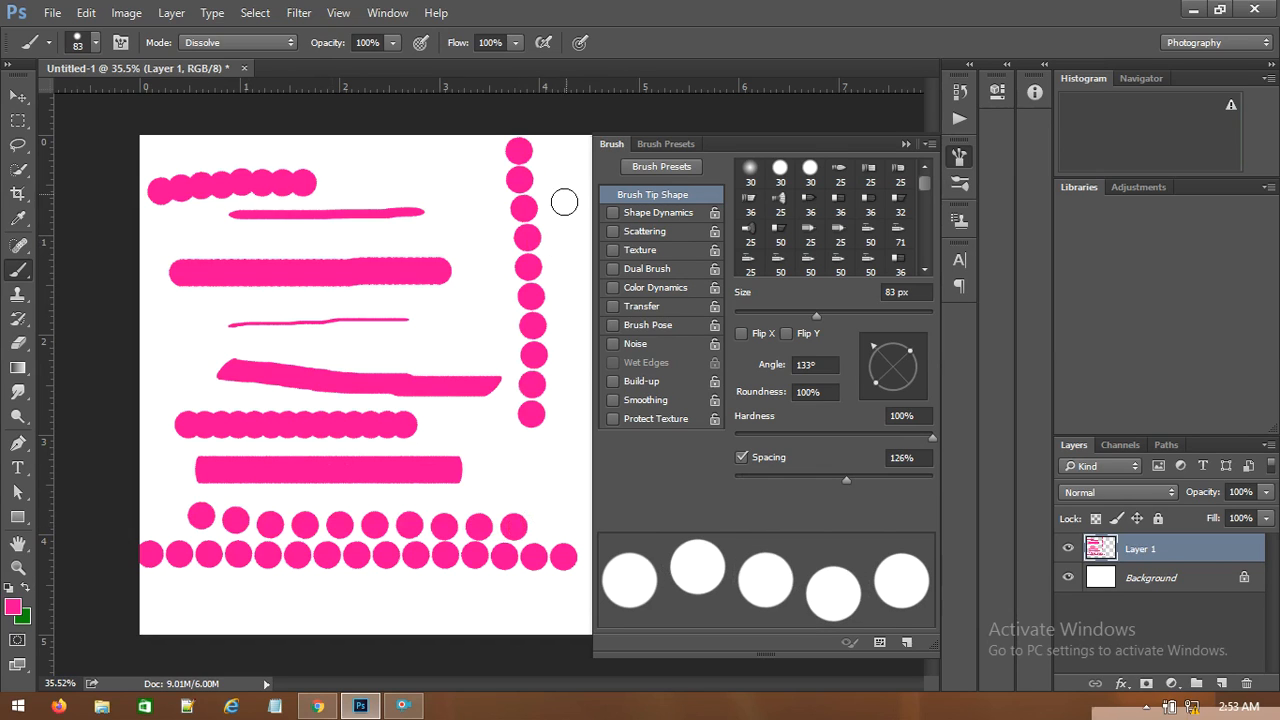
Paint a rectangular frame of straight dotted lines around the existing strokes, joining its four corners.
left_click(574, 152)
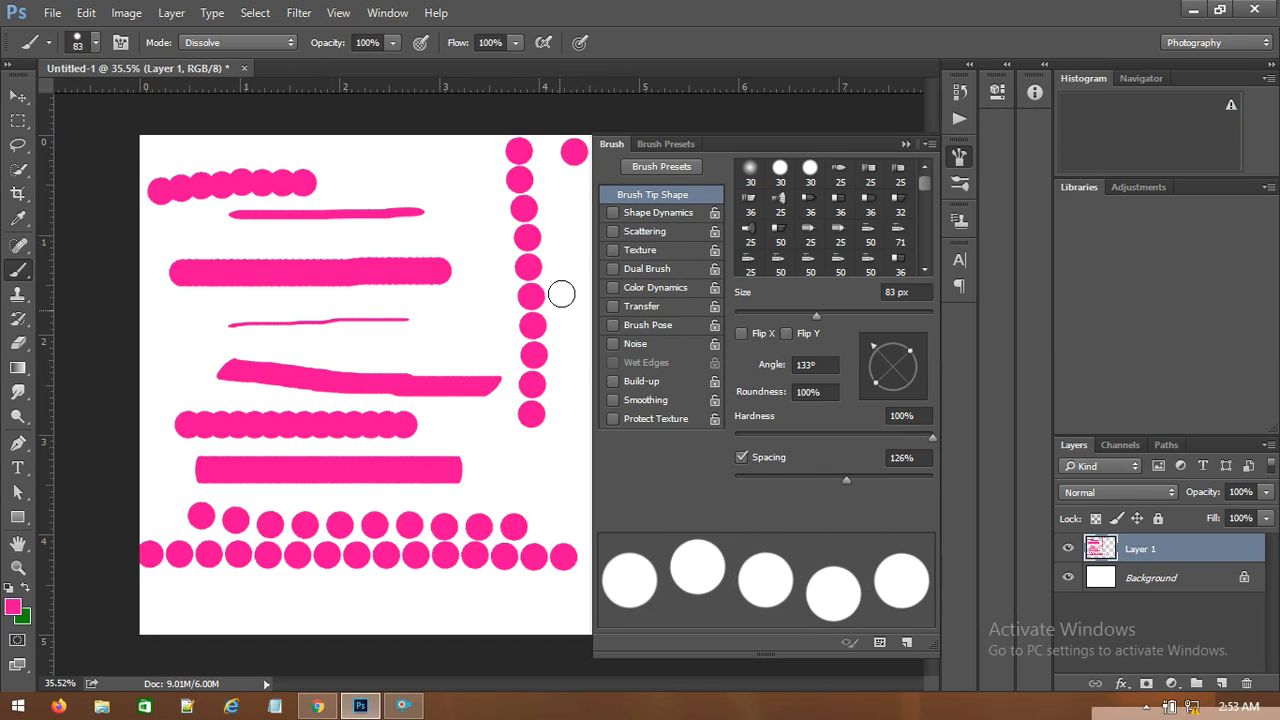
left_click(580, 620, "shift")
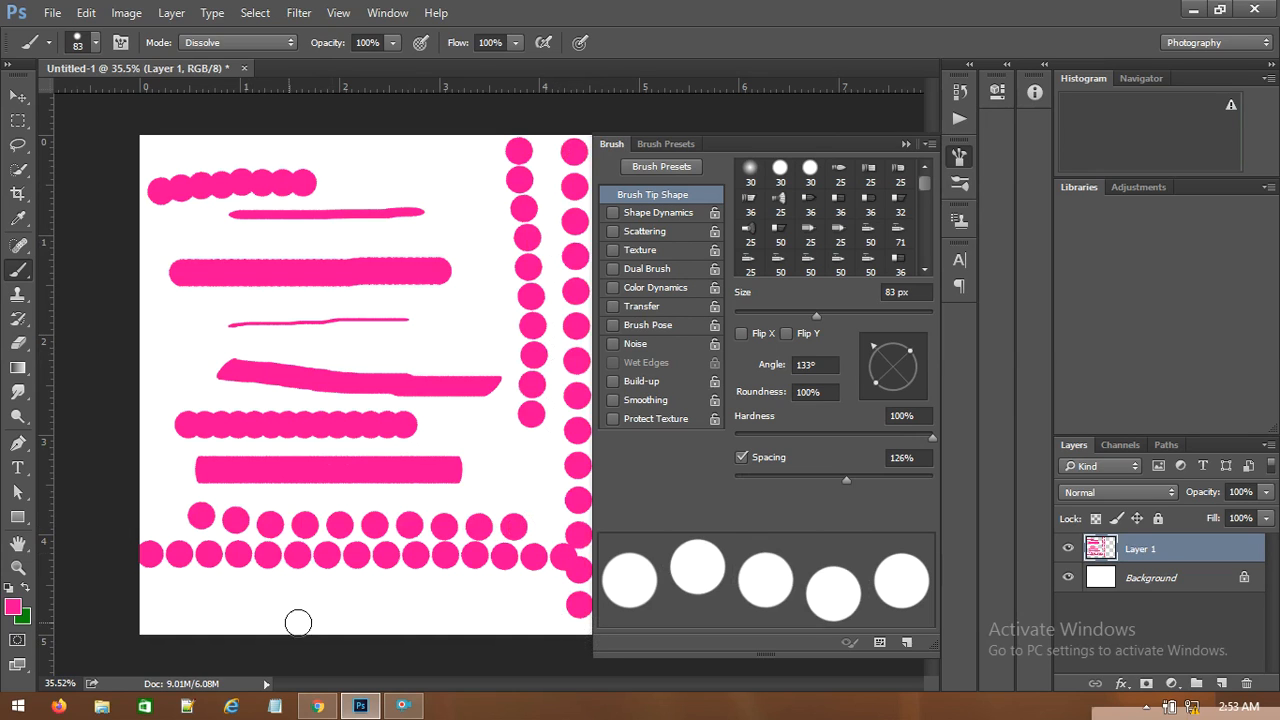
left_click(160, 622, "shift")
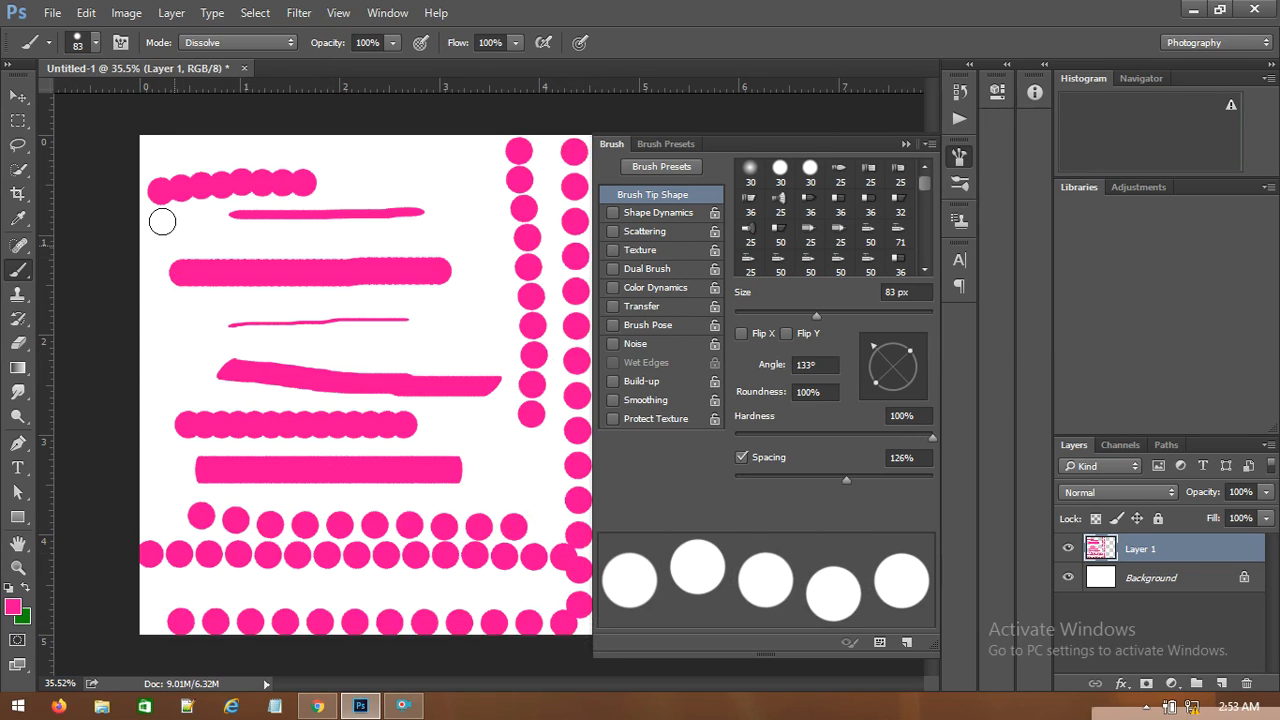
left_click(151, 153, "shift")
left_click(568, 152, "shift")
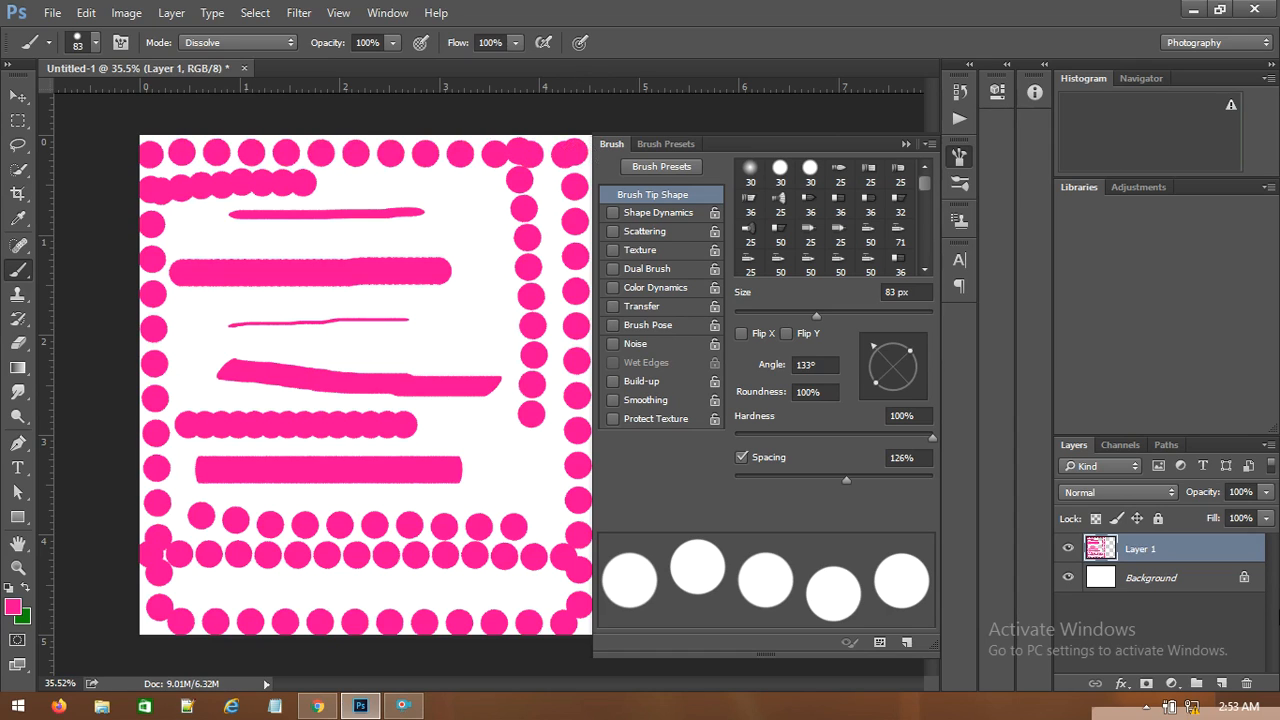
Undo the dotted frame and all the other pink strokes until Layer 1 is empty.
key("ctrl+alt+z")
key("ctrl+alt+z")
key("ctrl+alt+z")
key("ctrl+alt+z")
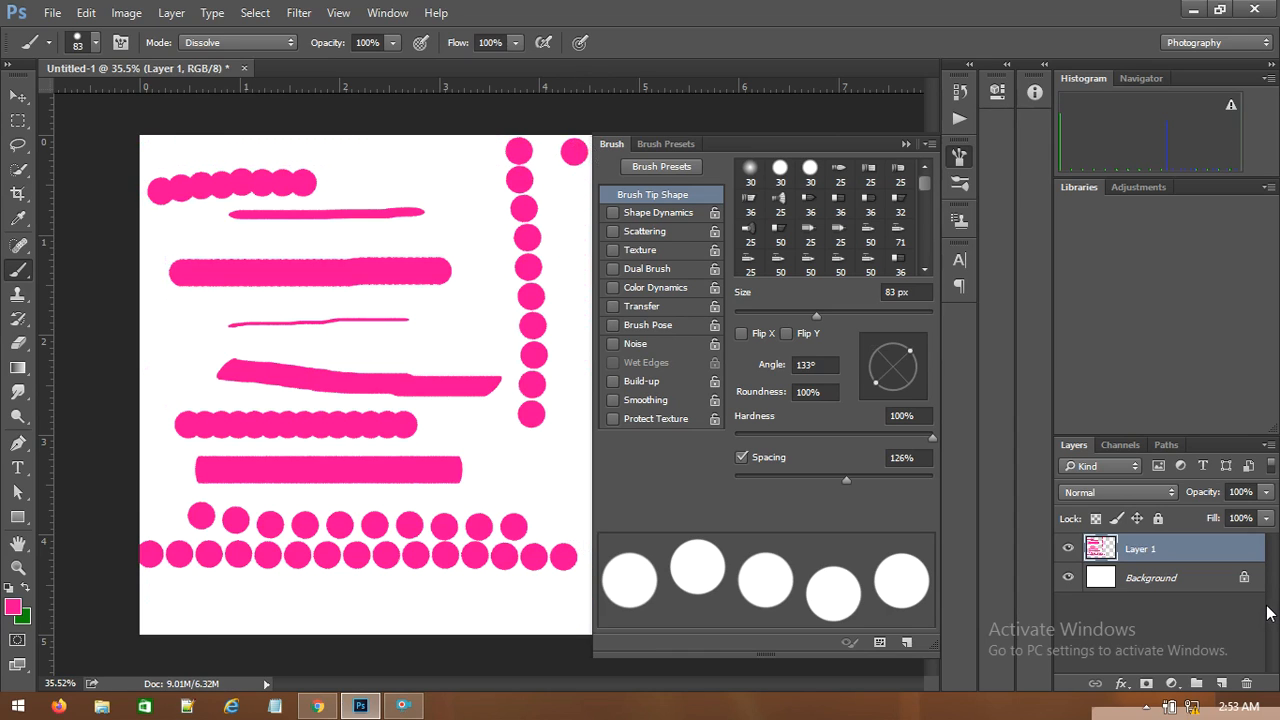
key("ctrl+alt+z")
key("ctrl+alt+z")
key("ctrl+alt+z")
key("ctrl+alt+z")
key("ctrl+alt+z")
key("ctrl+alt+z")
key("ctrl+alt+z")
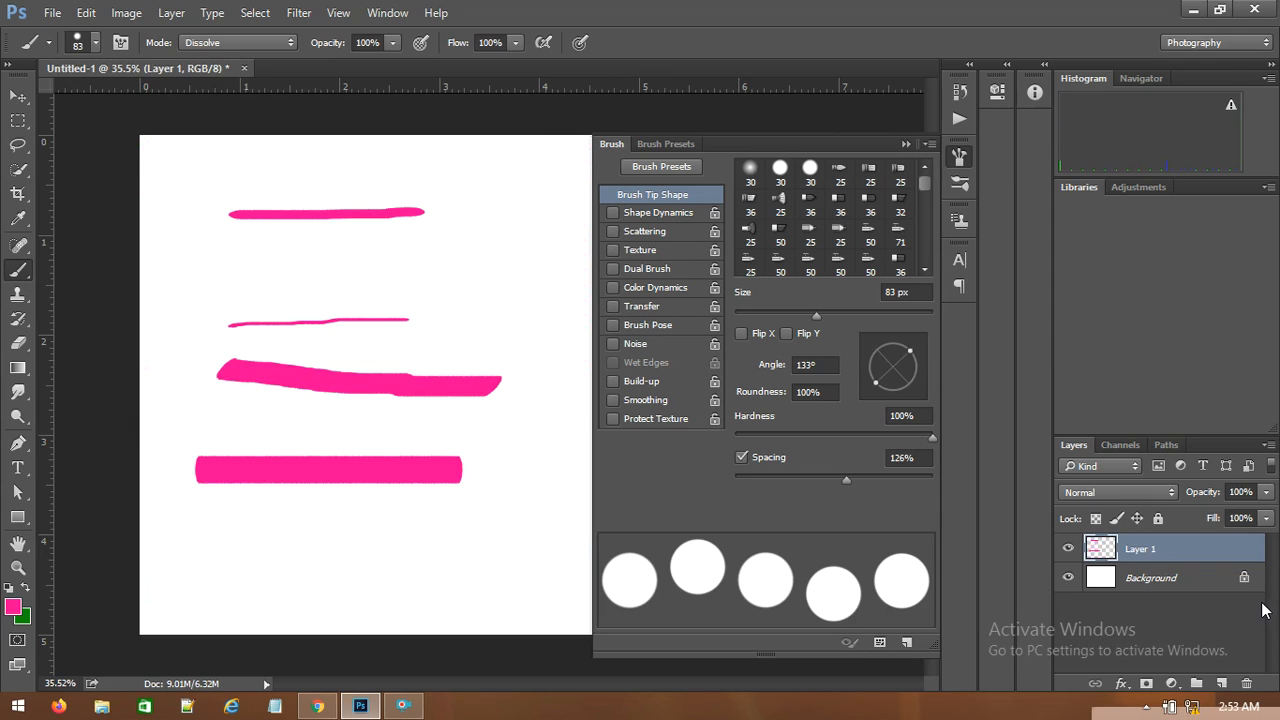
key("ctrl+alt+z")
key("ctrl+alt+z")
key("ctrl+alt+z")
key("ctrl+alt+z")
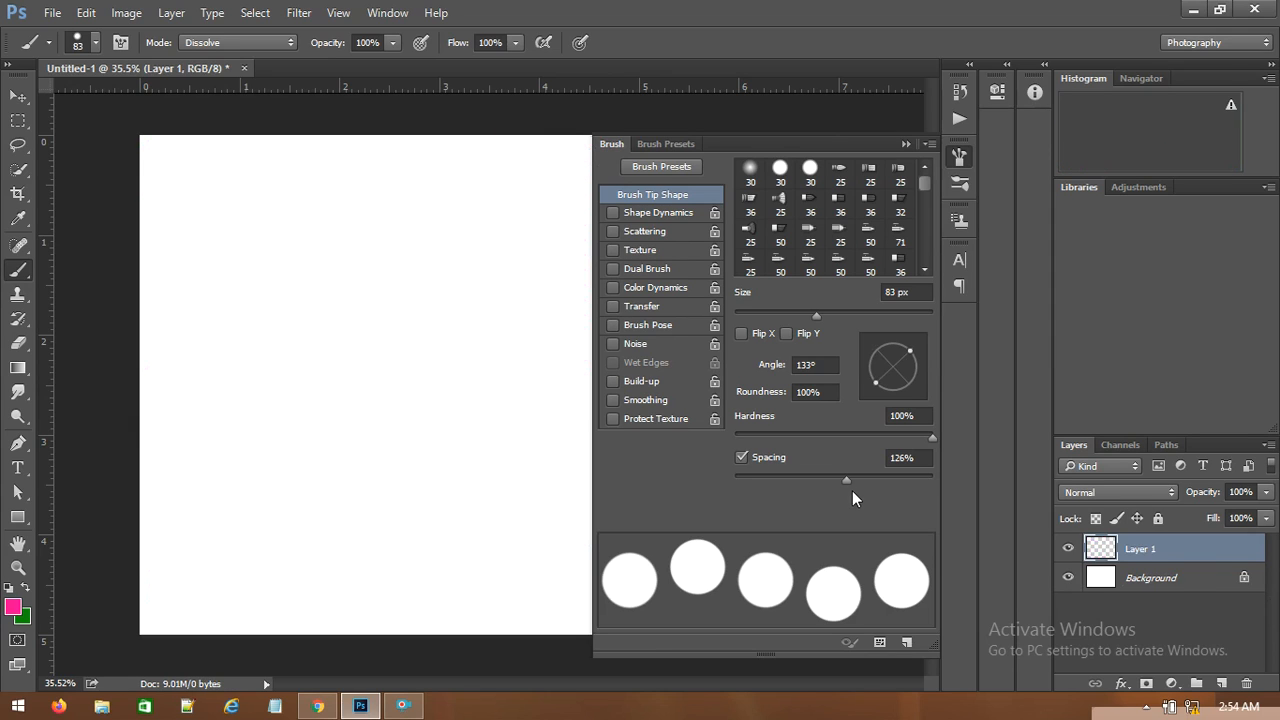
Set the brush spacing to 105%, enable Shape Dynamics with 56% size jitter, and return to the Brush Tip Shape settings.
left_click_drag(847, 485, 836, 495)
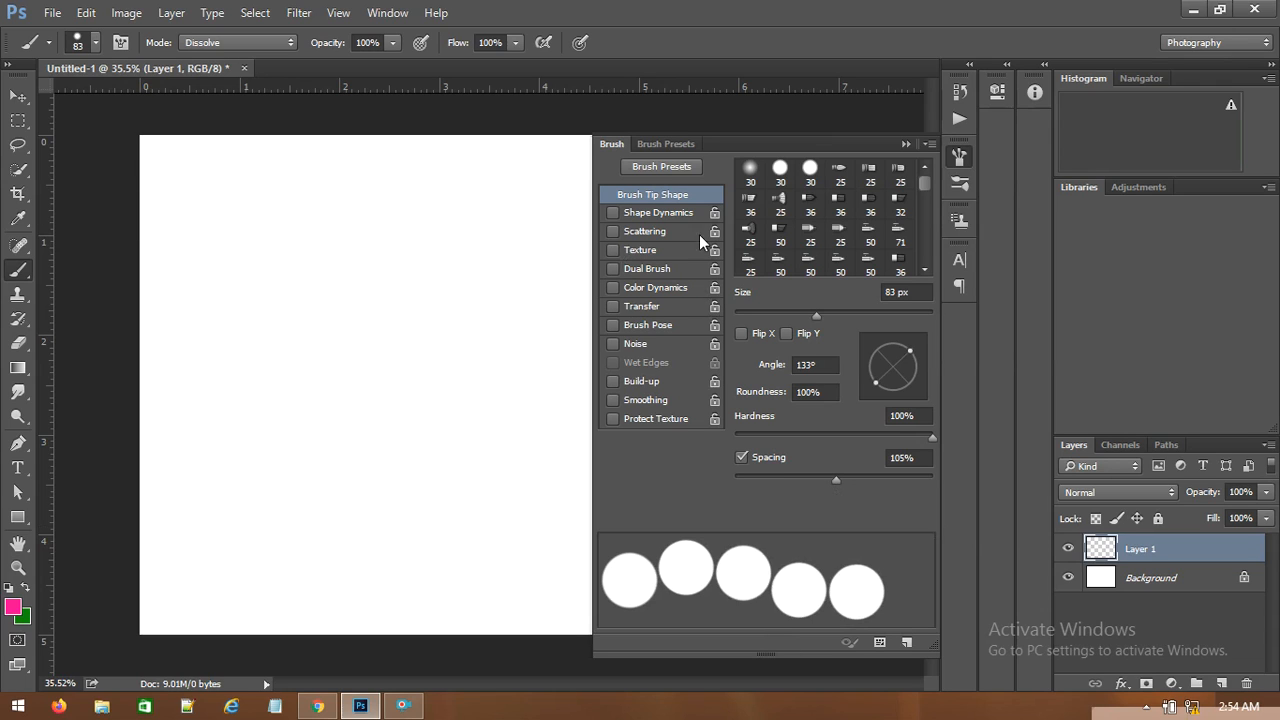
left_click(645, 213)
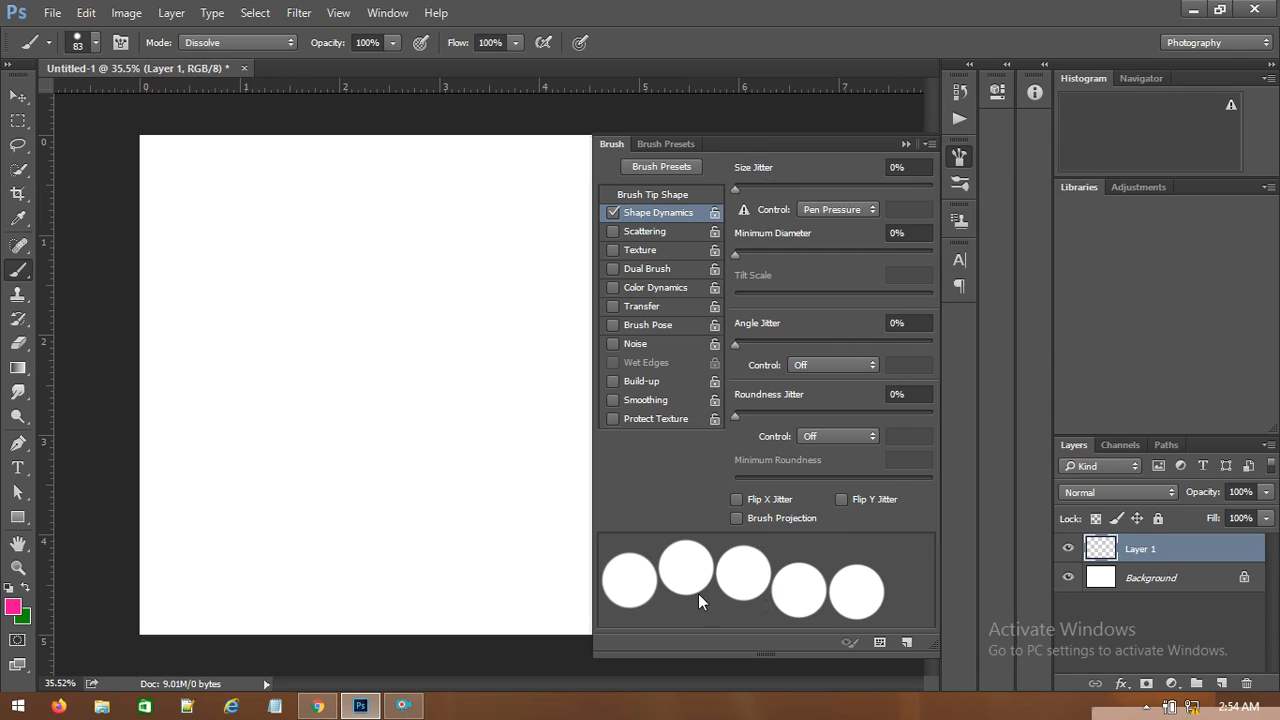
left_click_drag(741, 188, 846, 191)
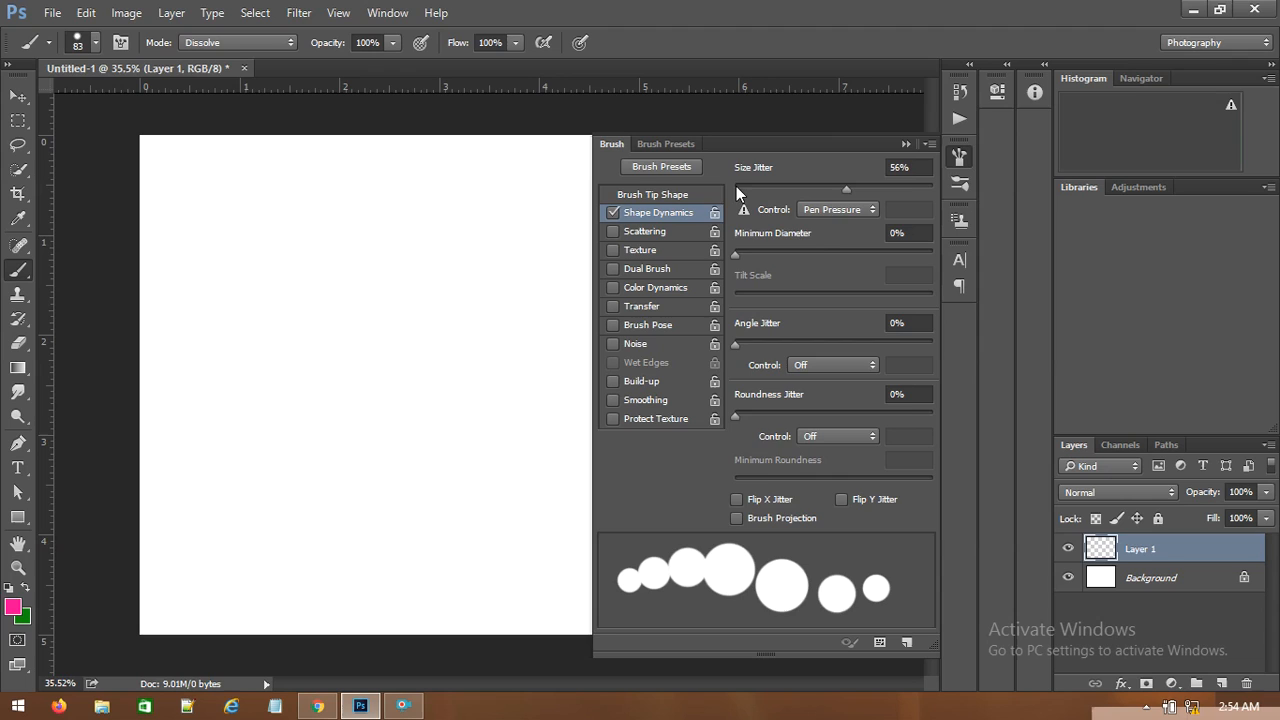
left_click(645, 195)
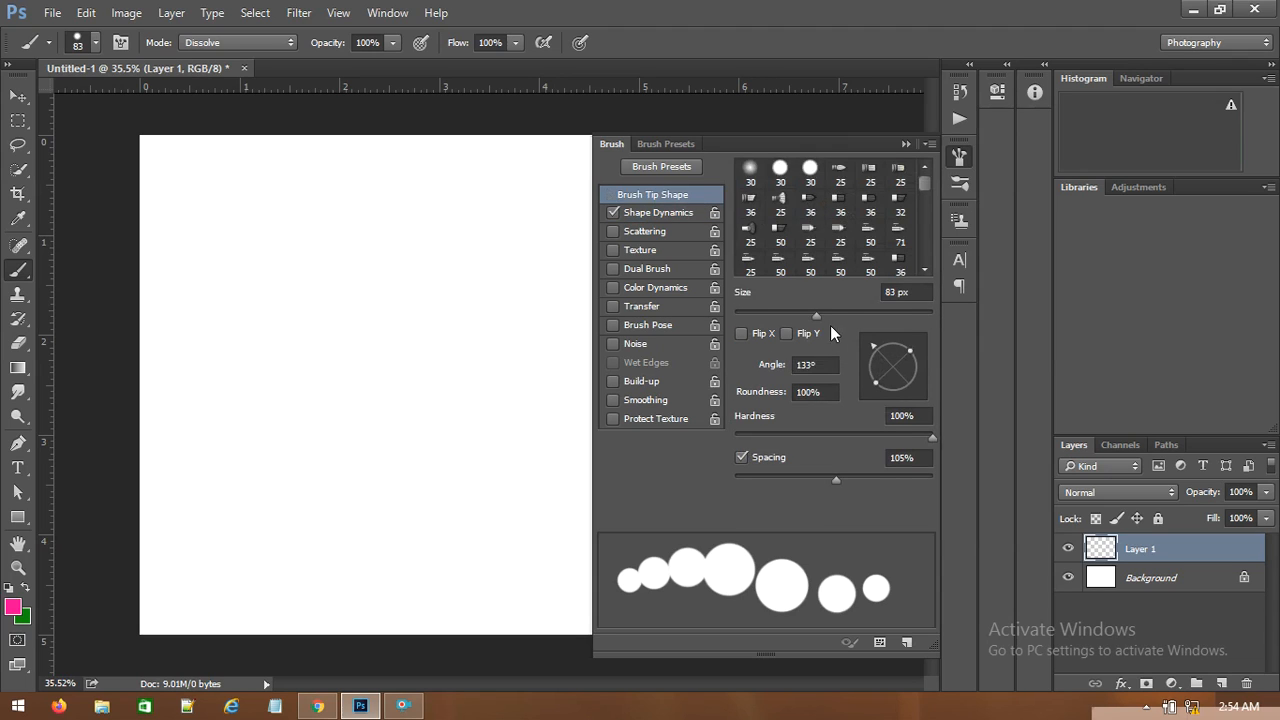
Set the brush size to 184 px, return to Shape Dynamics, and paint two crossing diagonal strokes on Layer 1.
left_click_drag(818, 315, 844, 314)
left_click(653, 213)
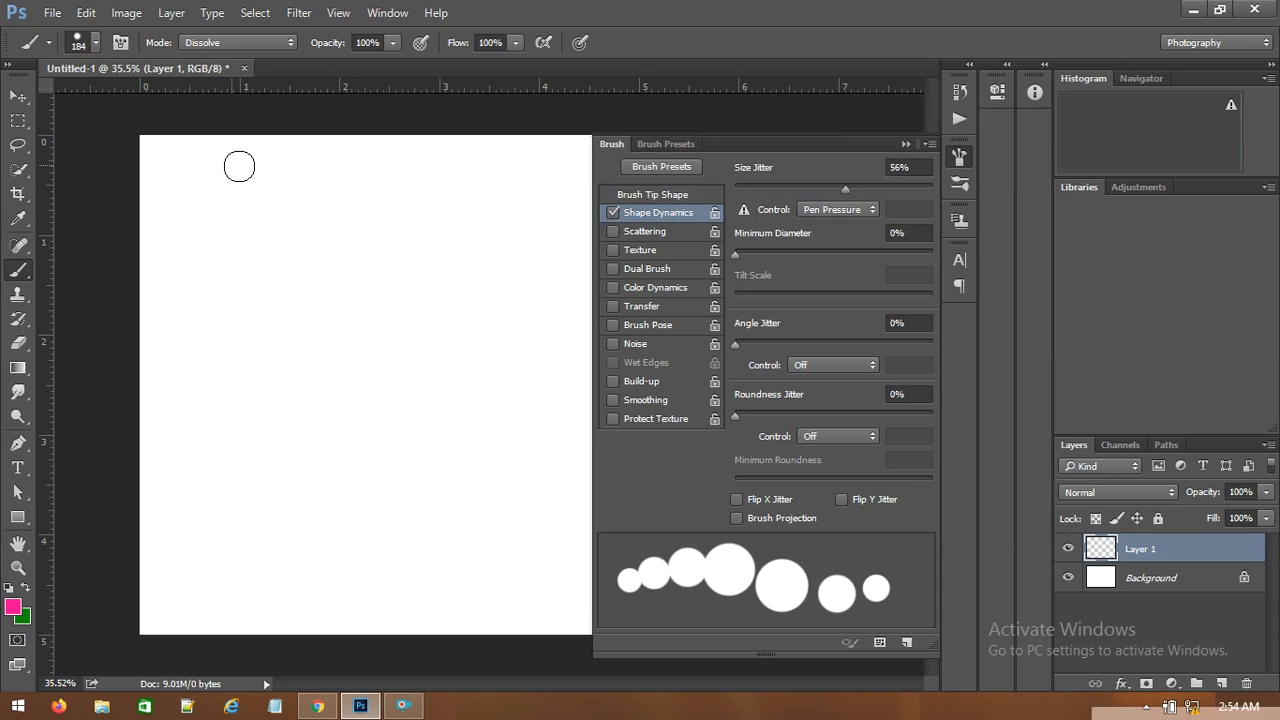
mouse_move(167, 163)
left_mouse_down()
mouse_move(388, 408)
mouse_move(494, 556)
left_mouse_up()
mouse_move(505, 183)
left_mouse_down()
mouse_move(433, 287)
mouse_move(295, 406)
mouse_move(338, 398)
mouse_move(285, 477)
left_mouse_up()
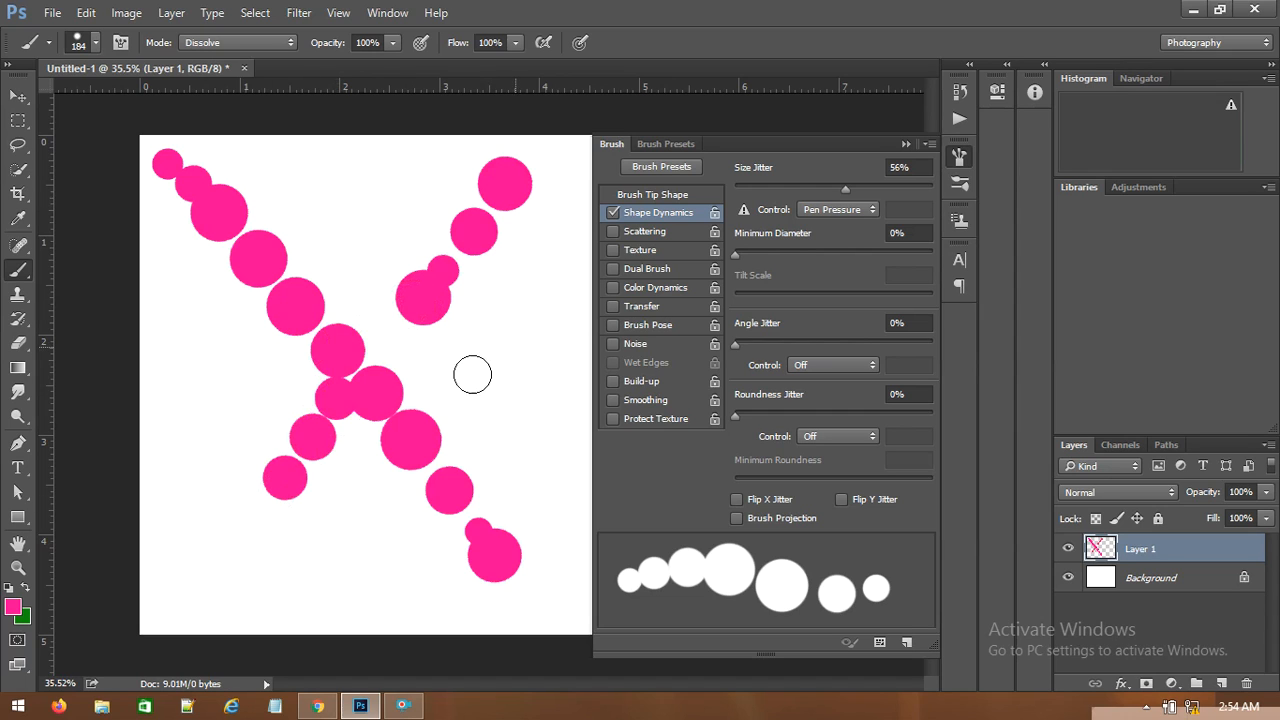
Set the brush size to 97 px, paint a curved row of smaller dots beside the cross, and reopen Shape Dynamics.
left_click(653, 195)
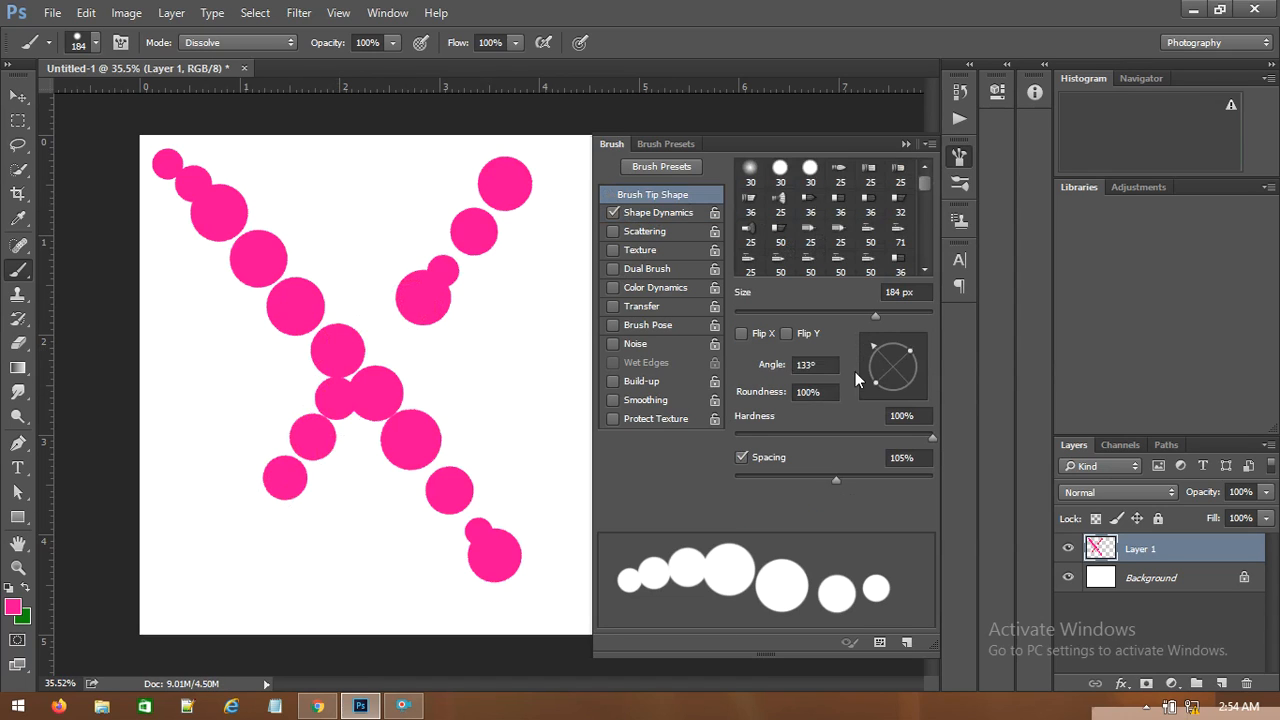
left_click_drag(875, 317, 829, 316)
left_click(463, 317)
left_click_drag(491, 351, 543, 486)
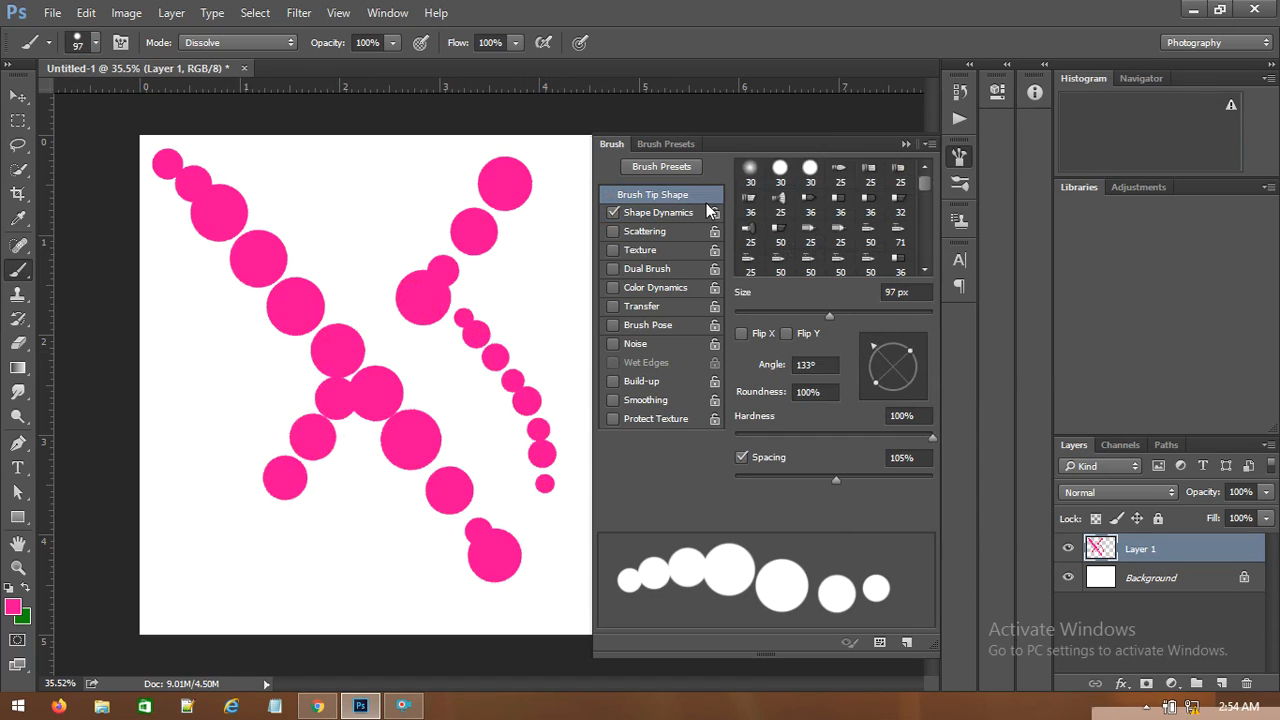
left_click(660, 213)
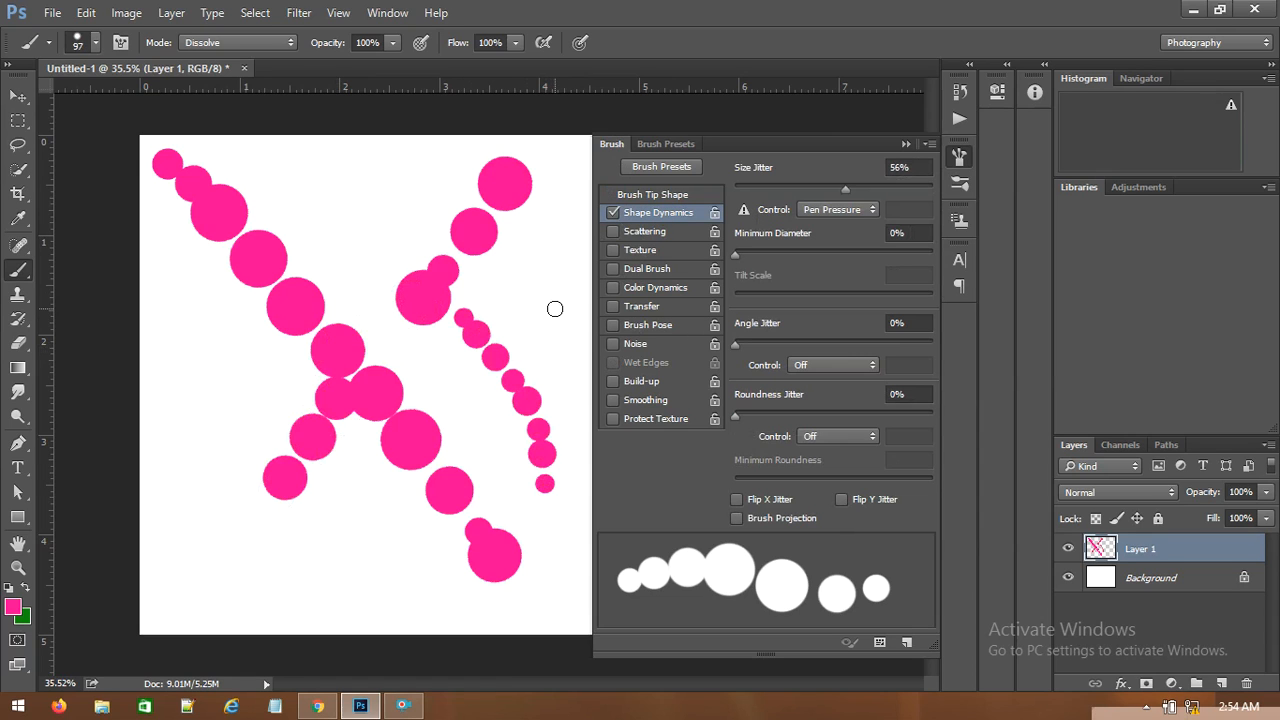
Undo all the pink dotted strokes until Layer 1 is empty.
key("ctrl+z")
key("ctrl+alt+z")
key("ctrl+alt+z")
key("ctrl+alt+z")
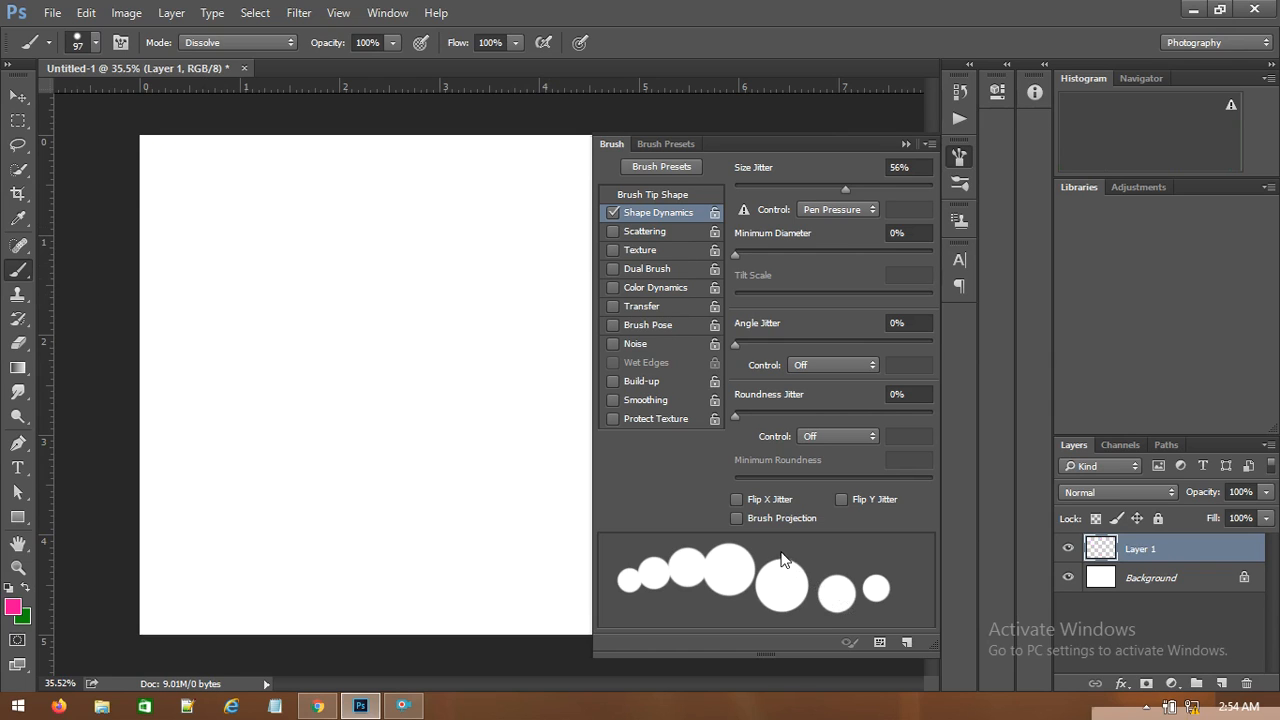
Try out the pen pressure size control with a diagonal and a long hooked dotted stroke, and undo both strokes.
mouse_move(146, 140)
left_mouse_down()
mouse_move(338, 333)
mouse_move(494, 571)
left_mouse_up()
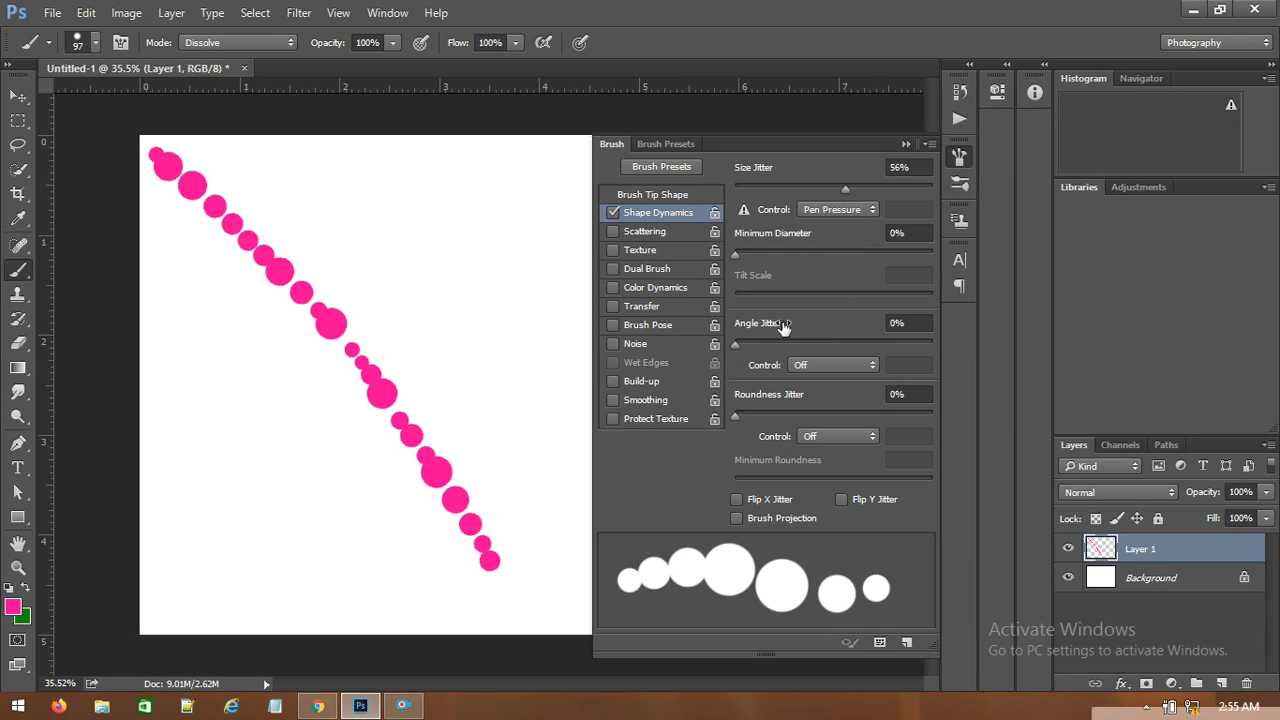
left_click(823, 213)
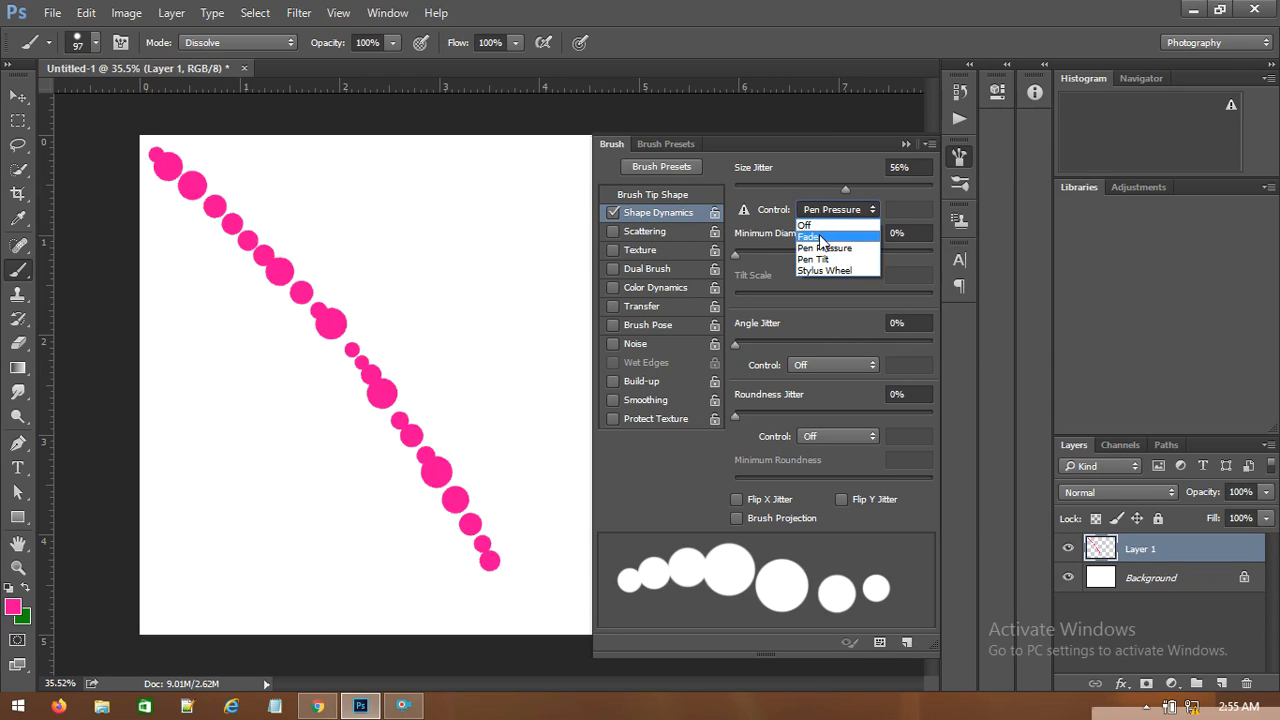
left_click(472, 235)
mouse_move(297, 155)
left_mouse_down()
mouse_move(488, 385)
mouse_move(525, 556)
mouse_move(457, 597)
mouse_move(263, 577)
mouse_move(243, 406)
mouse_move(255, 370)
left_mouse_up()
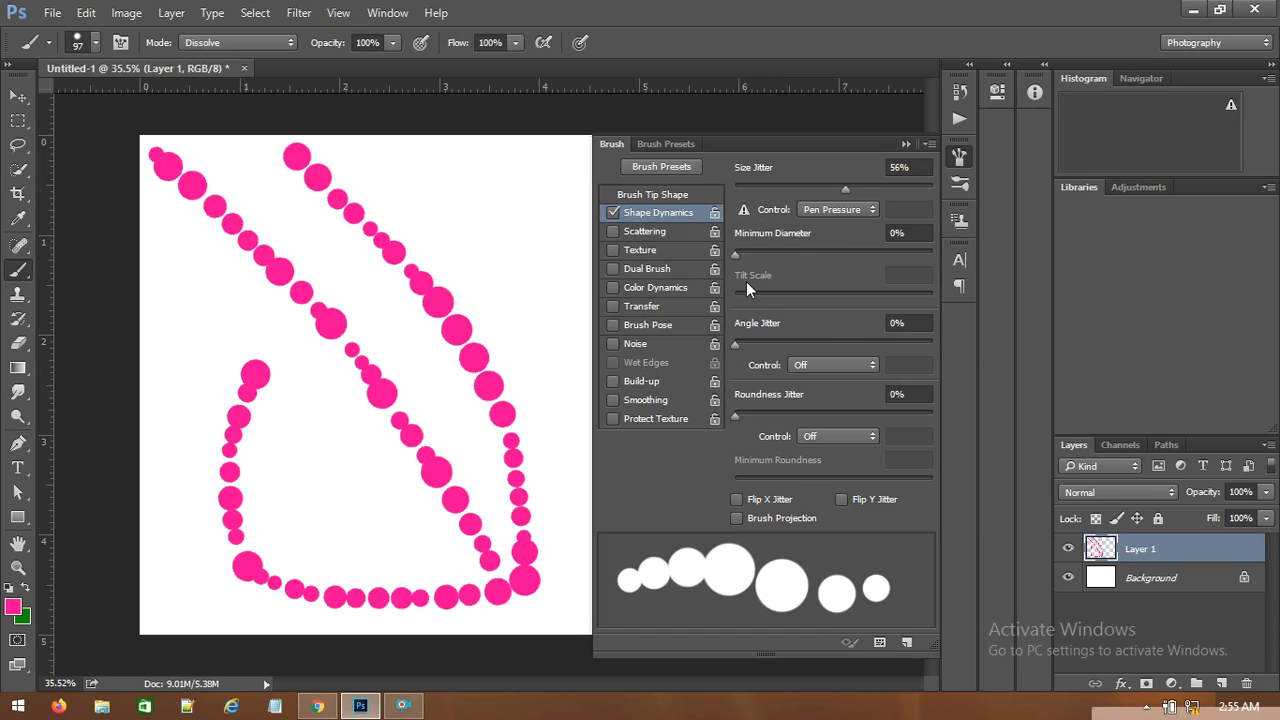
key("ctrl+alt+z")
key("ctrl+alt+z")
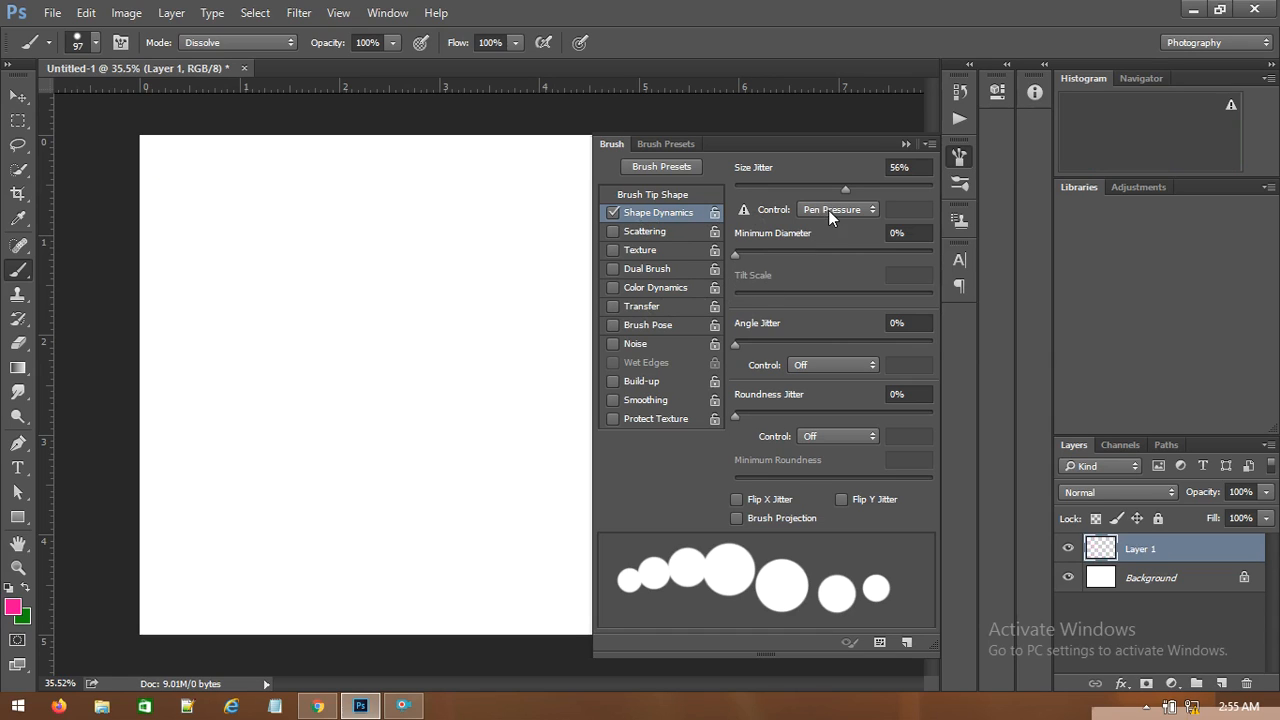
Set the size jitter control to Fade with 25 steps and paint two diagonal strokes that cross near their ends.
left_click(826, 210)
left_click(817, 237)
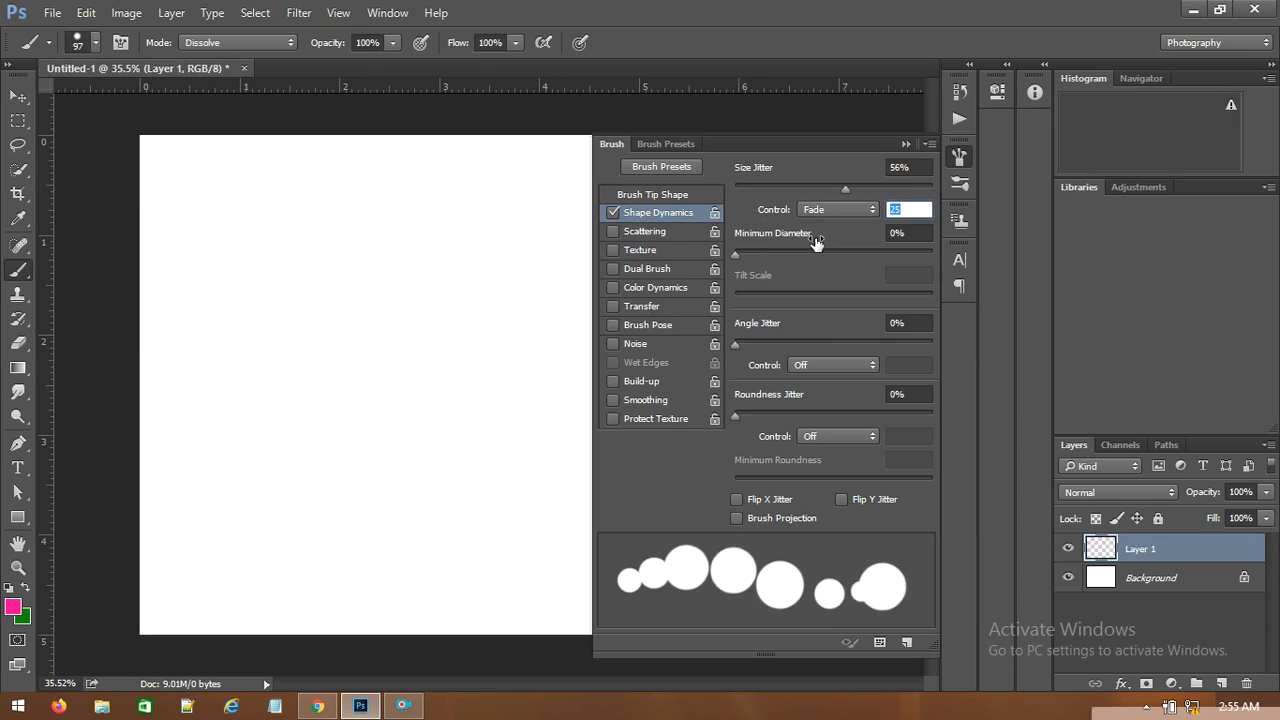
mouse_move(180, 166)
left_mouse_down()
mouse_move(366, 377)
mouse_move(523, 602)
left_mouse_up()
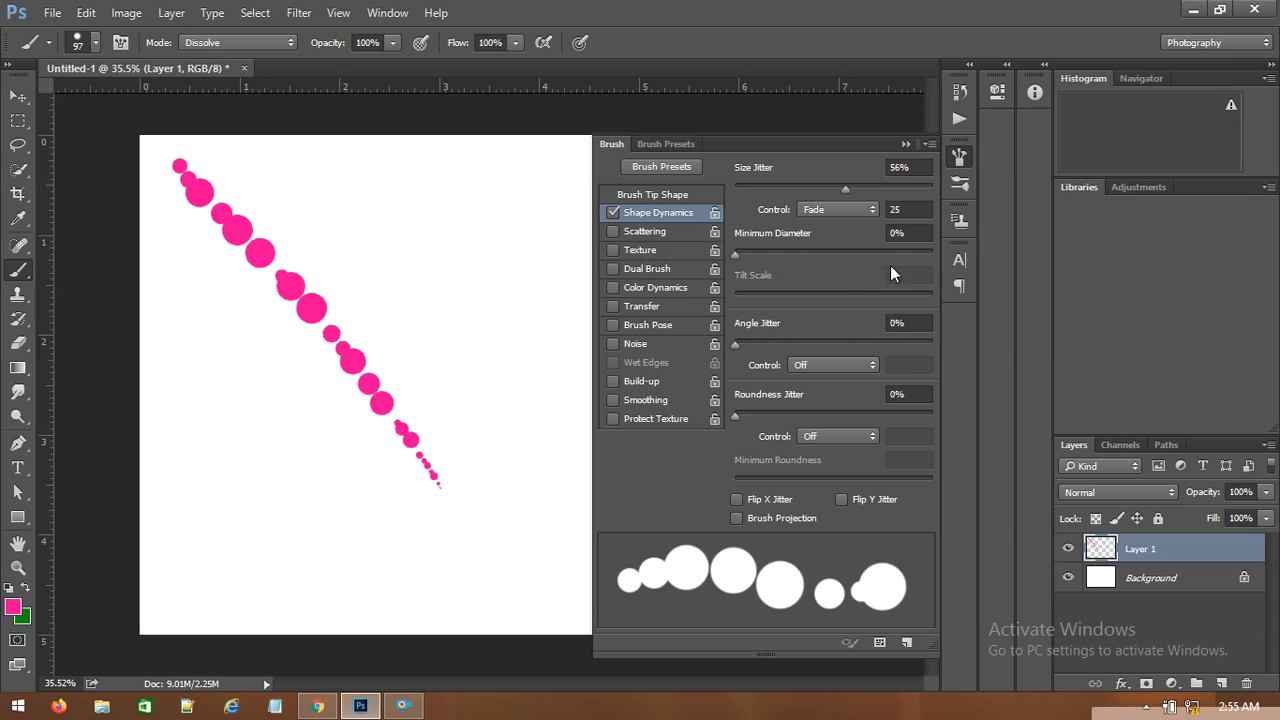
mouse_move(560, 163)
left_mouse_down()
mouse_move(448, 364)
mouse_move(372, 469)
left_mouse_up()
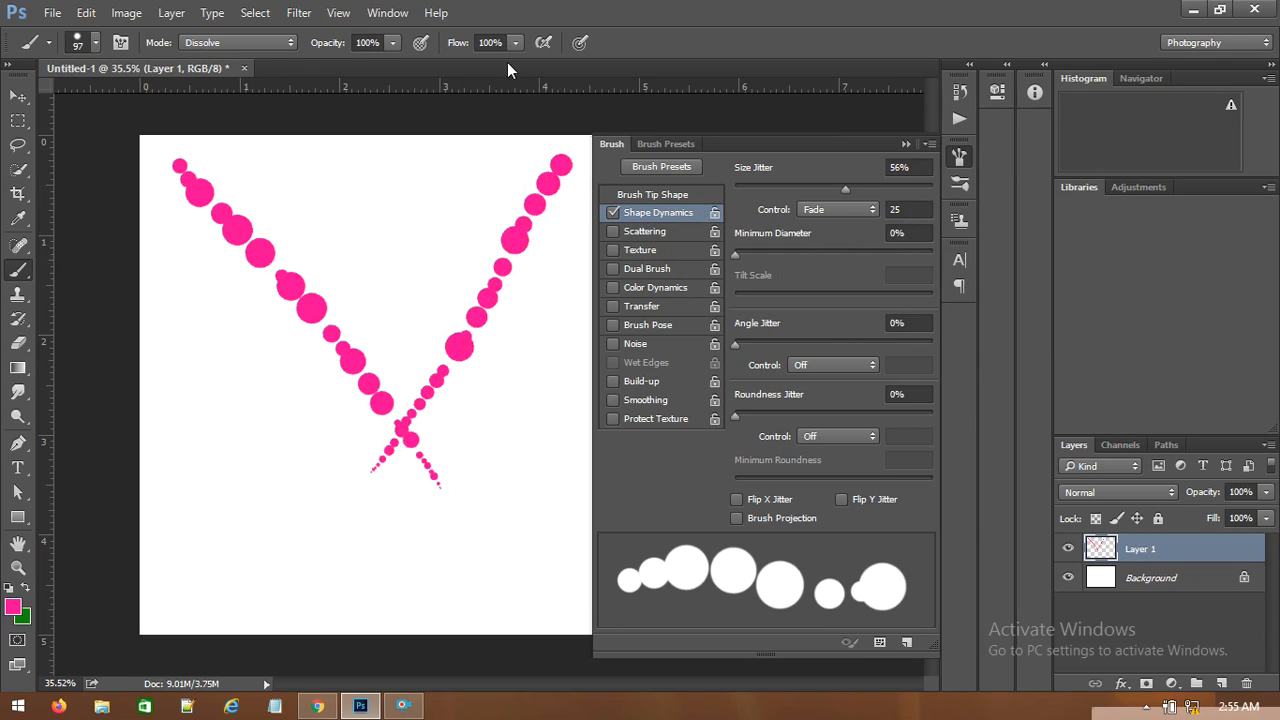
Replace the two fading strokes with a diagonal and a looping stroke painted with a size Fade of 50 steps.
key("ctrl+alt+z")
key("ctrl+alt+z")
left_click(912, 211)
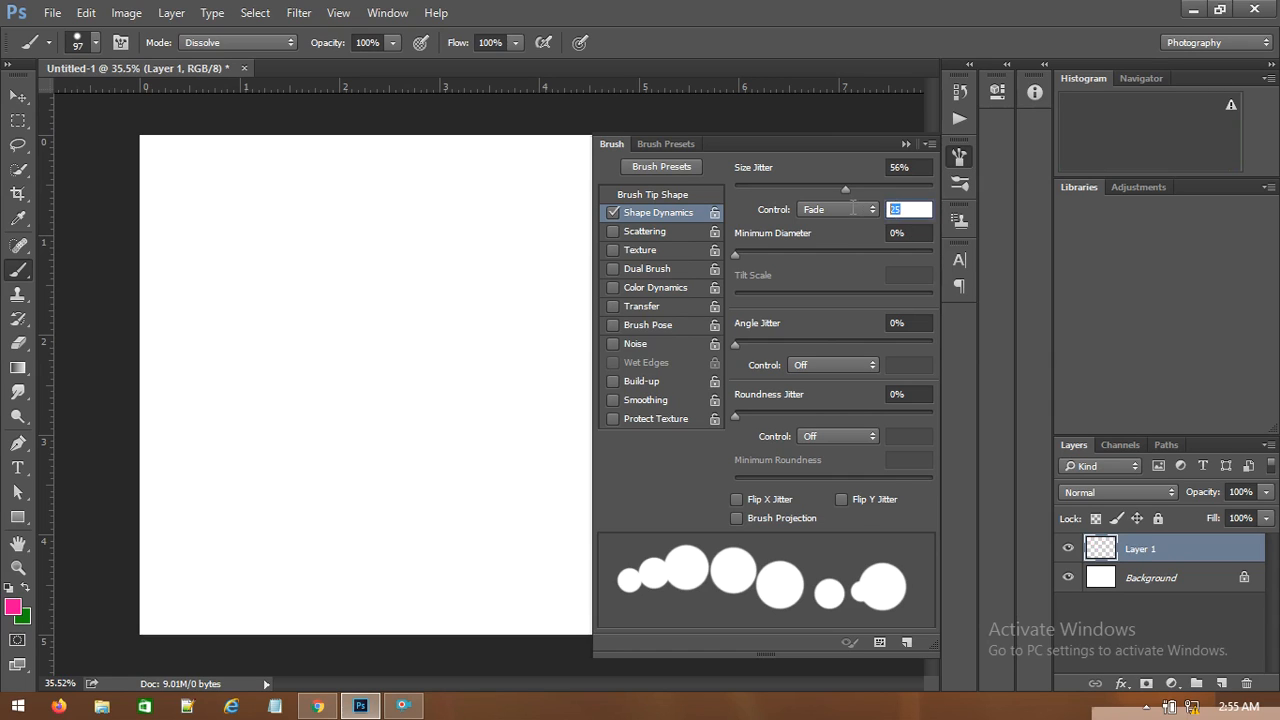
type("50")
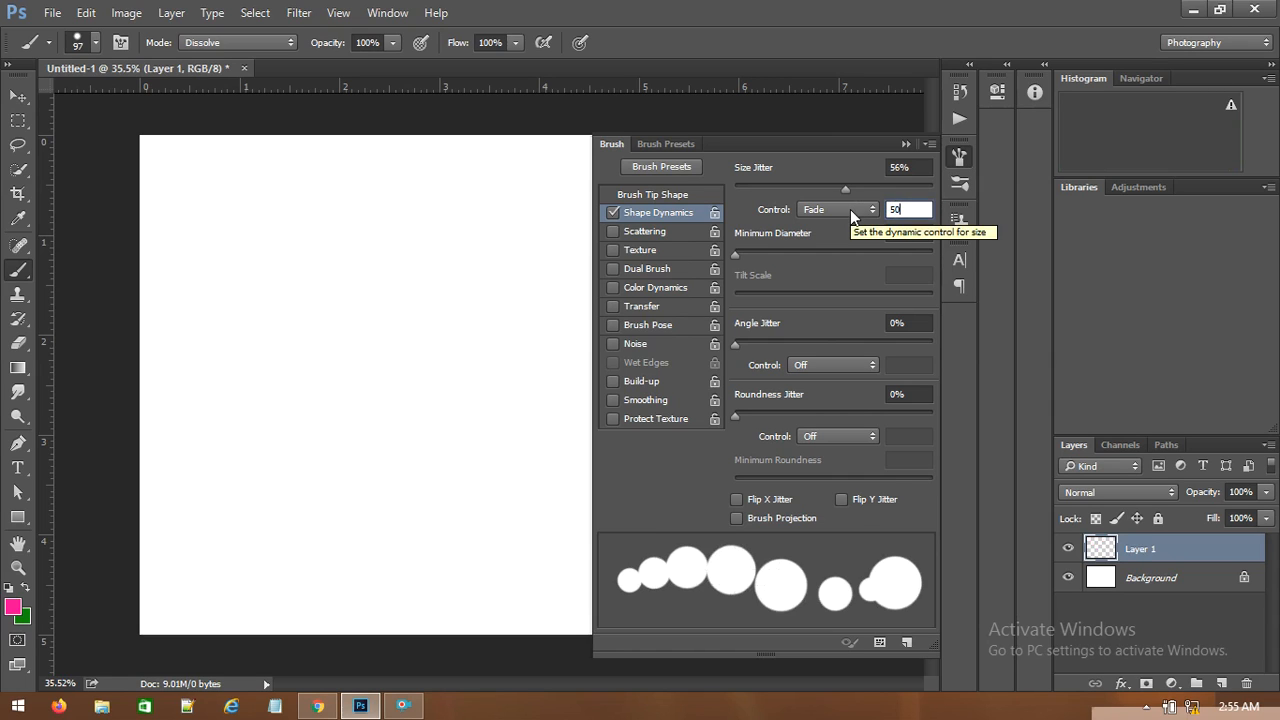
mouse_move(182, 163)
left_mouse_down()
mouse_move(434, 527)
mouse_move(568, 667)
left_mouse_up()
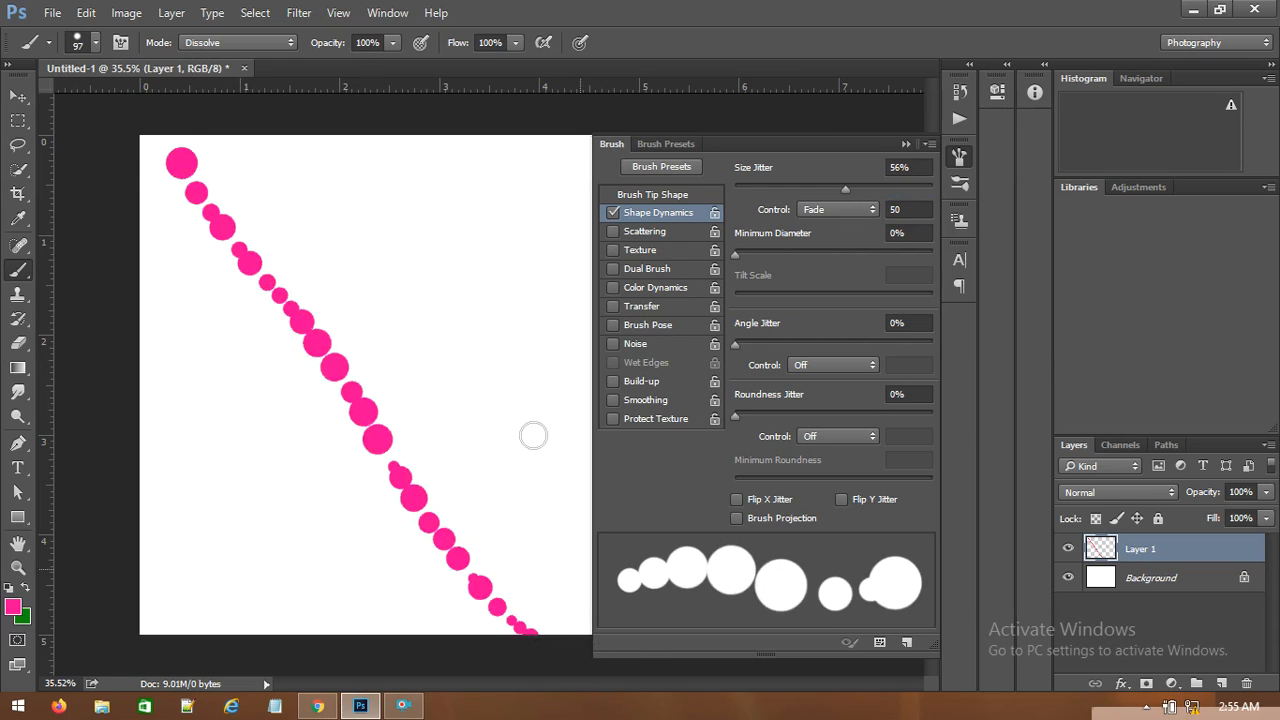
mouse_move(558, 177)
left_mouse_down()
mouse_move(256, 298)
mouse_move(456, 424)
left_mouse_up()
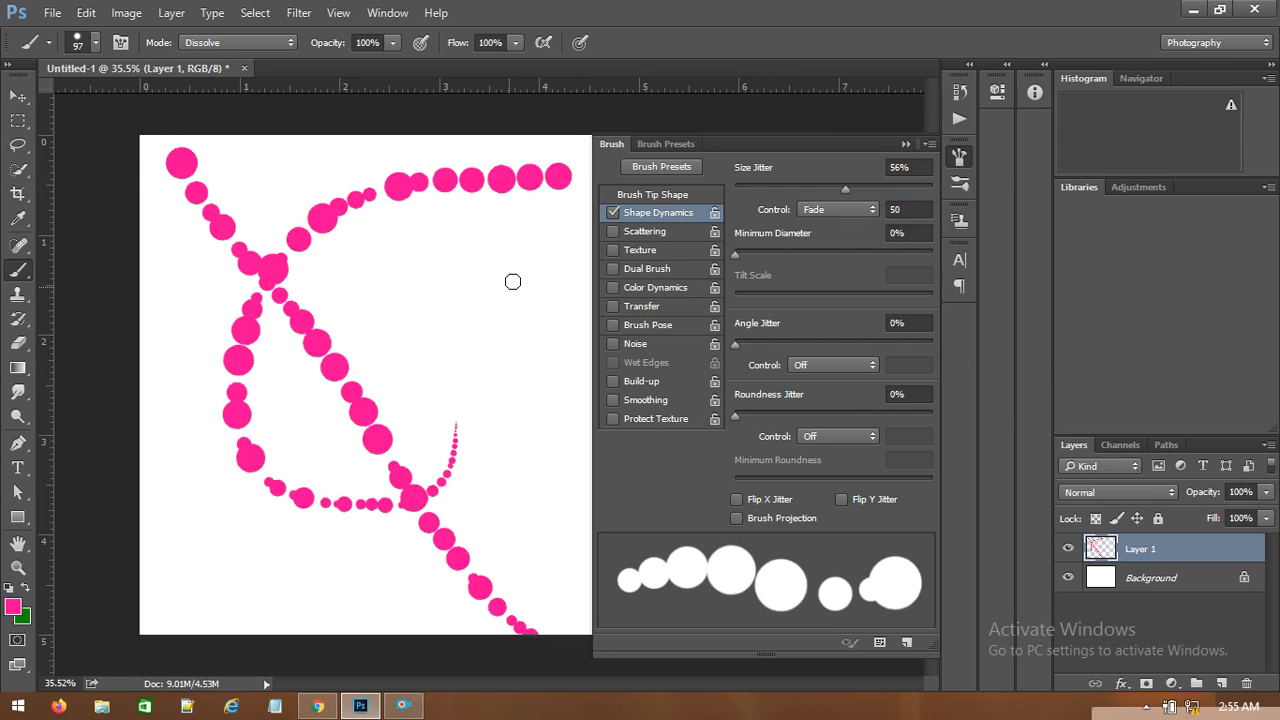
Set the size jitter to 0% and paint a curling, fading stroke among the existing ones.
left_click_drag(841, 191, 735, 188)
mouse_move(478, 263)
left_mouse_down()
mouse_move(533, 381)
mouse_move(349, 323)
mouse_move(414, 231)
mouse_move(571, 226)
left_mouse_up()
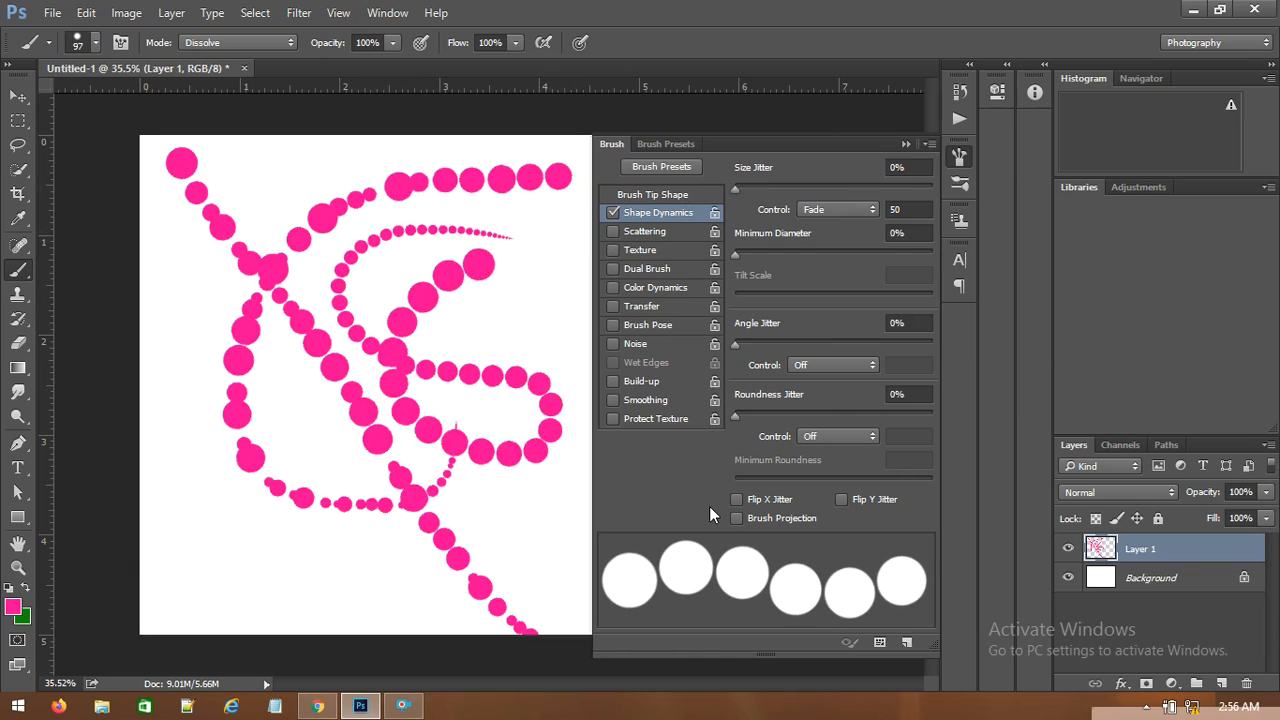
Delete Layer 1 with its strokes and paint a fading U-shaped dotted stroke on the Background.
key("ctrl+z")
key("Delete")
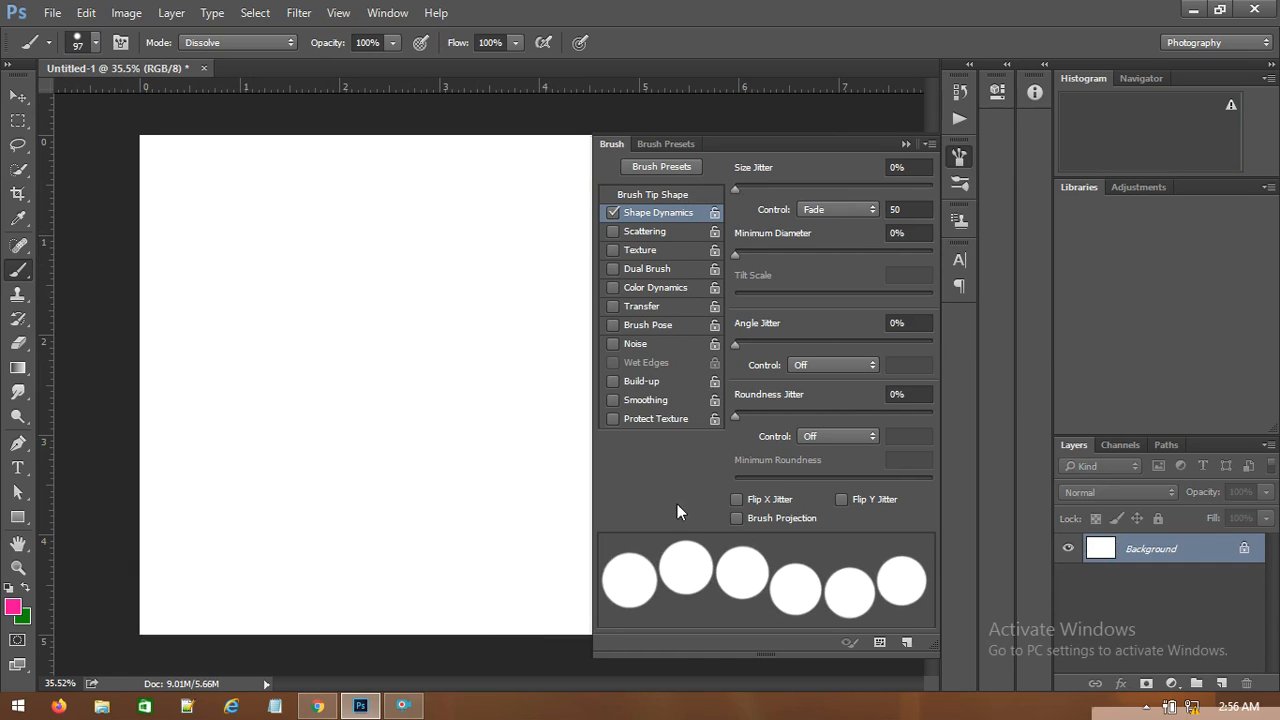
left_click_drag(257, 160, 484, 312)
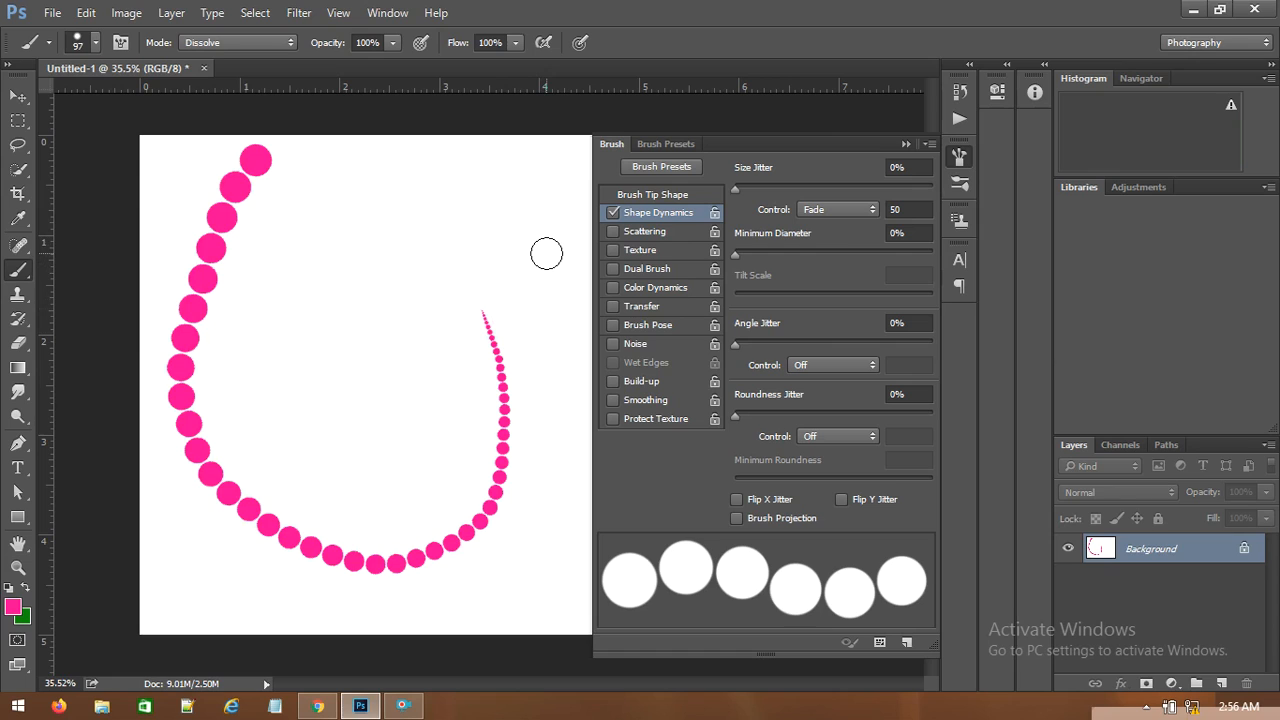
Set the size Fade to 5 steps and paint a short fading stroke inside the U-shaped curve.
left_click_drag(913, 209, 799, 216)
type("5")
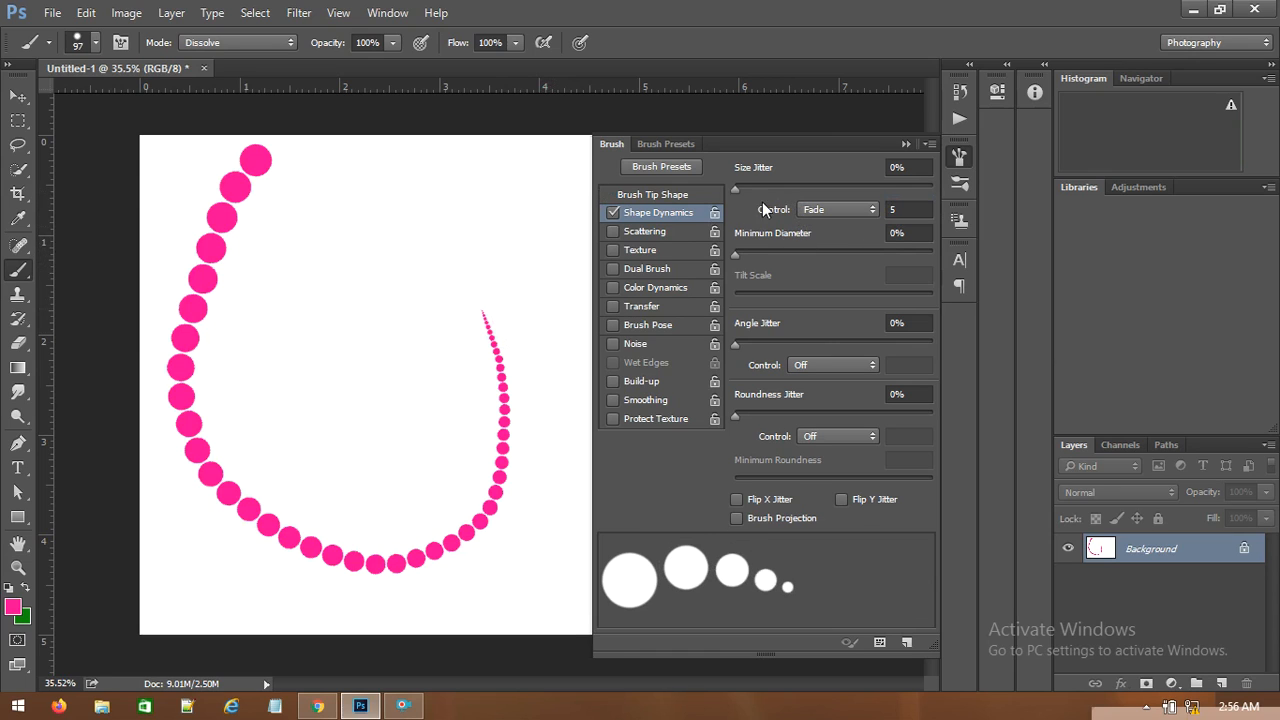
left_click_drag(375, 213, 411, 302)
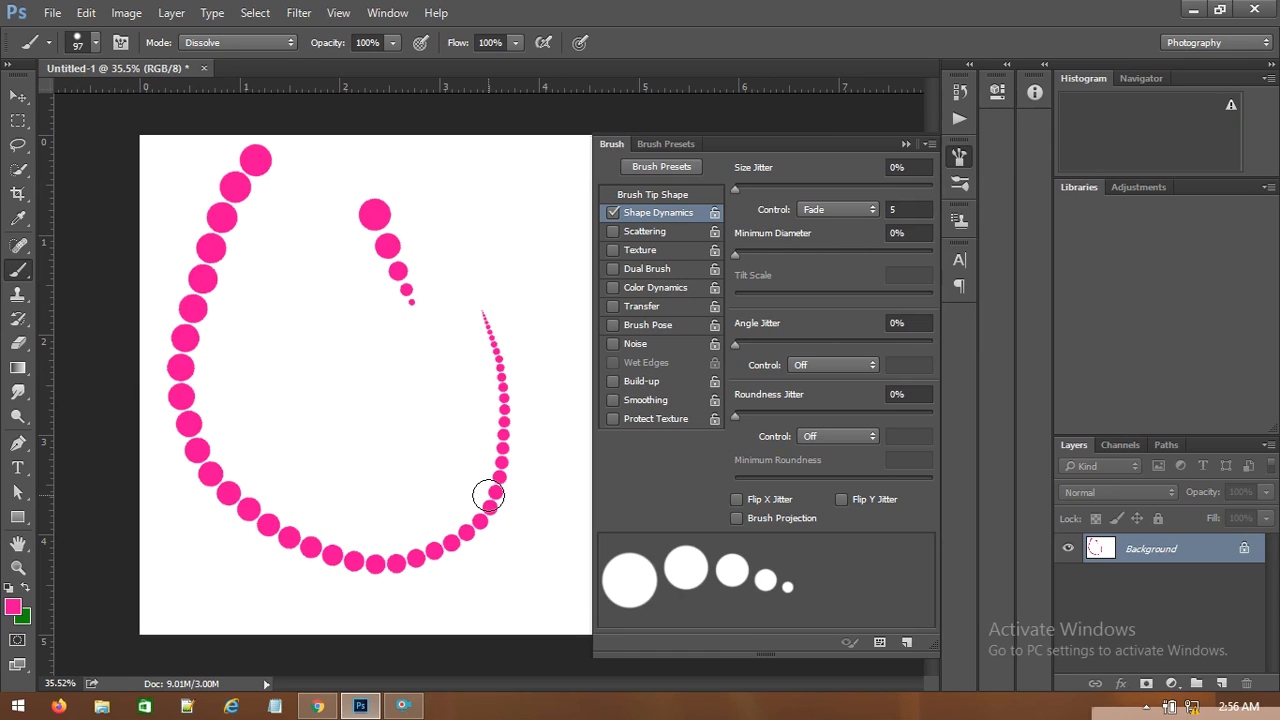
Replace the fading strokes with two crossing diagonal strokes painted at a minimum diameter of 100%.
key("ctrl+z")
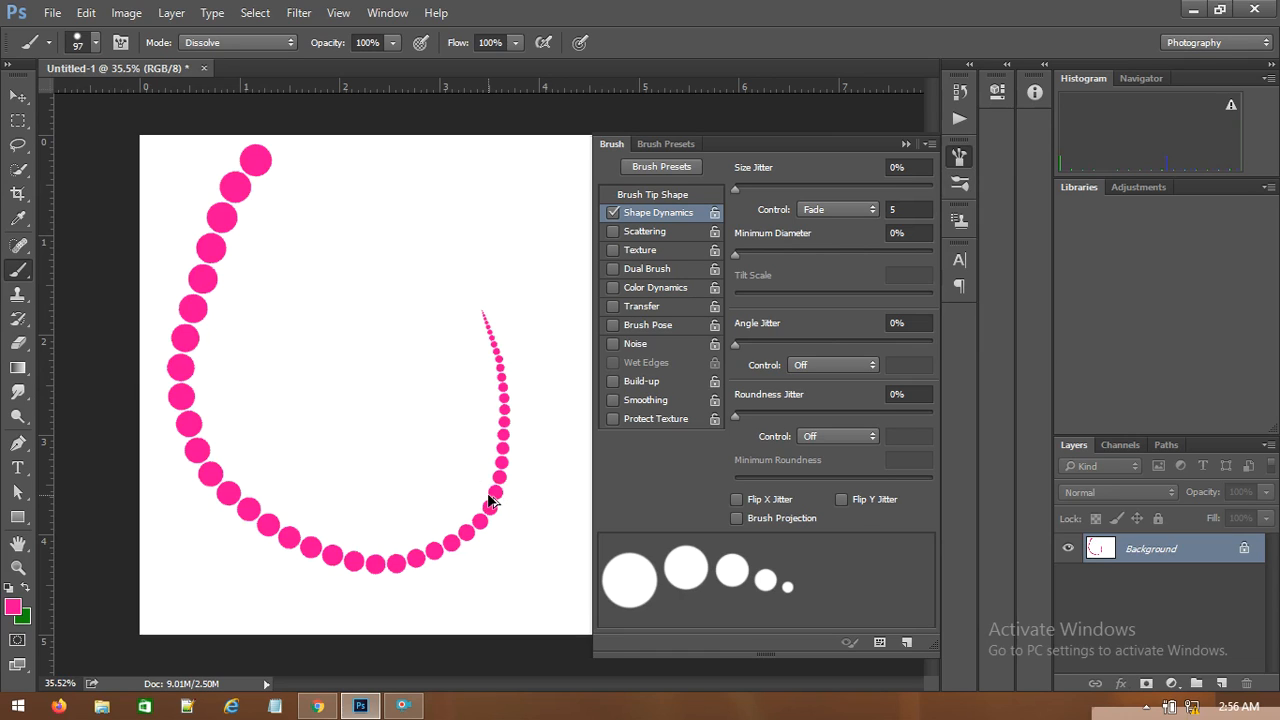
key("ctrl+alt+z")
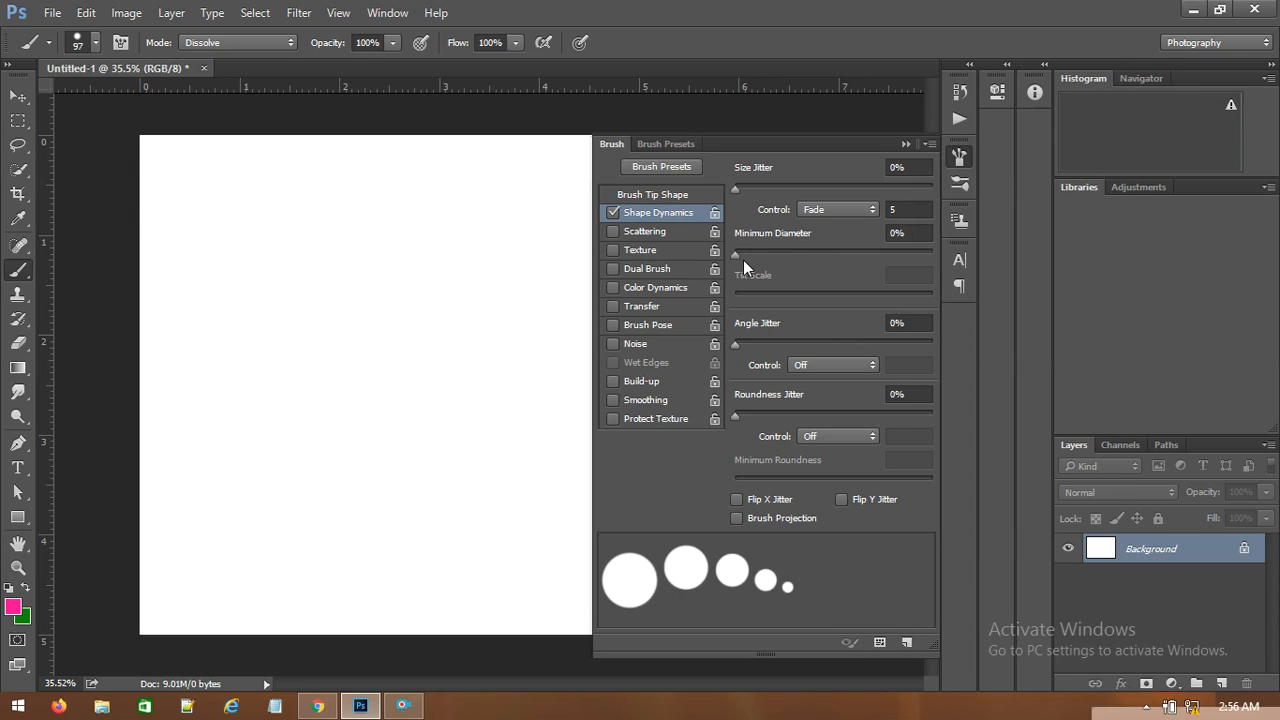
left_click_drag(733, 254, 932, 256)
mouse_move(189, 163)
left_mouse_down()
mouse_move(555, 563)
mouse_move(540, 494)
left_mouse_up()
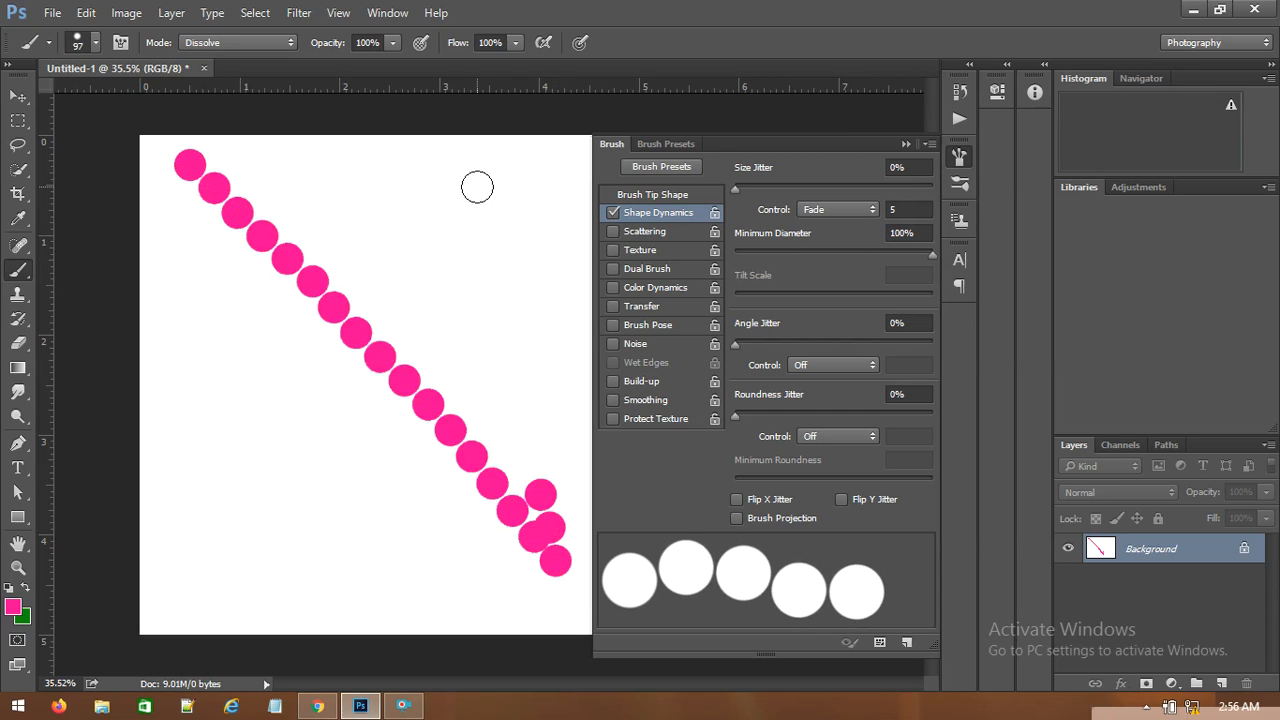
left_click_drag(472, 188, 189, 567)
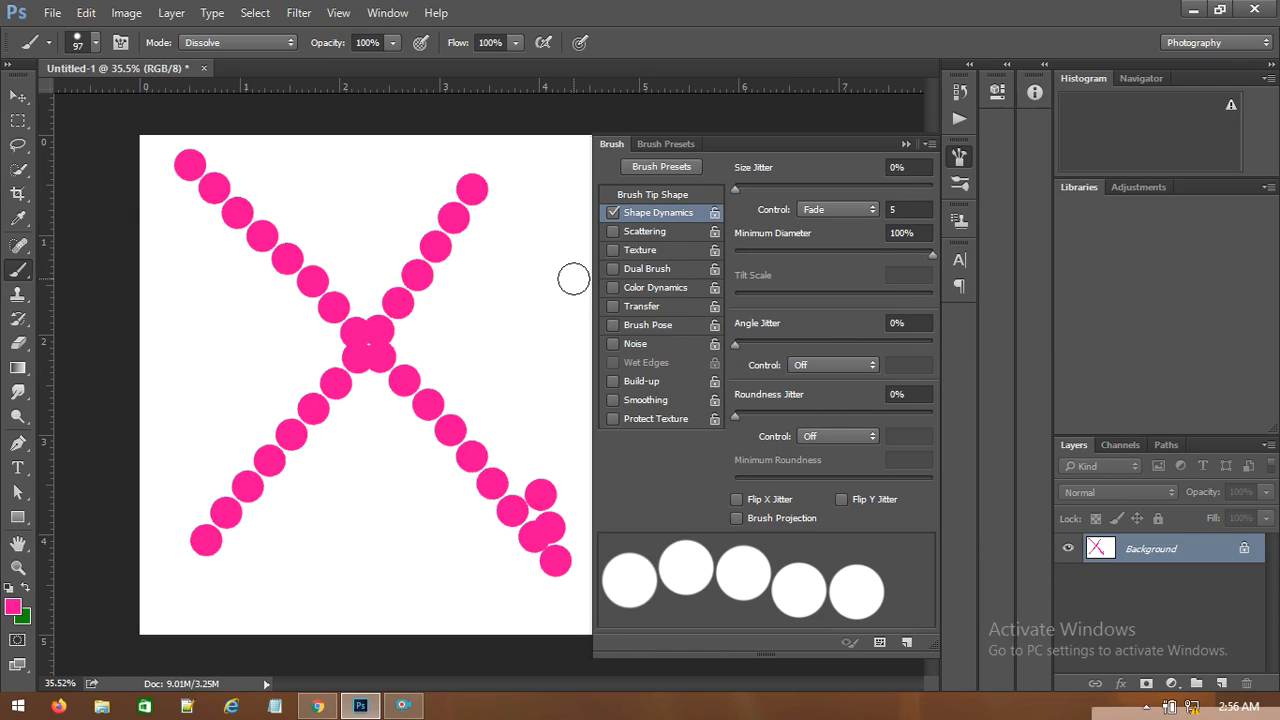
Replace the crossing strokes with a diagonal and a long looping stroke painted at a minimum diameter of 40%.
key("ctrl+alt+z")
key("ctrl+alt+z")
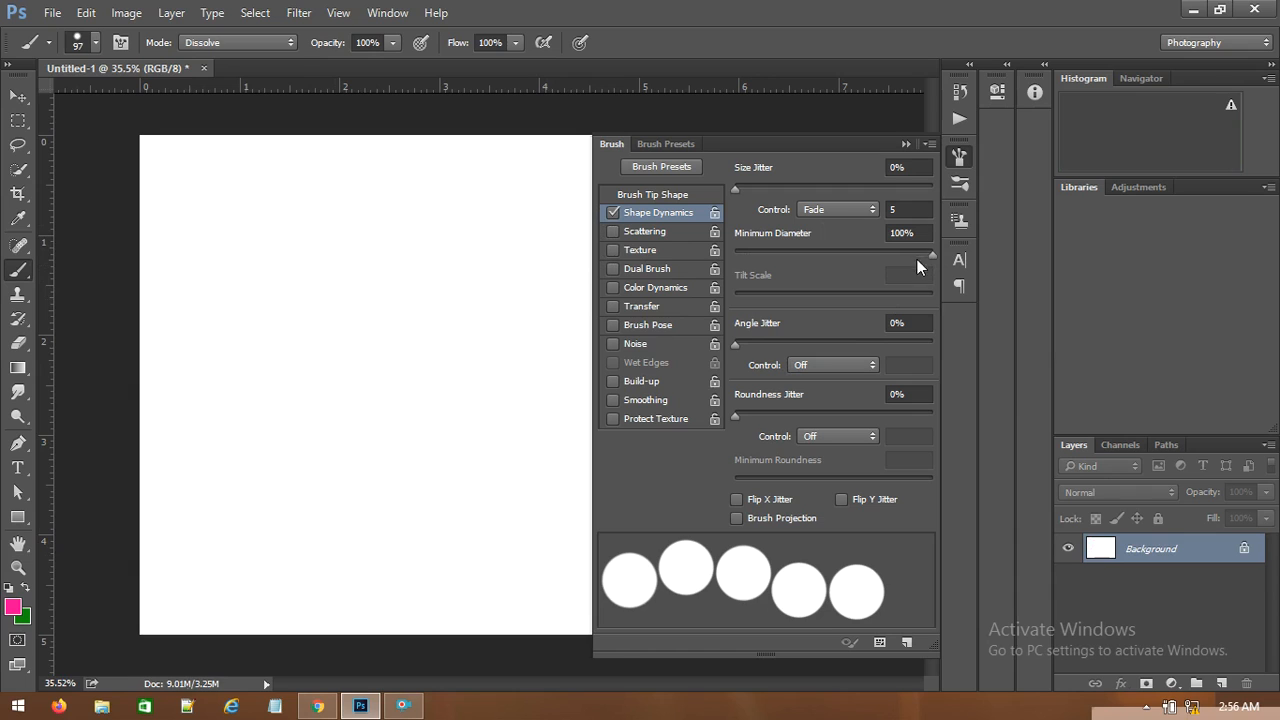
mouse_move(928, 256)
left_mouse_down()
mouse_move(869, 256)
mouse_move(749, 293)
mouse_move(813, 287)
left_mouse_up()
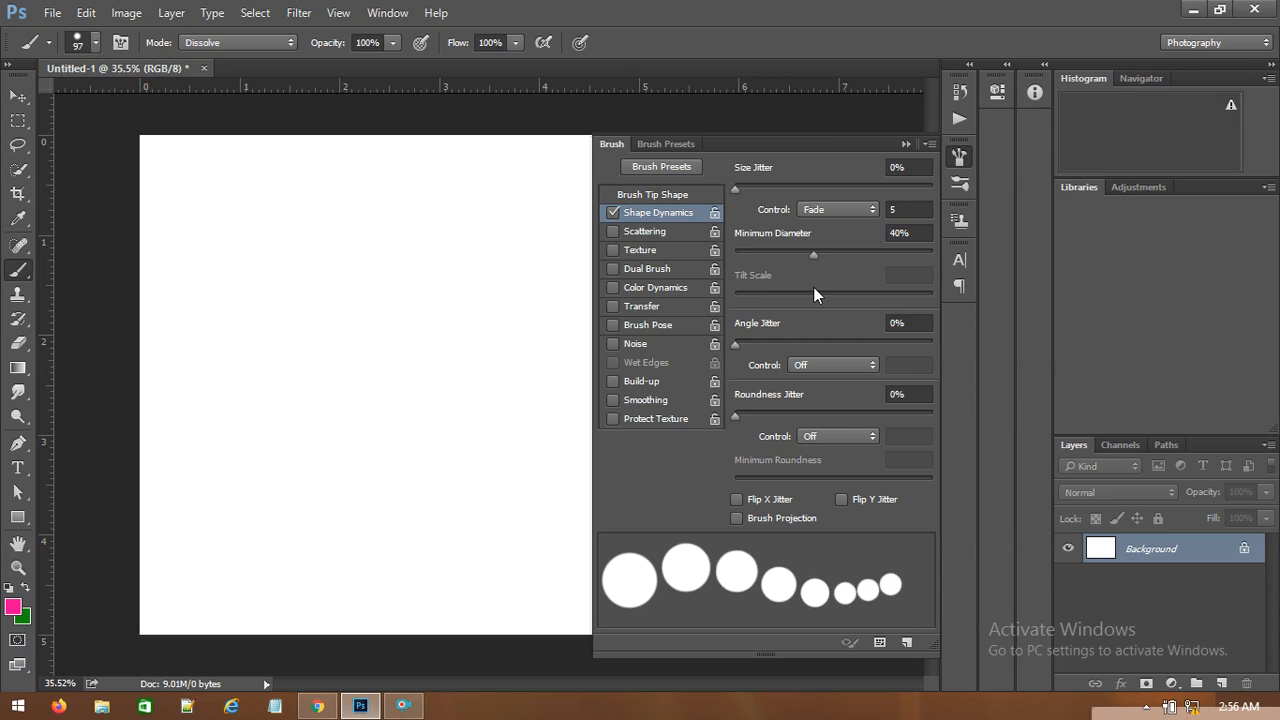
left_click_drag(202, 194, 397, 480)
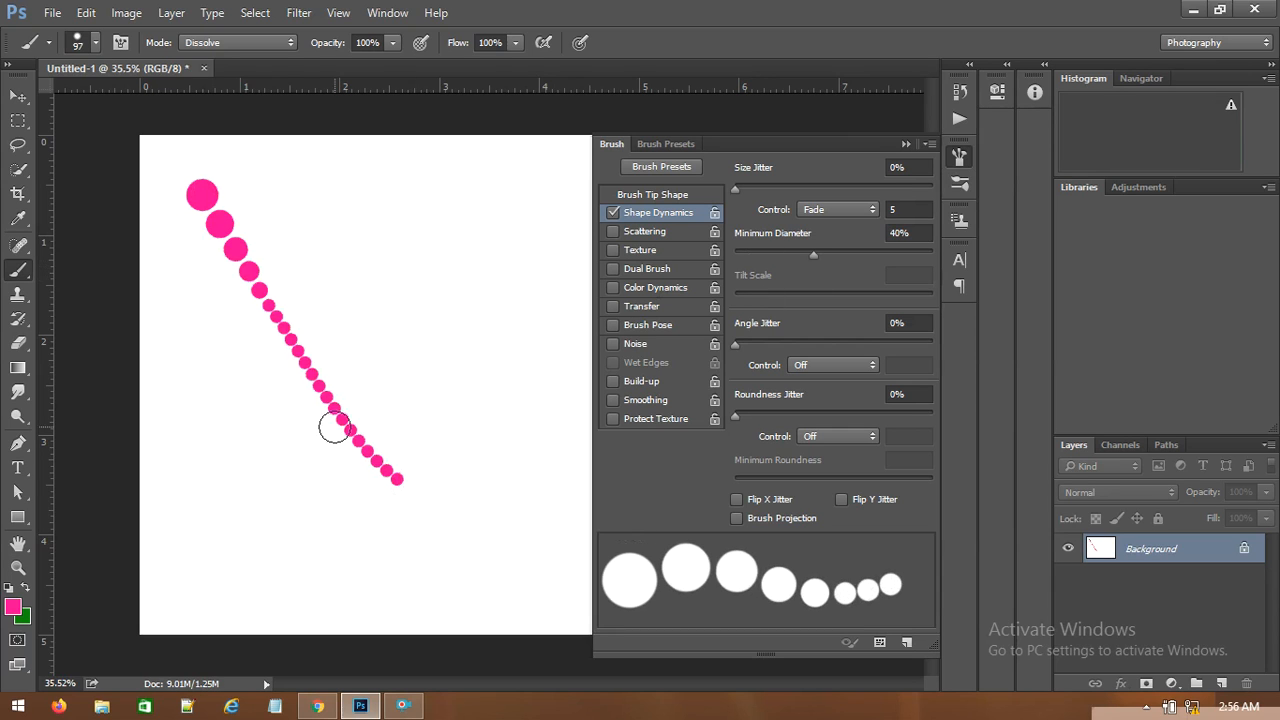
left_click_drag(499, 186, 467, 497)
mouse_move(322, 356)
left_mouse_down()
mouse_move(434, 194)
mouse_move(274, 289)
mouse_move(526, 383)
mouse_move(271, 505)
mouse_move(246, 441)
left_mouse_up()
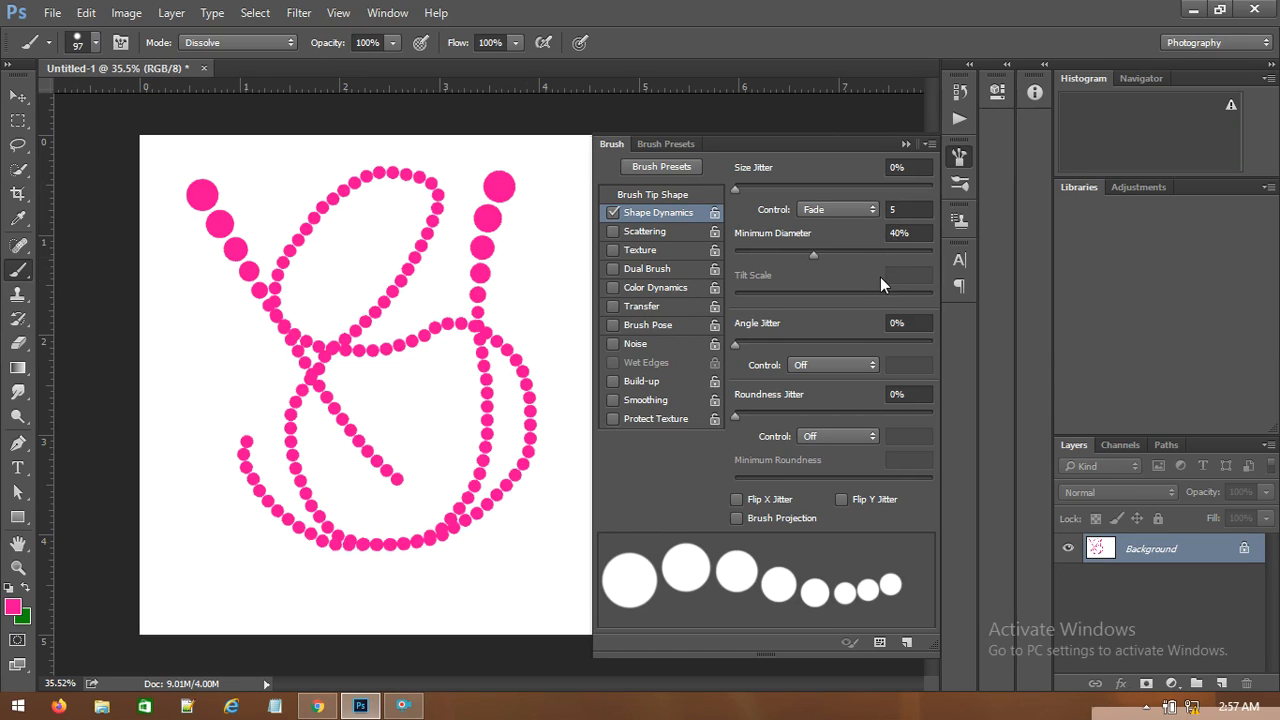
Replace the looping stroke with a short fading stroke painted at a minimum diameter of 0%.
left_click_drag(810, 255, 685, 258)
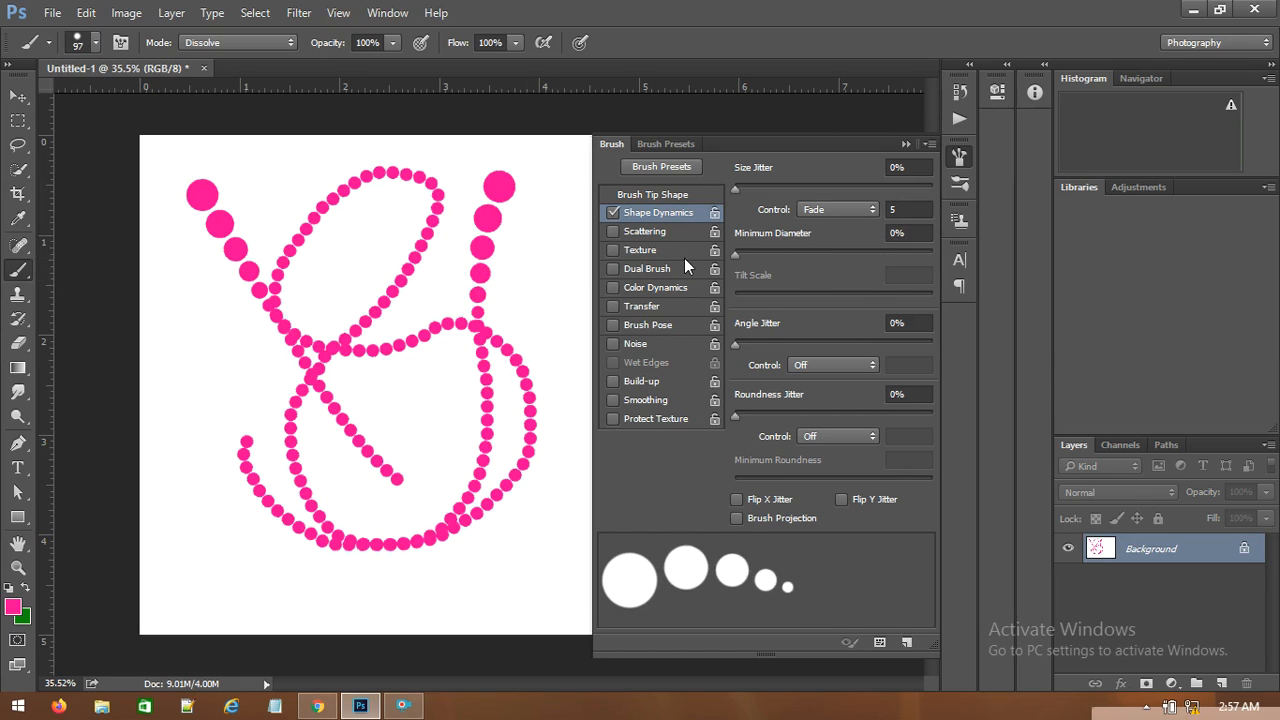
key("ctrl+z")
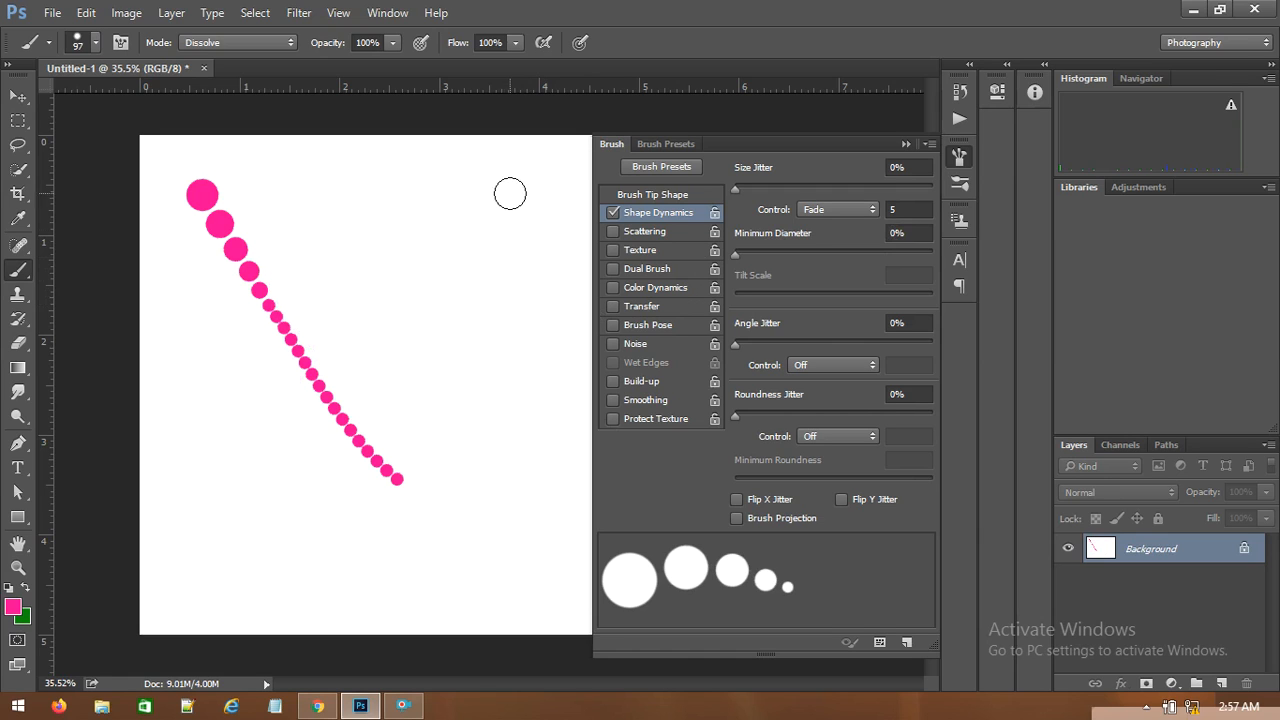
left_click_drag(464, 187, 376, 215)
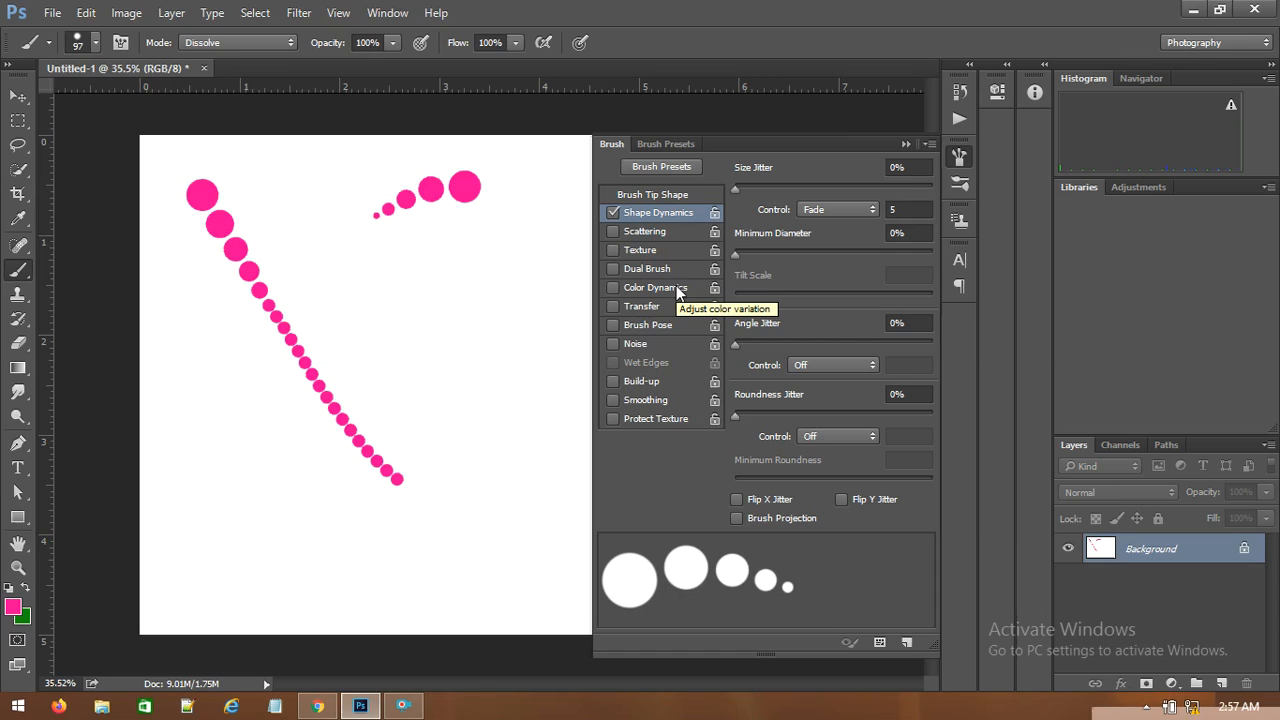
Undo the remaining strokes to empty the canvas and return to the Brush Tip Shape settings.
key("ctrl+alt+z")
key("ctrl+alt+z")
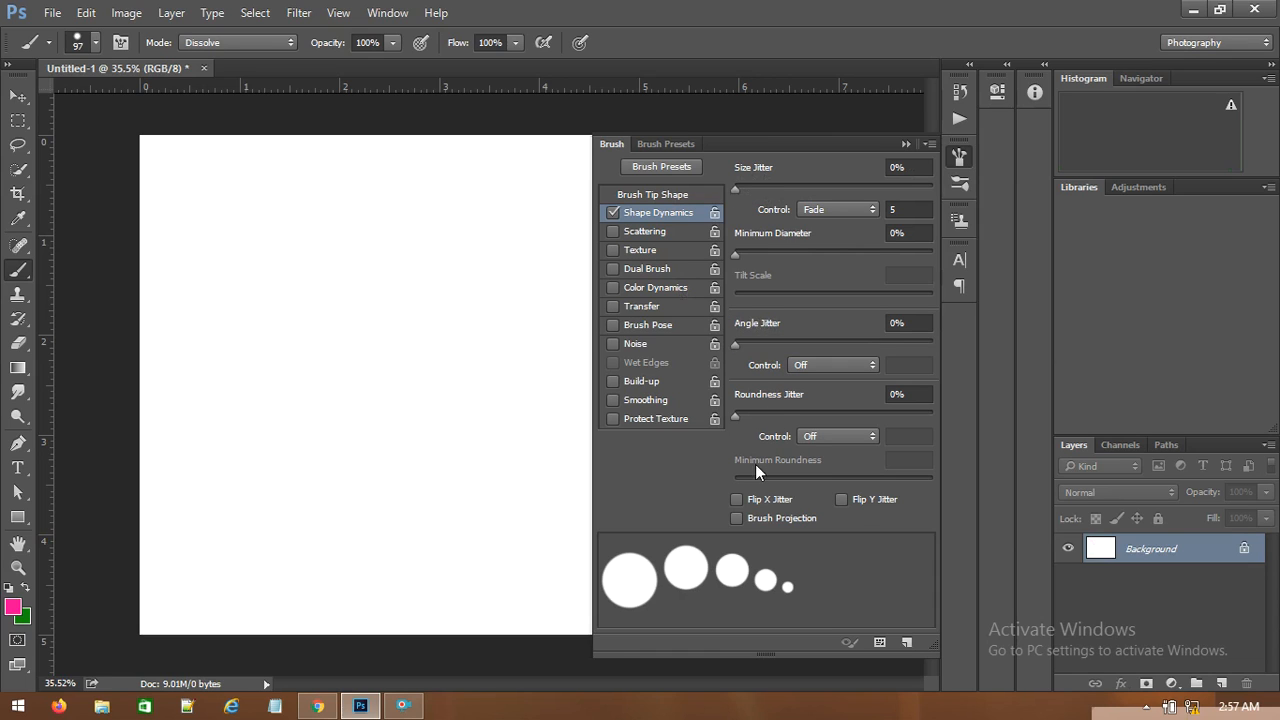
left_click(692, 195)
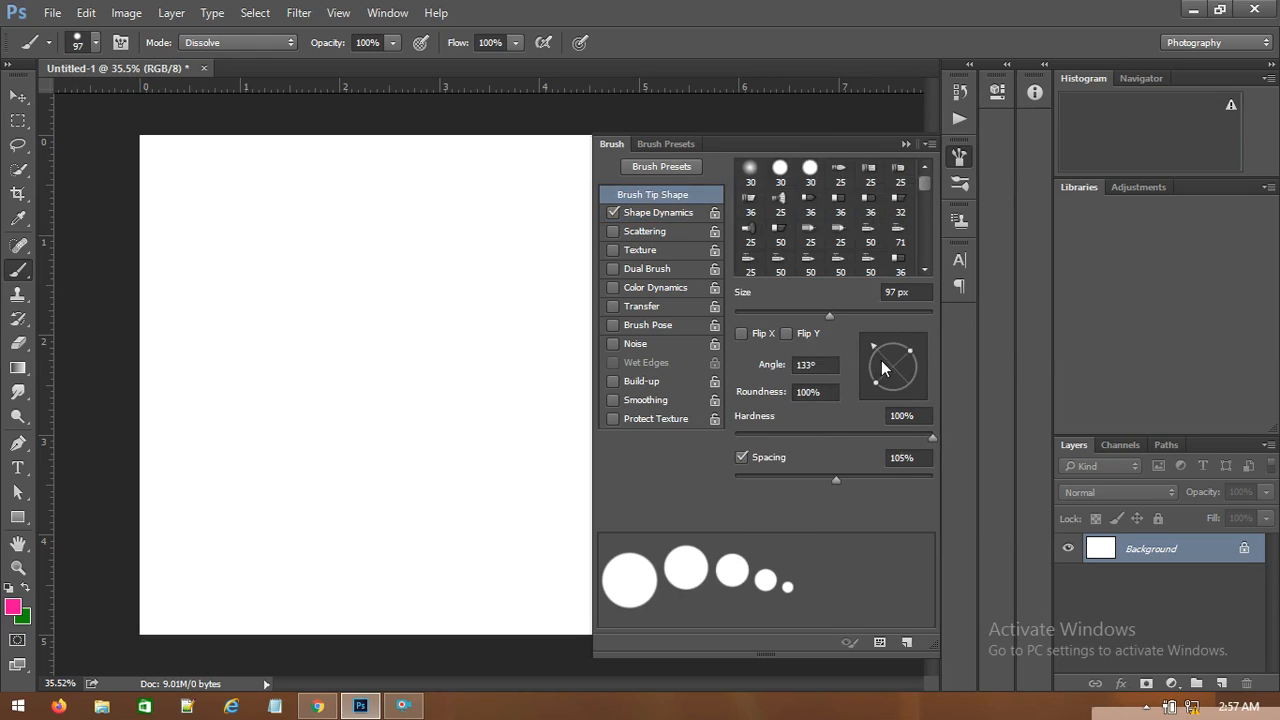
Flatten the brush tip to 28% roundness and paint a short fading stroke in the canvas's upper-left corner.
left_click_drag(915, 353, 899, 362)
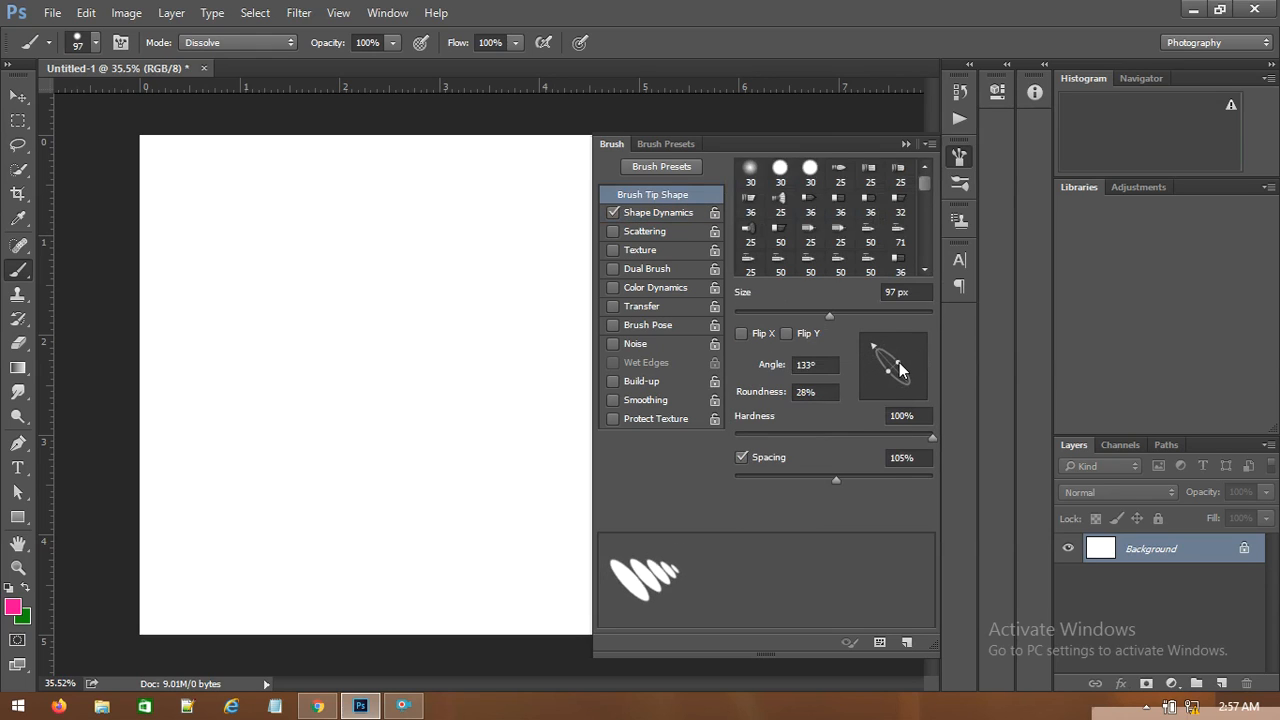
left_click(654, 212)
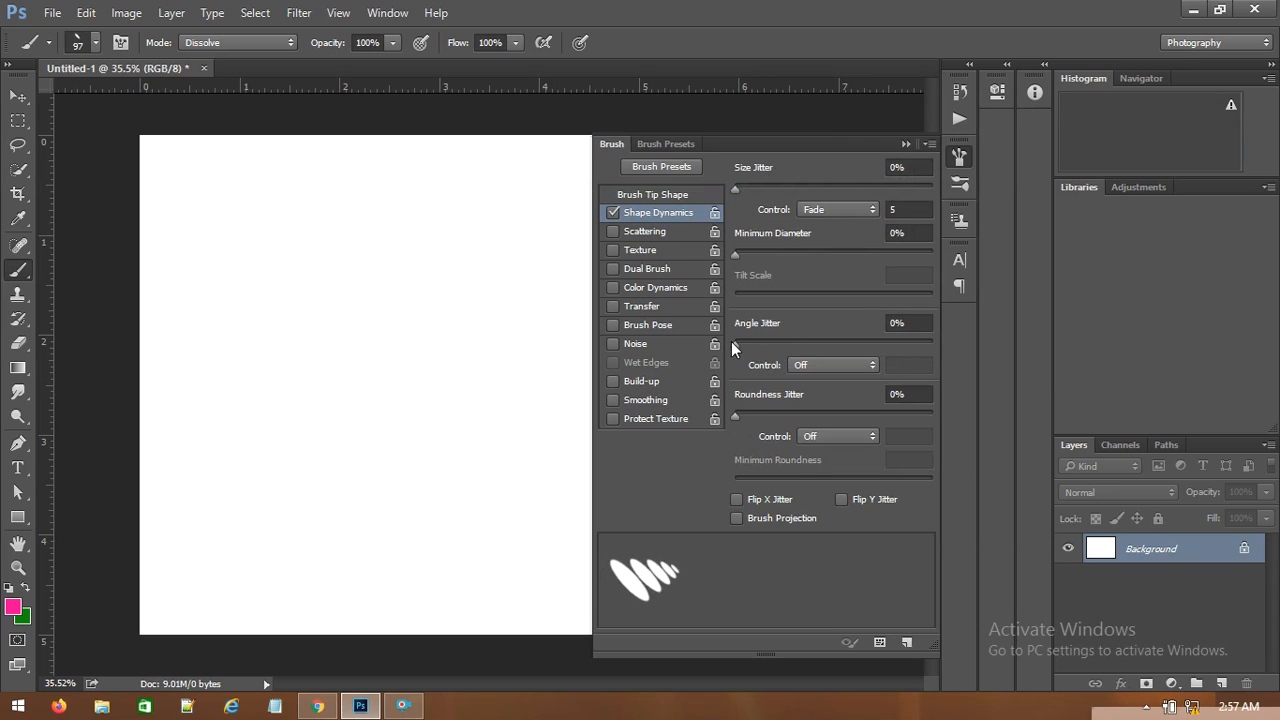
left_click_drag(166, 190, 196, 191)
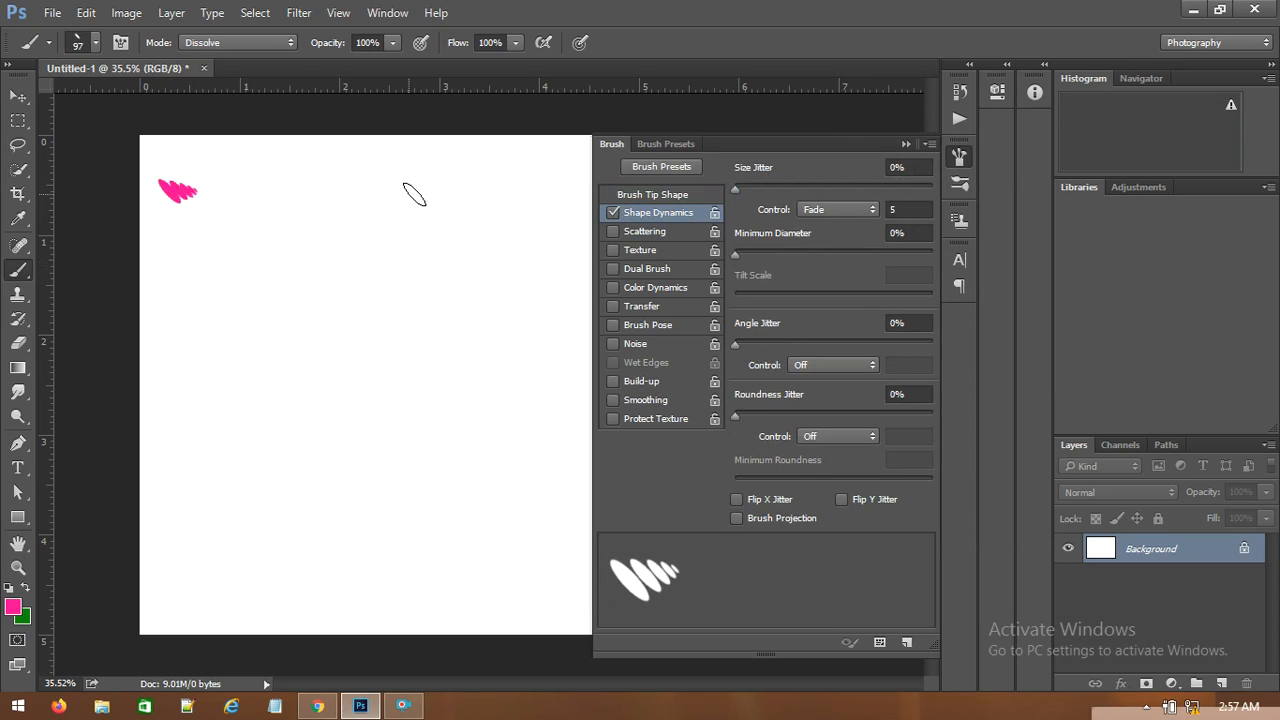
Turn off the Size Jitter control, test it with a long slanted stroke, and undo both strokes.
left_click(823, 214)
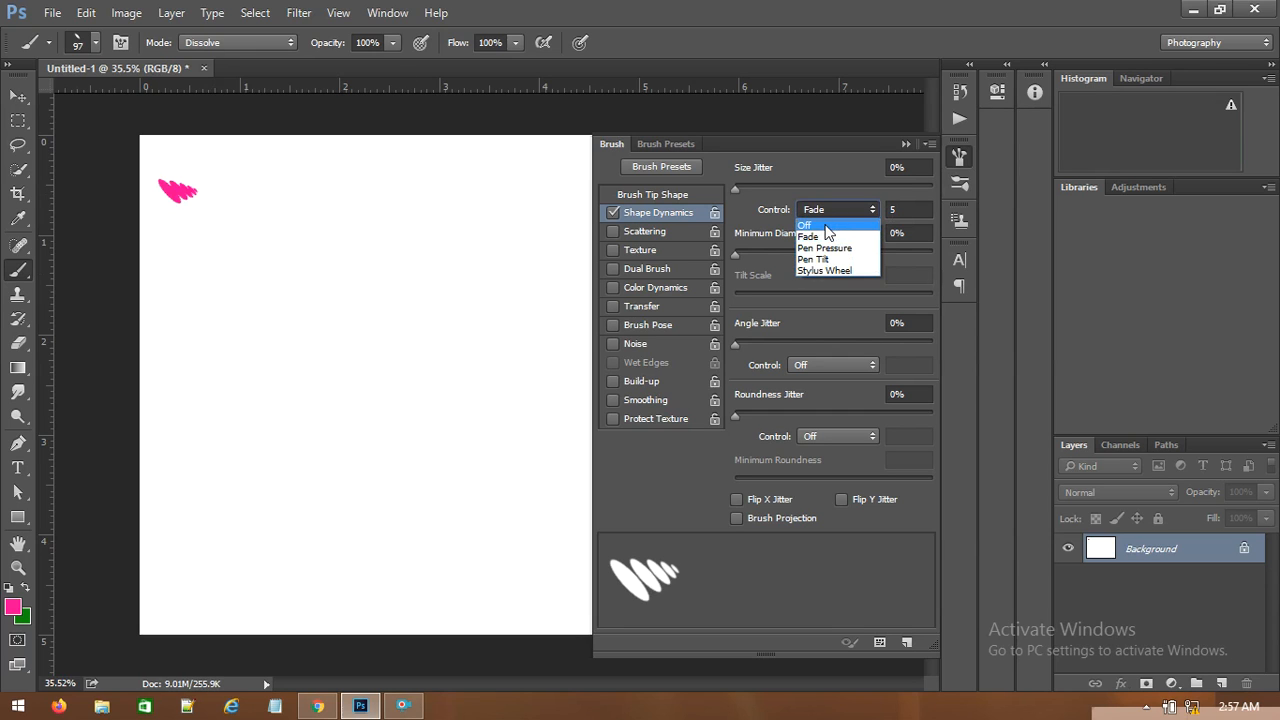
left_click(825, 224)
left_click_drag(195, 271, 560, 222)
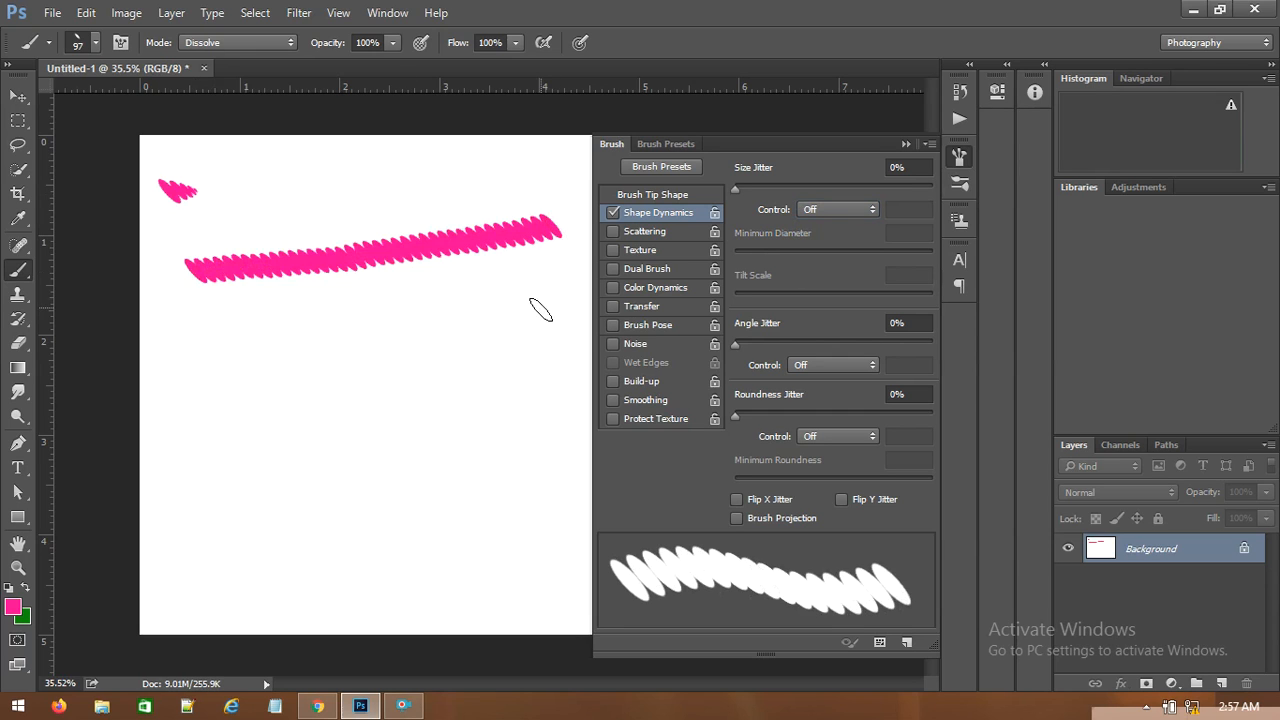
key("ctrl+z")
key("ctrl+alt+z")
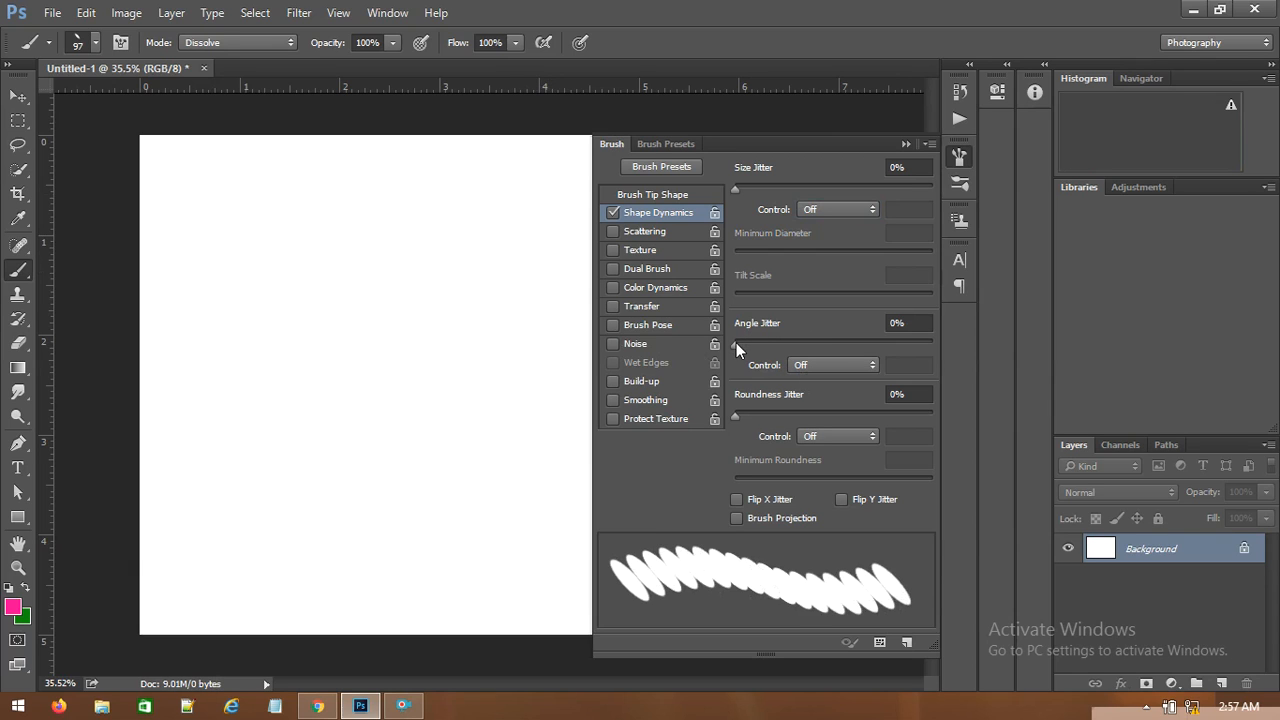
Paint two diagonal strokes at 19% angle jitter, the second with spacing set to 179%, and undo both.
left_click_drag(736, 343, 773, 344)
mouse_move(175, 187)
left_mouse_down()
mouse_move(318, 284)
mouse_move(425, 388)
left_mouse_up()
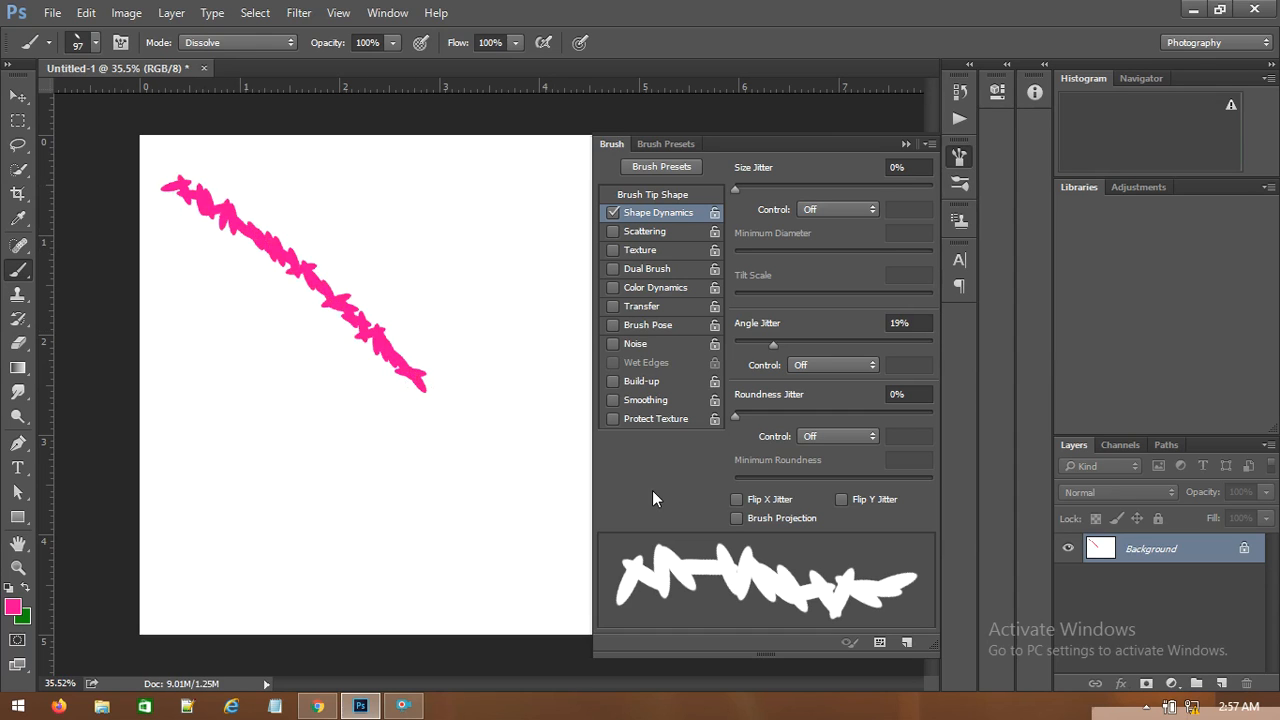
left_click(664, 196)
left_click_drag(838, 479, 872, 479)
mouse_move(170, 296)
left_mouse_down()
mouse_move(268, 401)
mouse_move(388, 493)
left_mouse_up()
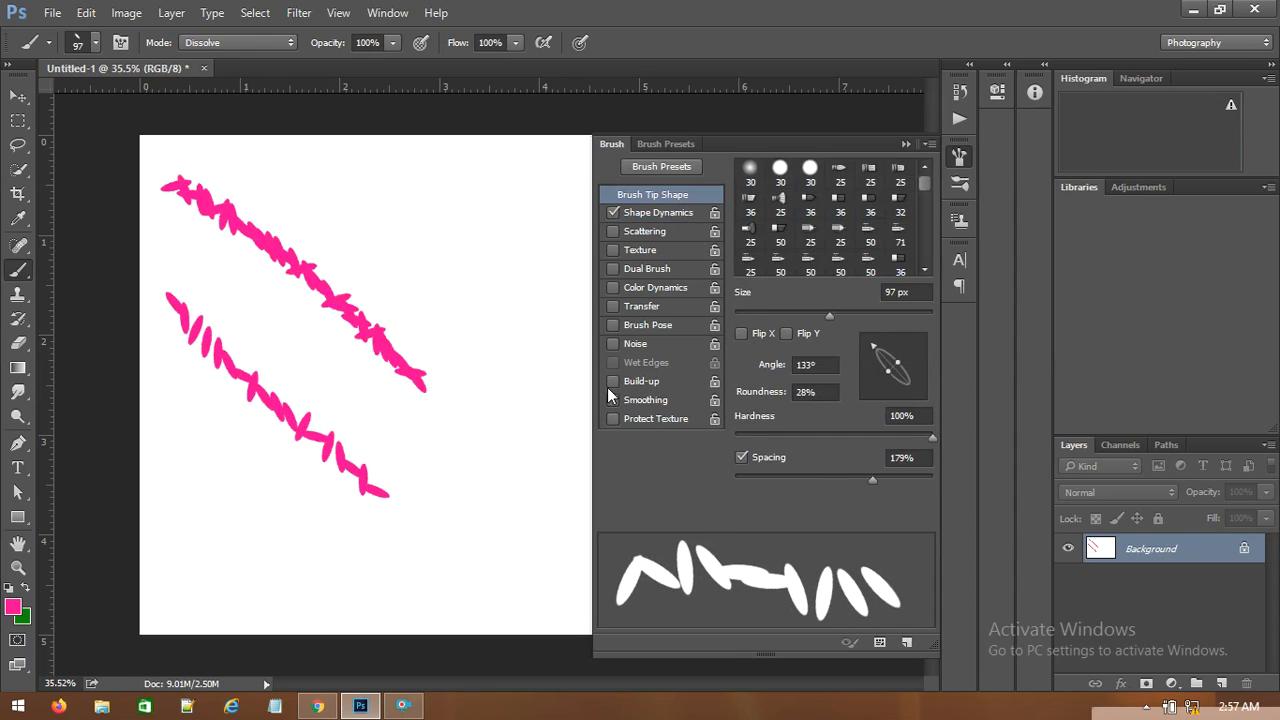
key("ctrl+alt+z")
key("ctrl+alt+z")
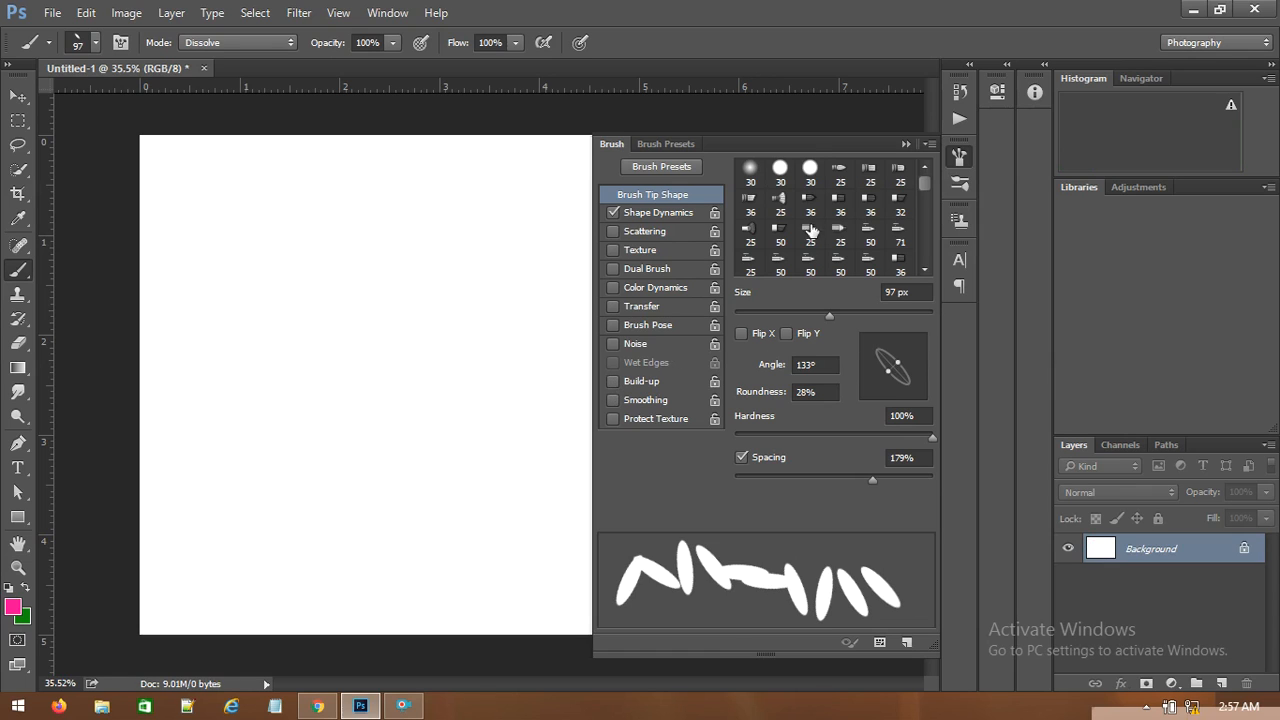
Set the roundness jitter to 73% and paint a long looping stroke that crosses itself.
left_click(665, 213)
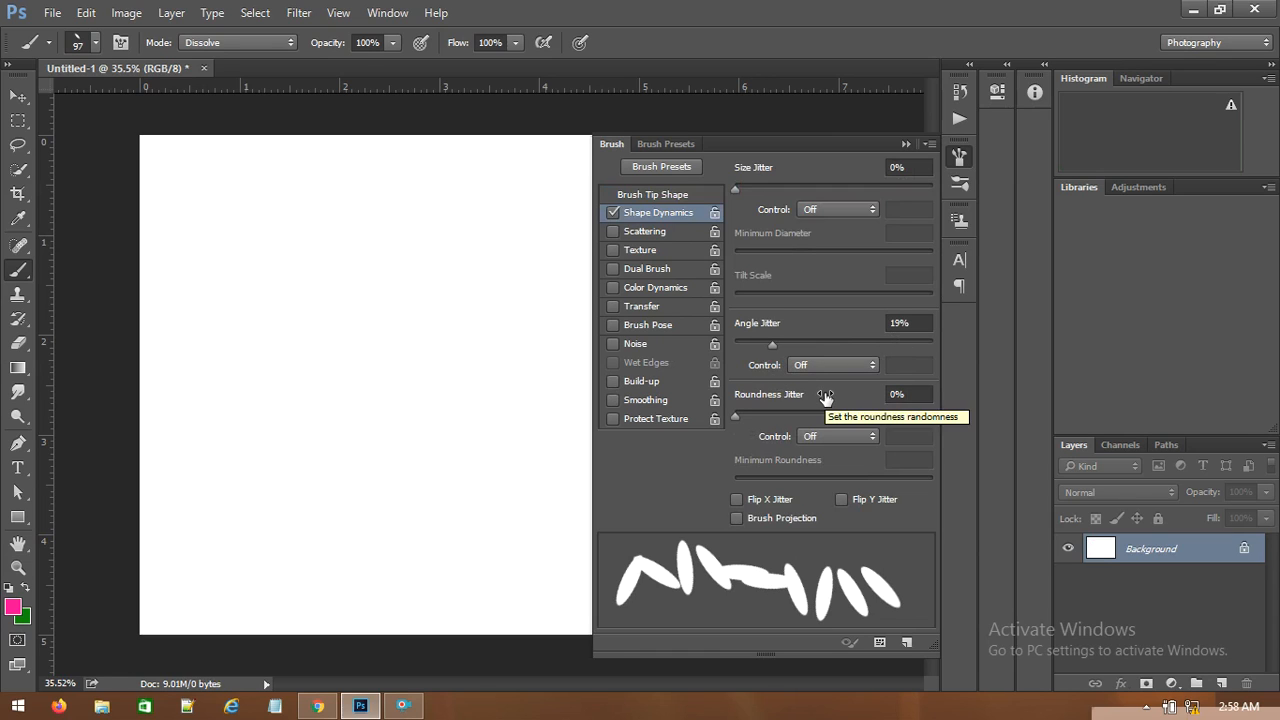
mouse_move(736, 416)
left_mouse_down()
mouse_move(951, 415)
mouse_move(773, 413)
mouse_move(879, 417)
left_mouse_up()
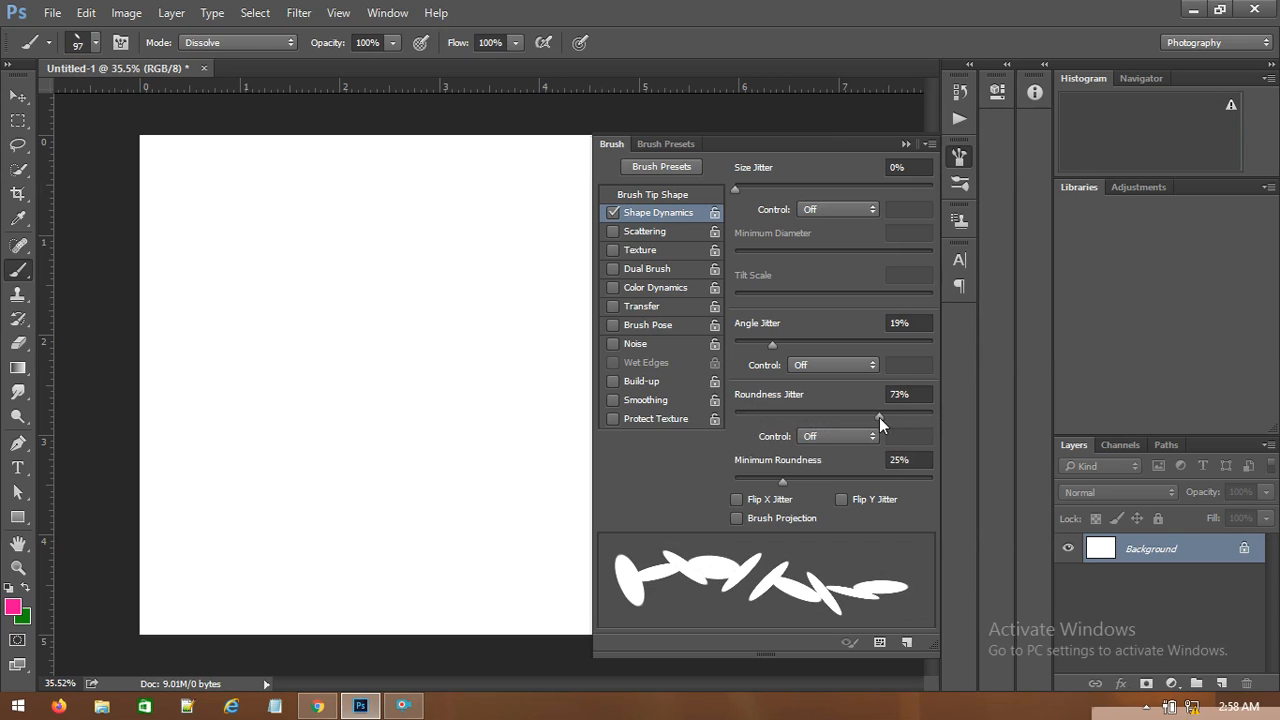
mouse_move(190, 177)
left_mouse_down()
mouse_move(312, 303)
mouse_move(400, 442)
mouse_move(465, 428)
mouse_move(488, 238)
mouse_move(455, 205)
mouse_move(370, 238)
mouse_move(260, 474)
left_mouse_up()
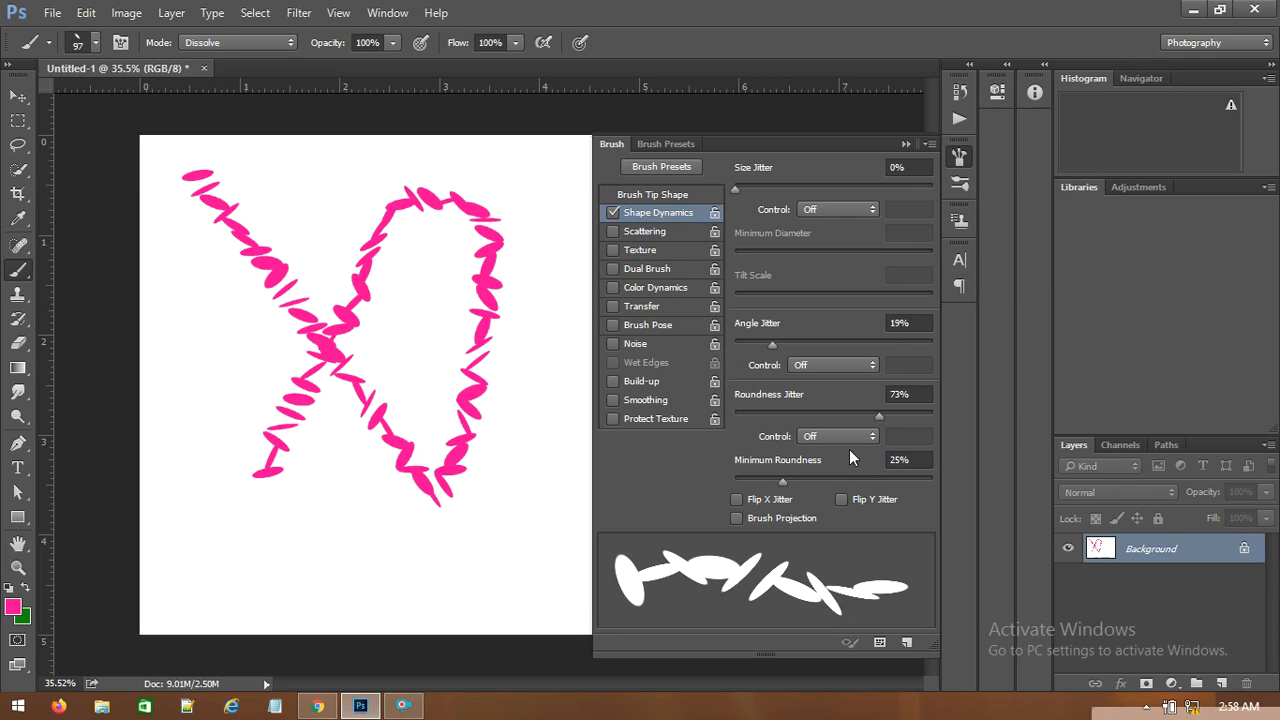
Paint a diagonal stroke at 62% minimum roundness and a winding stroke near the canvas bottom at 1%.
mouse_move(784, 481)
left_mouse_down()
mouse_move(919, 475)
mouse_move(856, 480)
left_mouse_up()
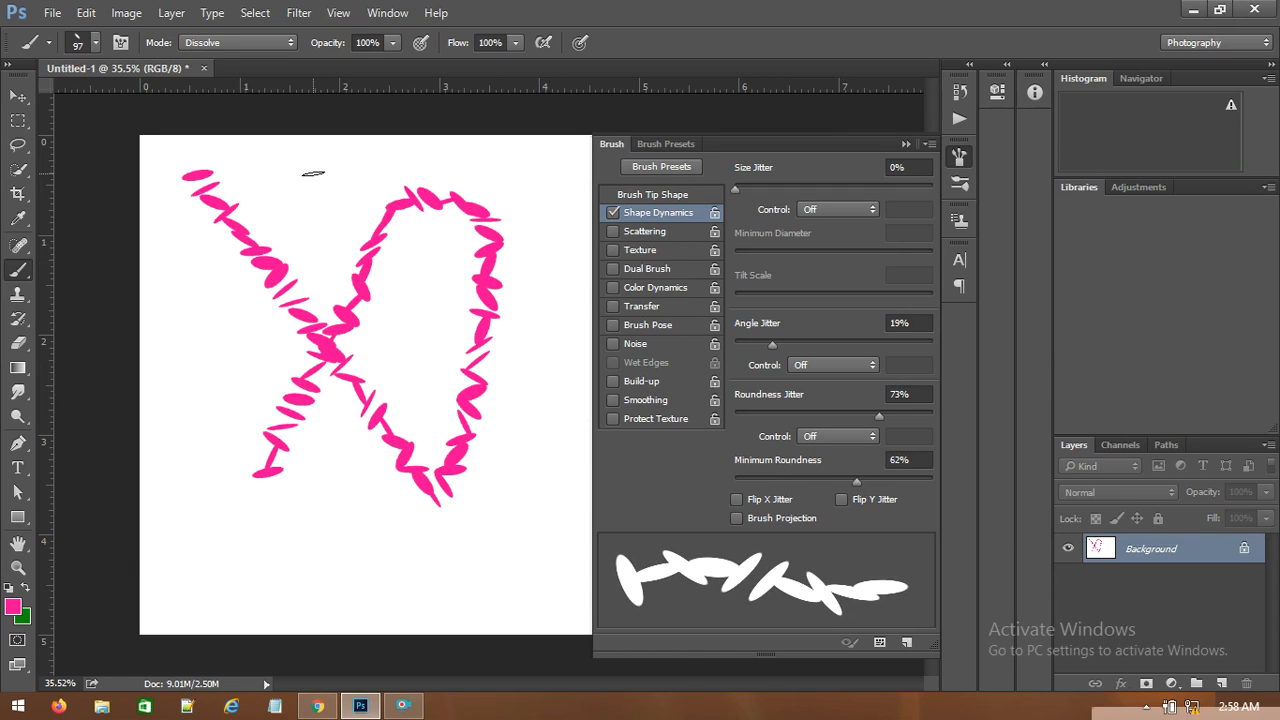
mouse_move(313, 174)
left_mouse_down()
mouse_move(456, 346)
mouse_move(452, 414)
left_mouse_up()
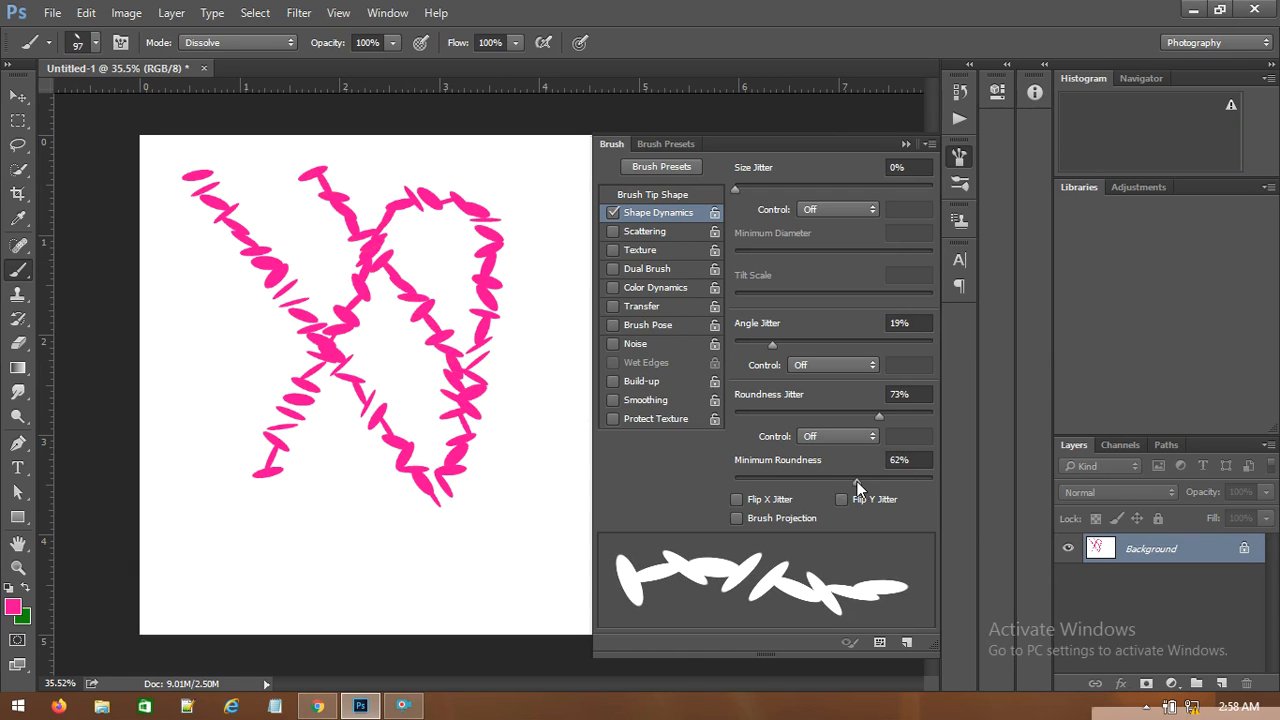
left_click_drag(857, 481, 735, 481)
mouse_move(300, 545)
left_mouse_down()
mouse_move(340, 532)
mouse_move(562, 545)
mouse_move(502, 565)
left_mouse_up()
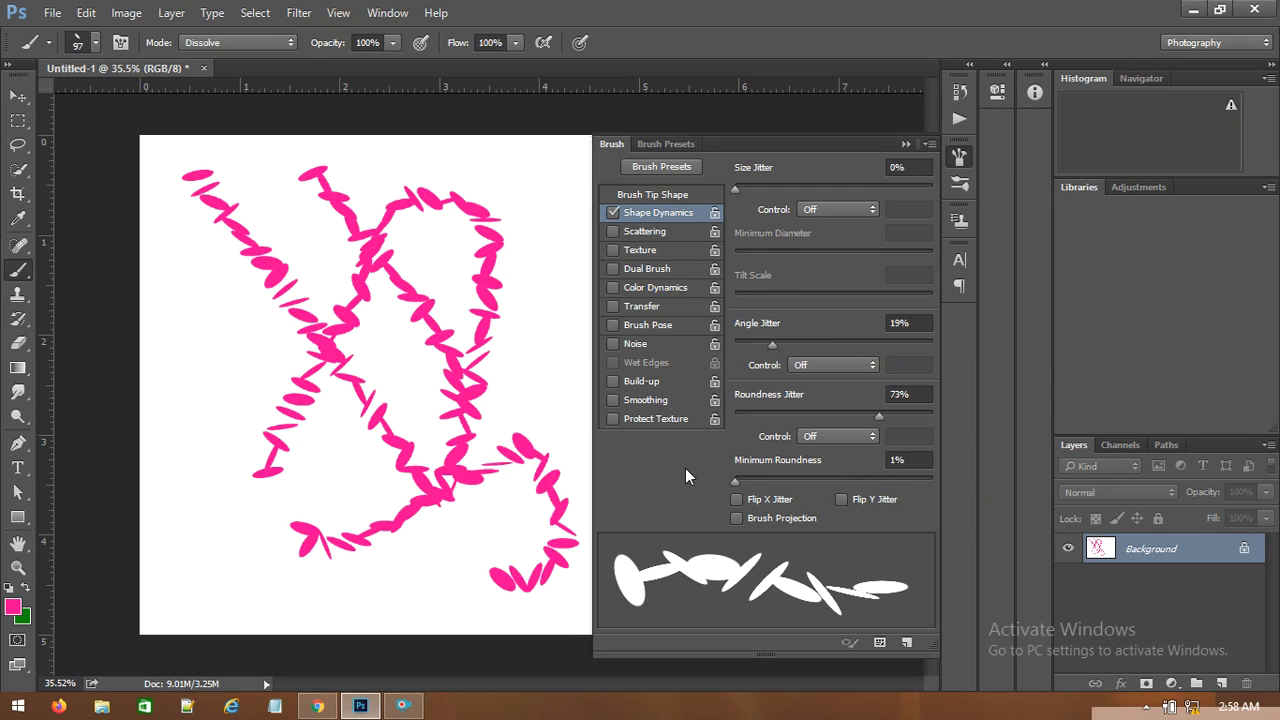
Undo all the roundness jitter strokes to empty the canvas.
key("ctrl+alt+z")
key("ctrl+alt+z")
key("ctrl+alt+z")
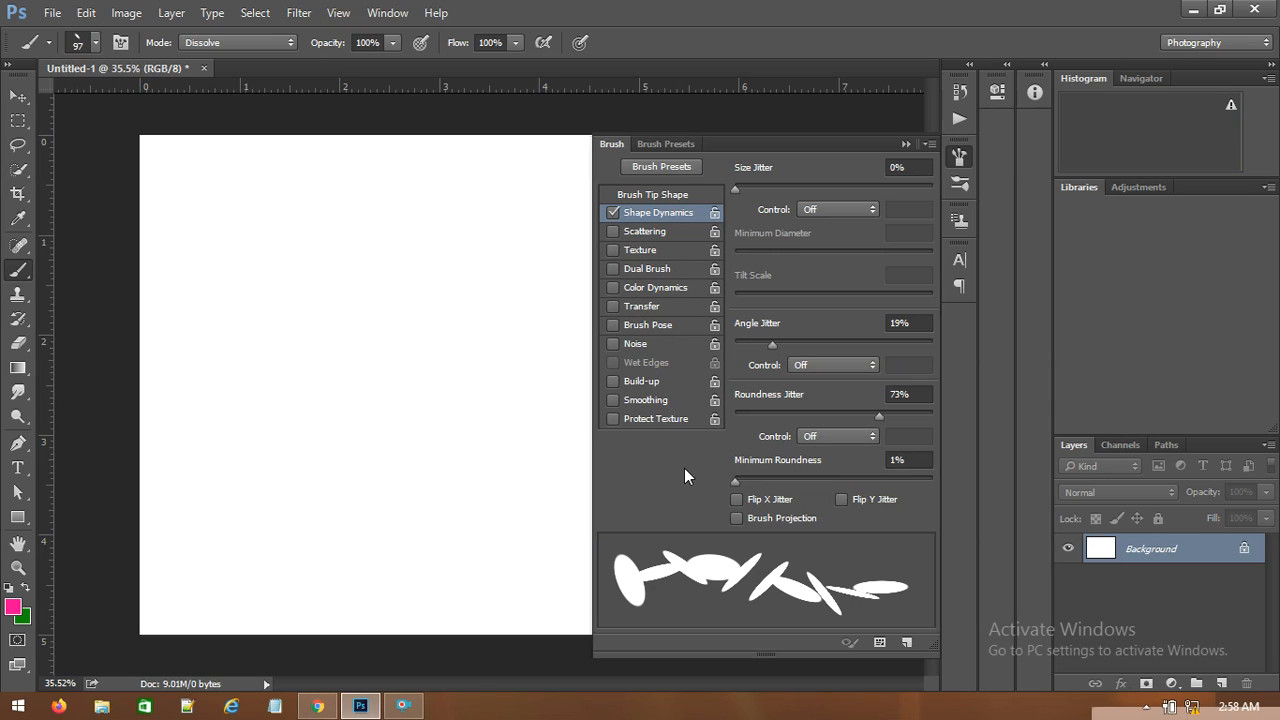
Enable Scattering in place of Shape Dynamics and use the hard round 30 px tip with 116% spacing.
left_click(645, 232)
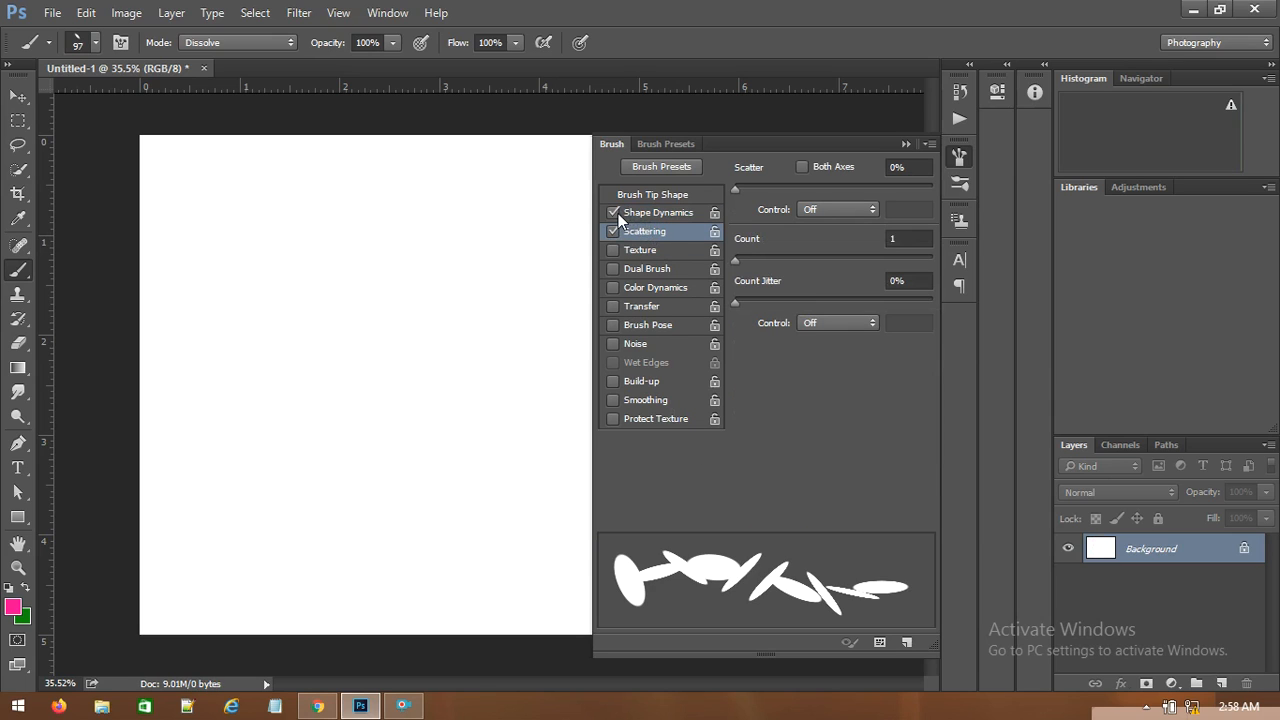
left_click(614, 213)
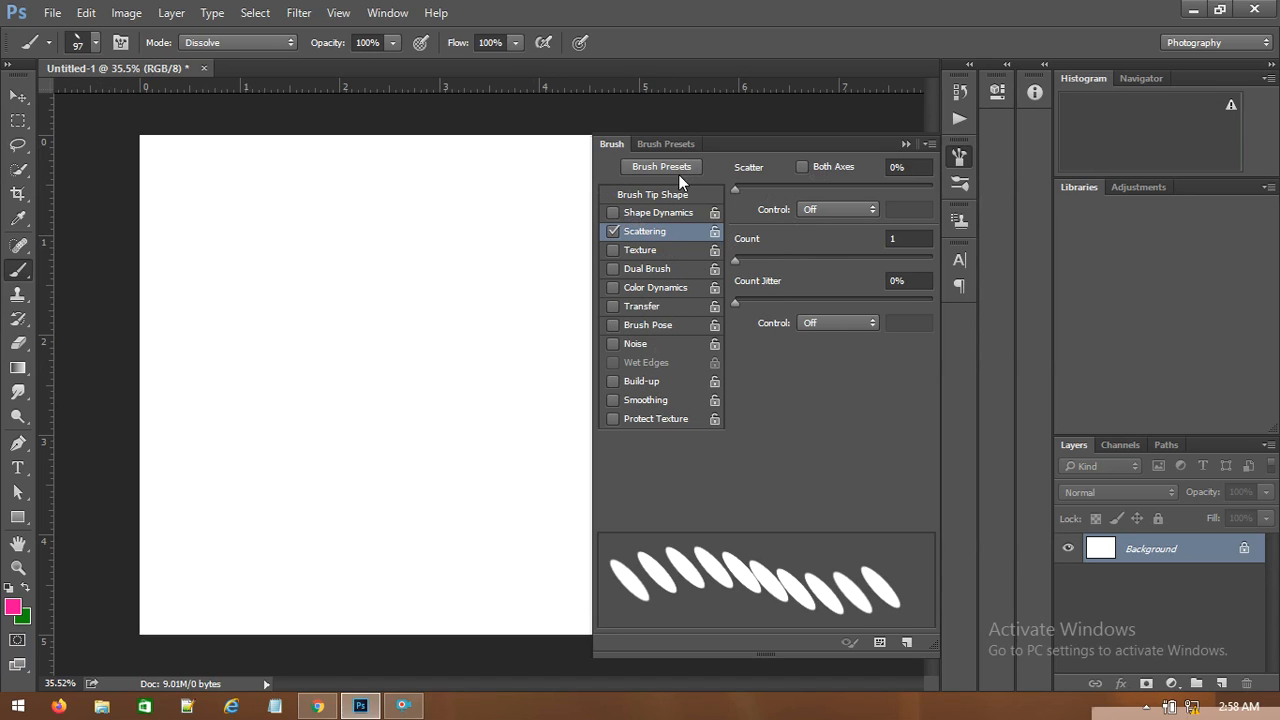
left_click(650, 196)
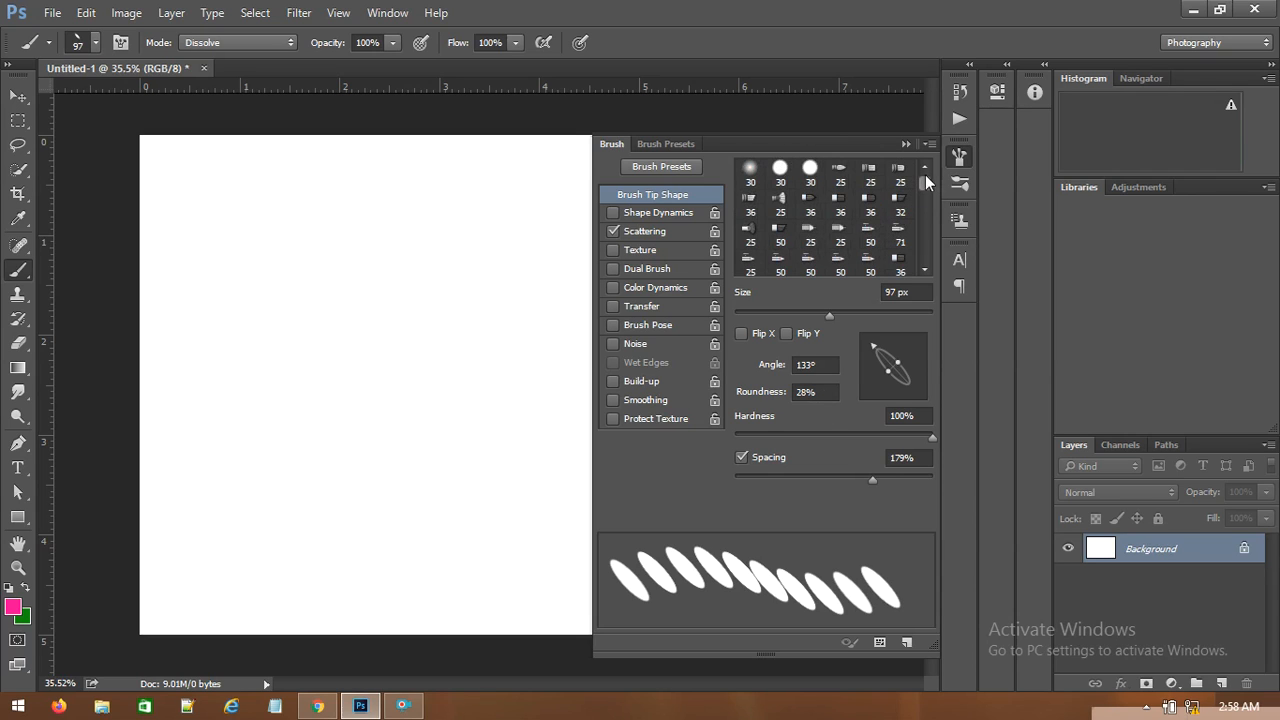
left_click(810, 168)
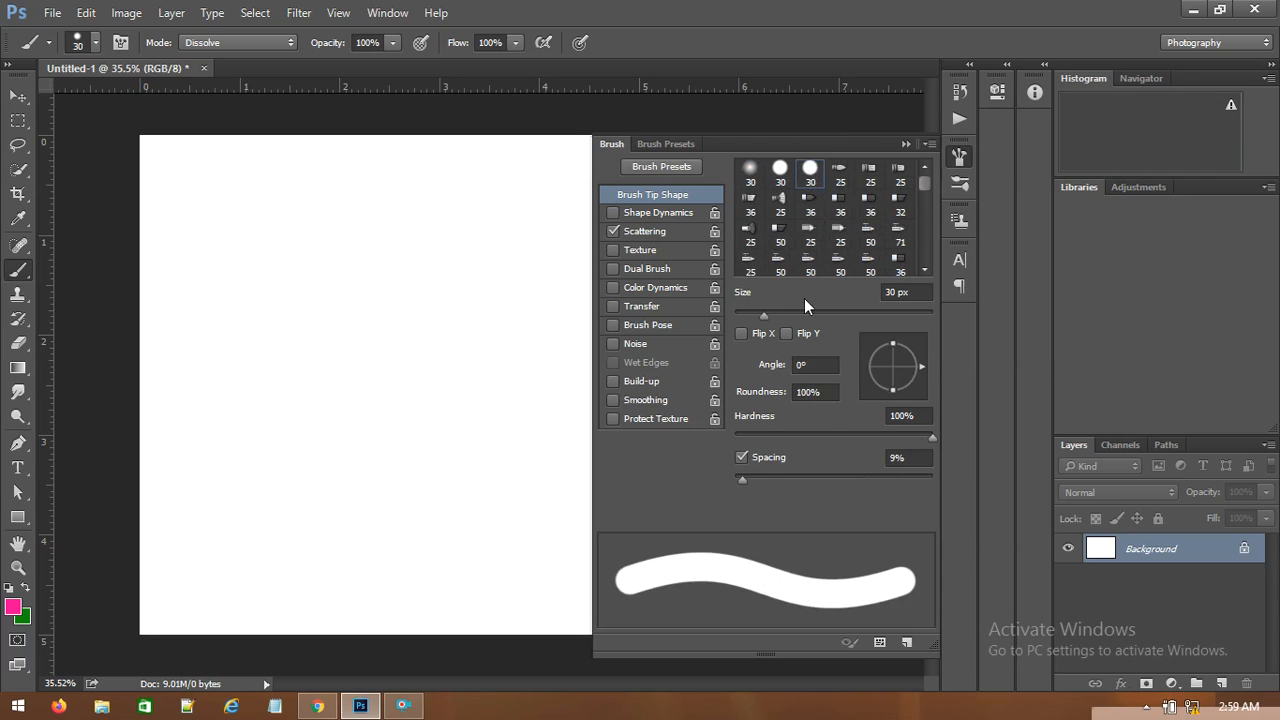
left_click_drag(742, 479, 843, 480)
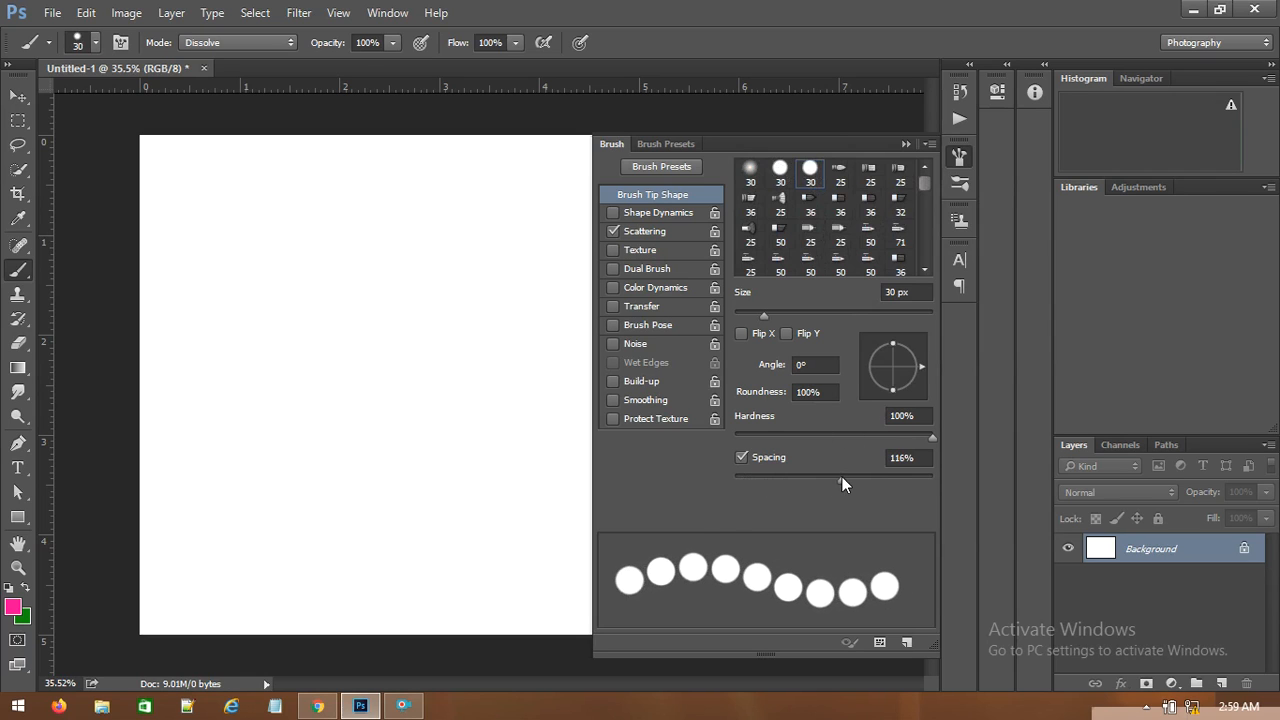
Set the scatter to 270% and the tip size to 45 px, and paint two roughly horizontal dotted strokes.
left_click(653, 232)
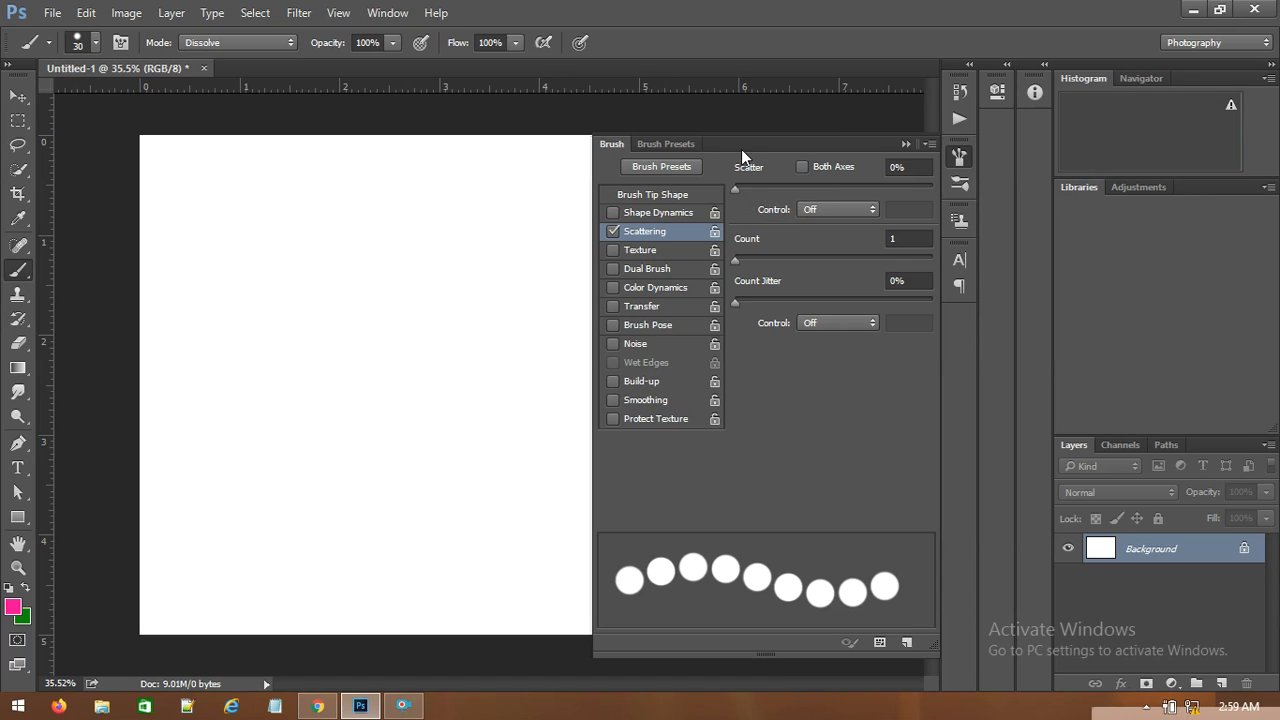
left_click_drag(738, 188, 788, 182)
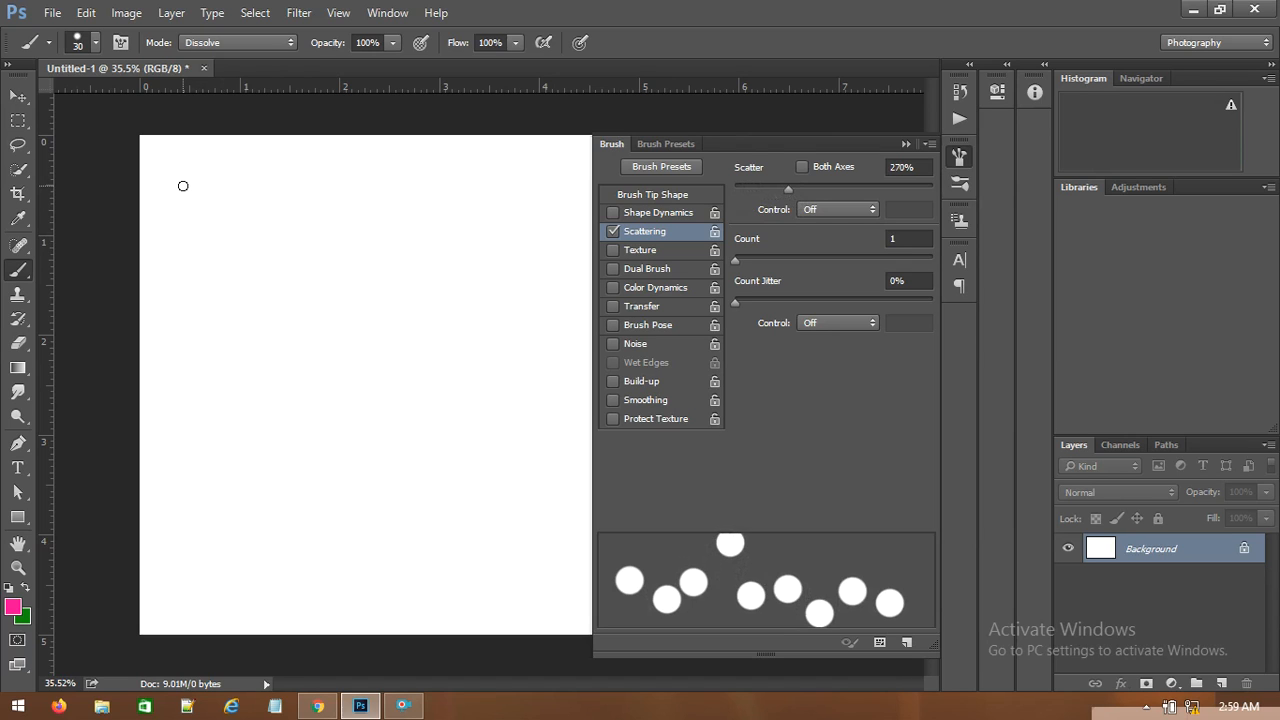
left_click(668, 195)
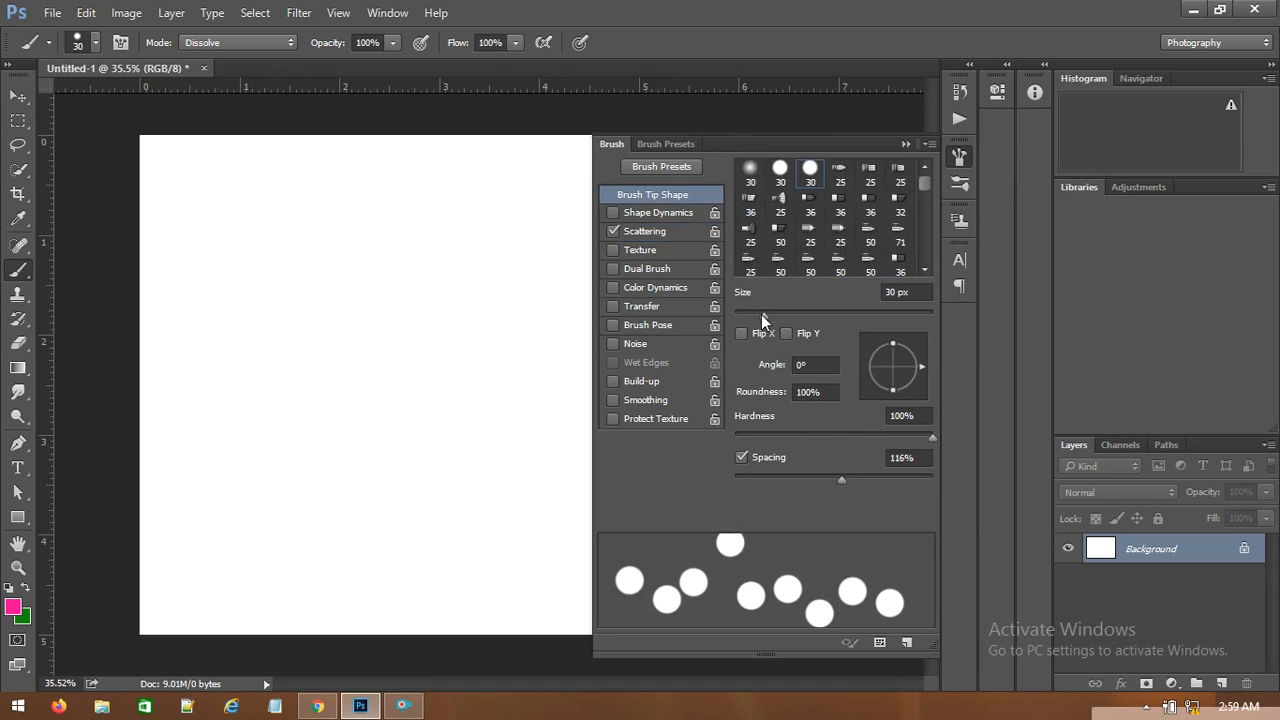
left_click_drag(761, 314, 778, 317)
mouse_move(190, 208)
left_mouse_down()
mouse_move(409, 232)
mouse_move(446, 218)
left_mouse_up()
left_click(646, 233)
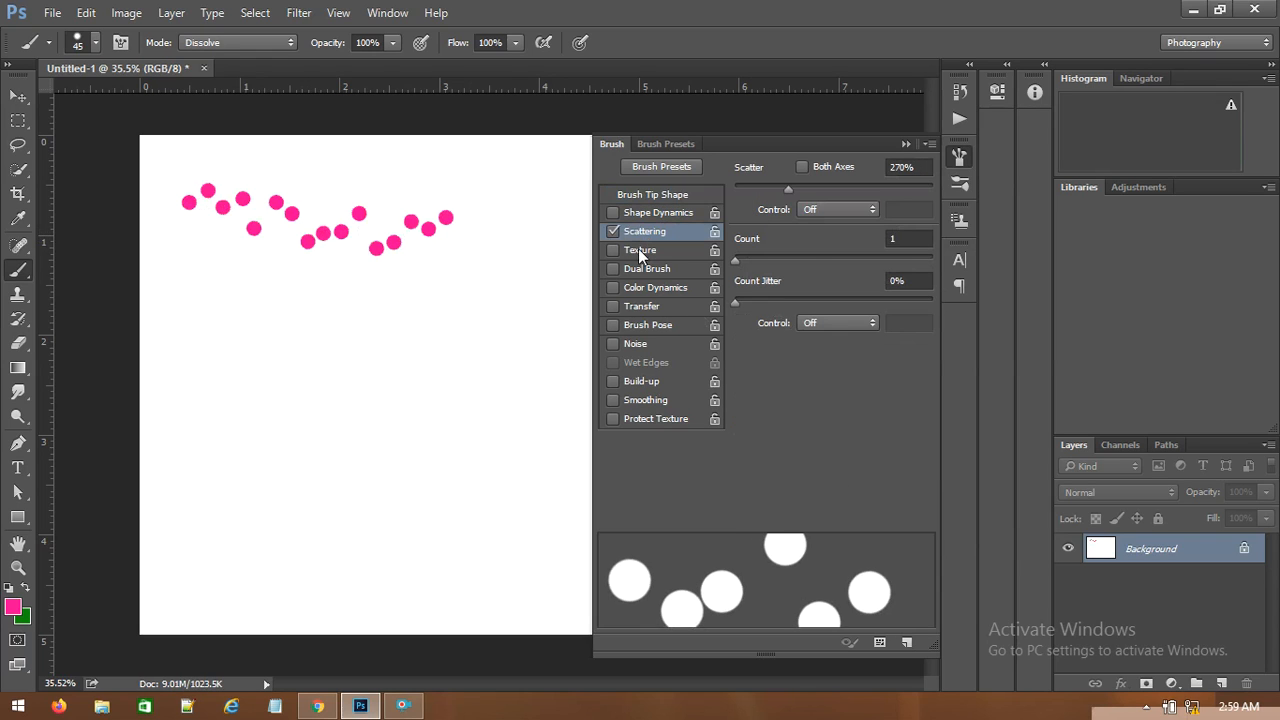
left_click_drag(166, 356, 416, 356)
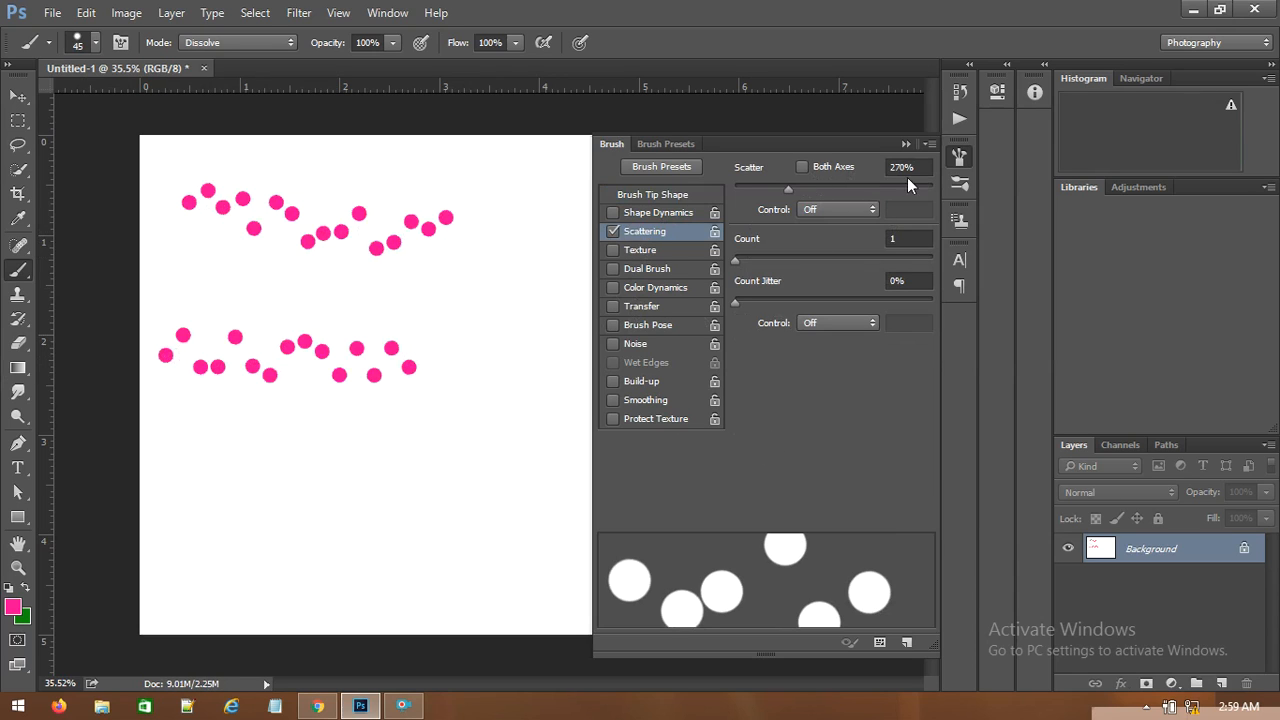
Paint a horizontal stroke low on the canvas with Both Axes scattering on, and another just above it with Both Axes off.
left_click(804, 167)
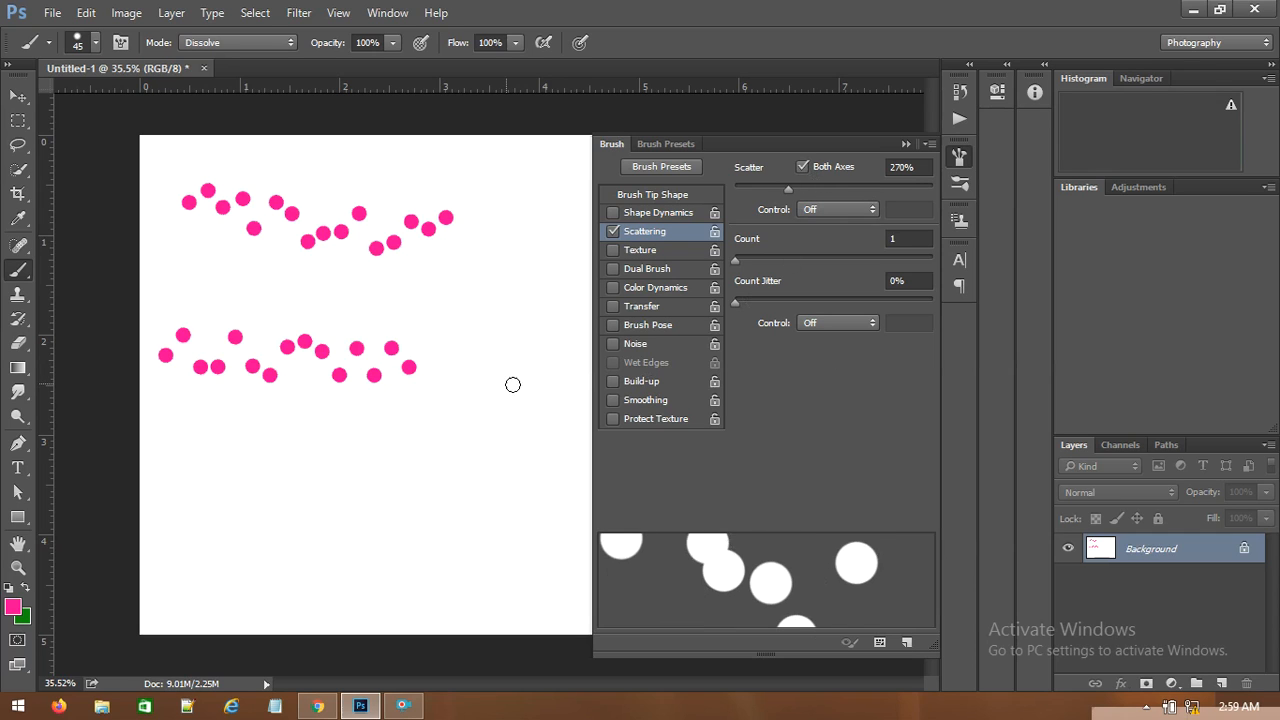
left_click_drag(223, 509, 507, 505)
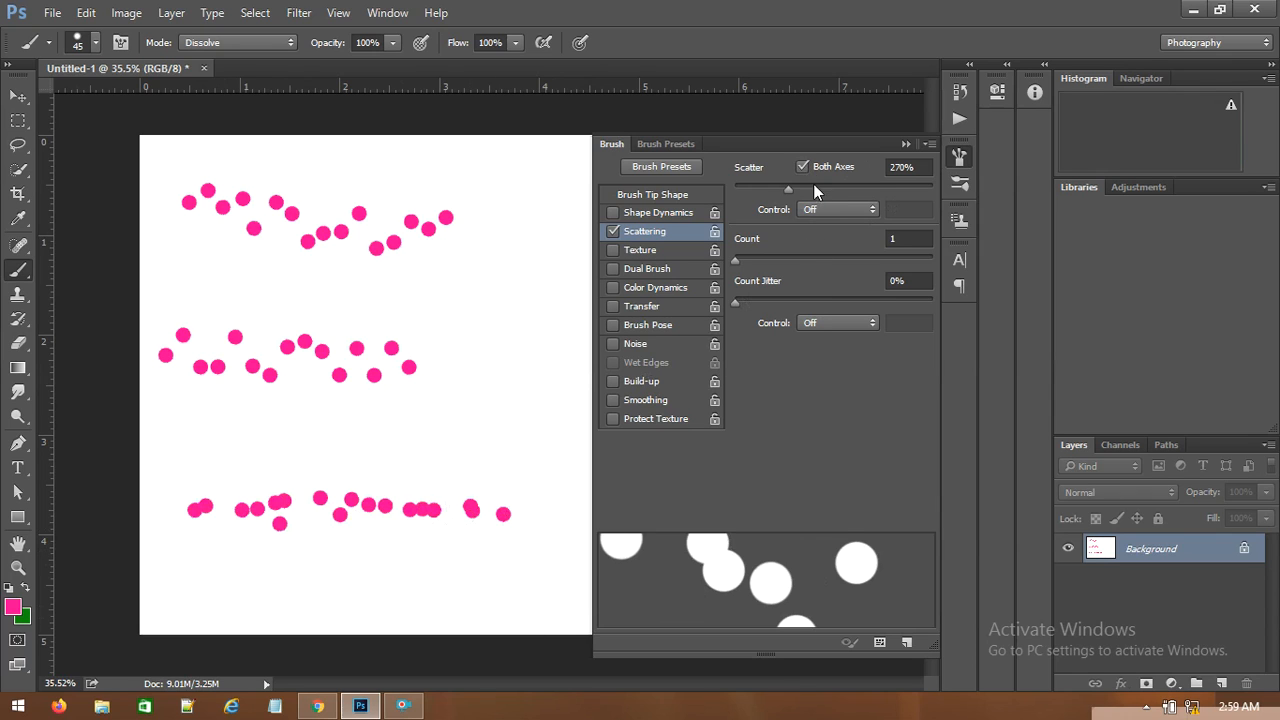
left_click(804, 167)
left_click_drag(251, 460, 470, 440)
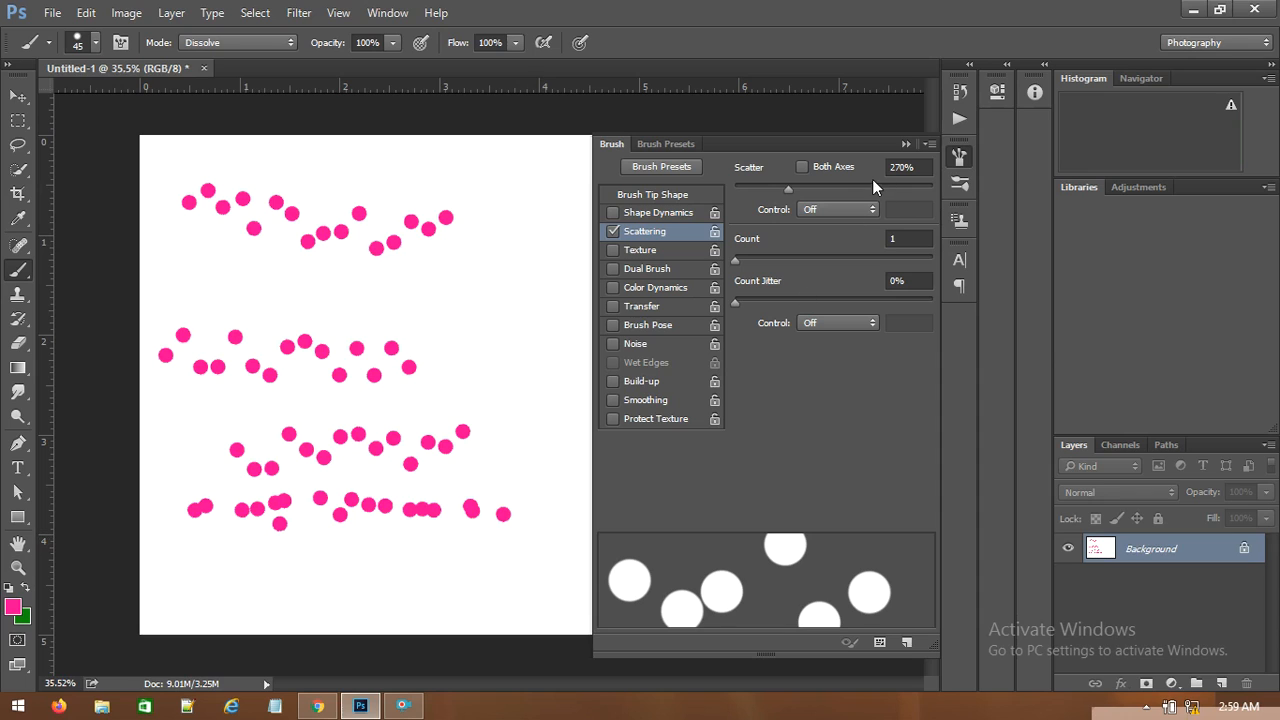
Set the scatter to 412%, paint a dotted stroke between the two upper rows, and undo all the strokes.
left_click_drag(789, 190, 816, 188)
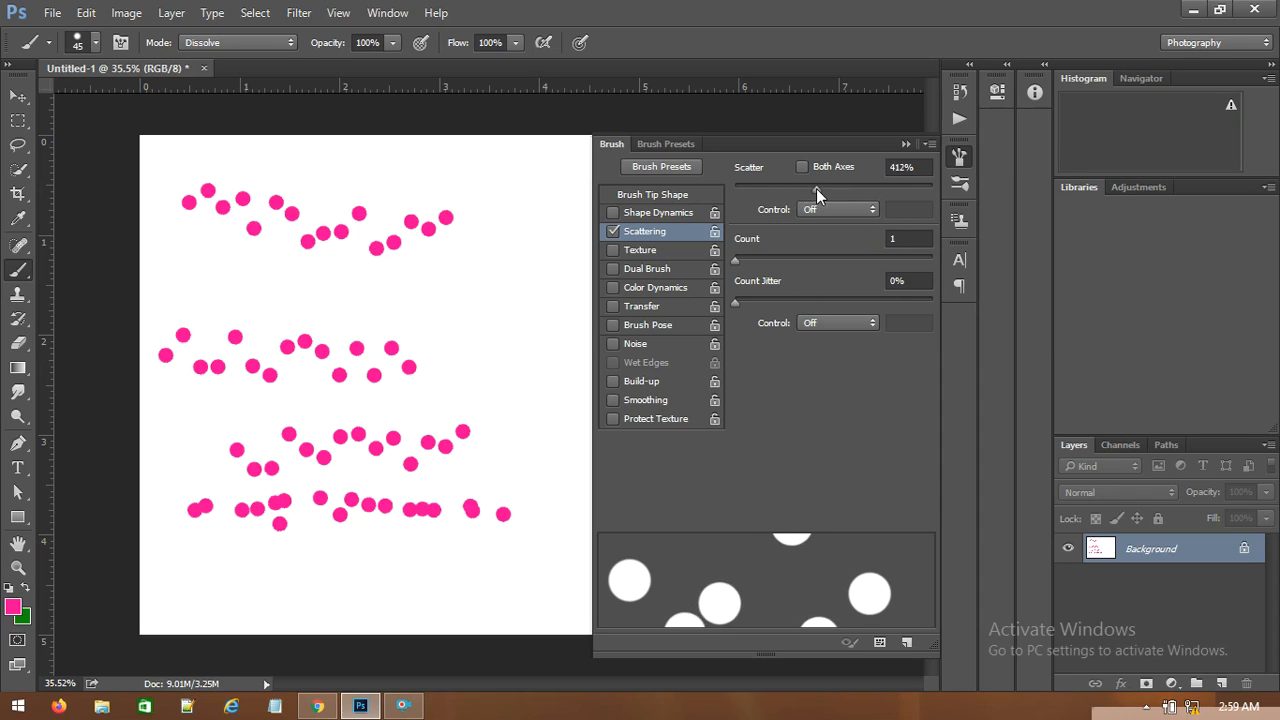
left_click_drag(226, 277, 520, 281)
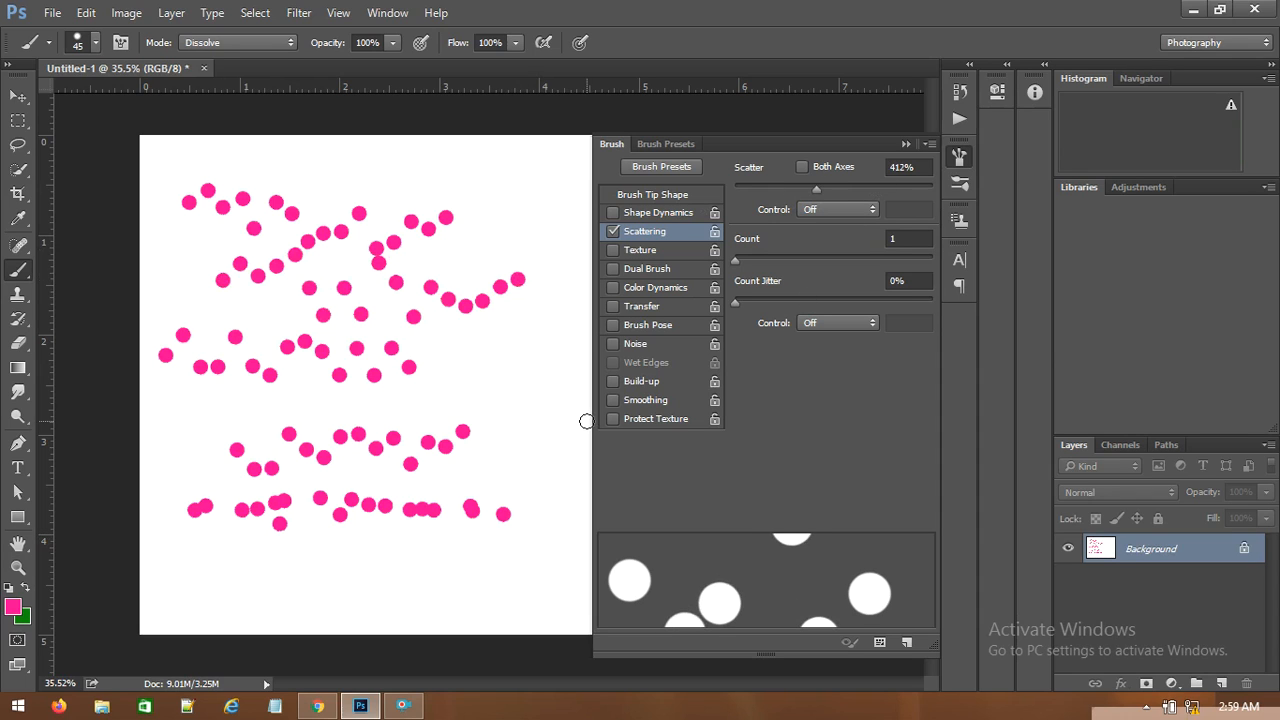
key("ctrl+alt+z")
key("ctrl+alt+z")
key("ctrl+alt+z")
key("ctrl+alt+z")
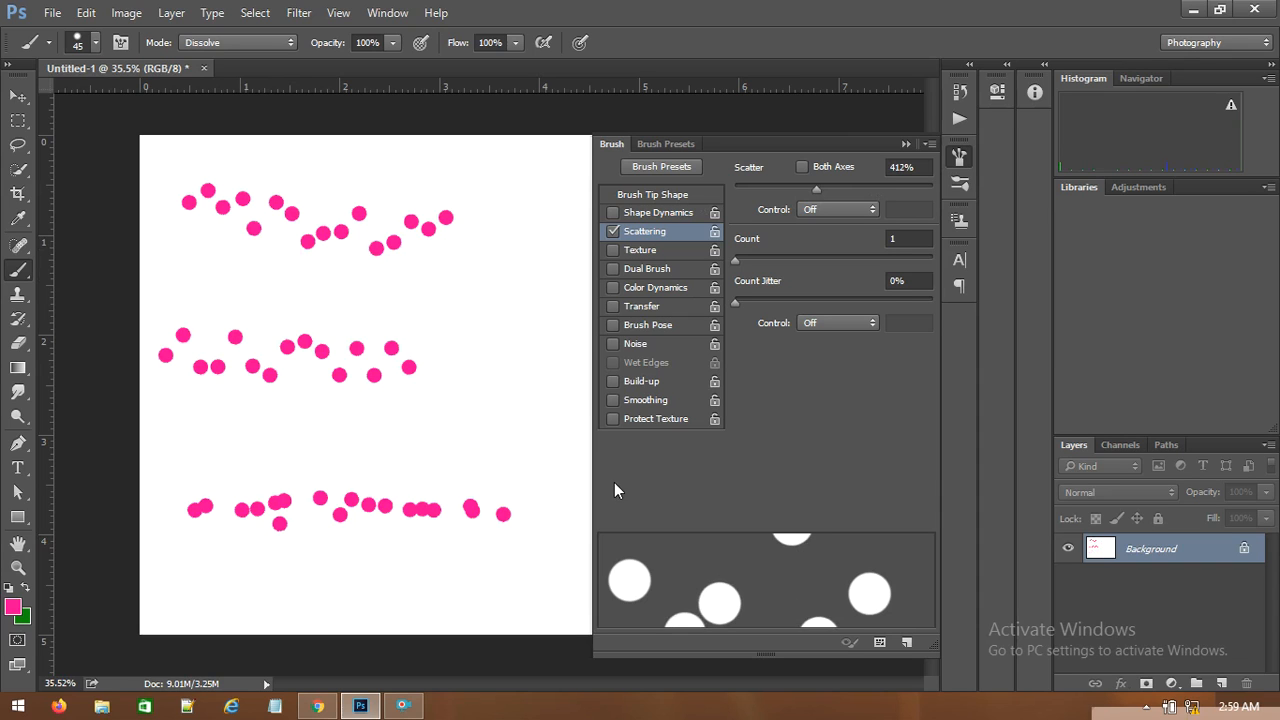
key("ctrl+alt+z")
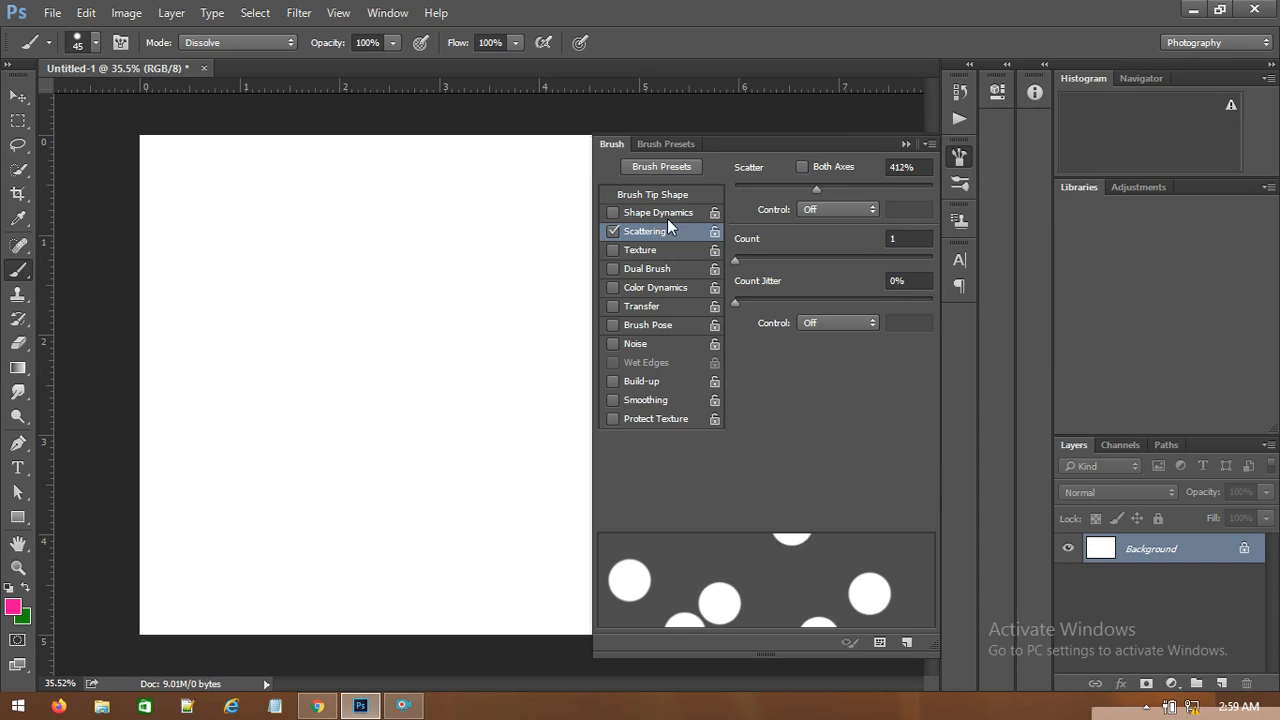
Choose the second of the two 95 px leaf tips as the brush tip shape.
left_click(665, 196)
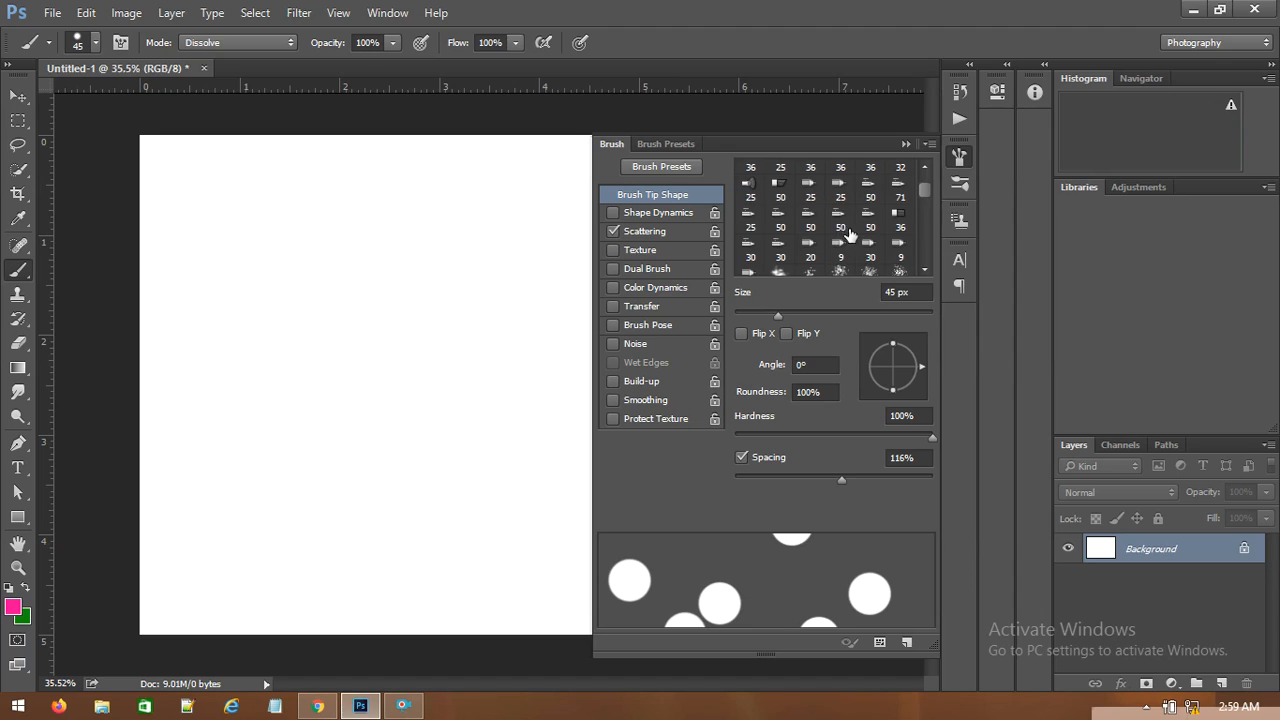
scroll(865, 277, "down", 5)
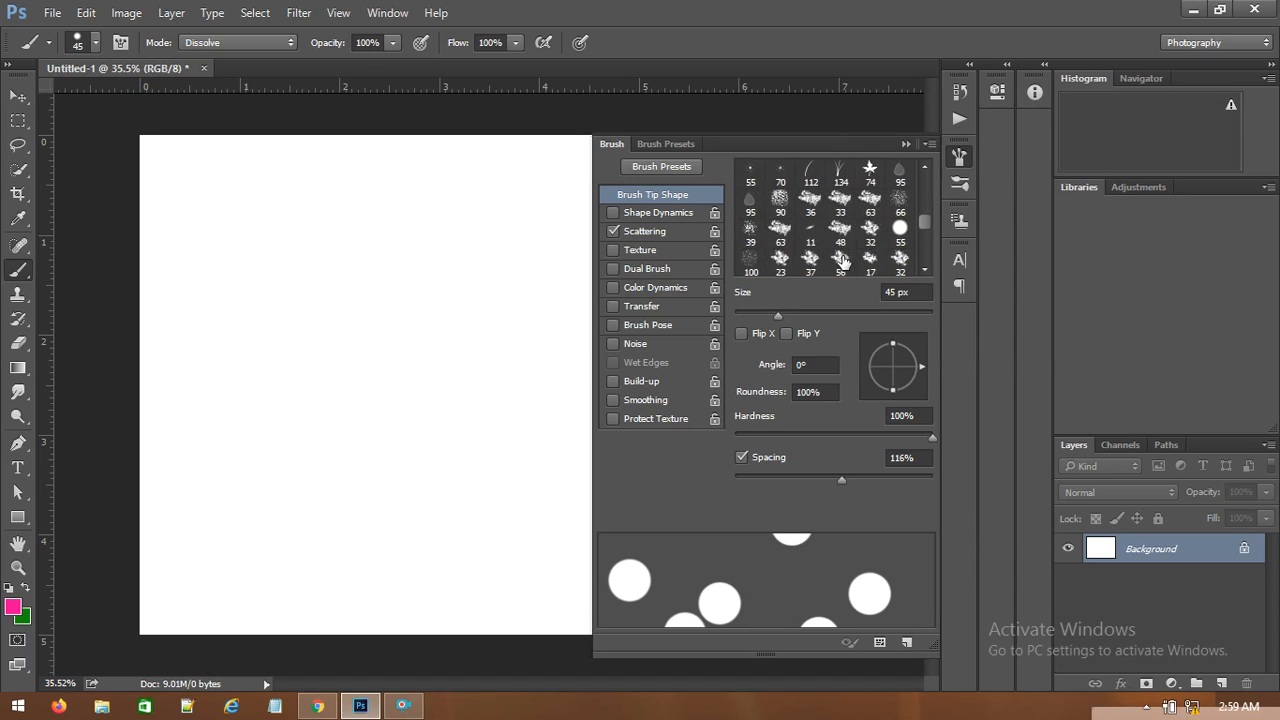
scroll(867, 263, "down", 5)
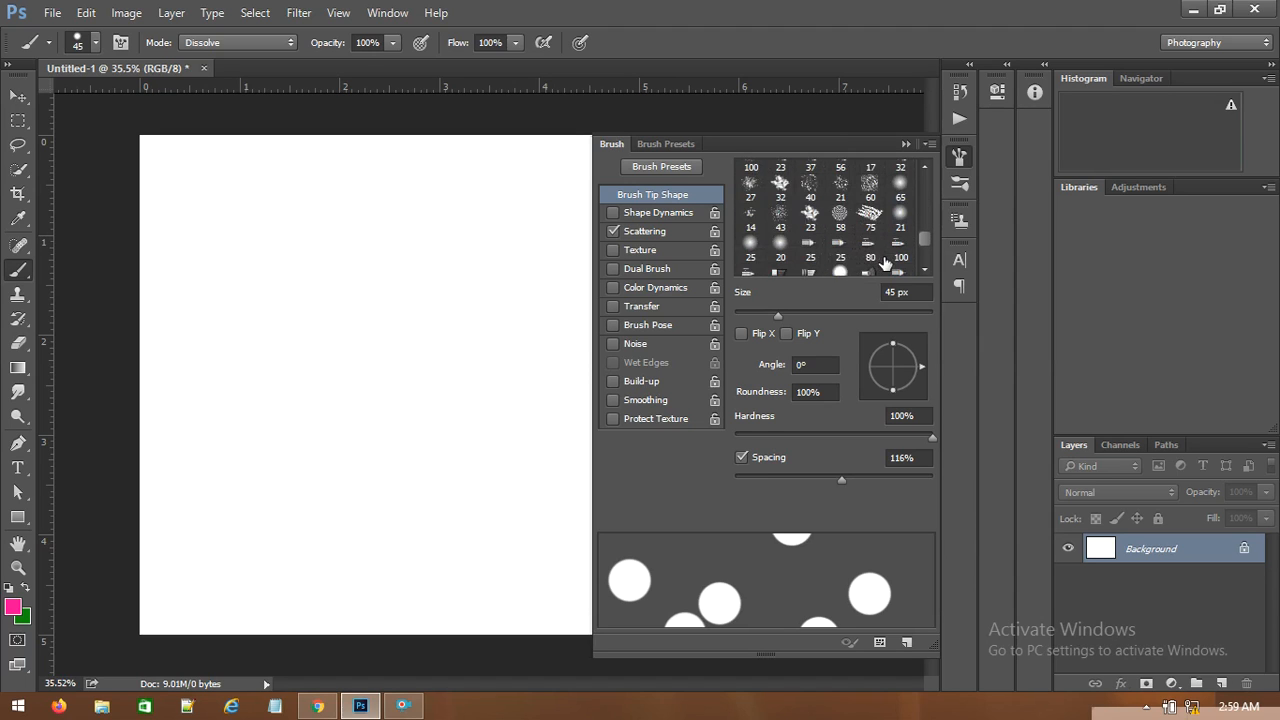
scroll(828, 246, "up", 3)
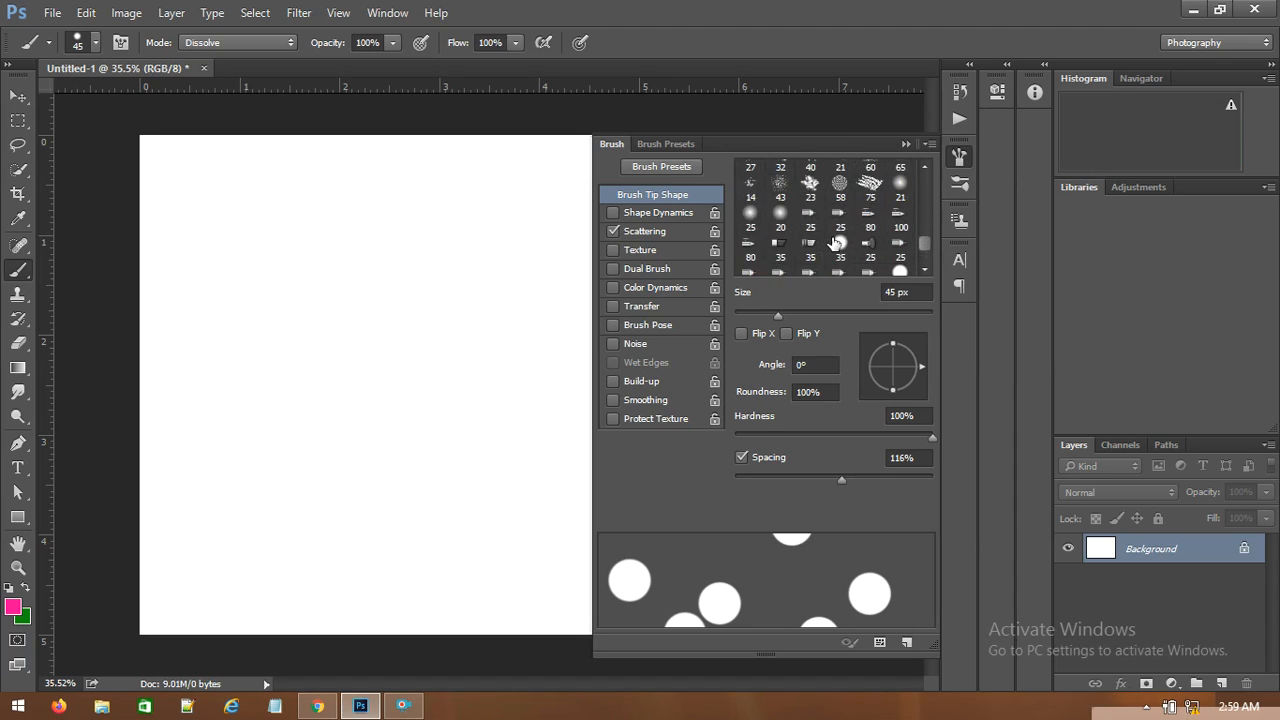
scroll(833, 244, "up", 2)
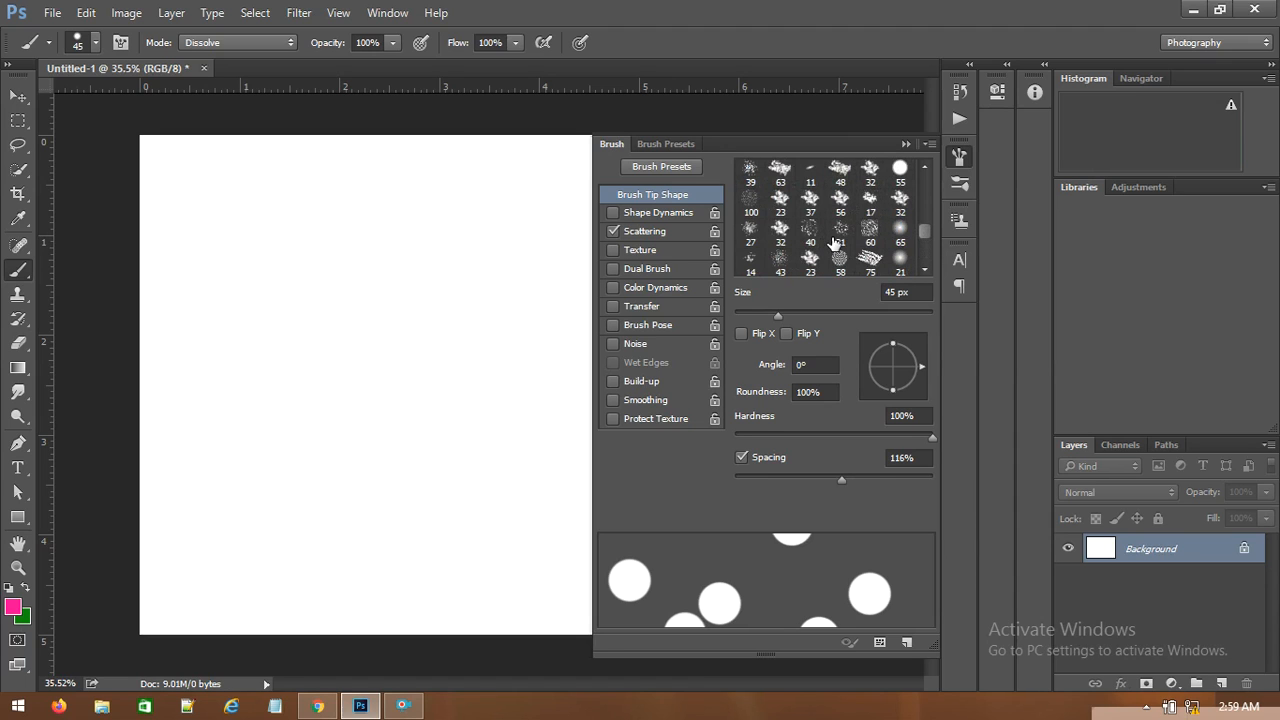
scroll(800, 230, "up", 2)
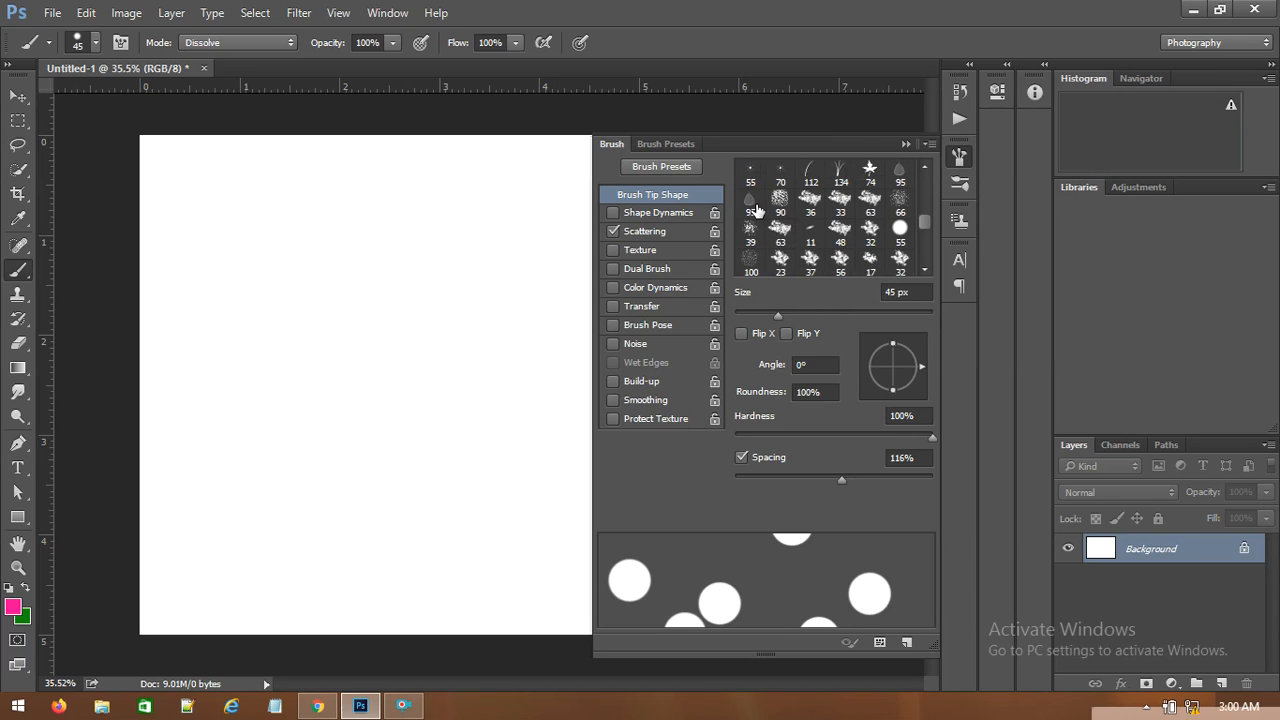
left_click(750, 205)
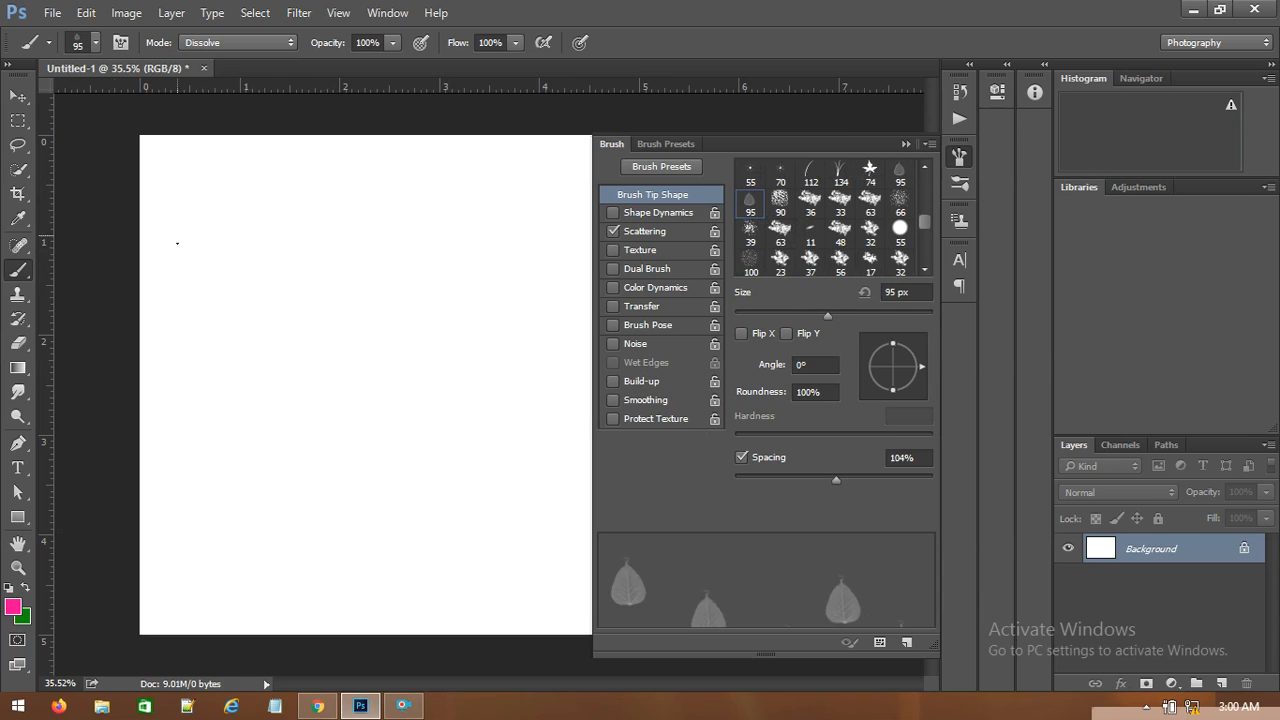
Change the foreground colour to a bright green.
left_click(12, 606)
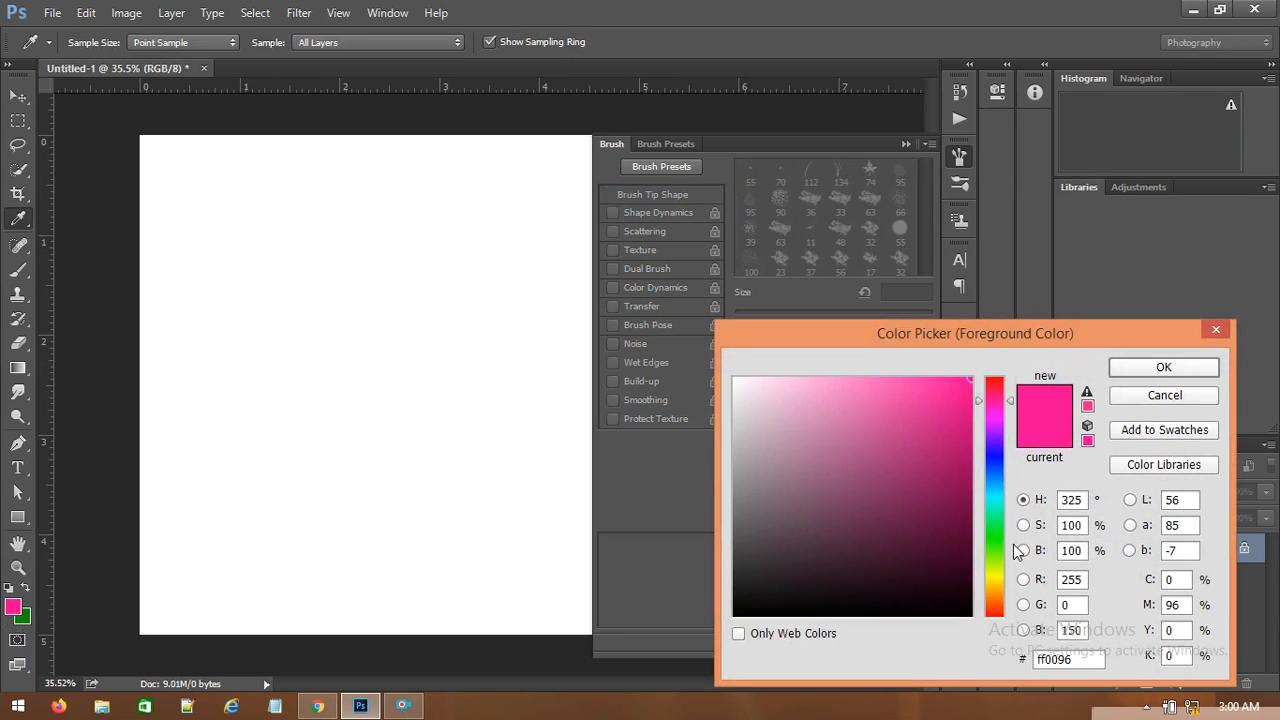
left_click(995, 548)
left_click(1163, 368)
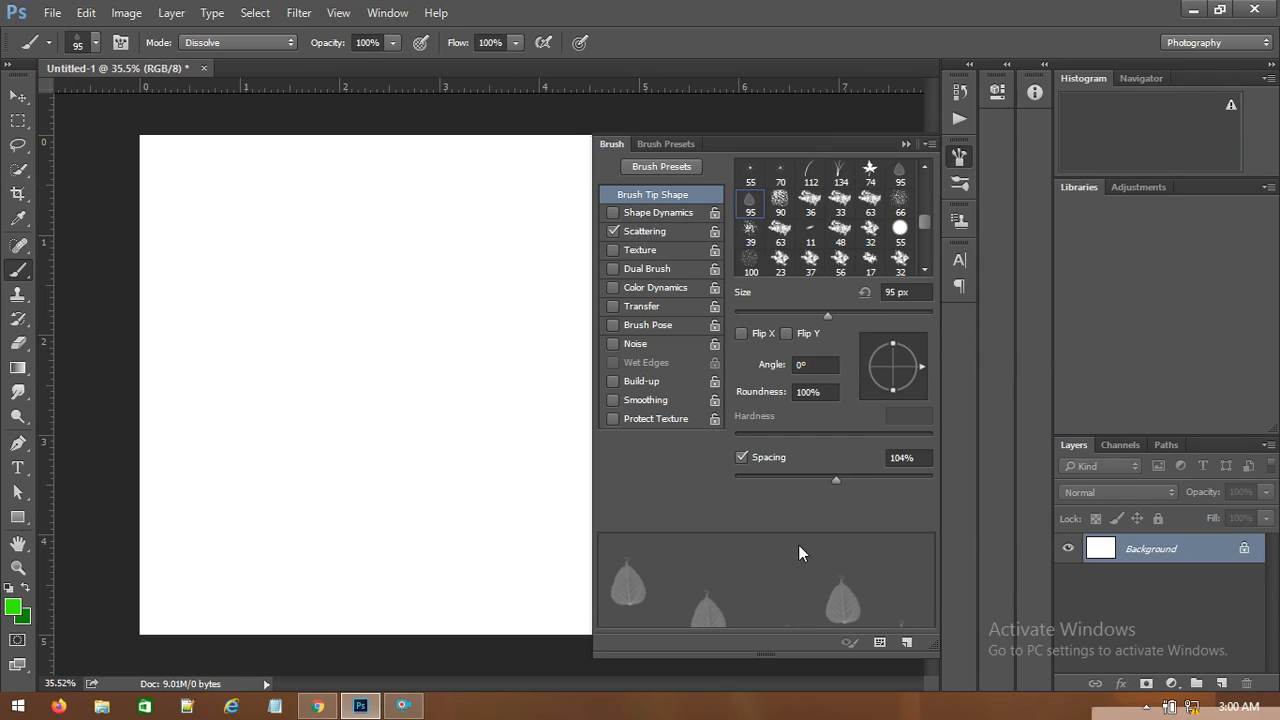
Set the leaf tip's spacing to 59% and size to 146 px, and stamp a single leaf in the canvas's upper-left area.
left_click_drag(837, 486, 792, 484)
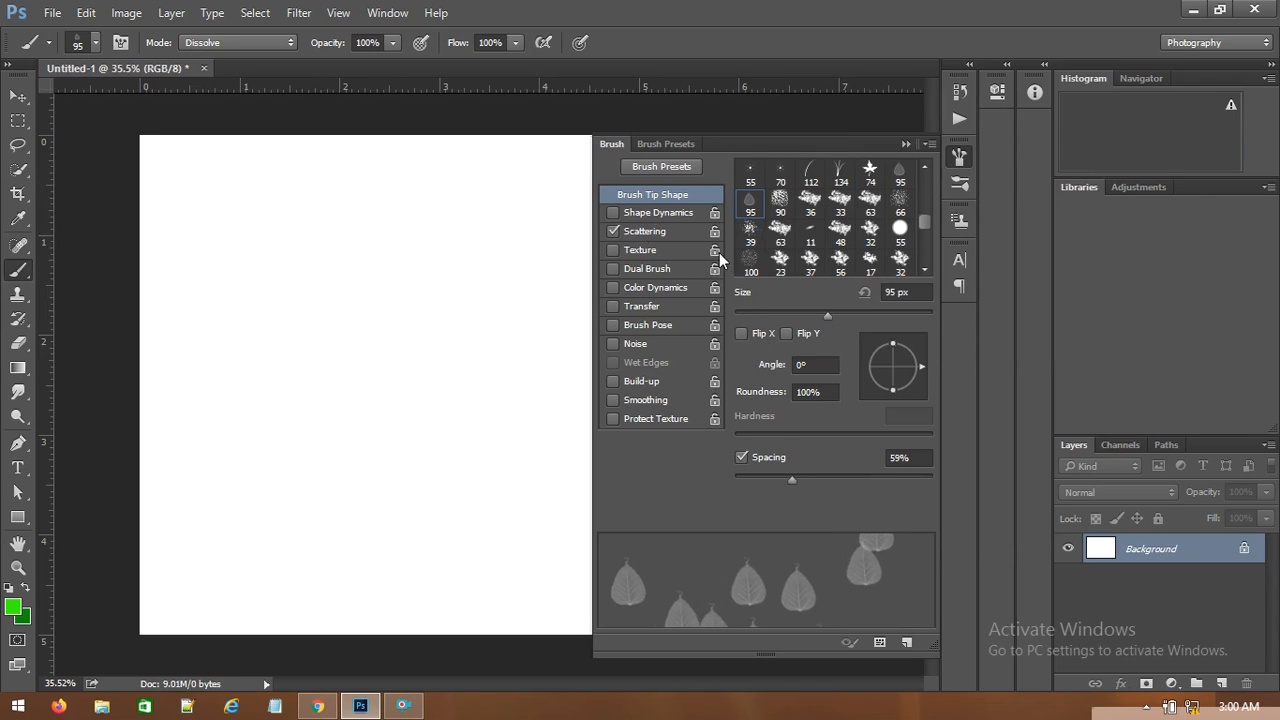
left_click(645, 234)
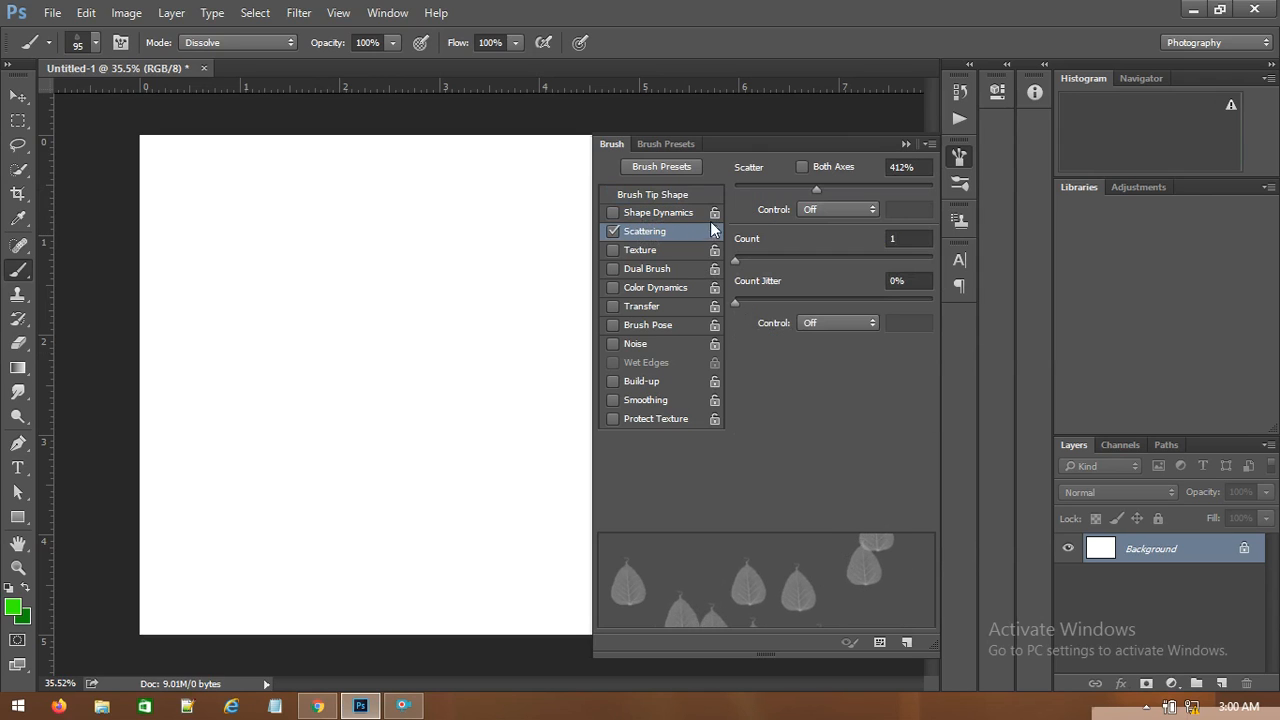
left_click(653, 197)
left_click_drag(827, 316, 856, 316)
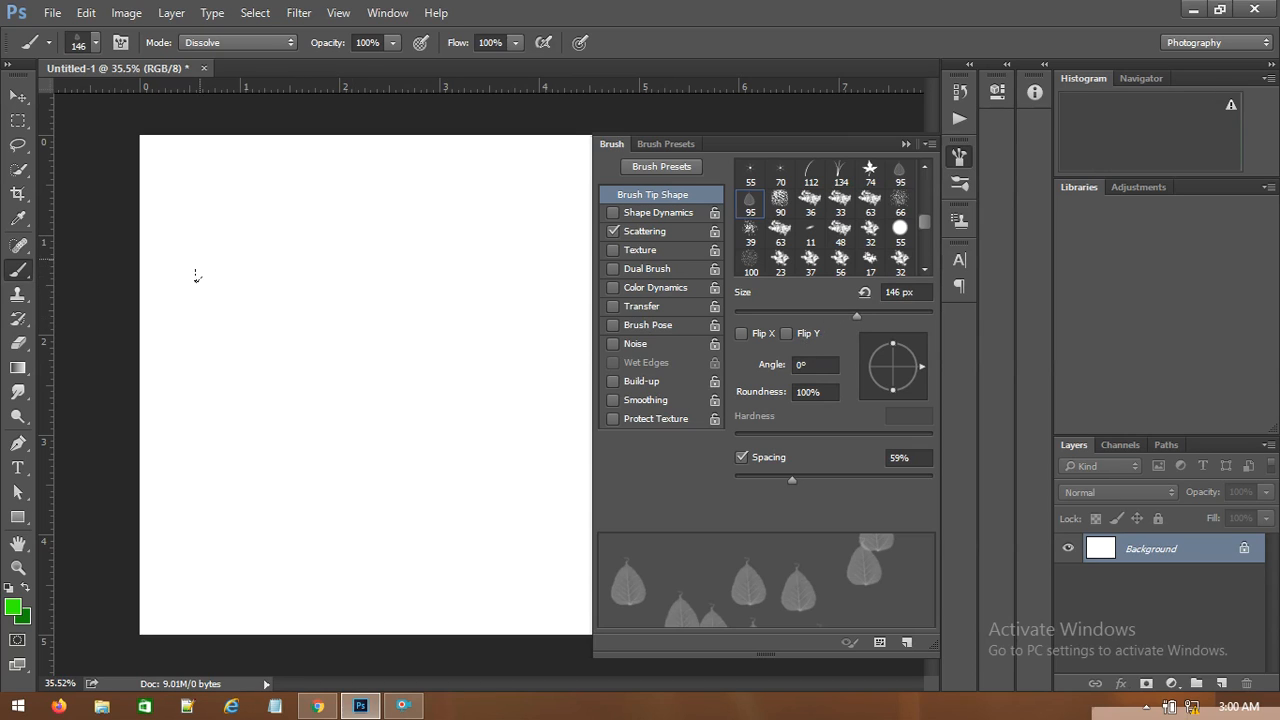
left_click(197, 276)
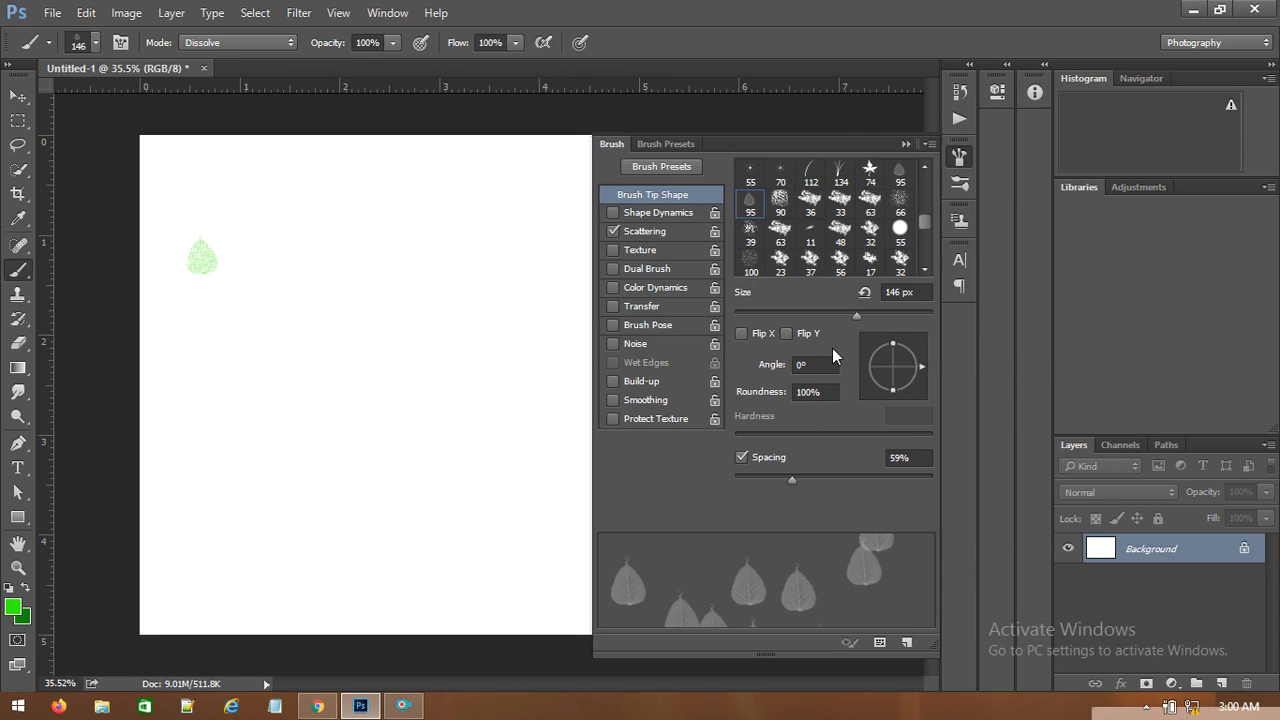
Paint scattered green leaves over the whole canvas with 412% scatter and a count of 1, and undo the stroke.
left_click(648, 233)
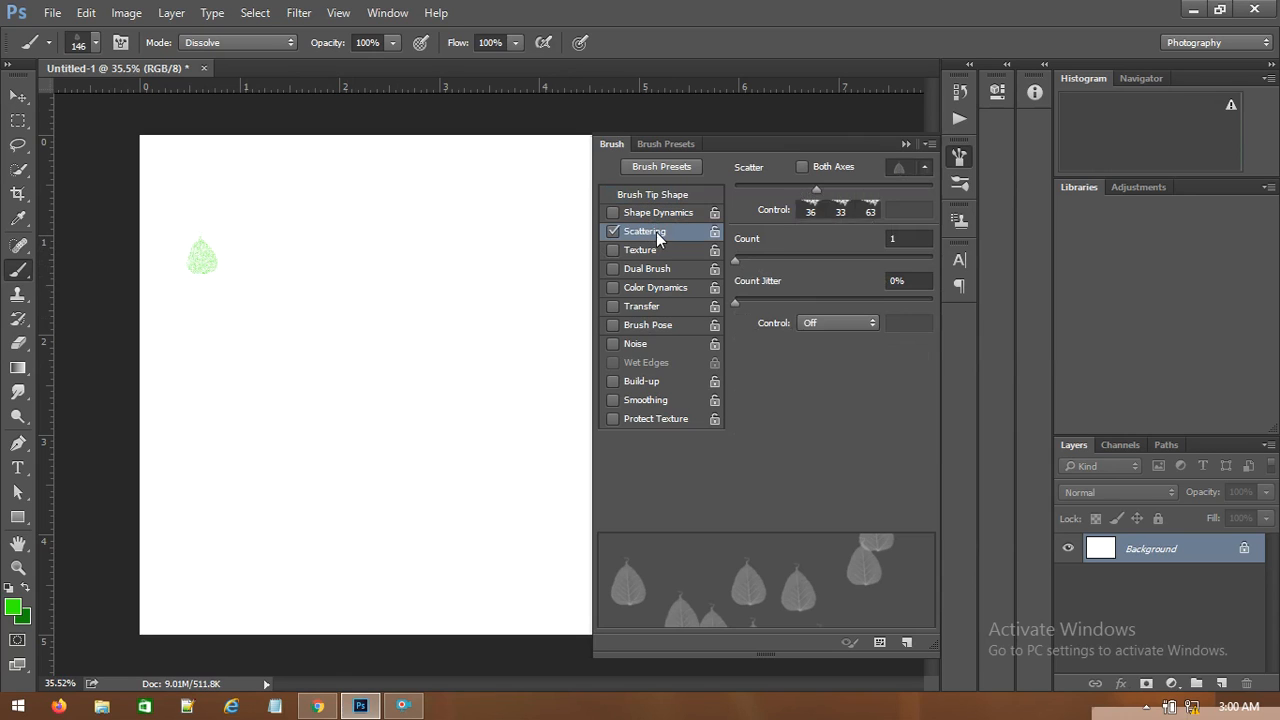
mouse_move(180, 187)
left_mouse_down()
mouse_move(429, 237)
mouse_move(380, 340)
mouse_move(263, 434)
mouse_move(385, 506)
mouse_move(520, 380)
mouse_move(477, 197)
mouse_move(271, 280)
mouse_move(196, 495)
mouse_move(357, 591)
mouse_move(551, 466)
mouse_move(580, 240)
left_mouse_up()
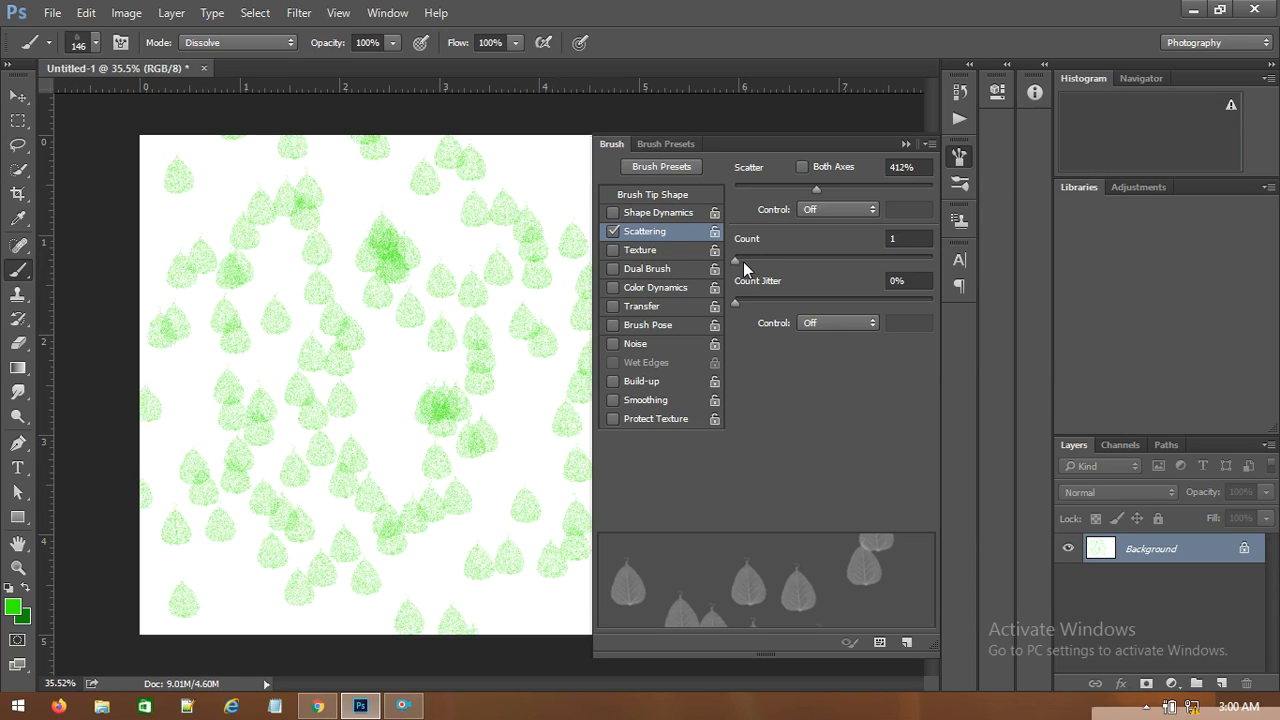
left_click_drag(741, 263, 731, 268)
key("ctrl+z")
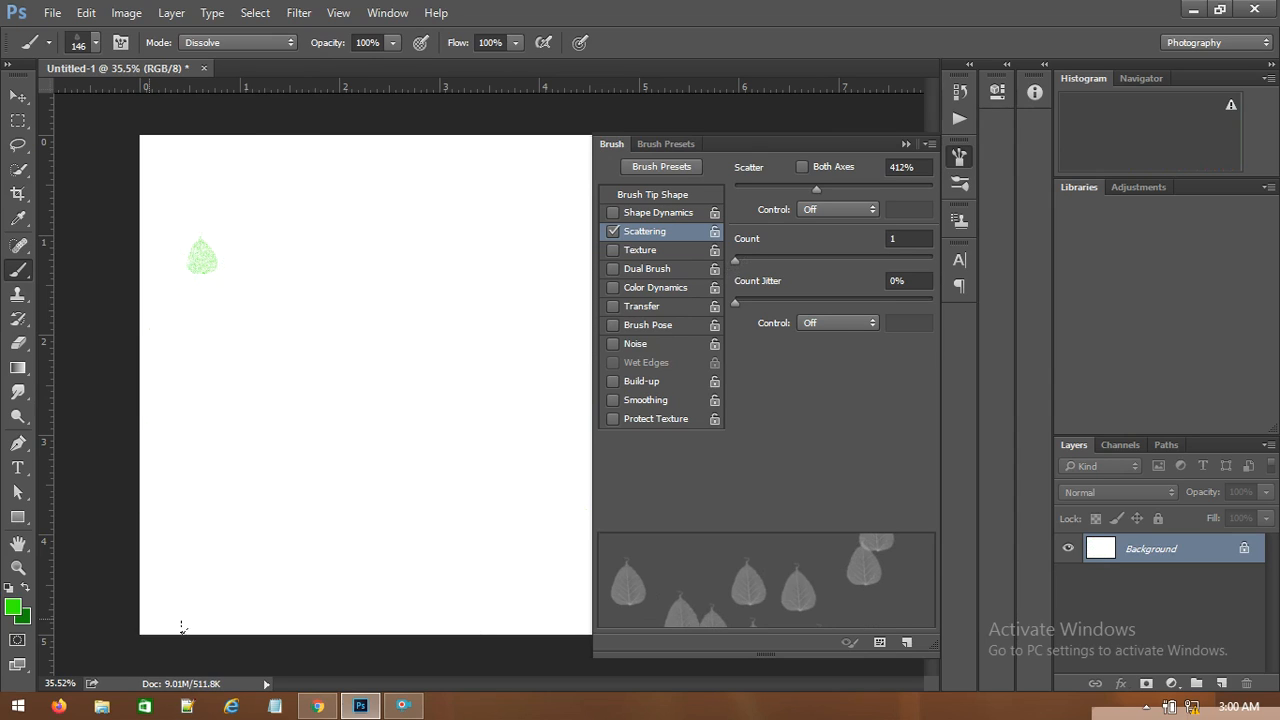
Change the foreground colour to pure red, ff0000.
left_click(13, 606)
left_click_drag(1005, 413, 995, 378)
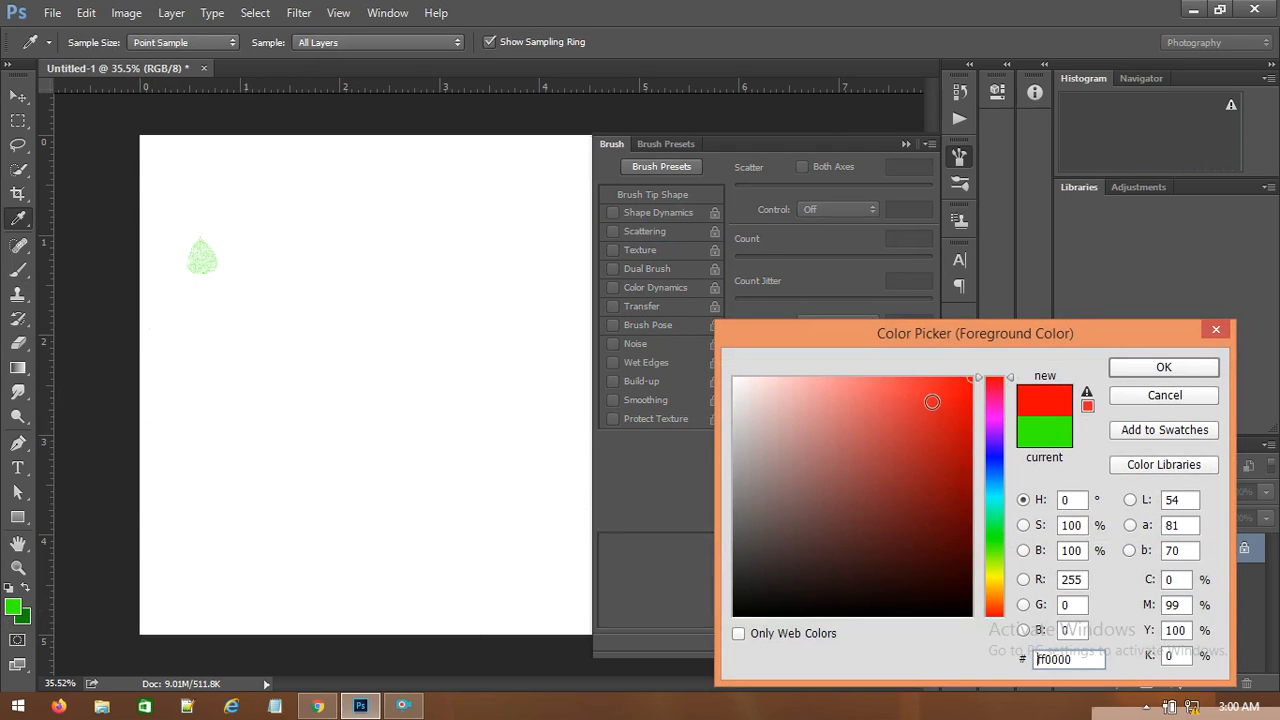
left_click(1163, 367)
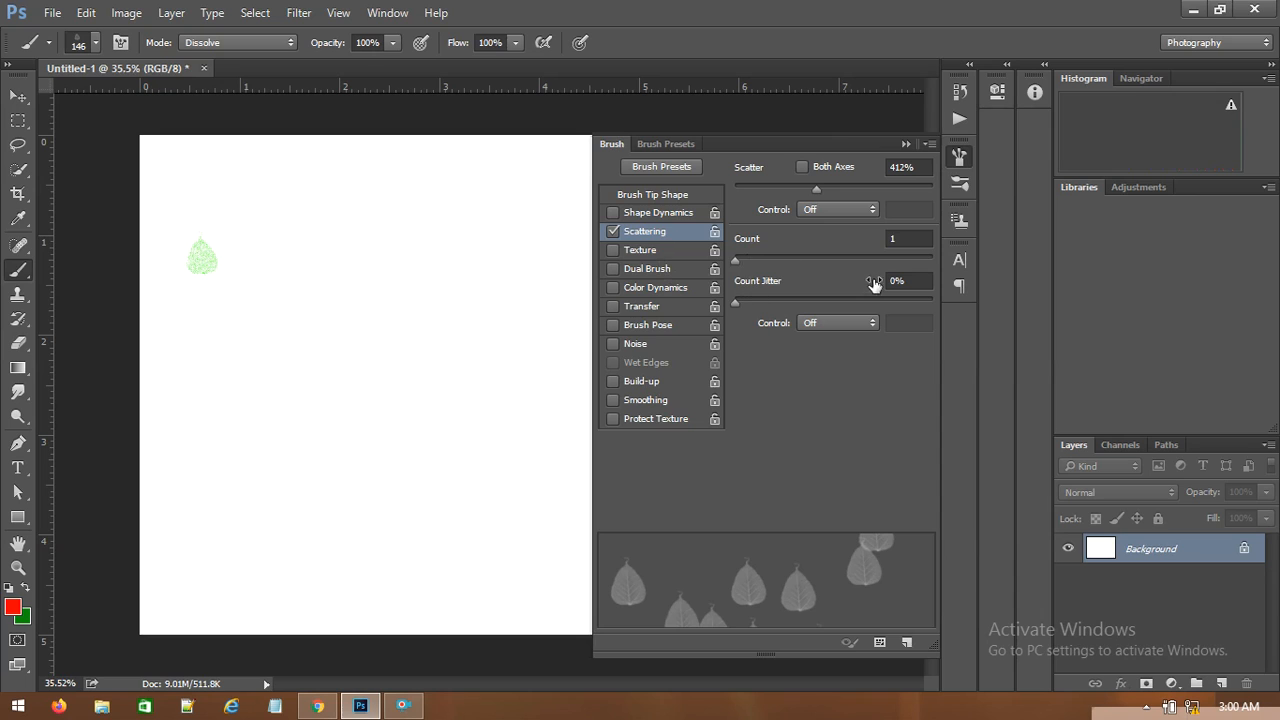
Paint a short horizontal stroke of red leaves with the scattering count at 3, and a longer one across the canvas with 20% count jitter.
left_click_drag(735, 260, 761, 261)
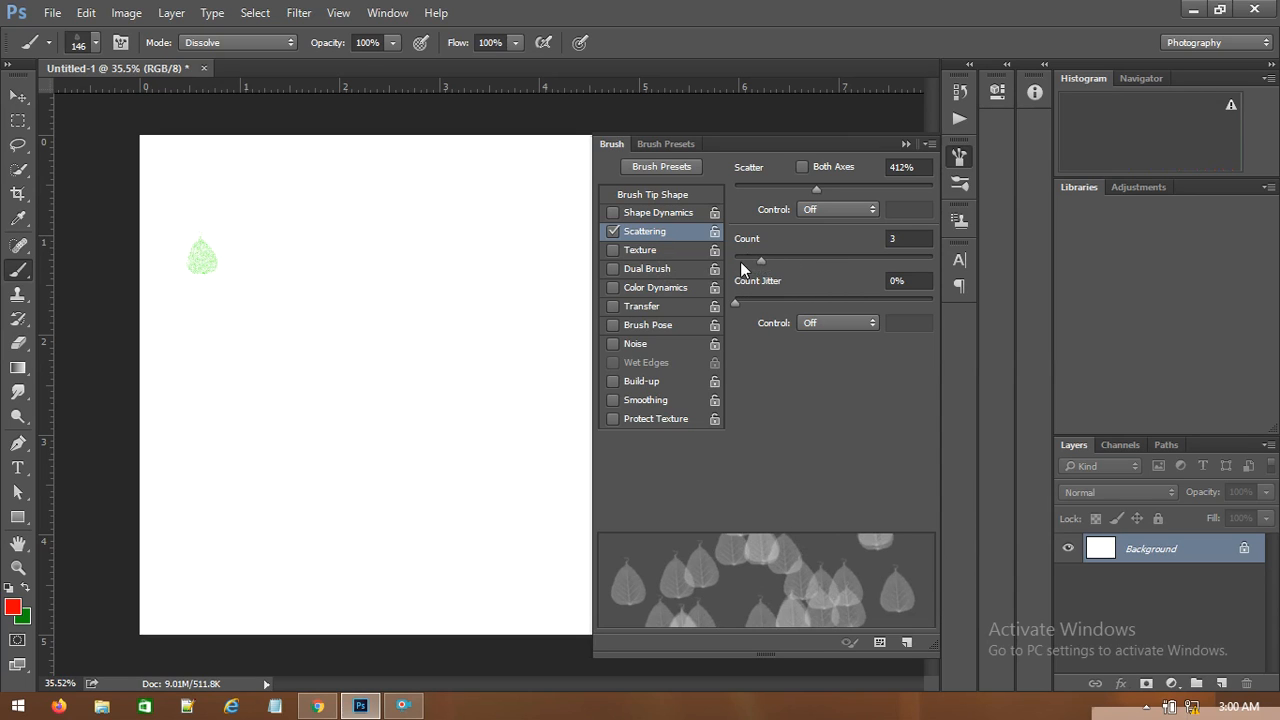
left_click_drag(258, 344, 440, 350)
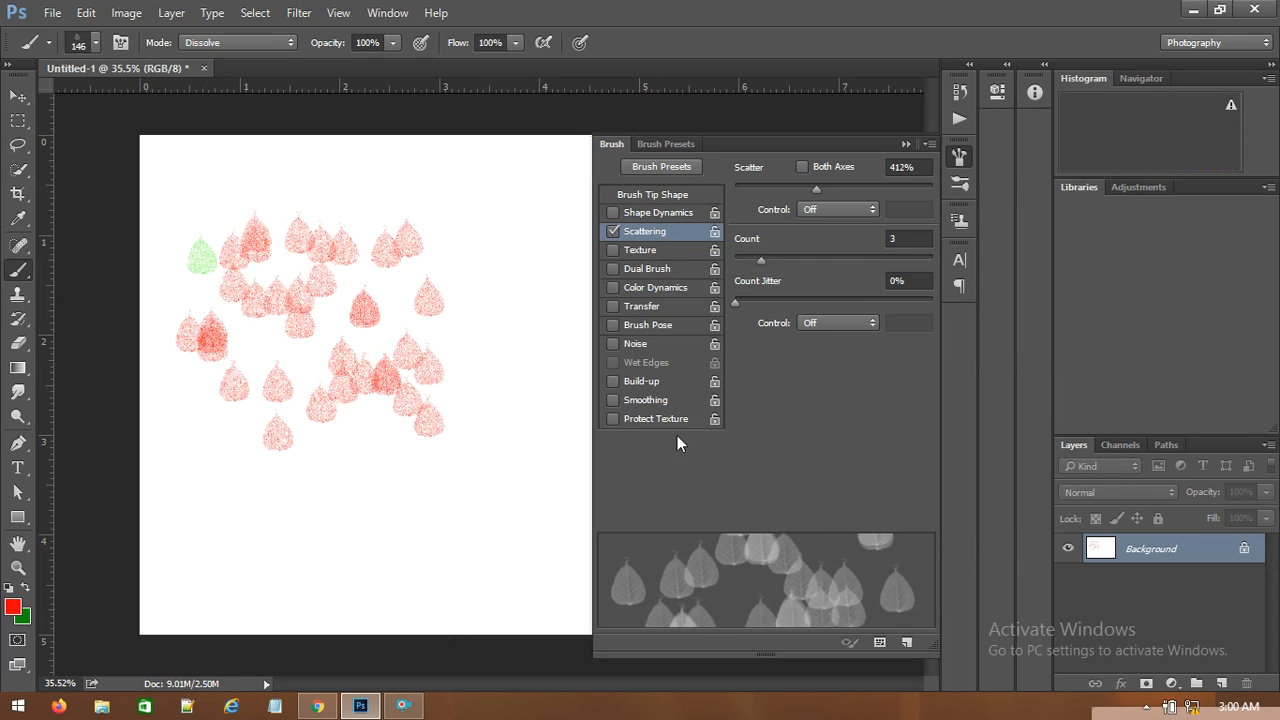
left_click_drag(737, 306, 775, 305)
mouse_move(189, 548)
left_mouse_down()
mouse_move(510, 538)
mouse_move(566, 469)
mouse_move(542, 332)
mouse_move(454, 213)
mouse_move(278, 268)
left_mouse_up()
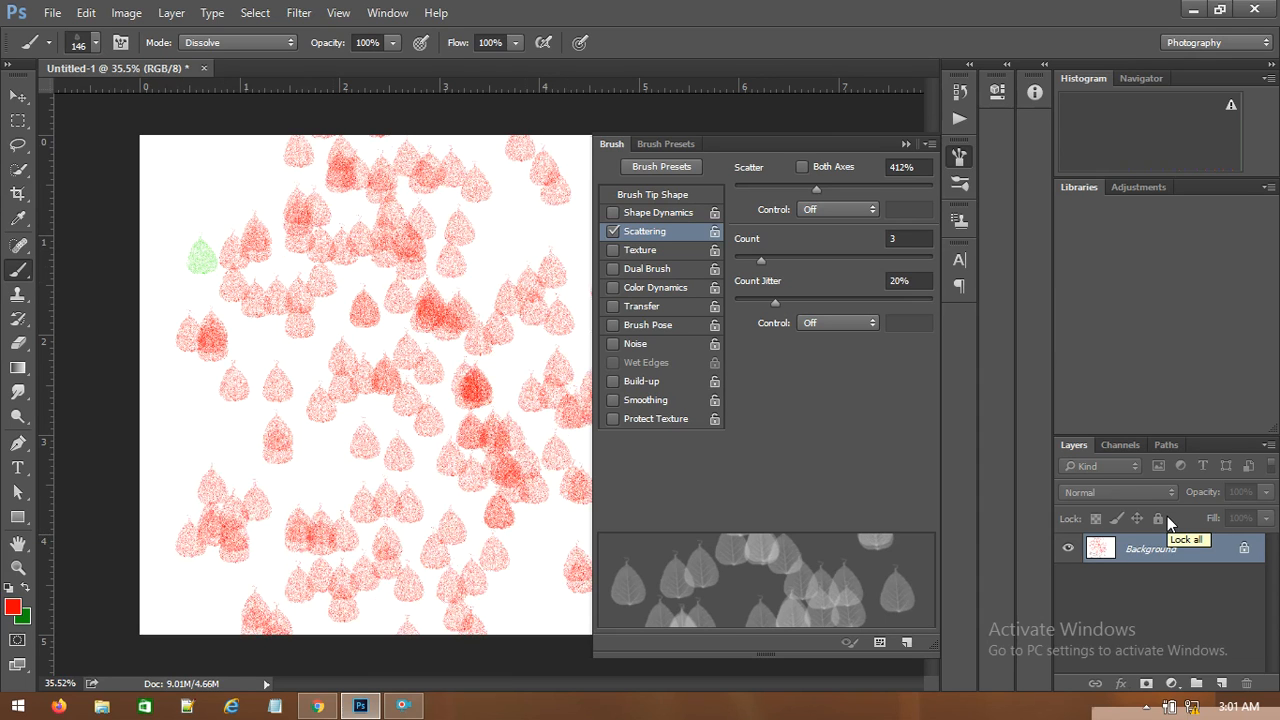
Set the count jitter control to Fade and paint more red leaves down the left part of the canvas.
left_click(838, 320)
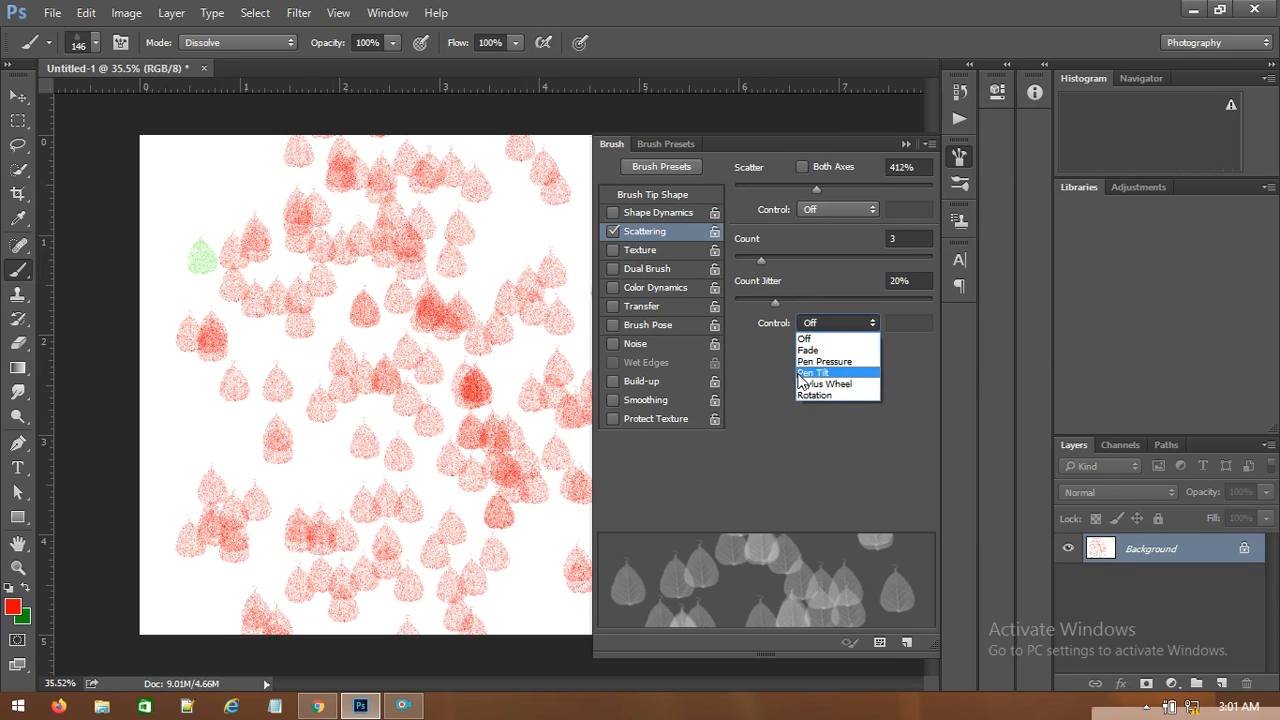
left_click(810, 352)
mouse_move(205, 185)
left_mouse_down()
mouse_move(235, 260)
mouse_move(215, 476)
mouse_move(228, 510)
mouse_move(719, 585)
left_mouse_up()
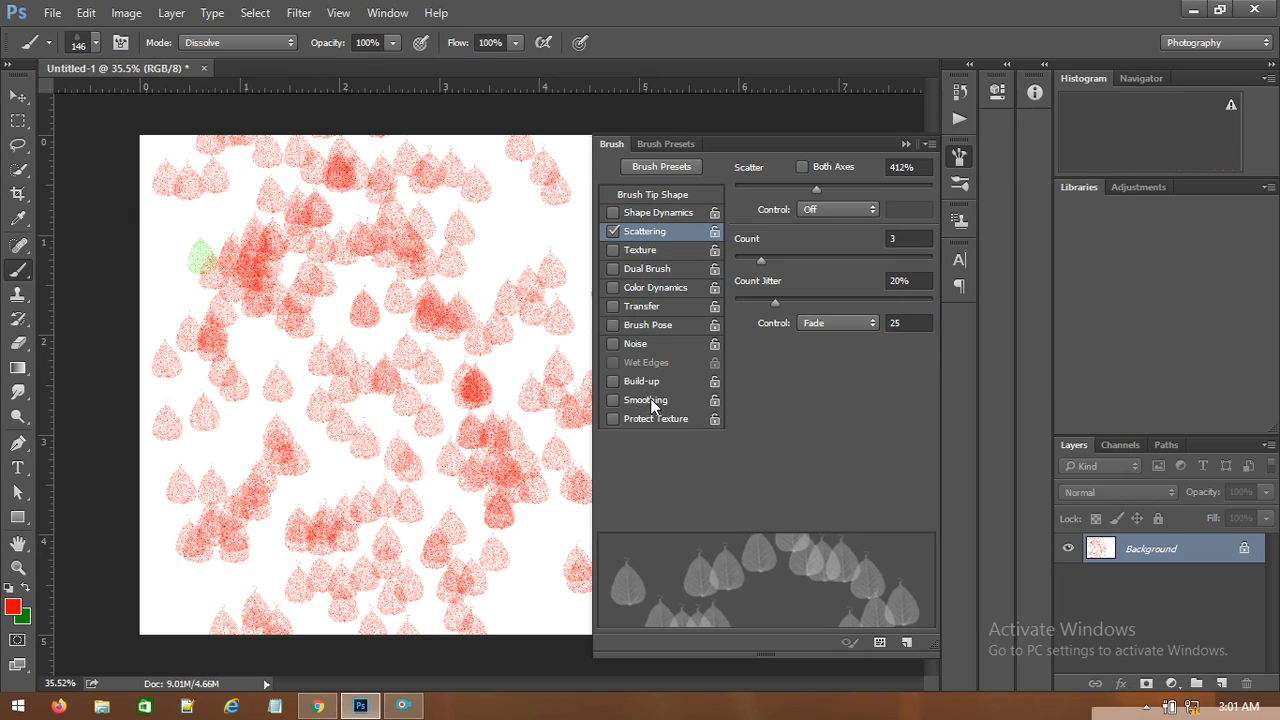